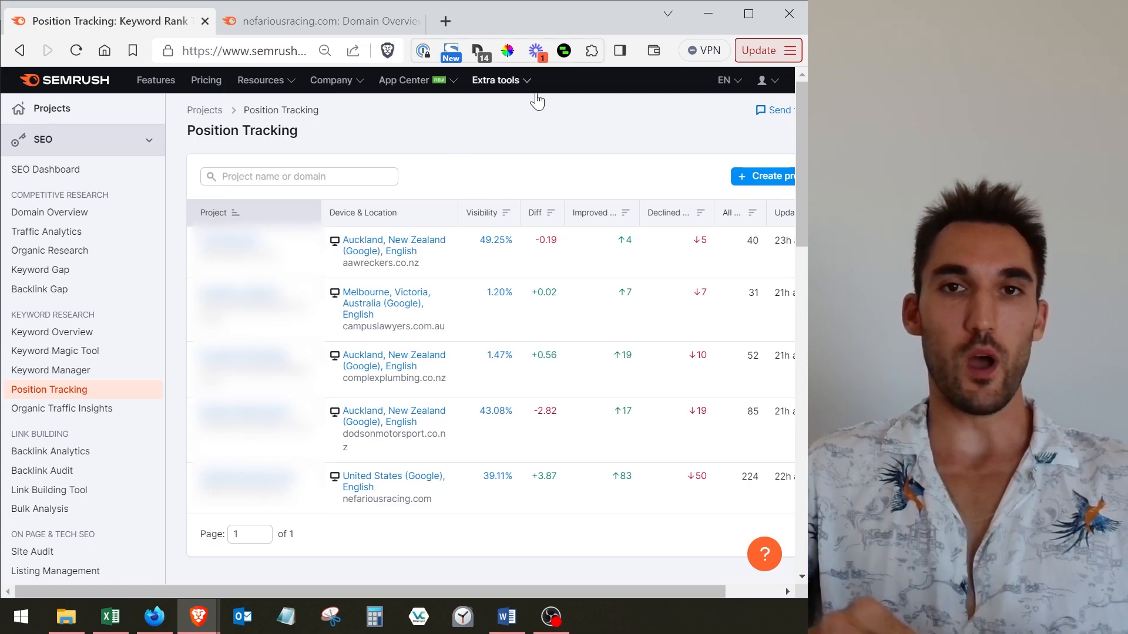
Step: Switch to the nefariousracing.com domain overview and examine its monthly organic traffic figure and six-month trend
{"action": "left_click", "coordinate": [353, 23]}
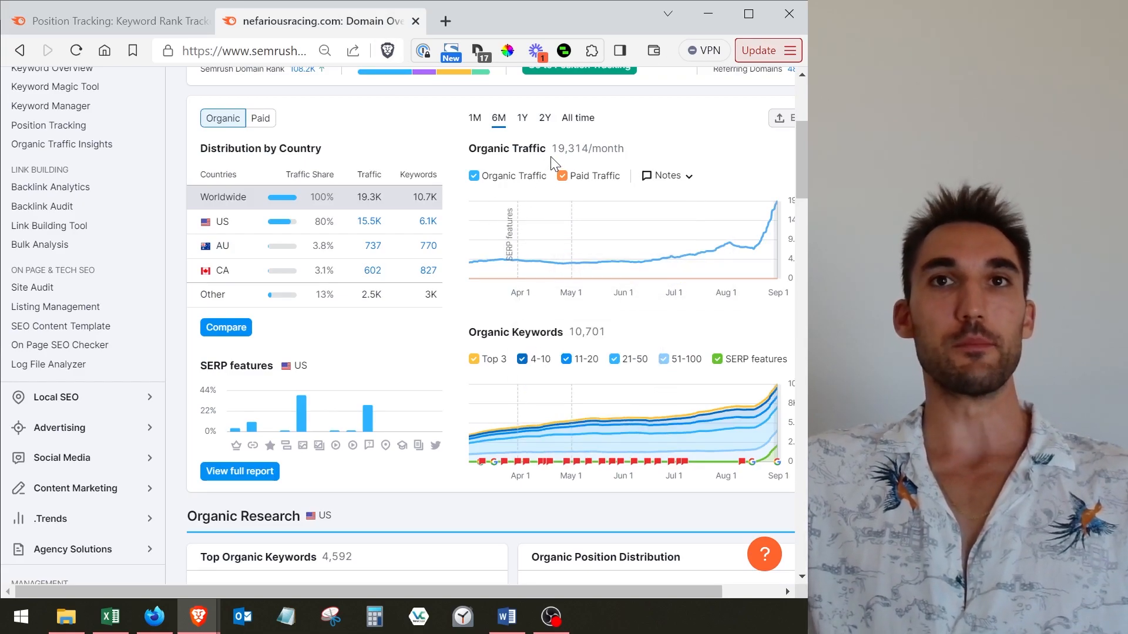
{"action": "left_click_drag", "start_coordinate": [553, 148], "coordinate": [635, 152]}
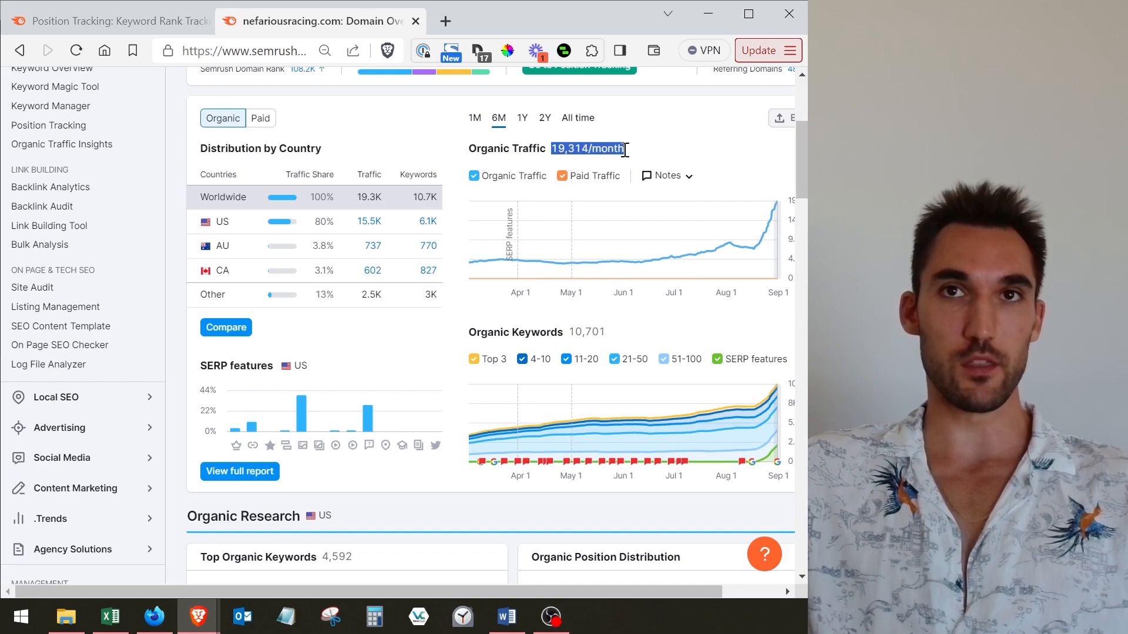
{"action": "scroll", "coordinate": [644, 219], "scroll_direction": "up", "scroll_amount": 5}
{"action": "scroll", "coordinate": [629, 264], "scroll_direction": "down", "scroll_amount": 3}
{"action": "left_click", "coordinate": [605, 246]}
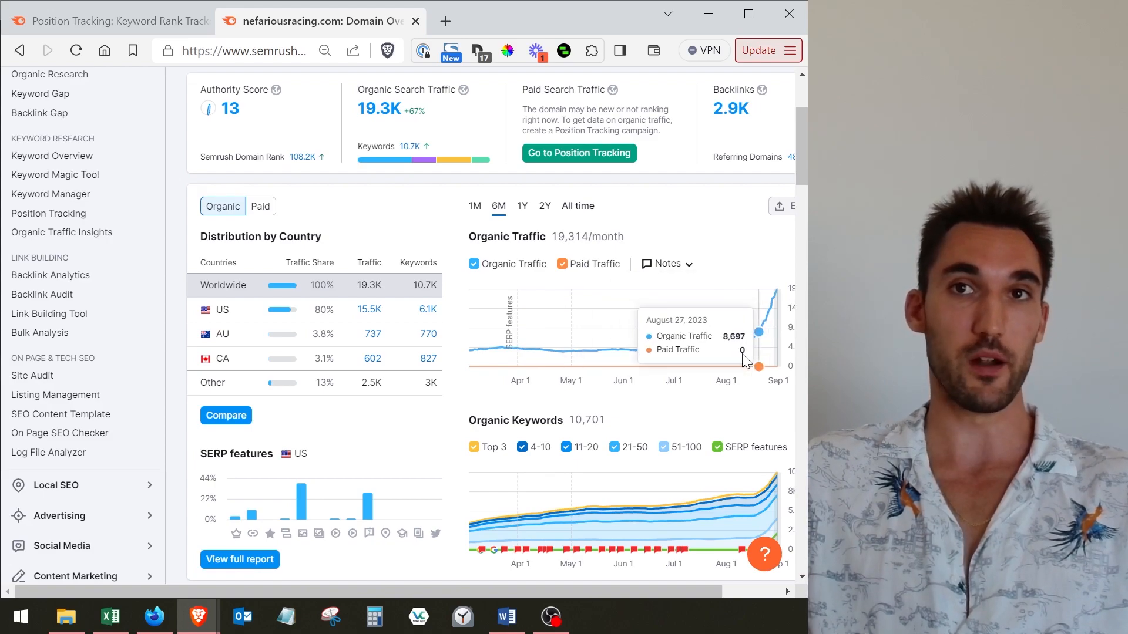
{"action": "scroll", "coordinate": [631, 307], "scroll_direction": "up", "scroll_amount": 2}
{"action": "scroll", "coordinate": [634, 305], "scroll_direction": "down", "scroll_amount": 3}
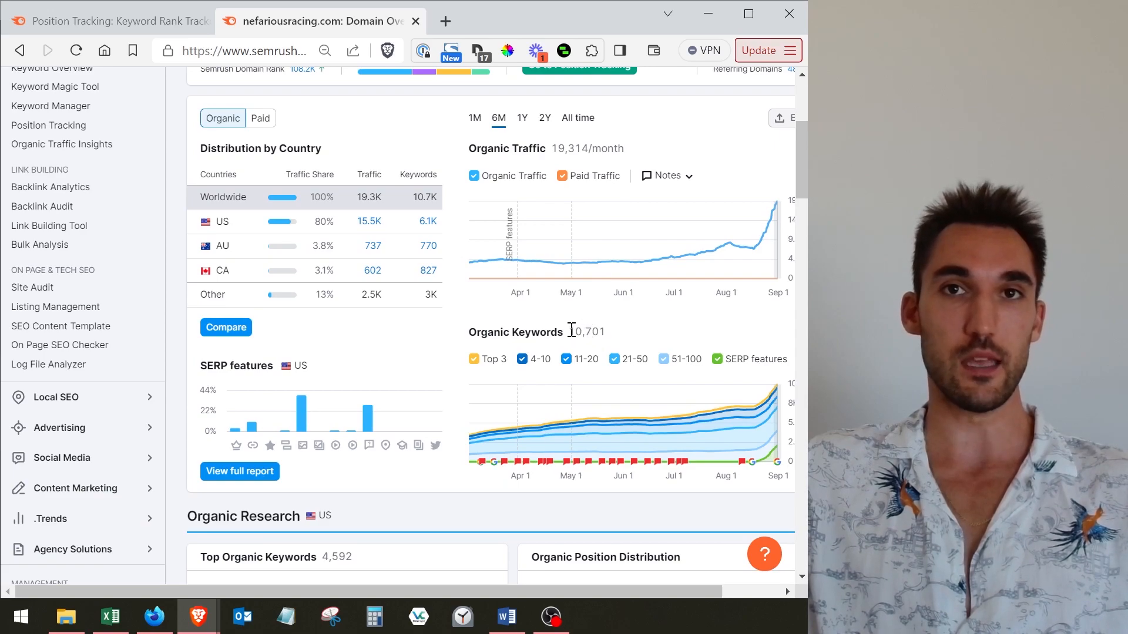
Step: Restrict the Organic Keywords chart to Top 3 by hiding 4-10, 11-20, 21-50, 51-100 and SERP features
{"action": "left_click", "coordinate": [532, 360]}
{"action": "left_click", "coordinate": [595, 362]}
{"action": "left_click", "coordinate": [615, 359]}
{"action": "left_click", "coordinate": [664, 359]}
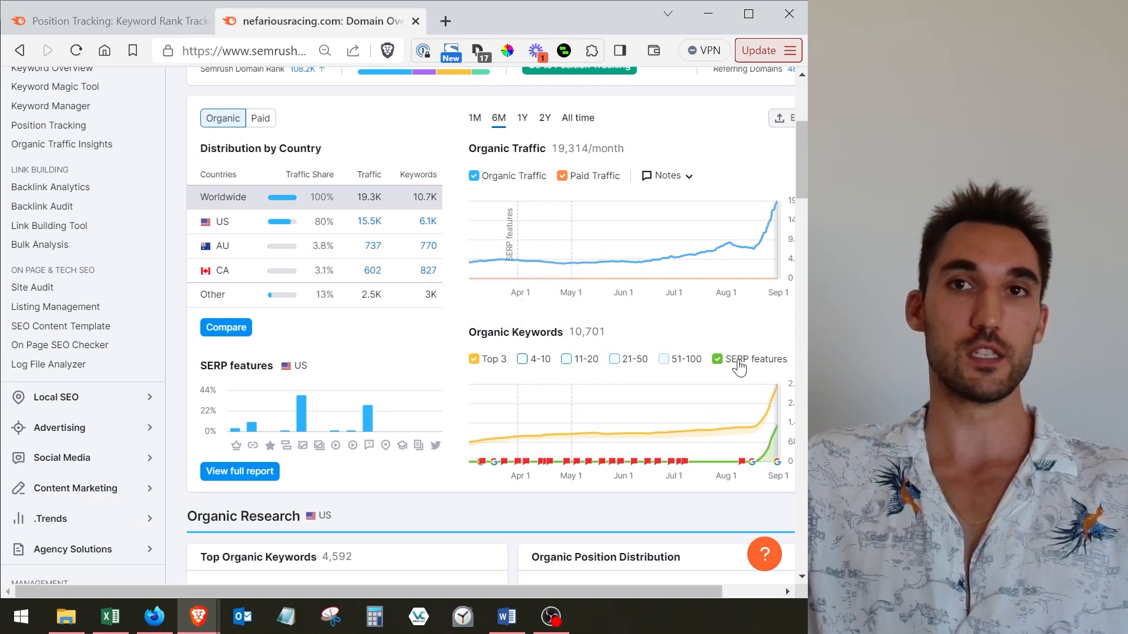
{"action": "left_click", "coordinate": [718, 359]}
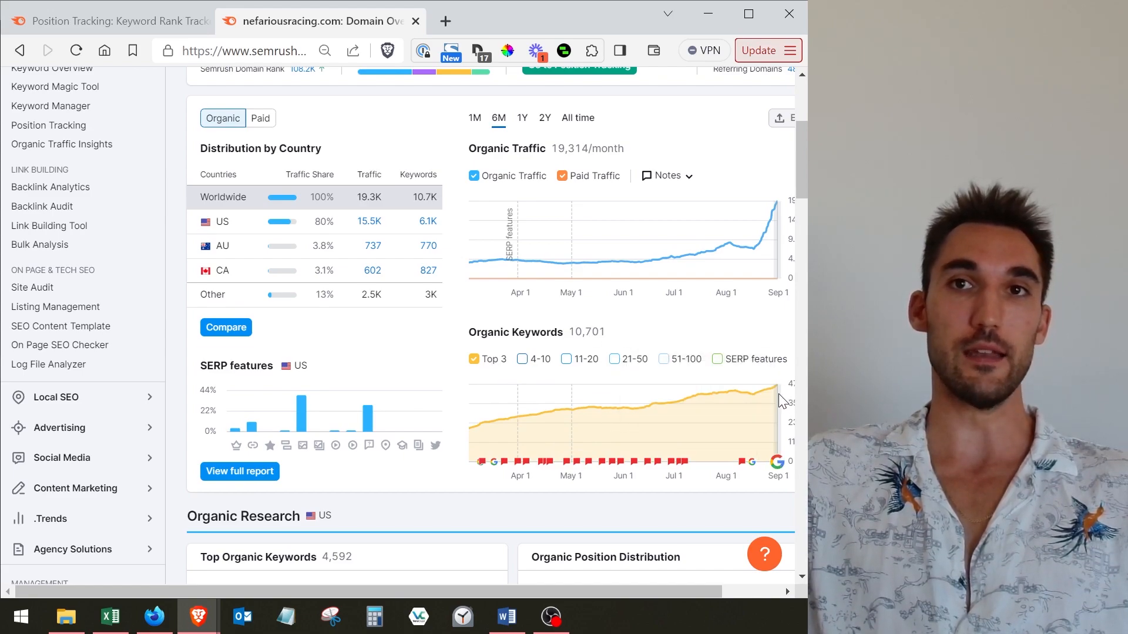
{"action": "mouse_move", "coordinate": [777, 394]}
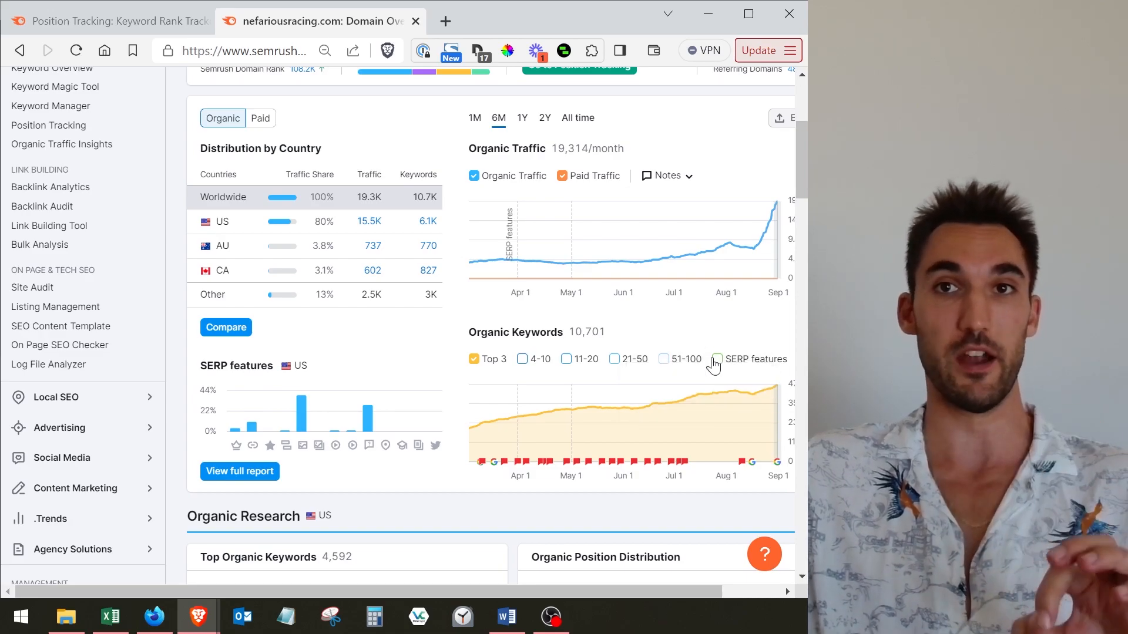
{"action": "scroll", "coordinate": [678, 332], "scroll_direction": "up", "scroll_amount": 5}
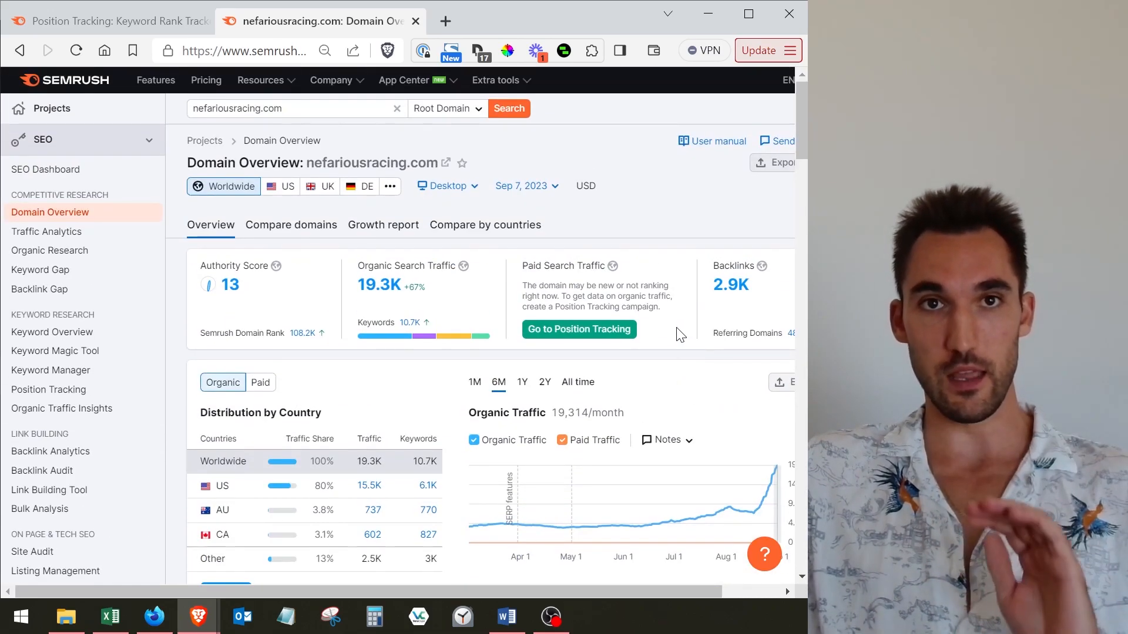
{"action": "scroll", "coordinate": [680, 335], "scroll_direction": "down", "scroll_amount": 3}
{"action": "scroll", "coordinate": [669, 336], "scroll_direction": "up", "scroll_amount": 3}
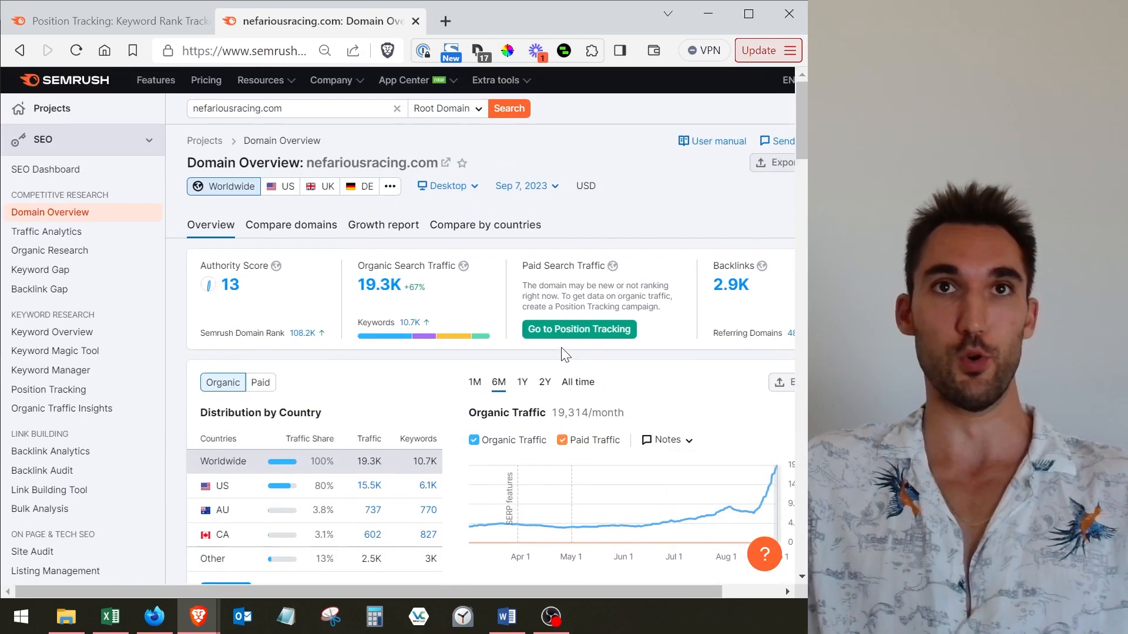
Step: Close the nefariousracing.com domain overview and open the Semrush Projects page in a new tab
{"action": "left_click", "coordinate": [154, 19]}
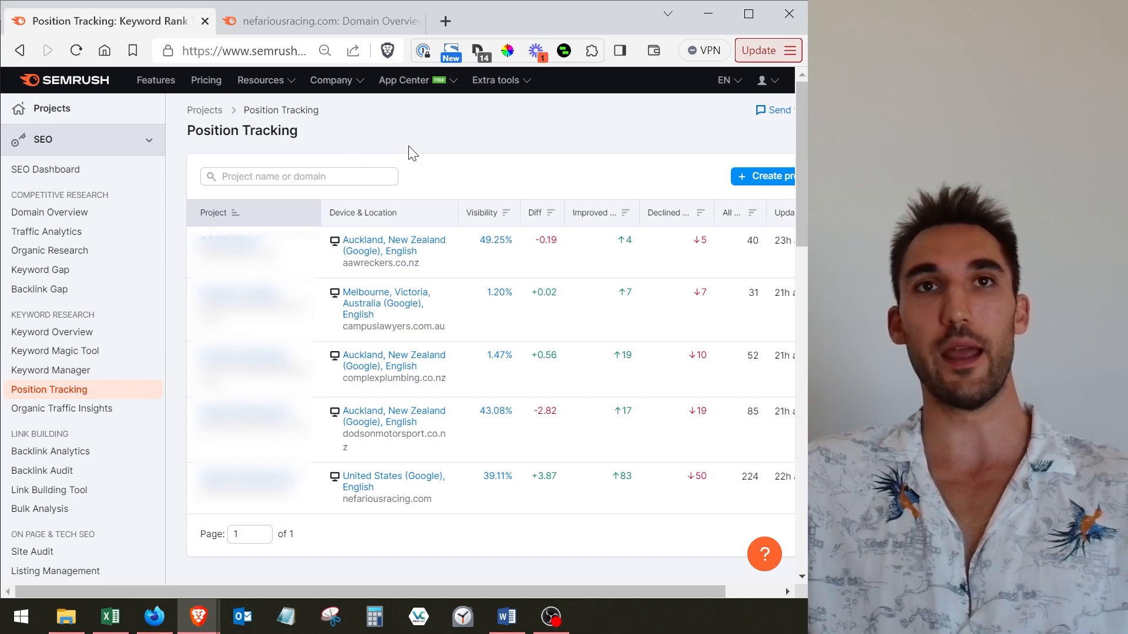
{"action": "left_click", "coordinate": [418, 21]}
{"action": "middle_click", "coordinate": [47, 91]}
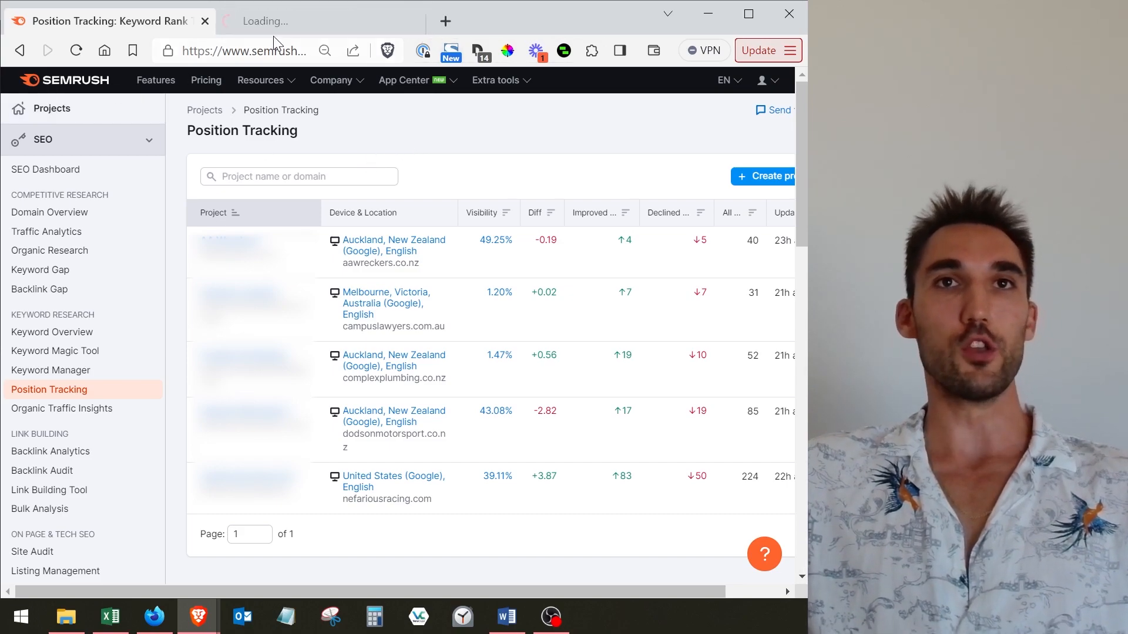
{"action": "left_click", "coordinate": [276, 26]}
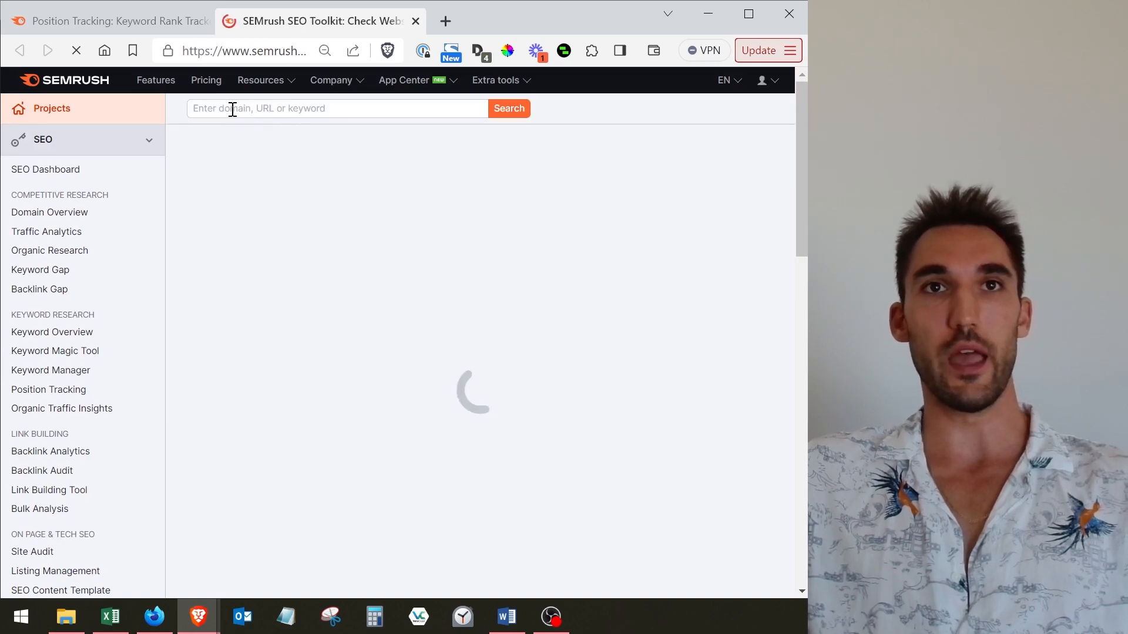
Step: Search for the keyword "plumber" to open its keyword overview
{"action": "left_click", "coordinate": [200, 106]}
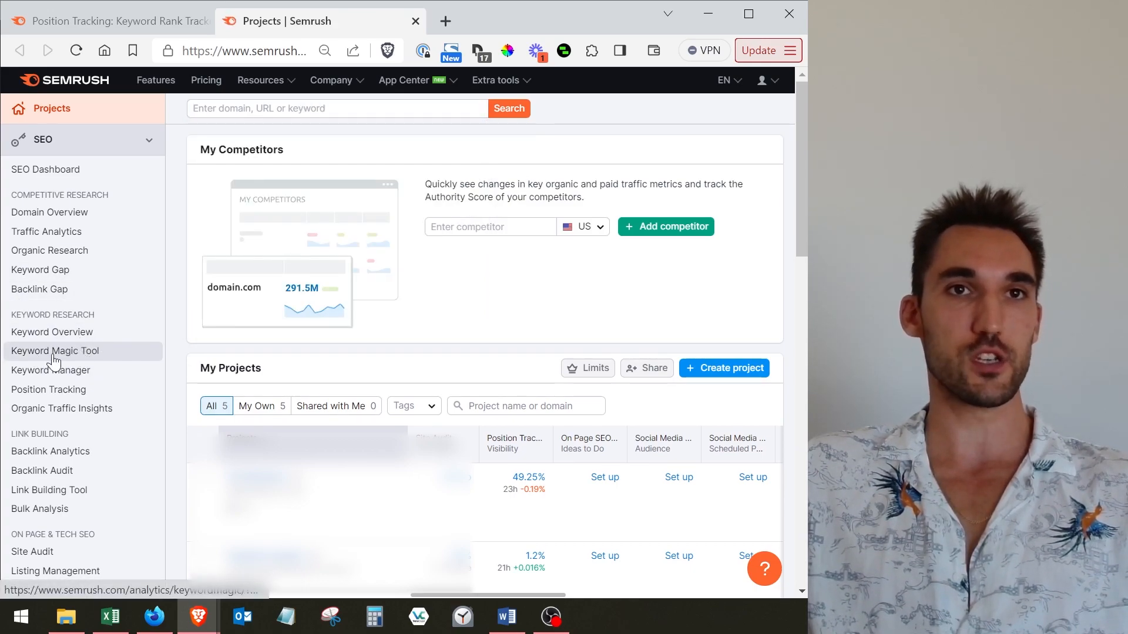
{"action": "left_click", "coordinate": [325, 110]}
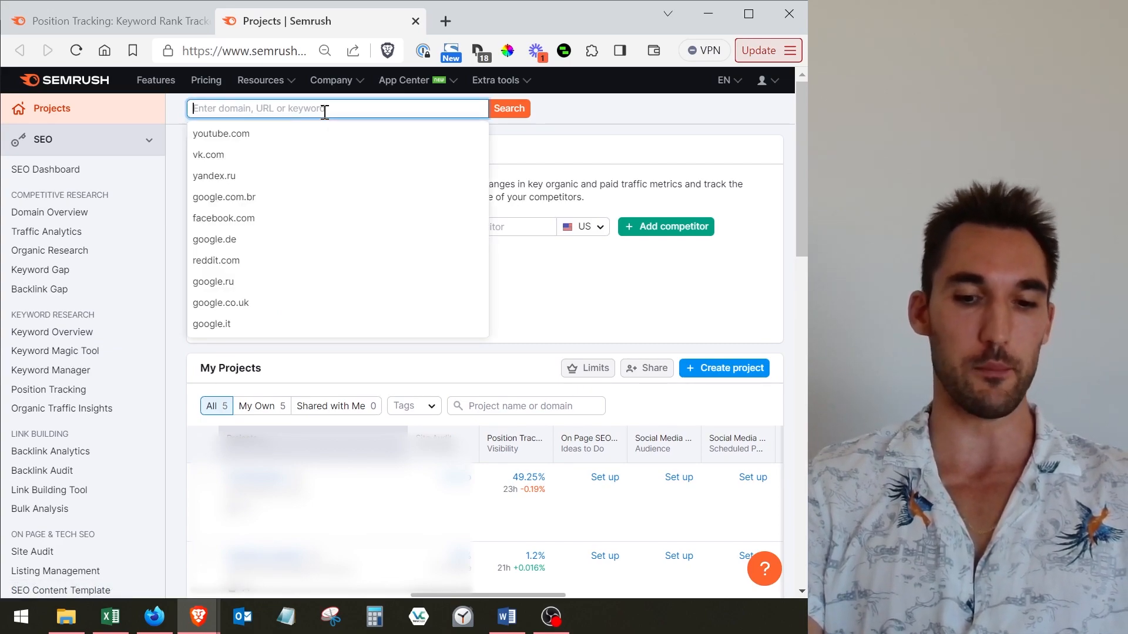
{"action": "type", "text": "plumber"}
{"action": "key", "text": "Return"}
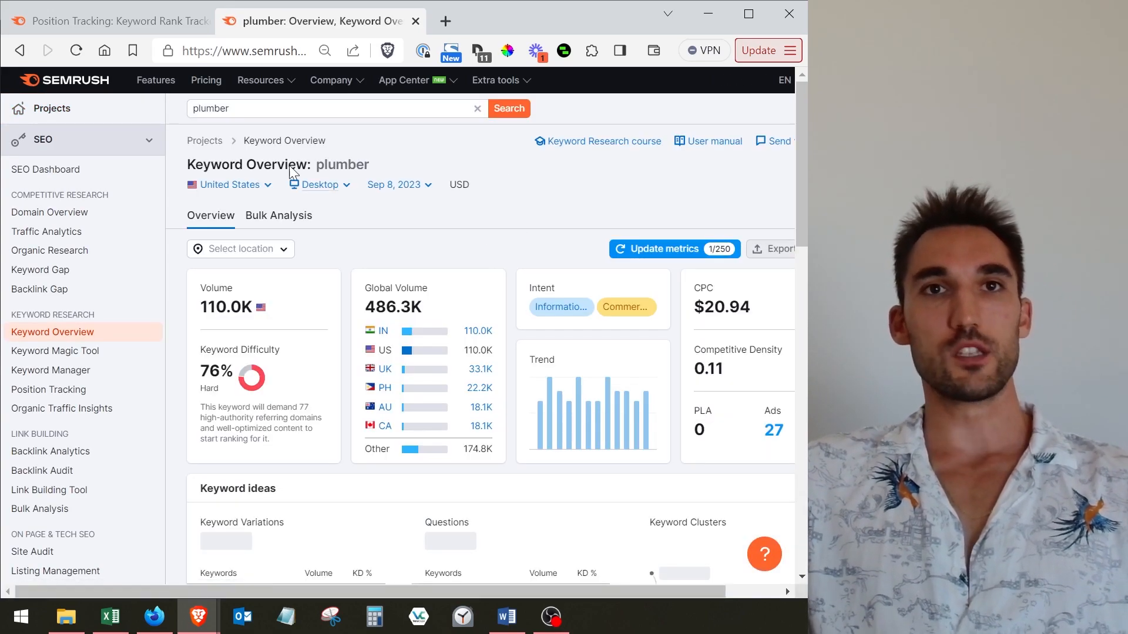
Step: Examine the search volume, keyword difficulty and keyword ideas in the "plumber" overview for the United States
{"action": "left_click", "coordinate": [228, 108]}
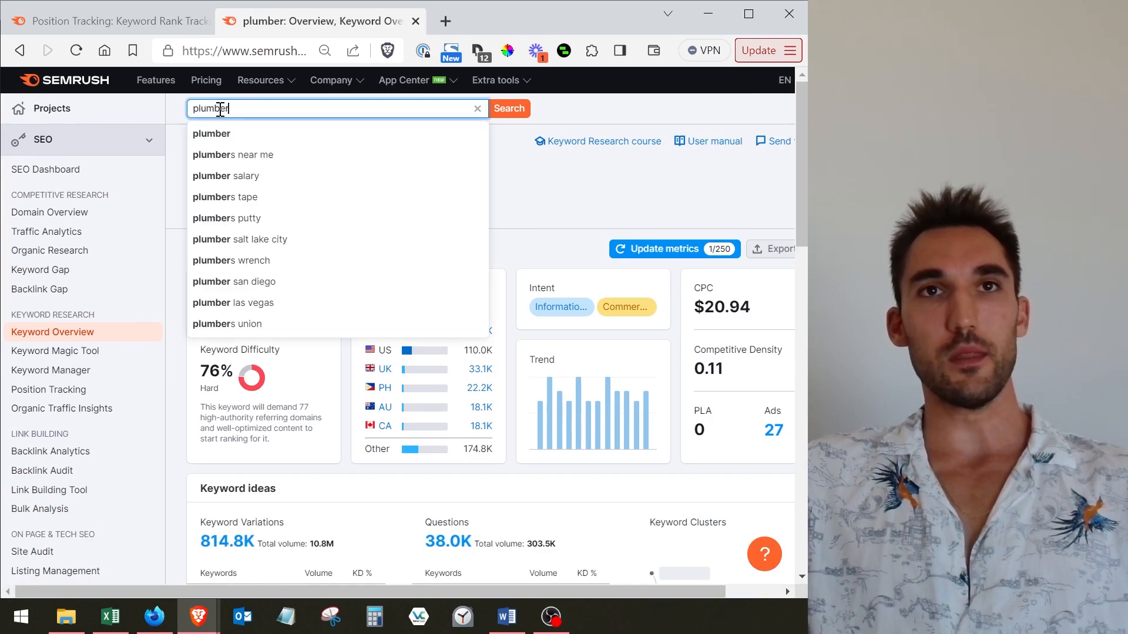
{"action": "double_click", "coordinate": [253, 108]}
{"action": "left_click", "coordinate": [268, 109]}
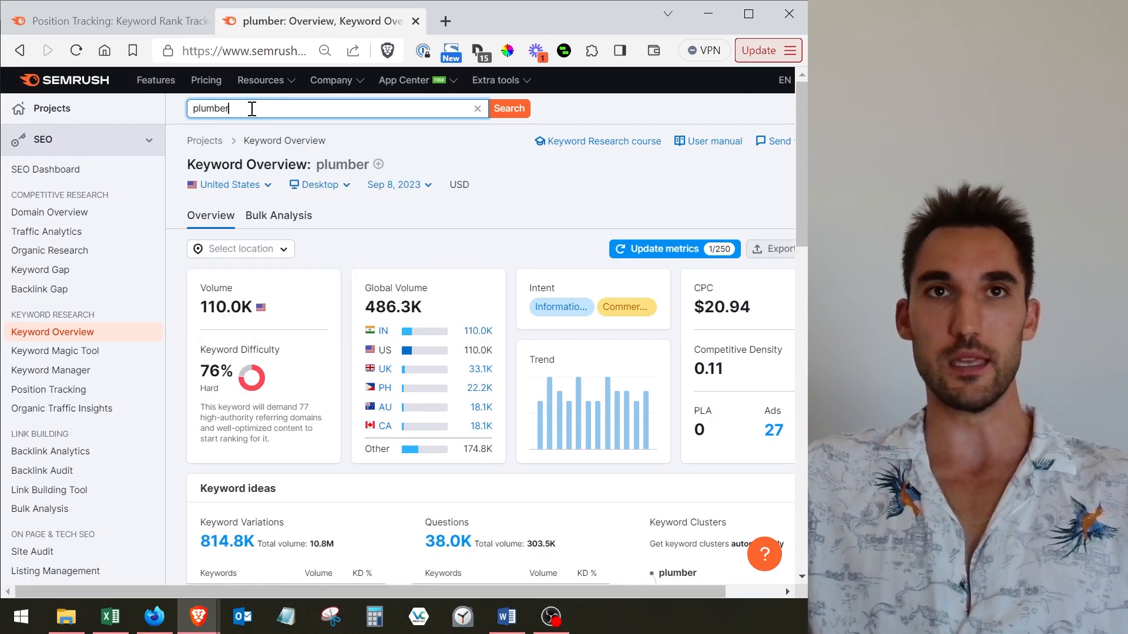
{"action": "left_click_drag", "start_coordinate": [247, 109], "coordinate": [194, 109]}
{"action": "left_click", "coordinate": [194, 110]}
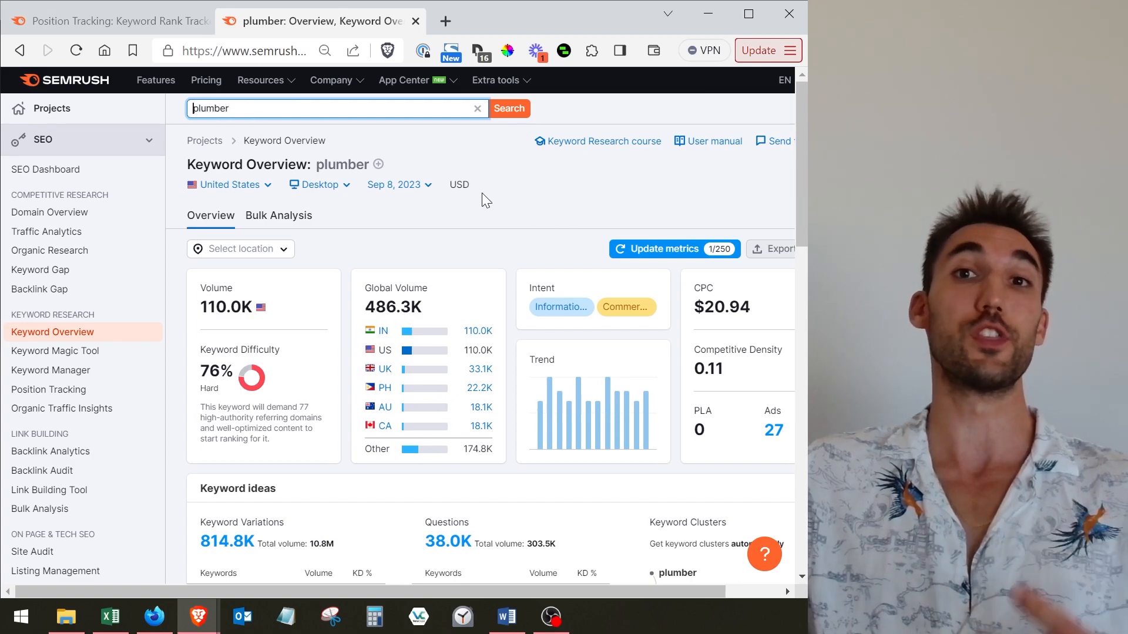
{"action": "scroll", "coordinate": [502, 322], "scroll_direction": "down", "scroll_amount": 3}
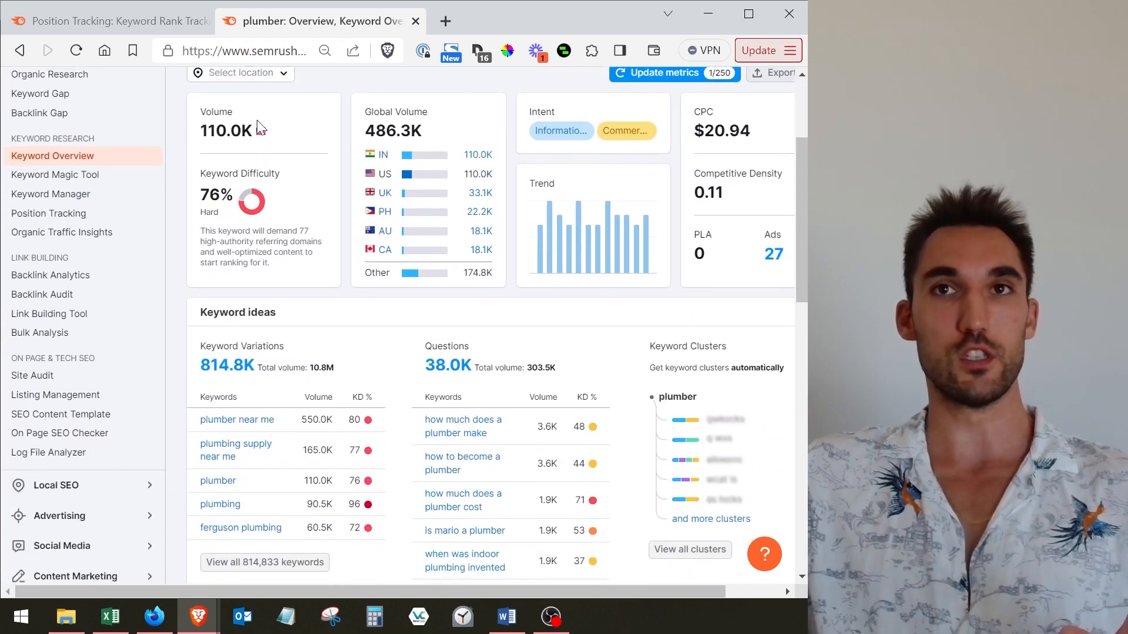
{"action": "scroll", "coordinate": [531, 347], "scroll_direction": "up", "scroll_amount": 3}
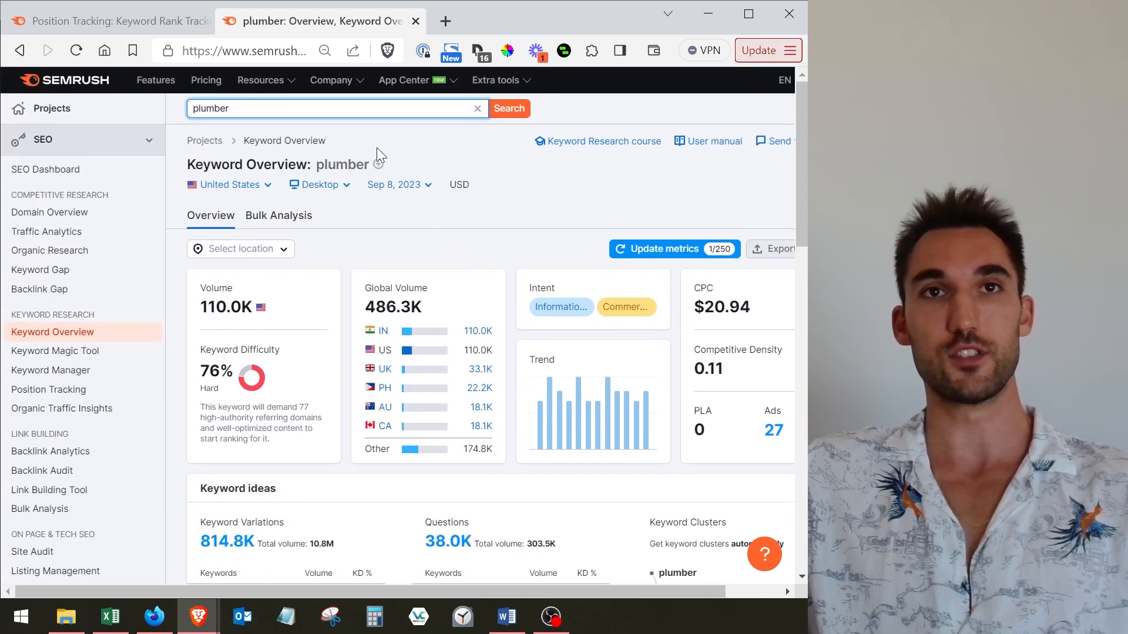
{"action": "scroll", "coordinate": [352, 182], "scroll_direction": "down", "scroll_amount": 1}
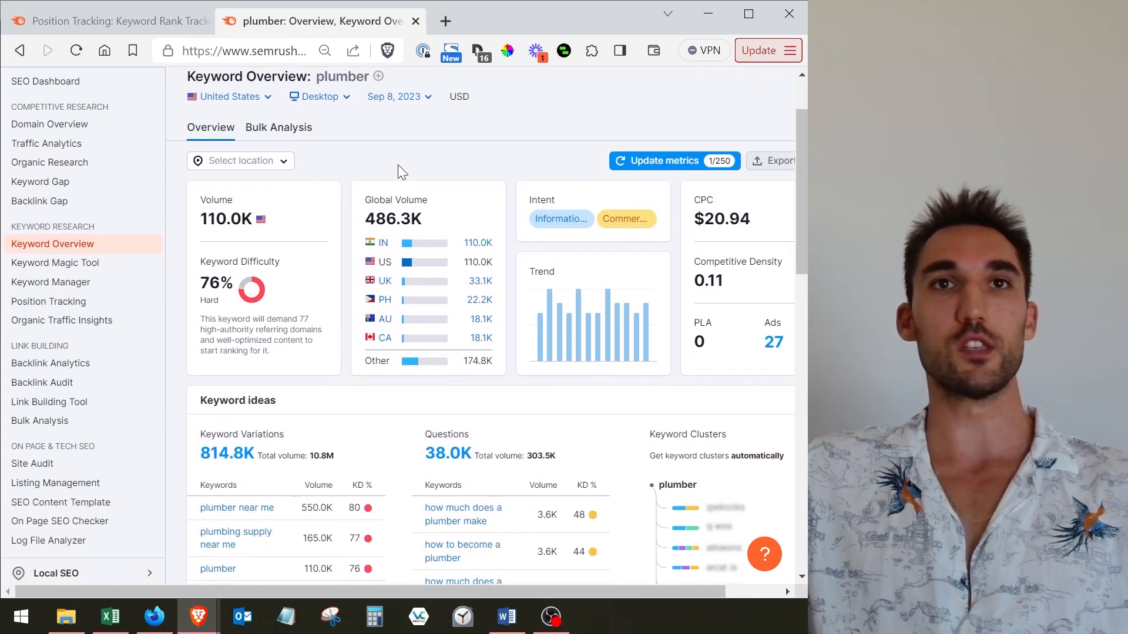
{"action": "scroll", "coordinate": [402, 163], "scroll_direction": "down", "scroll_amount": 1}
{"action": "scroll", "coordinate": [470, 205], "scroll_direction": "up", "scroll_amount": 2}
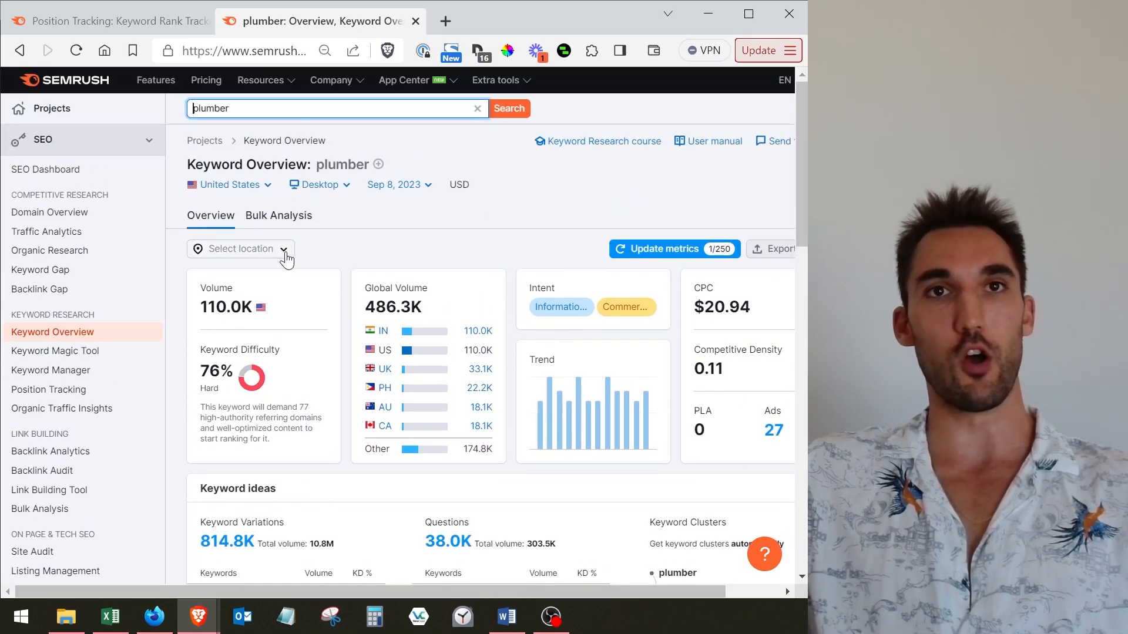
{"action": "scroll", "coordinate": [288, 176], "scroll_direction": "down", "scroll_amount": 1}
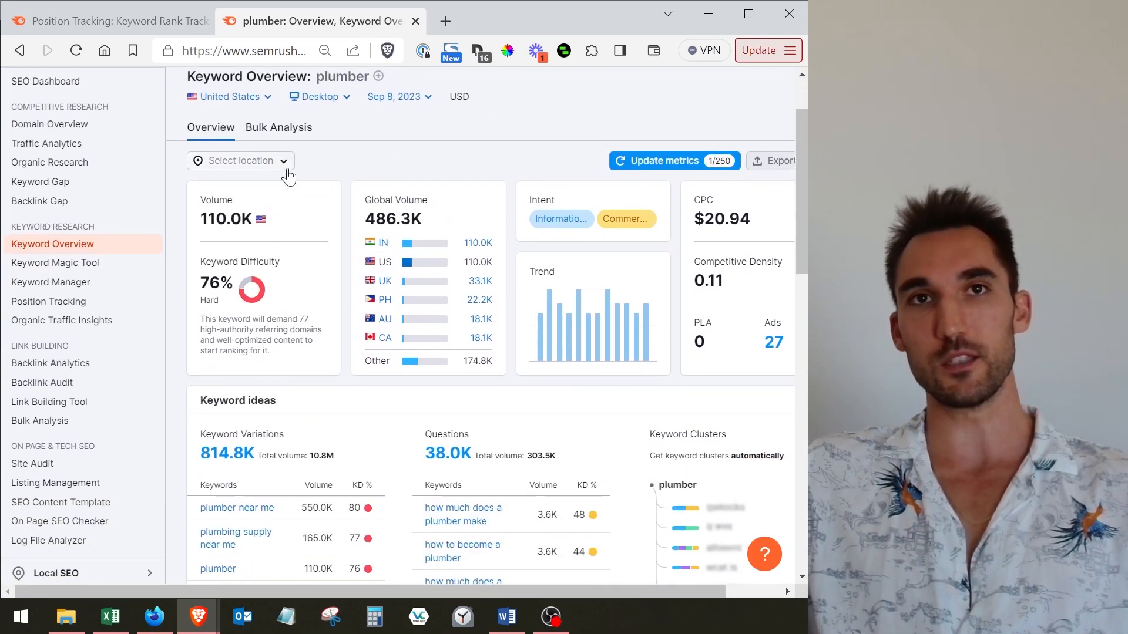
Step: Switch the "plumber" overview's country to Australia and check which local locations are offered
{"action": "left_click", "coordinate": [265, 97]}
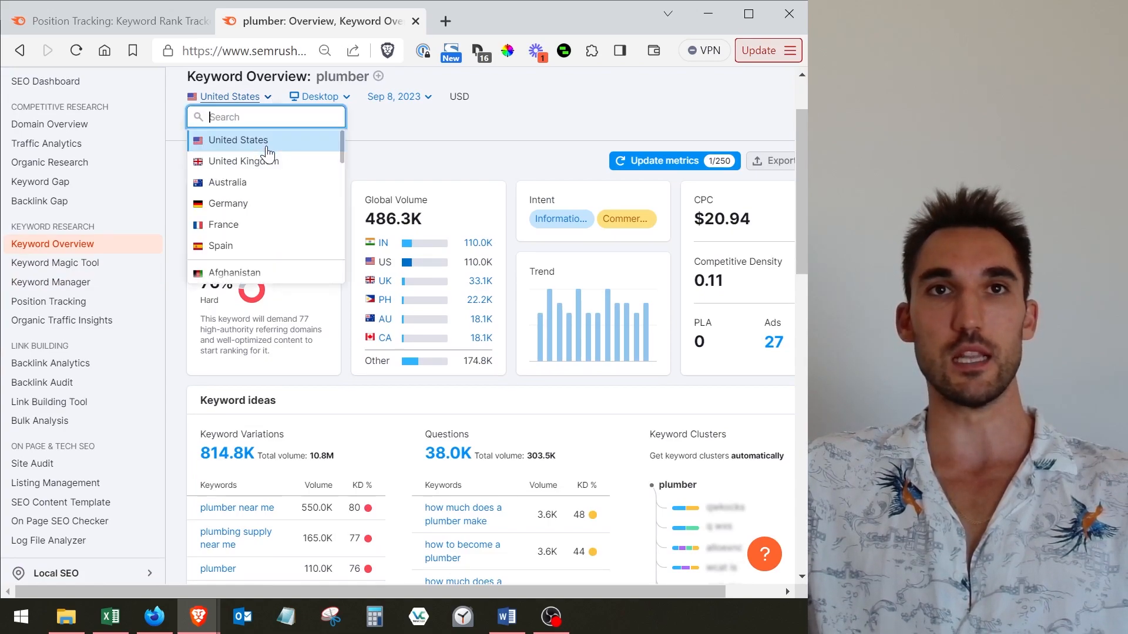
{"action": "left_click", "coordinate": [261, 186]}
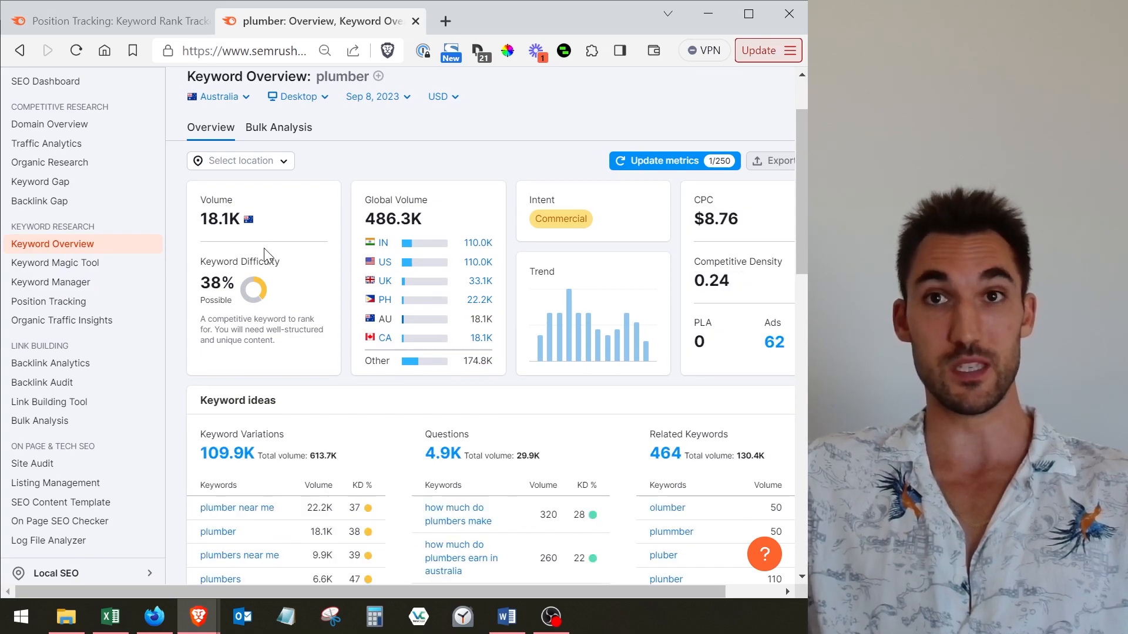
{"action": "scroll", "coordinate": [263, 218], "scroll_direction": "up", "scroll_amount": 2}
{"action": "left_click", "coordinate": [275, 248]}
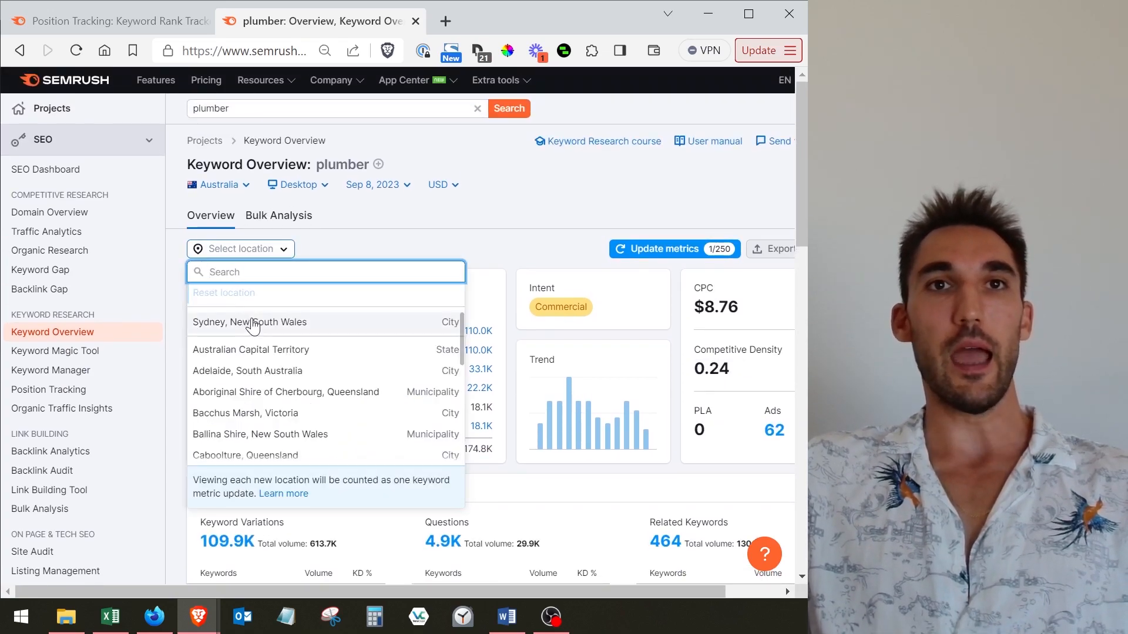
{"action": "left_click", "coordinate": [360, 221]}
Step: Set the country to United States and highlight the search volume and keyword difficulty for "plumber"
{"action": "left_click", "coordinate": [220, 184]}
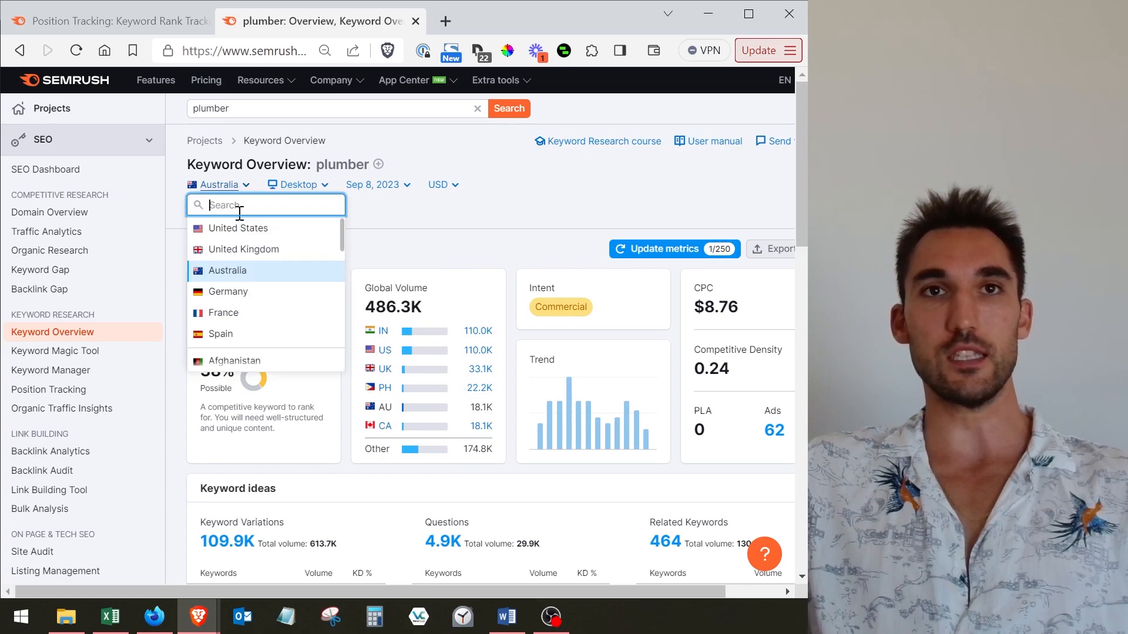
{"action": "left_click", "coordinate": [235, 228]}
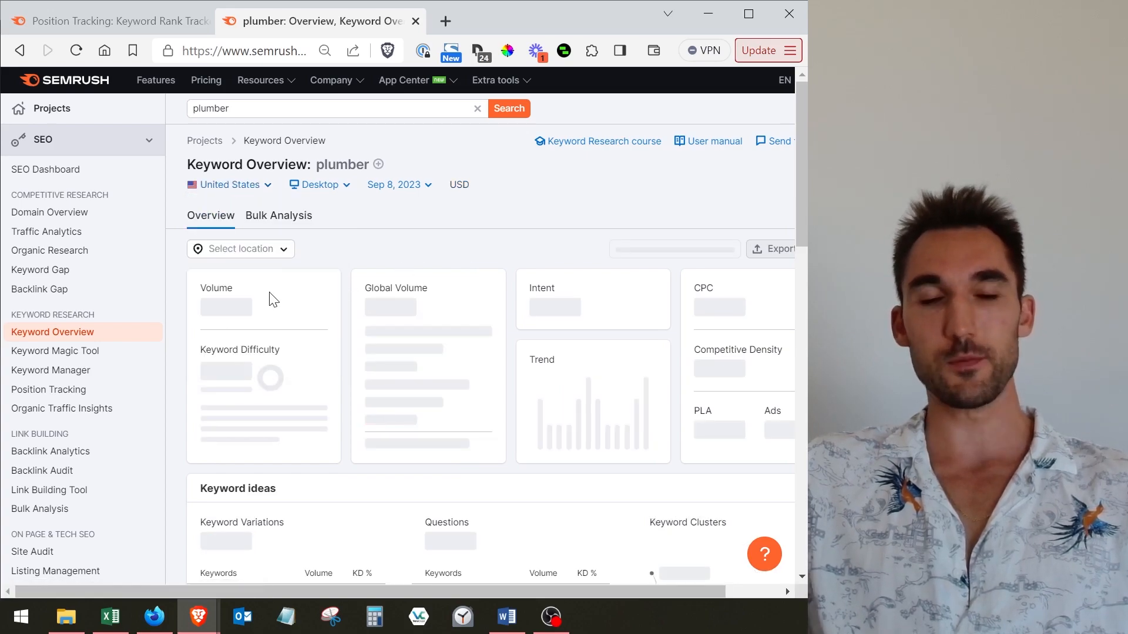
{"action": "left_click_drag", "start_coordinate": [198, 307], "coordinate": [254, 306]}
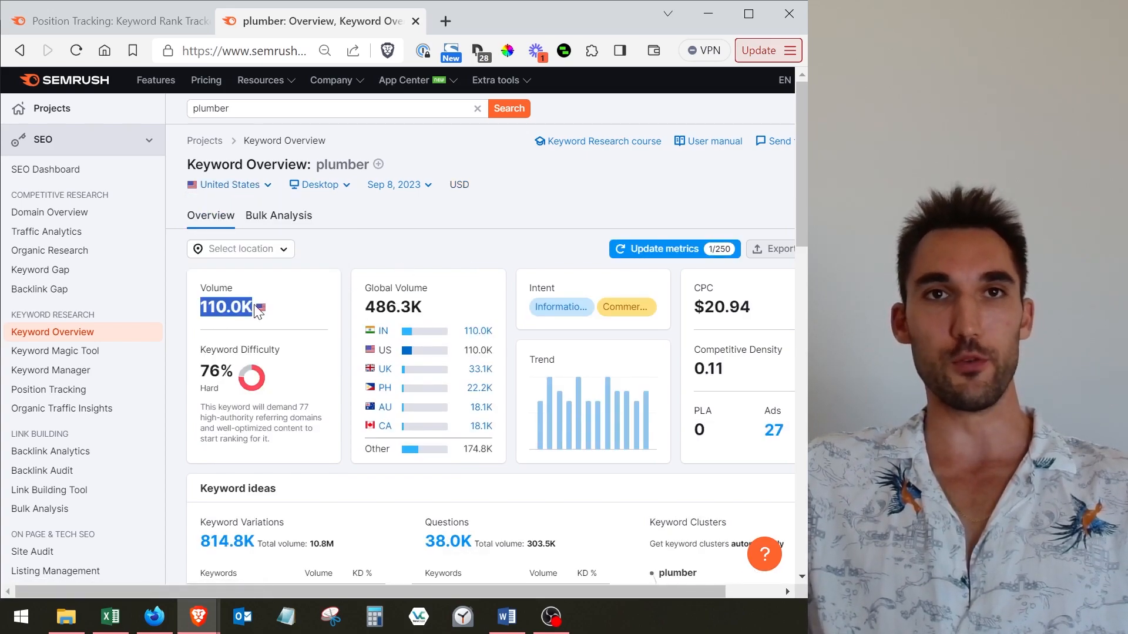
{"action": "scroll", "coordinate": [235, 303], "scroll_direction": "down", "scroll_amount": 2}
{"action": "left_click_drag", "start_coordinate": [200, 276], "coordinate": [283, 297]}
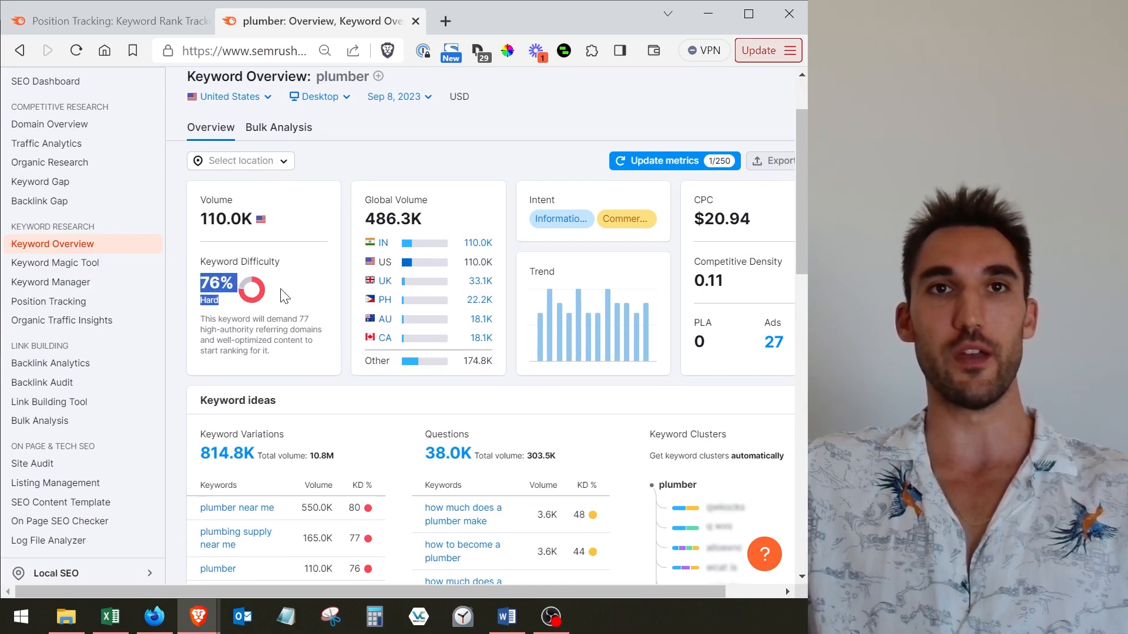
{"action": "left_click", "coordinate": [284, 297]}
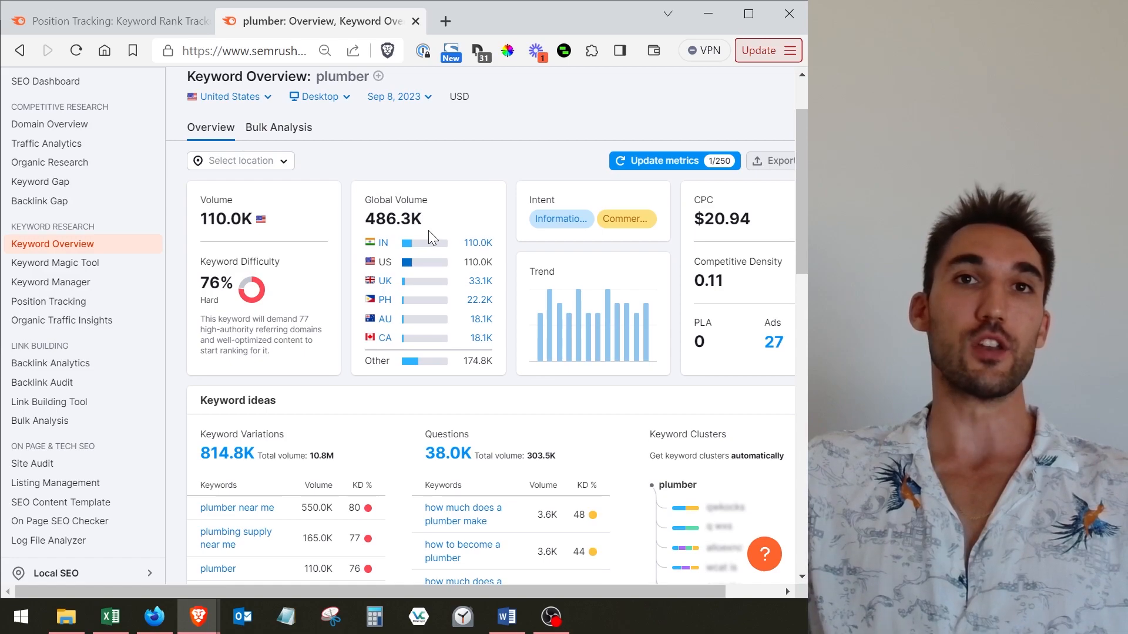
Step: Highlight the global volume and the CPC value in the "plumber" overview to inspect them
{"action": "left_click_drag", "start_coordinate": [423, 222], "coordinate": [370, 220]}
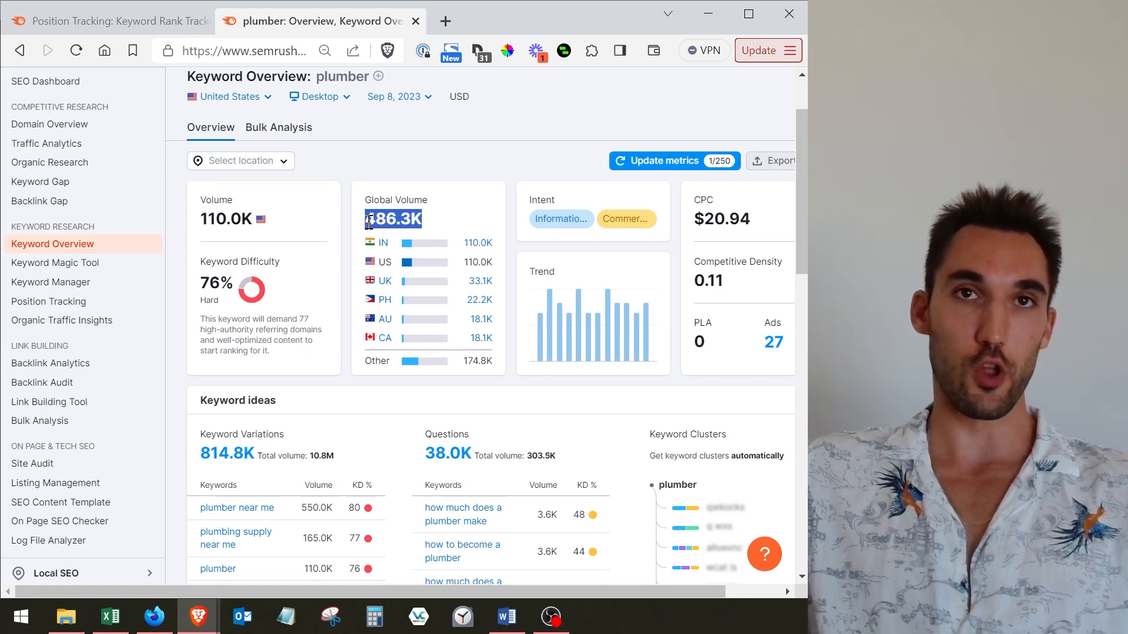
{"action": "left_click", "coordinate": [369, 221]}
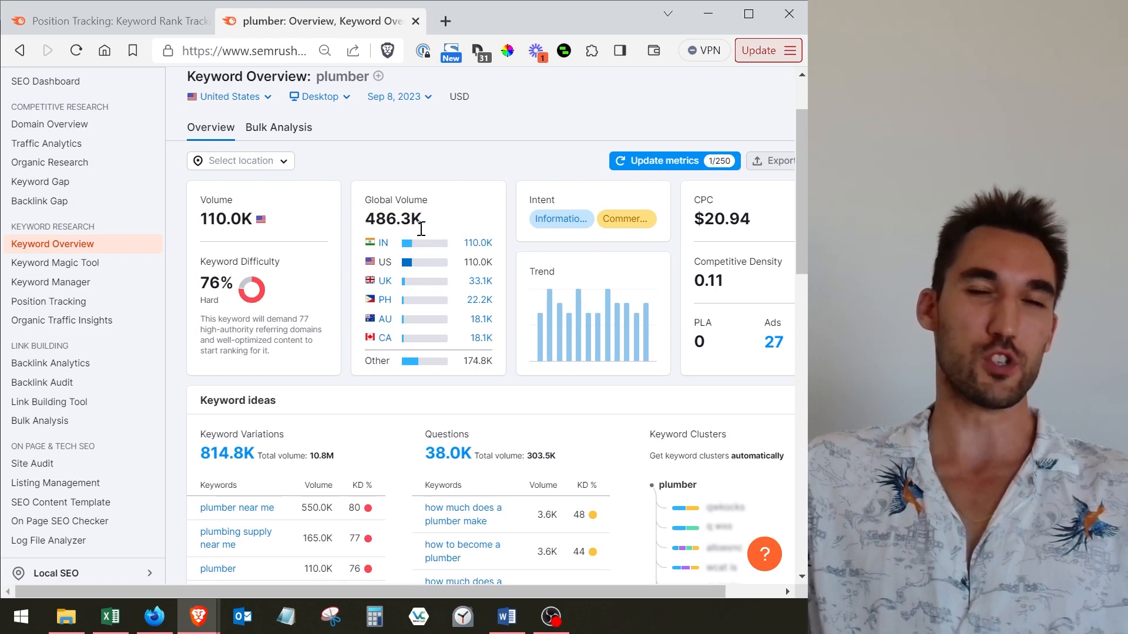
{"action": "mouse_move", "coordinate": [763, 225]}
{"action": "left_mouse_down"}
{"action": "mouse_move", "coordinate": [703, 219]}
{"action": "mouse_move", "coordinate": [748, 227]}
{"action": "left_mouse_up"}
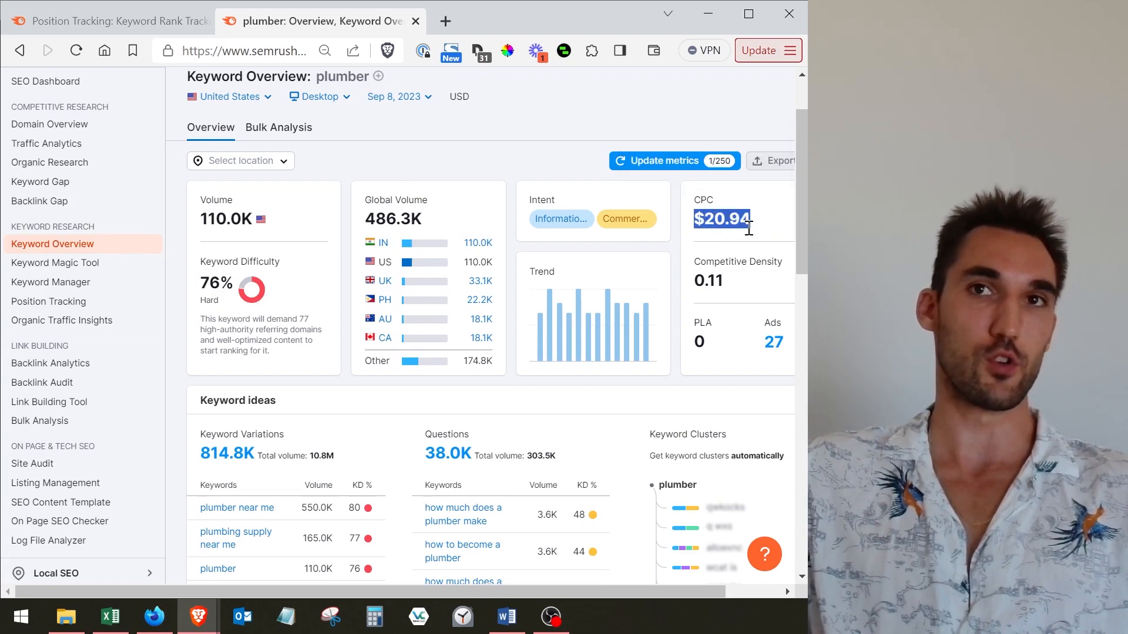
{"action": "left_click", "coordinate": [761, 235]}
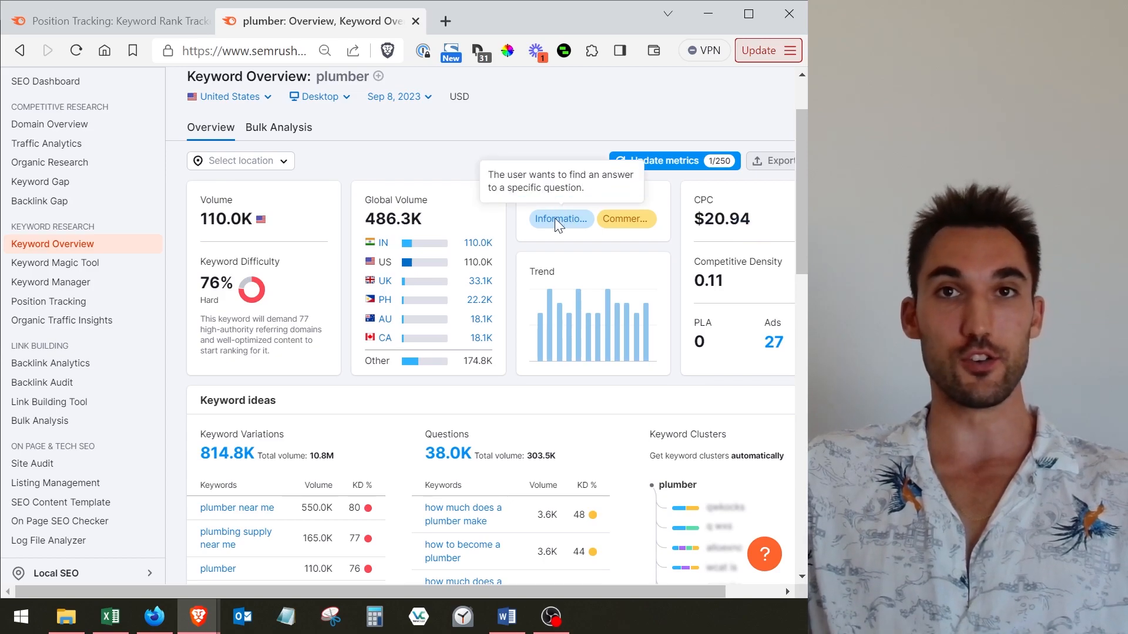
Step: Examine the search intent of "plumber" and its keyword ideas, including the variations, questions and keyword clusters
{"action": "mouse_move", "coordinate": [626, 221]}
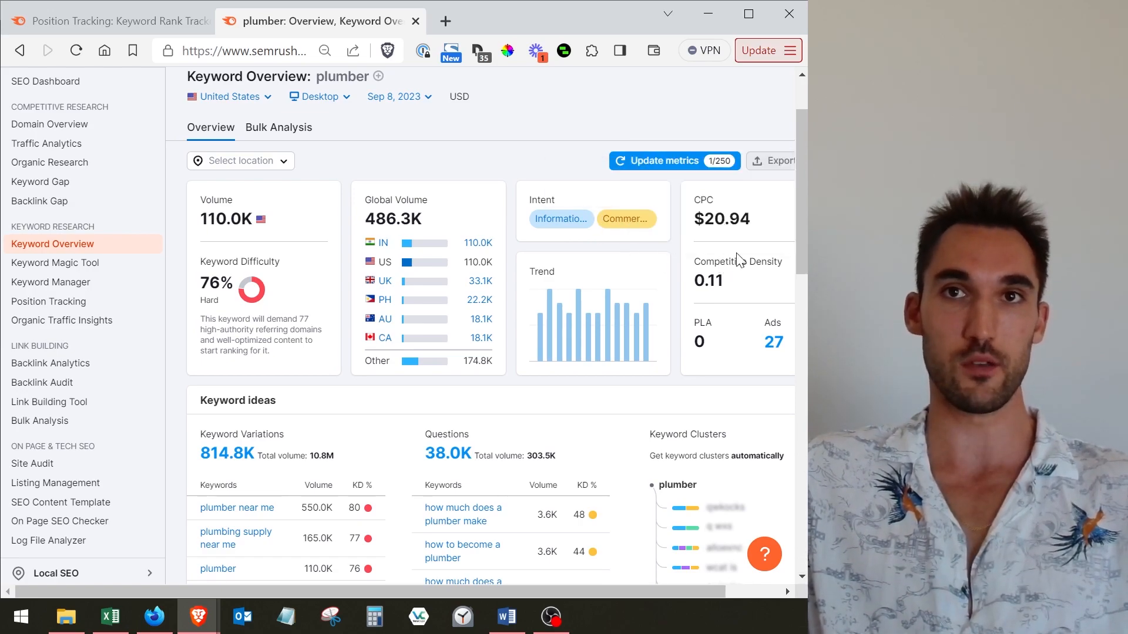
{"action": "scroll", "coordinate": [631, 226], "scroll_direction": "down", "scroll_amount": 1}
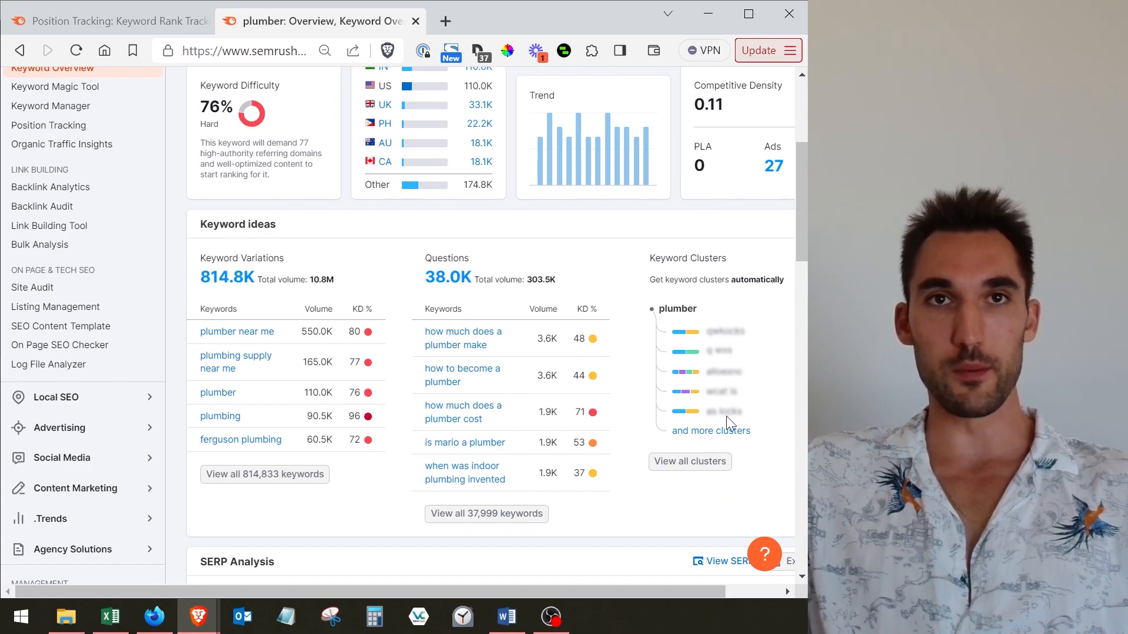
{"action": "scroll", "coordinate": [329, 235], "scroll_direction": "down", "scroll_amount": 2}
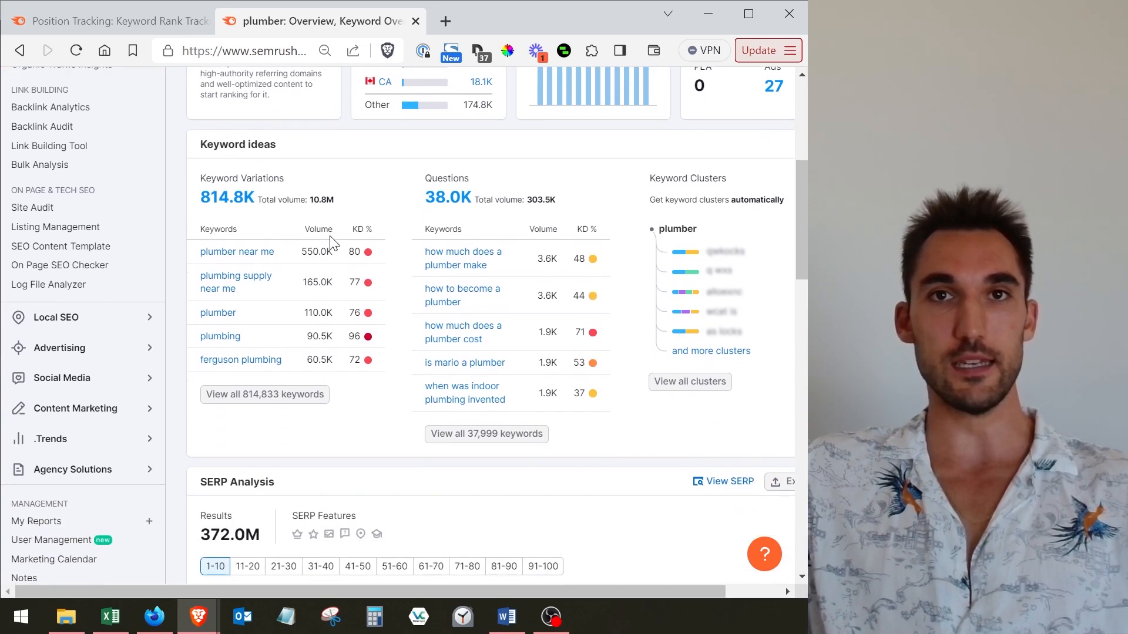
{"action": "mouse_move", "coordinate": [271, 176]}
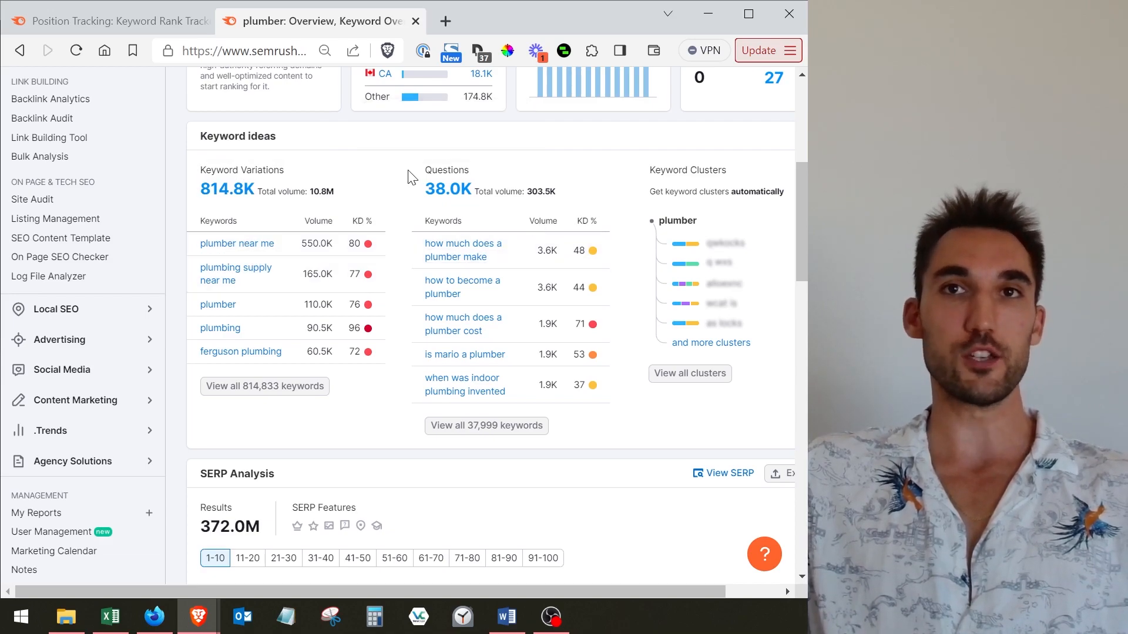
{"action": "left_click_drag", "start_coordinate": [731, 171], "coordinate": [650, 176]}
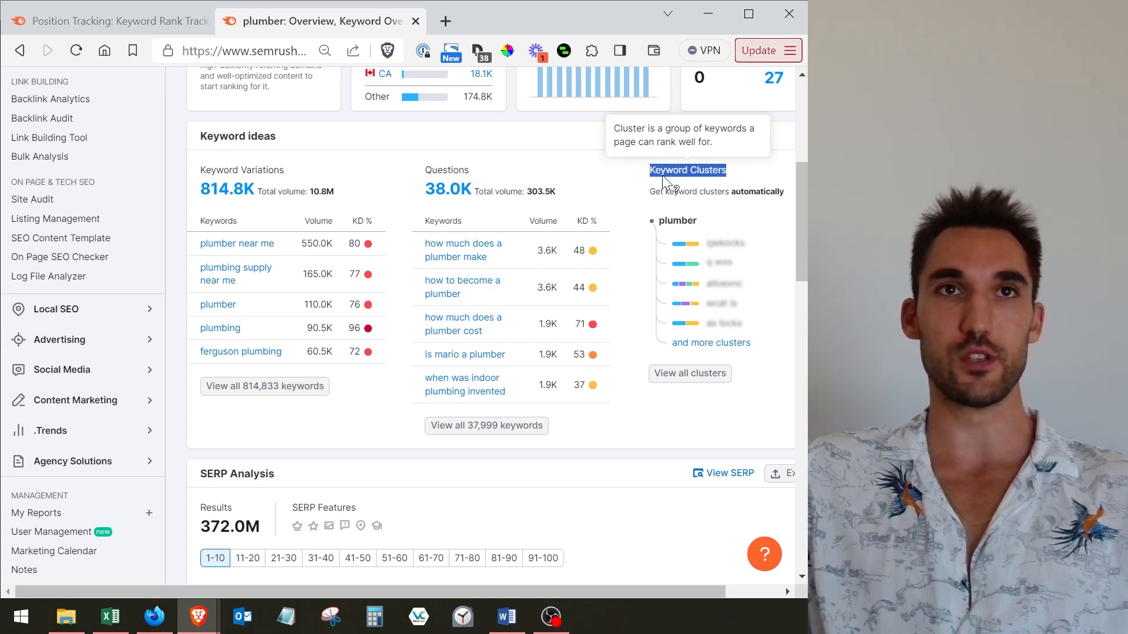
{"action": "left_click", "coordinate": [655, 183]}
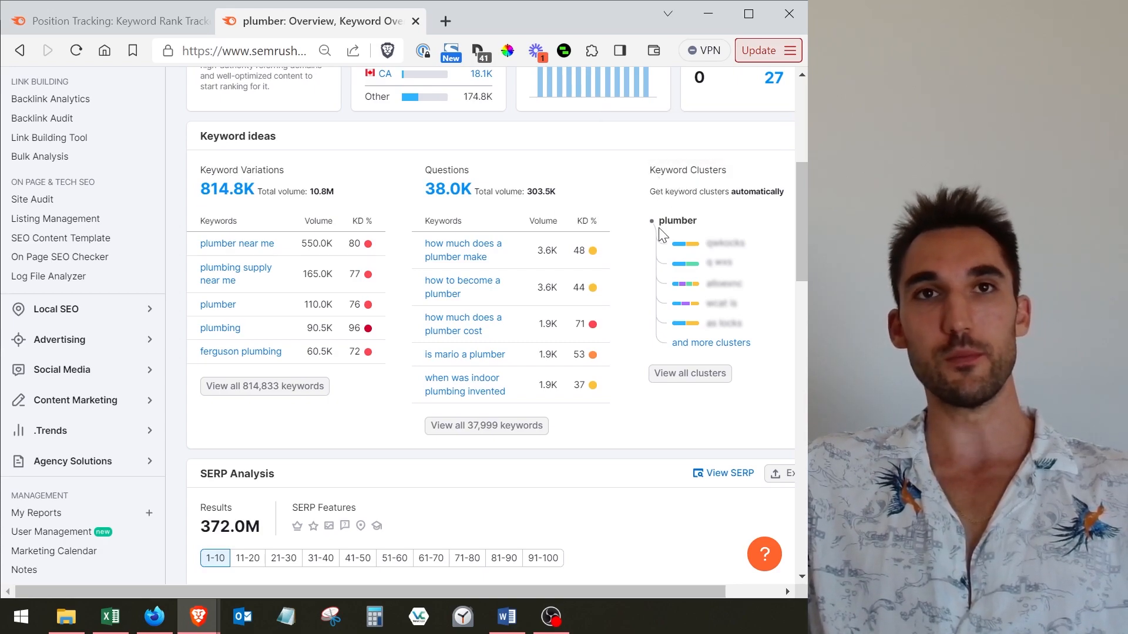
Step: Open the Keyword Magic Tool for "plumber" in a separate browser tab and view its keyword list
{"action": "scroll", "coordinate": [682, 310], "scroll_direction": "up", "scroll_amount": 1}
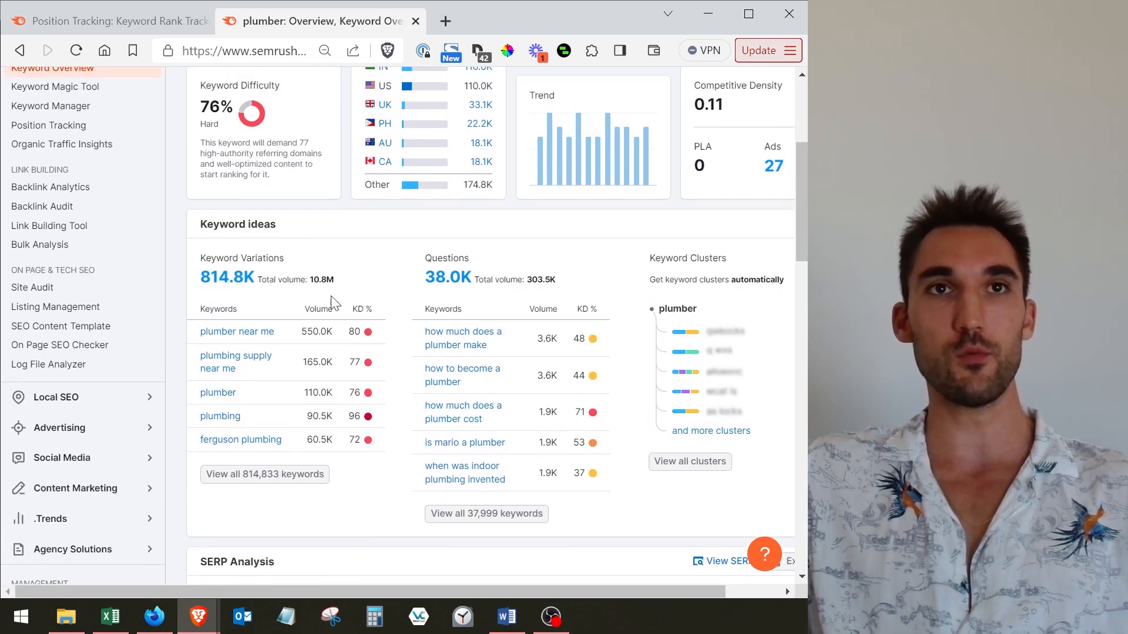
{"action": "middle_click", "coordinate": [77, 104]}
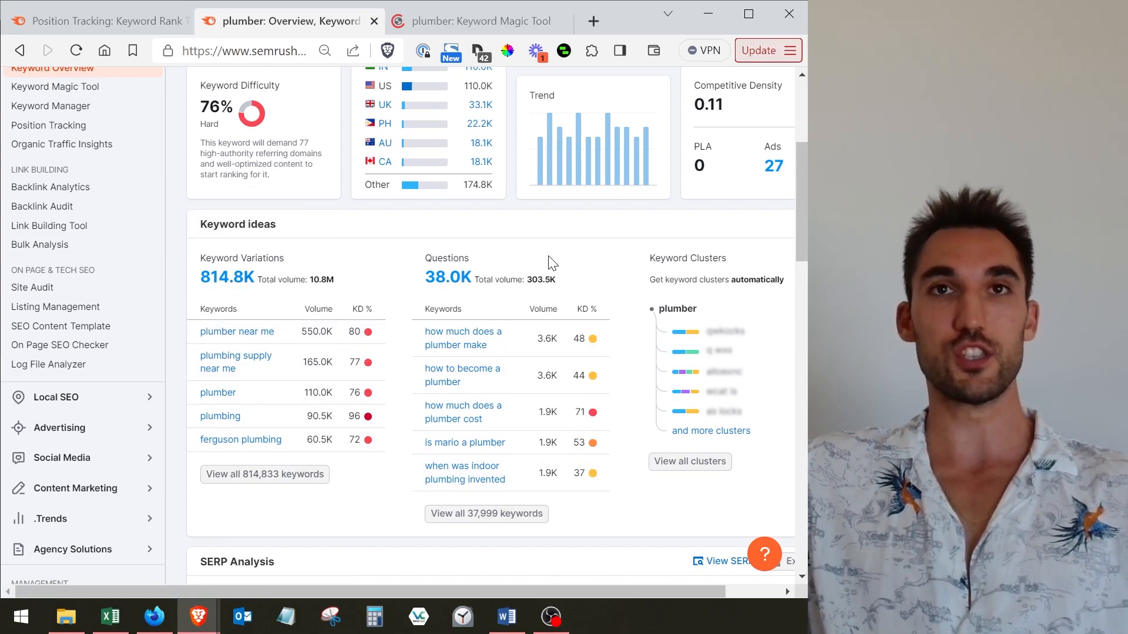
{"action": "left_click", "coordinate": [427, 21]}
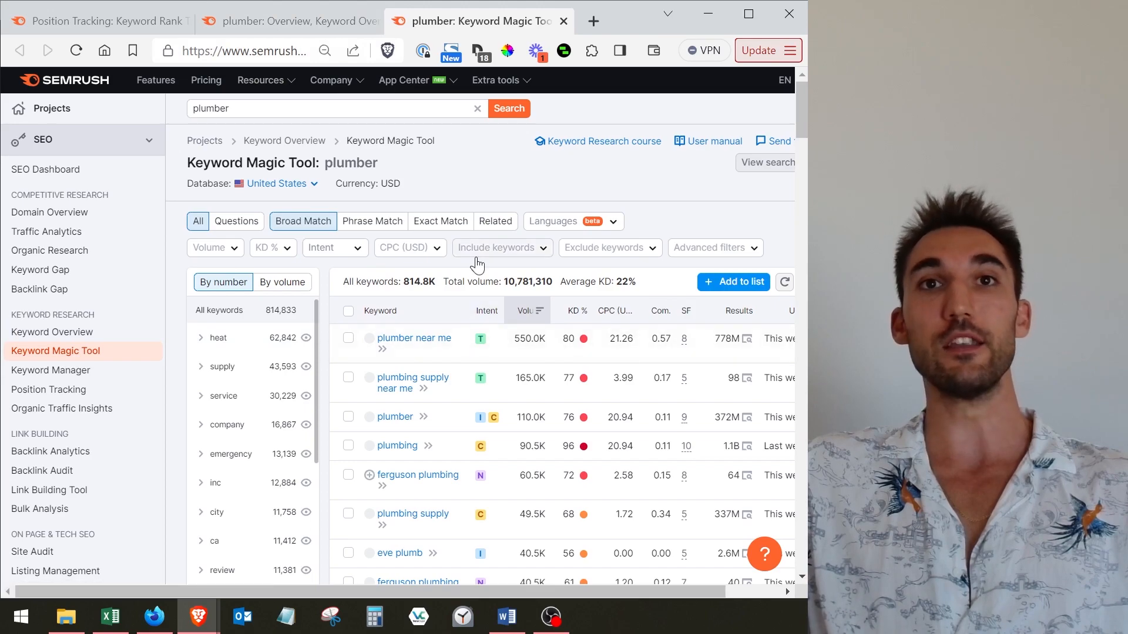
{"action": "scroll", "coordinate": [477, 266], "scroll_direction": "down", "scroll_amount": 2}
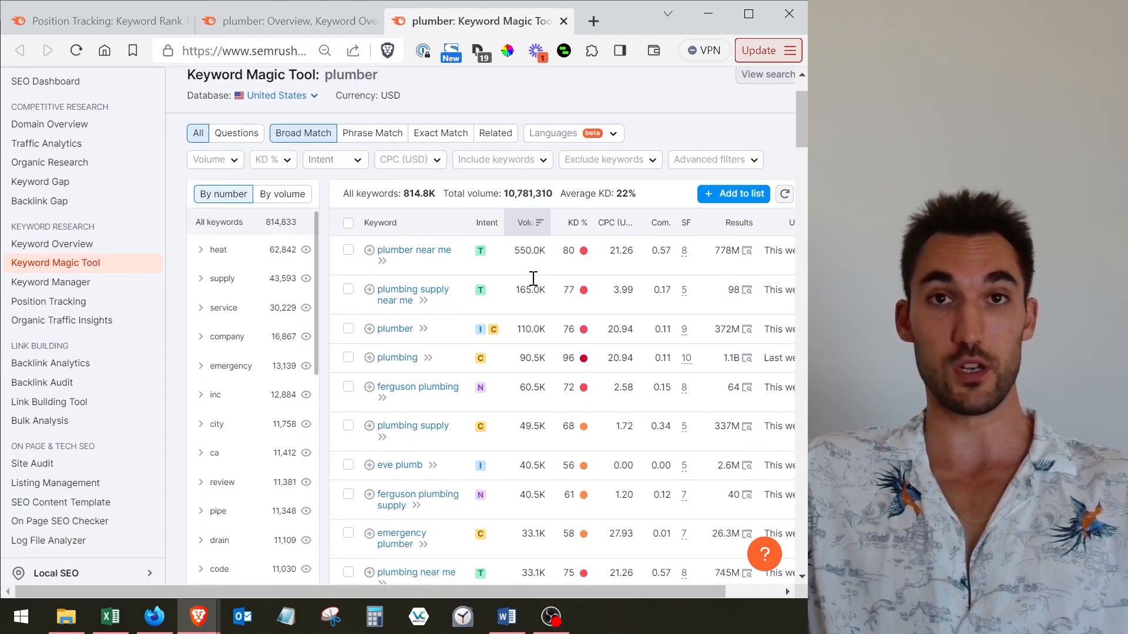
Step: Return to the "plumber" overview and review the volume and difficulty of its keyword variations against the main metrics
{"action": "left_click", "coordinate": [248, 19]}
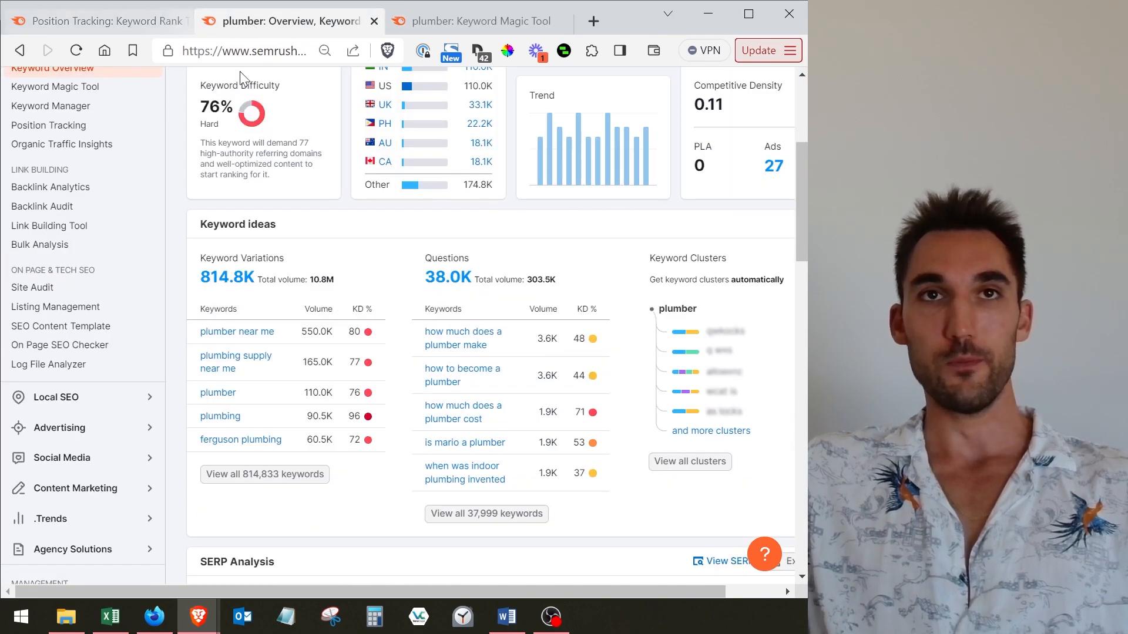
{"action": "scroll", "coordinate": [468, 311], "scroll_direction": "up", "scroll_amount": 2}
{"action": "scroll", "coordinate": [468, 312], "scroll_direction": "down", "scroll_amount": 4}
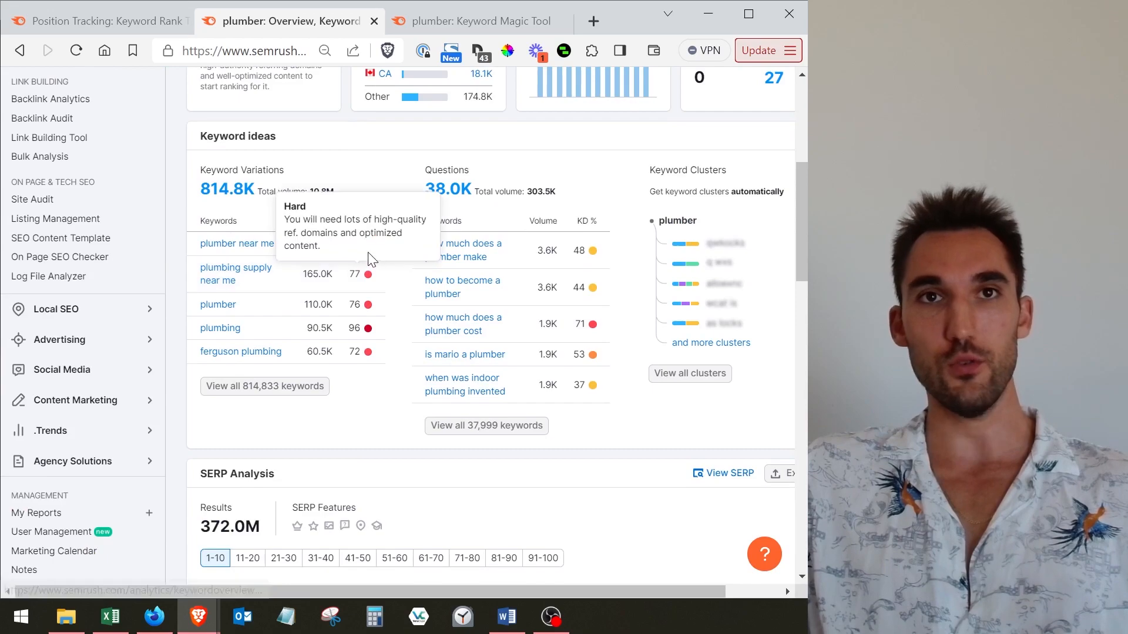
{"action": "scroll", "coordinate": [399, 244], "scroll_direction": "up", "scroll_amount": 1}
{"action": "scroll", "coordinate": [399, 243], "scroll_direction": "up", "scroll_amount": 3}
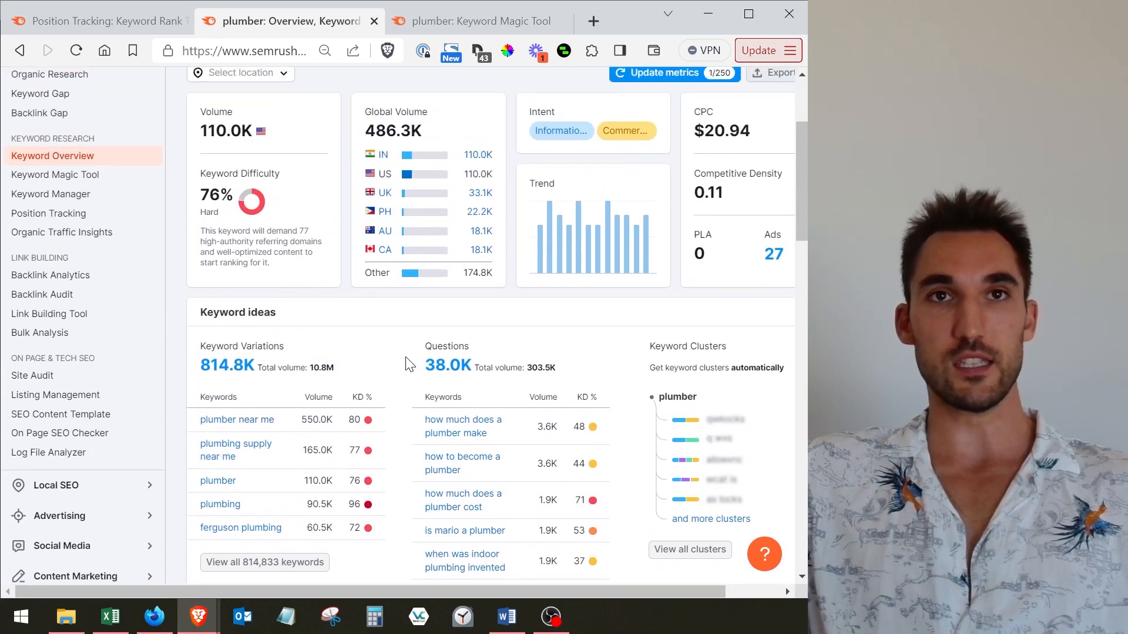
{"action": "scroll", "coordinate": [404, 355], "scroll_direction": "down", "scroll_amount": 2}
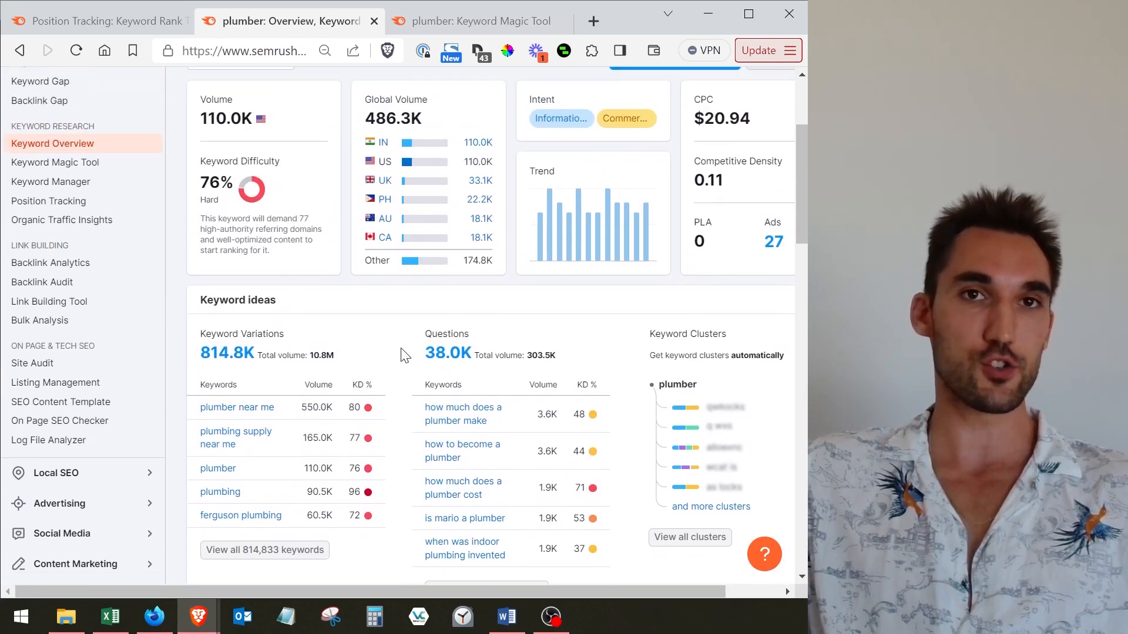
{"action": "scroll", "coordinate": [382, 294], "scroll_direction": "up", "scroll_amount": 2}
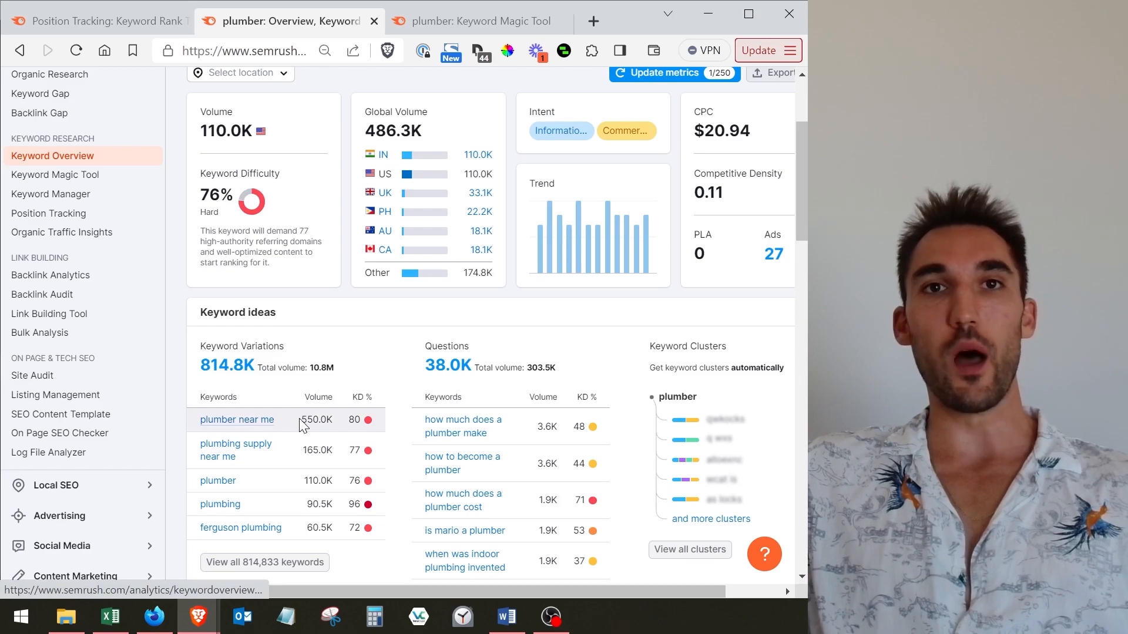
Step: Compare the search volume of "plumber" with that of the variation "plumber near me", highlighting the latter's volume
{"action": "scroll", "coordinate": [329, 264], "scroll_direction": "up", "scroll_amount": 4}
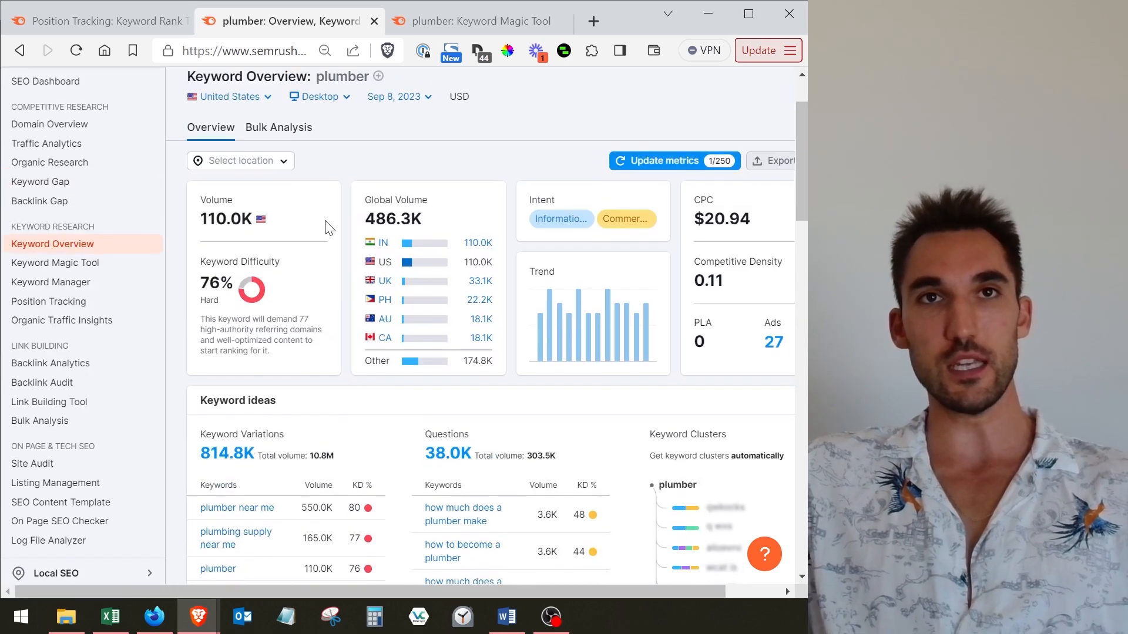
{"action": "scroll", "coordinate": [311, 223], "scroll_direction": "down", "scroll_amount": 5}
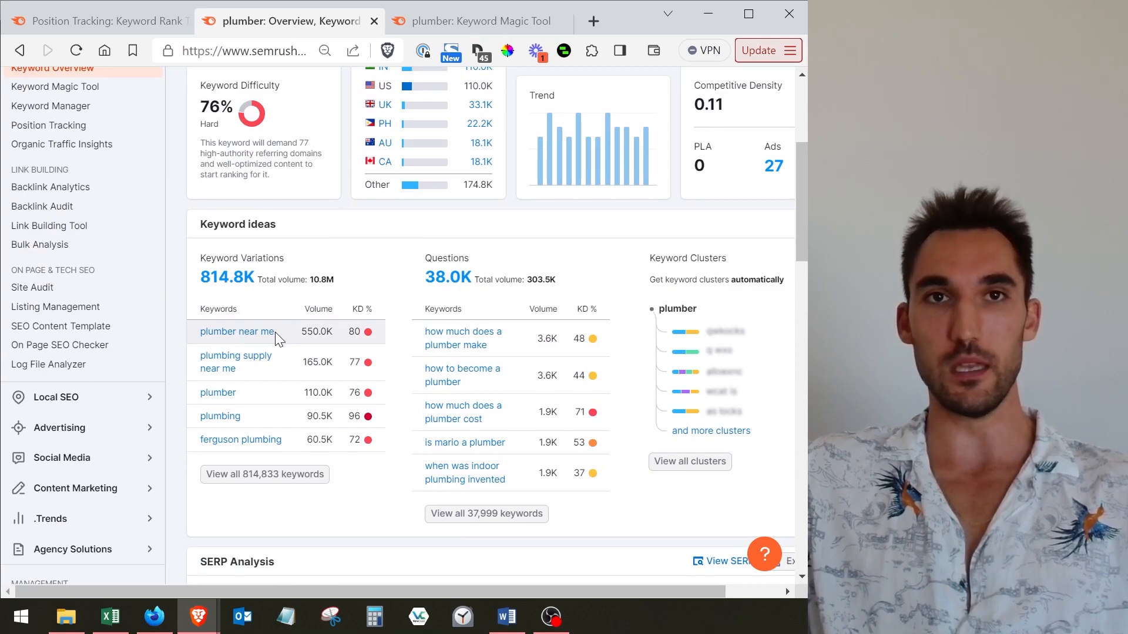
{"action": "scroll", "coordinate": [318, 338], "scroll_direction": "up", "scroll_amount": 2}
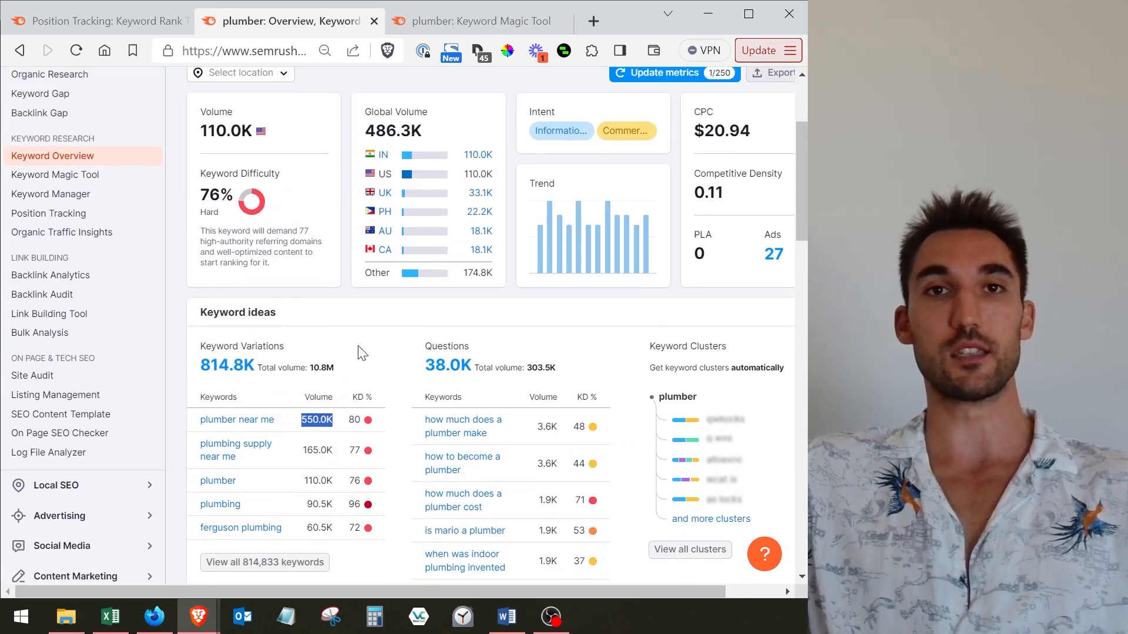
{"action": "scroll", "coordinate": [359, 355], "scroll_direction": "down", "scroll_amount": 2}
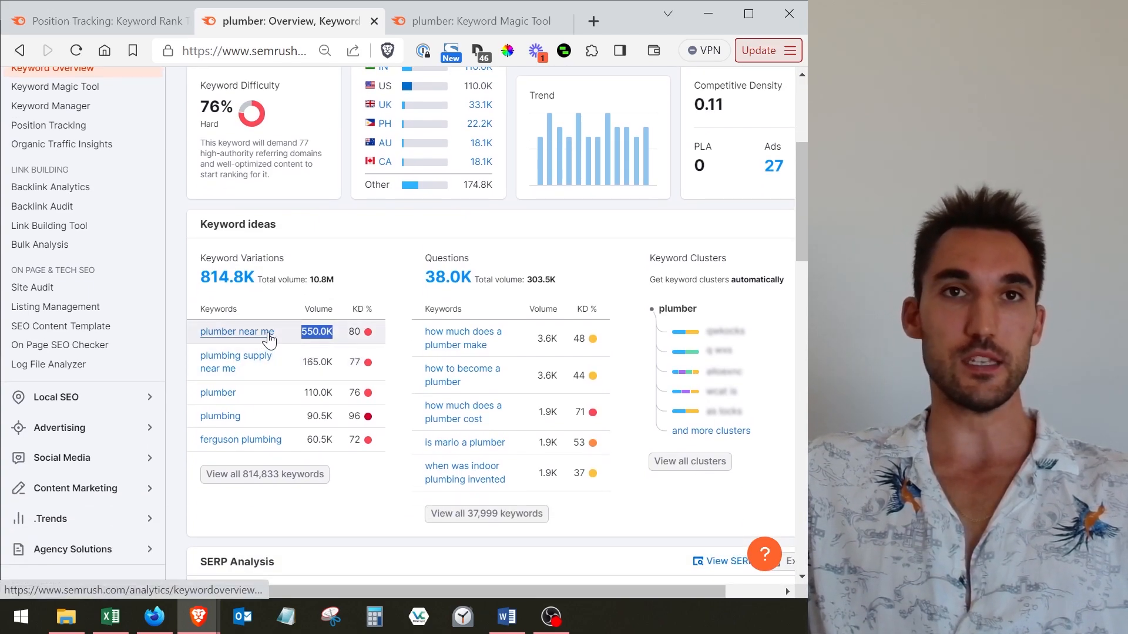
{"action": "left_click", "coordinate": [401, 381]}
{"action": "scroll", "coordinate": [403, 383], "scroll_direction": "down", "scroll_amount": 2}
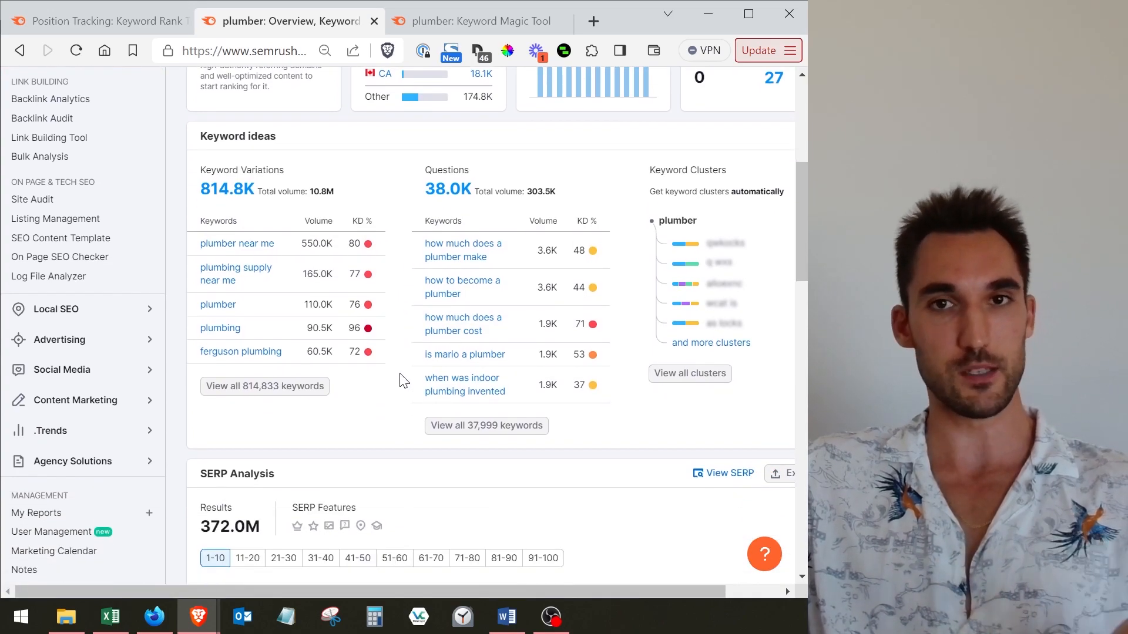
Step: Examine the top ten ranking pages in the SERP Analysis for "plumber", with their authority, referring domains, backlinks and traffic
{"action": "scroll", "coordinate": [403, 382], "scroll_direction": "down", "scroll_amount": 5}
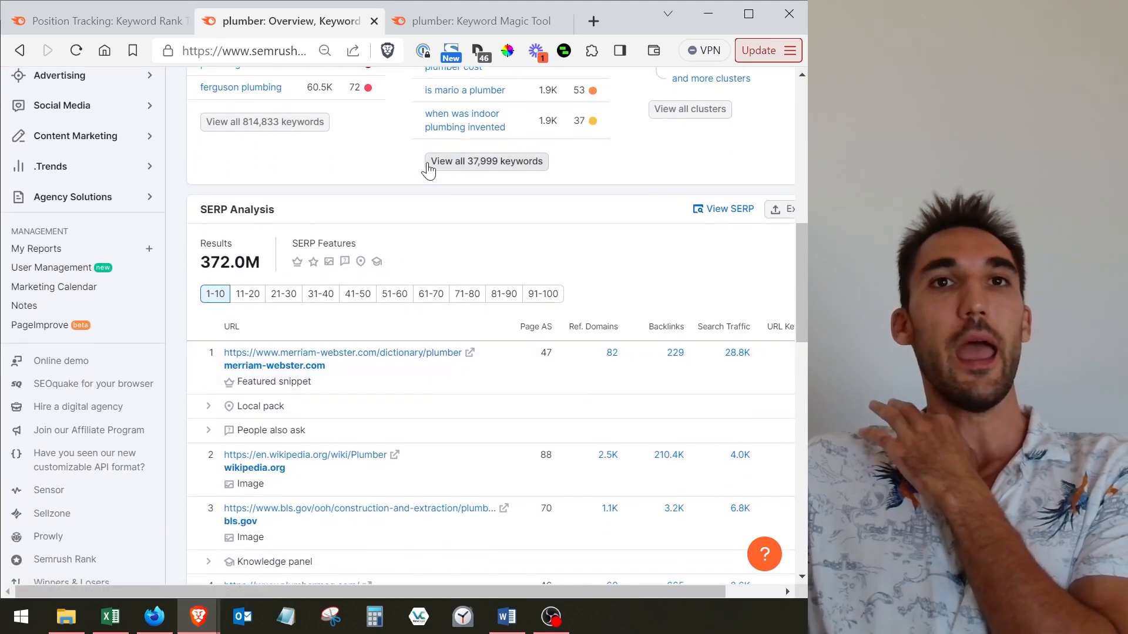
{"action": "scroll", "coordinate": [427, 169], "scroll_direction": "up", "scroll_amount": 3}
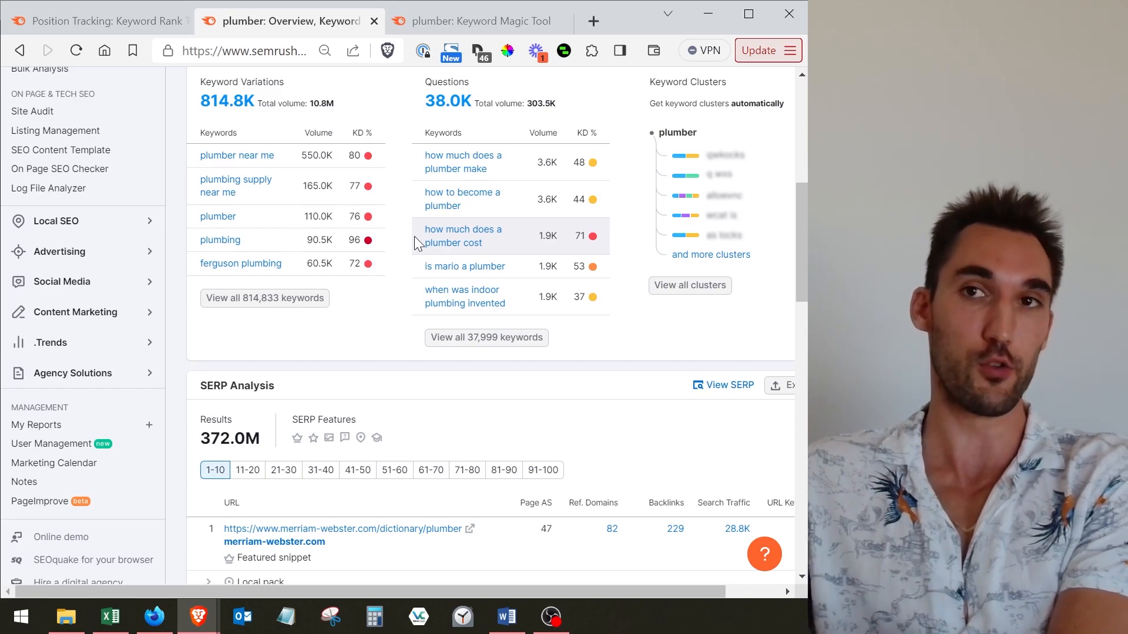
{"action": "scroll", "coordinate": [410, 294], "scroll_direction": "down", "scroll_amount": 1}
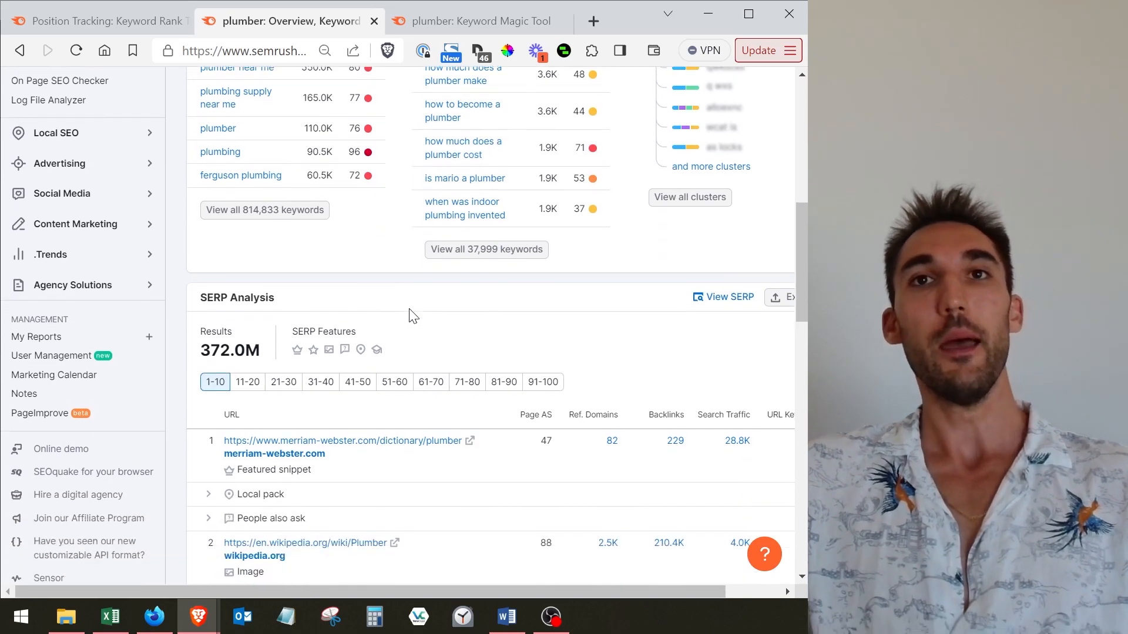
{"action": "scroll", "coordinate": [424, 300], "scroll_direction": "up", "scroll_amount": 4}
{"action": "scroll", "coordinate": [435, 353], "scroll_direction": "up", "scroll_amount": 1}
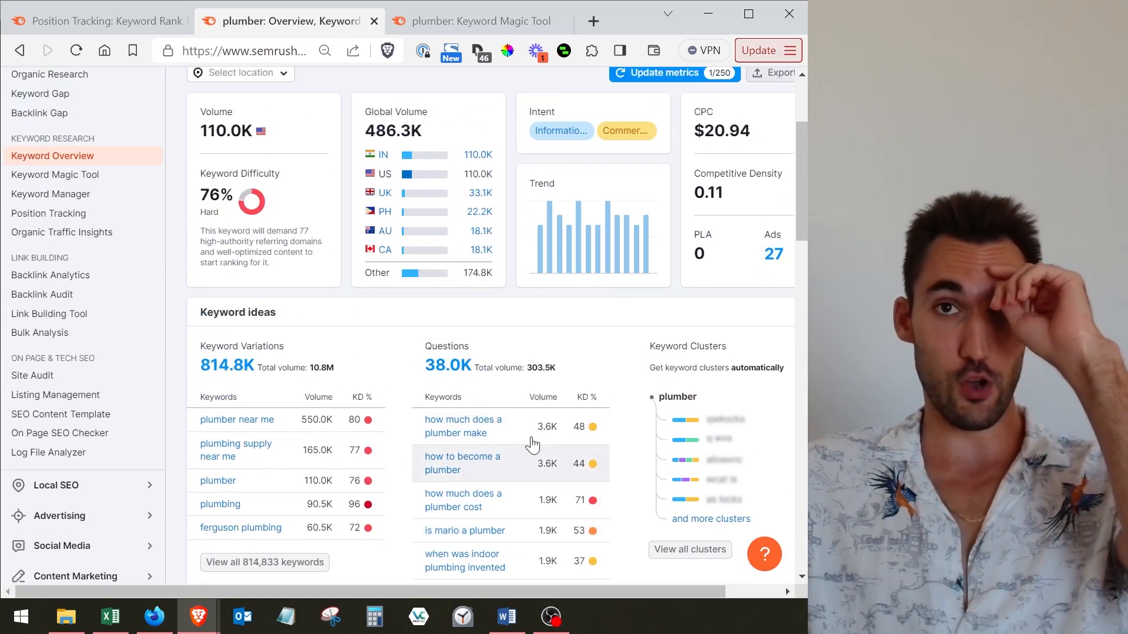
{"action": "scroll", "coordinate": [397, 479], "scroll_direction": "down", "scroll_amount": 6}
{"action": "scroll", "coordinate": [412, 351], "scroll_direction": "down", "scroll_amount": 3}
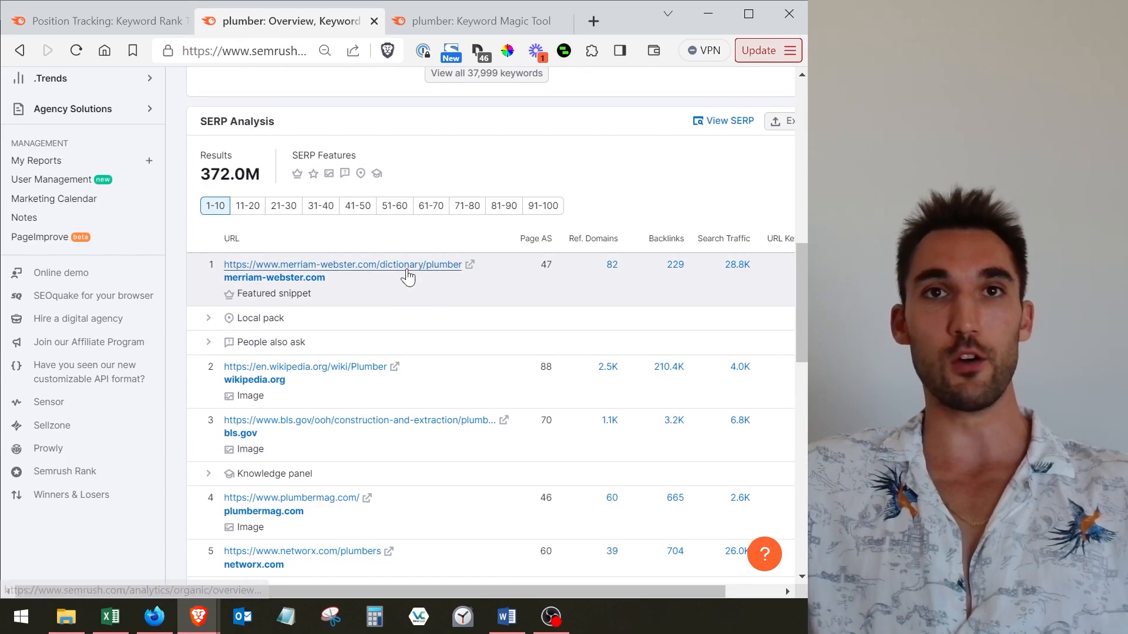
{"action": "mouse_move", "coordinate": [225, 131]}
{"action": "scroll", "coordinate": [412, 267], "scroll_direction": "down", "scroll_amount": 2}
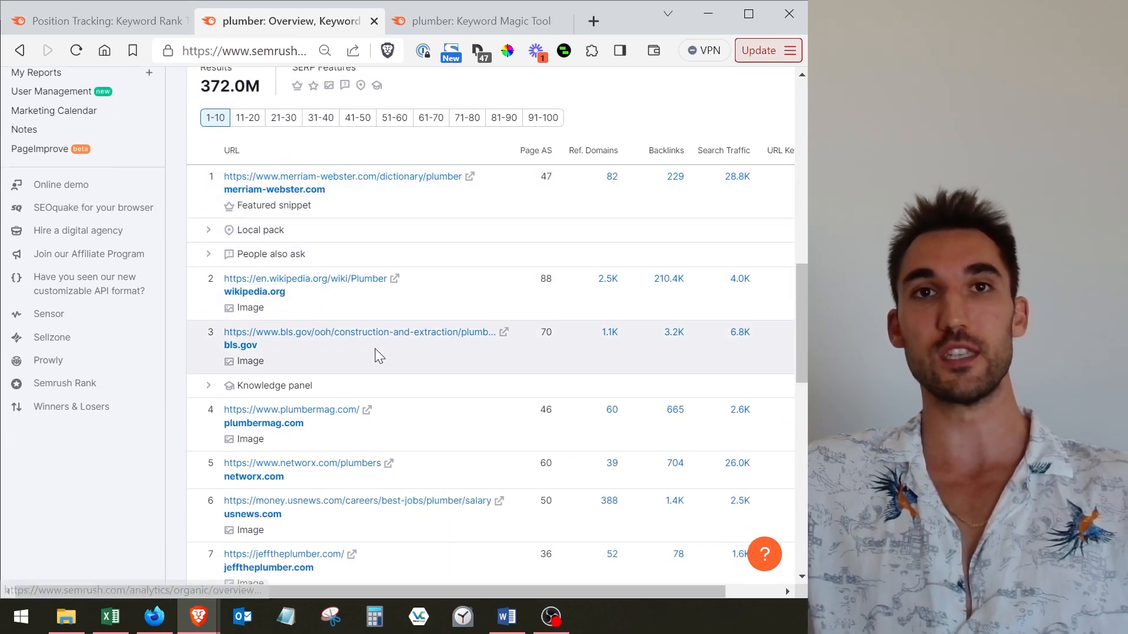
{"action": "scroll", "coordinate": [378, 383], "scroll_direction": "down", "scroll_amount": 2}
{"action": "scroll", "coordinate": [377, 383], "scroll_direction": "down", "scroll_amount": 2}
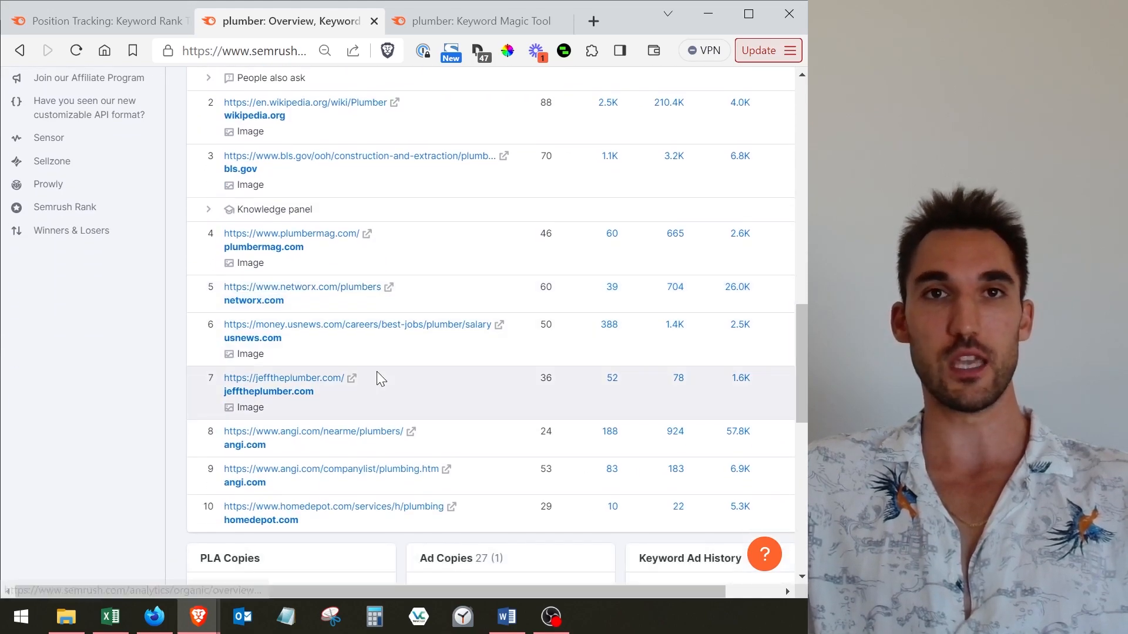
Step: Go back to the main metrics of the "plumber" overview and highlight the search volume
{"action": "scroll", "coordinate": [660, 327], "scroll_direction": "up", "scroll_amount": 10}
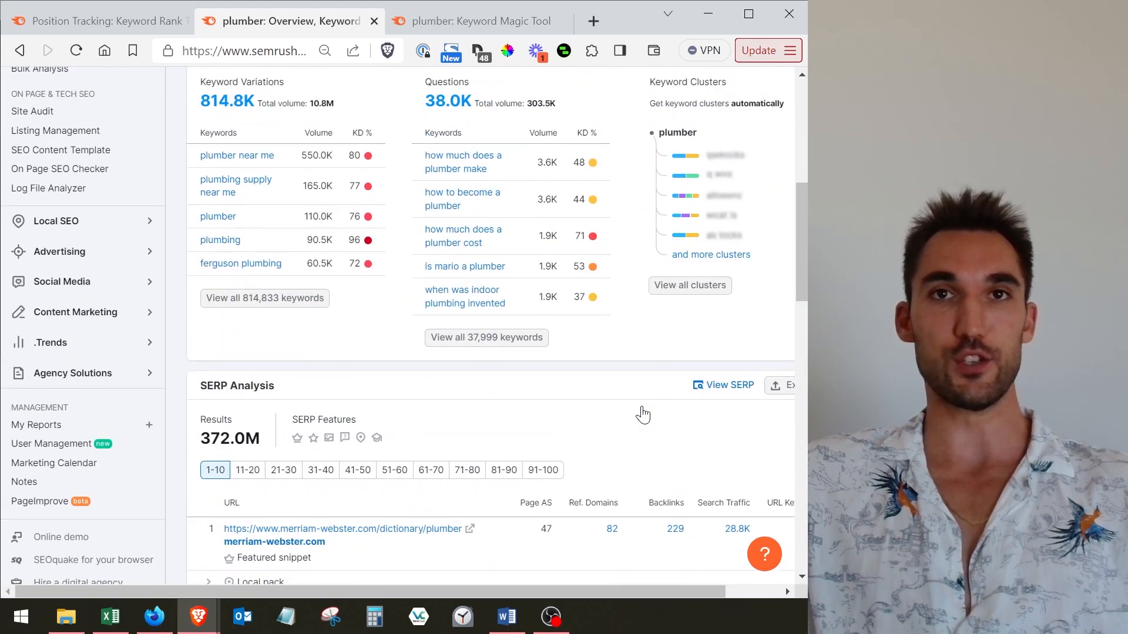
{"action": "scroll", "coordinate": [352, 323], "scroll_direction": "up", "scroll_amount": 2}
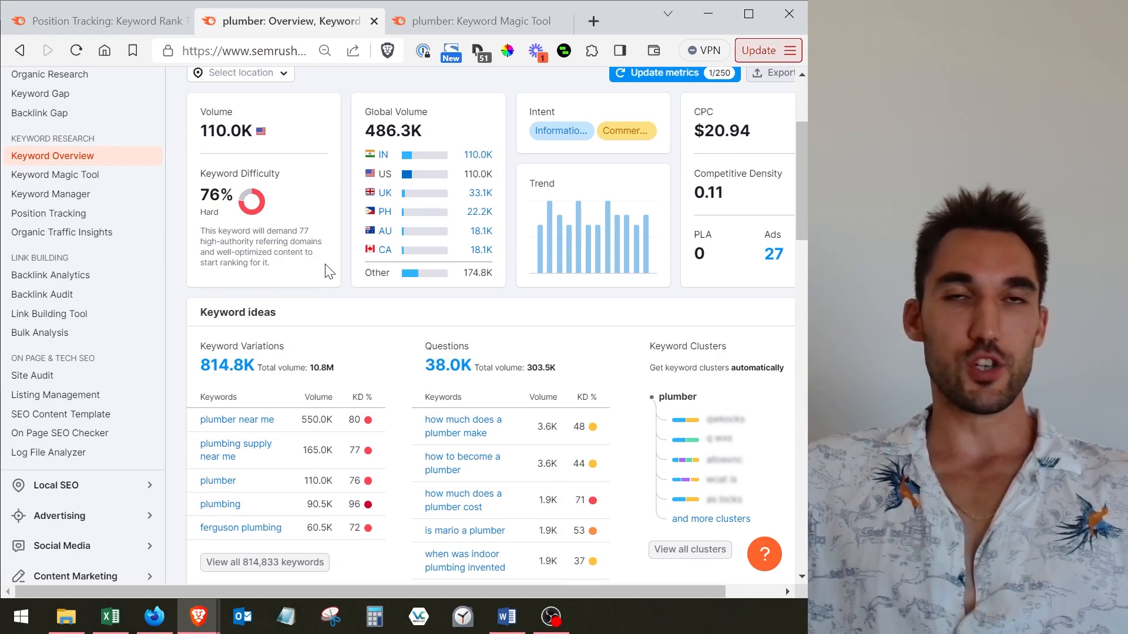
{"action": "scroll", "coordinate": [320, 272], "scroll_direction": "up", "scroll_amount": 2}
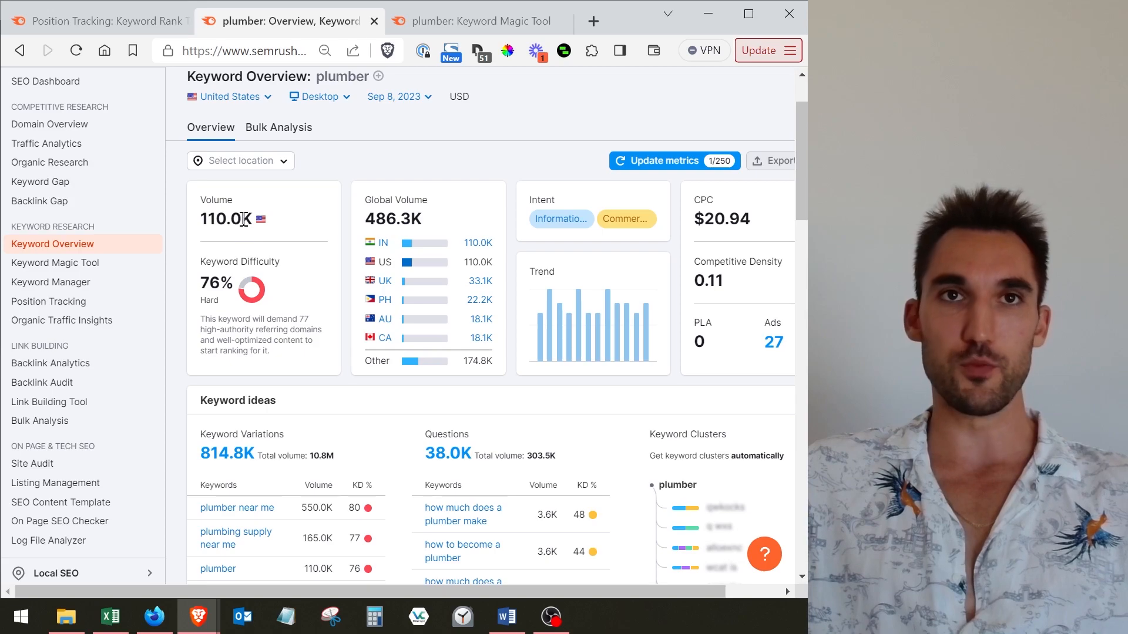
{"action": "left_click_drag", "start_coordinate": [243, 221], "coordinate": [201, 221]}
{"action": "left_click", "coordinate": [221, 227]}
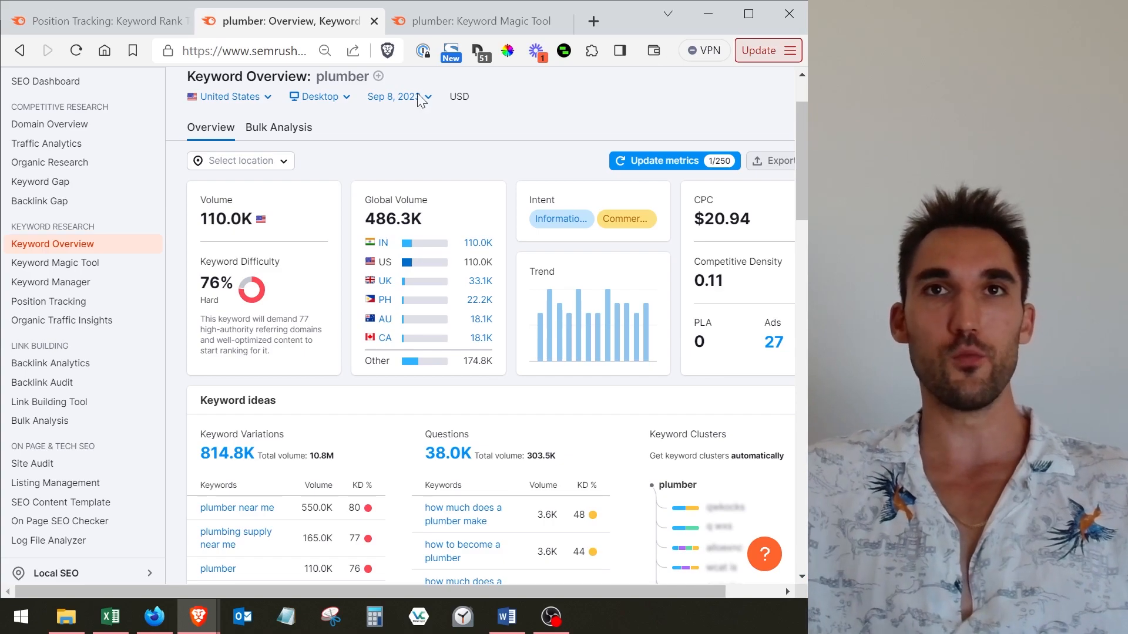
Step: Sort the Keyword Magic Tool list by volume in ascending order and highlight the CPC of "#1 plumbing company"
{"action": "left_click", "coordinate": [500, 9]}
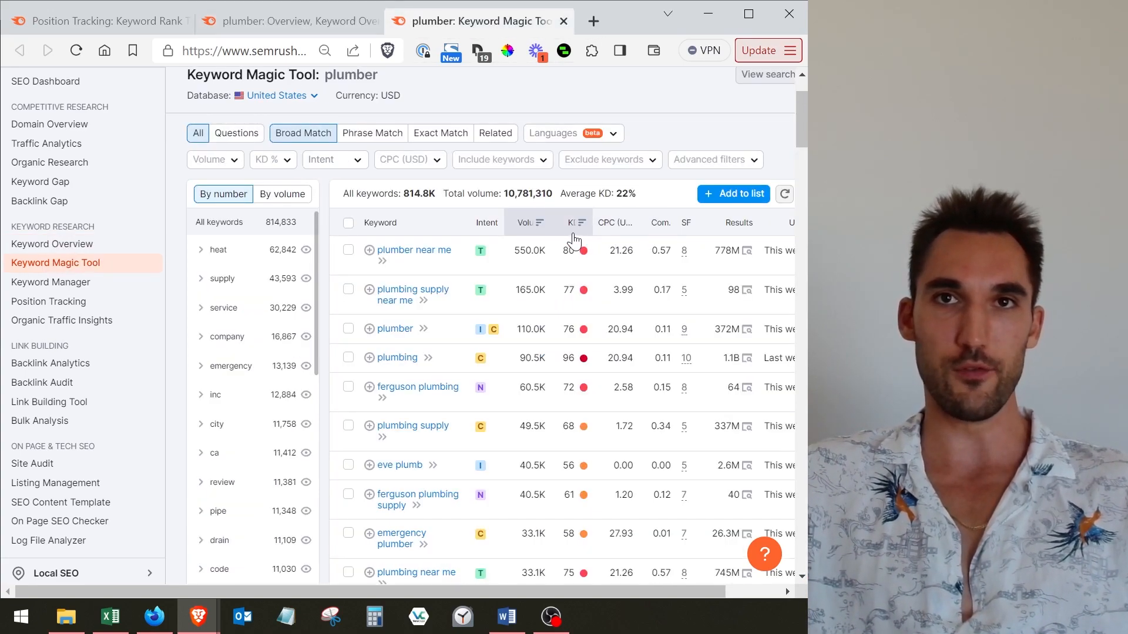
{"action": "left_click", "coordinate": [536, 229]}
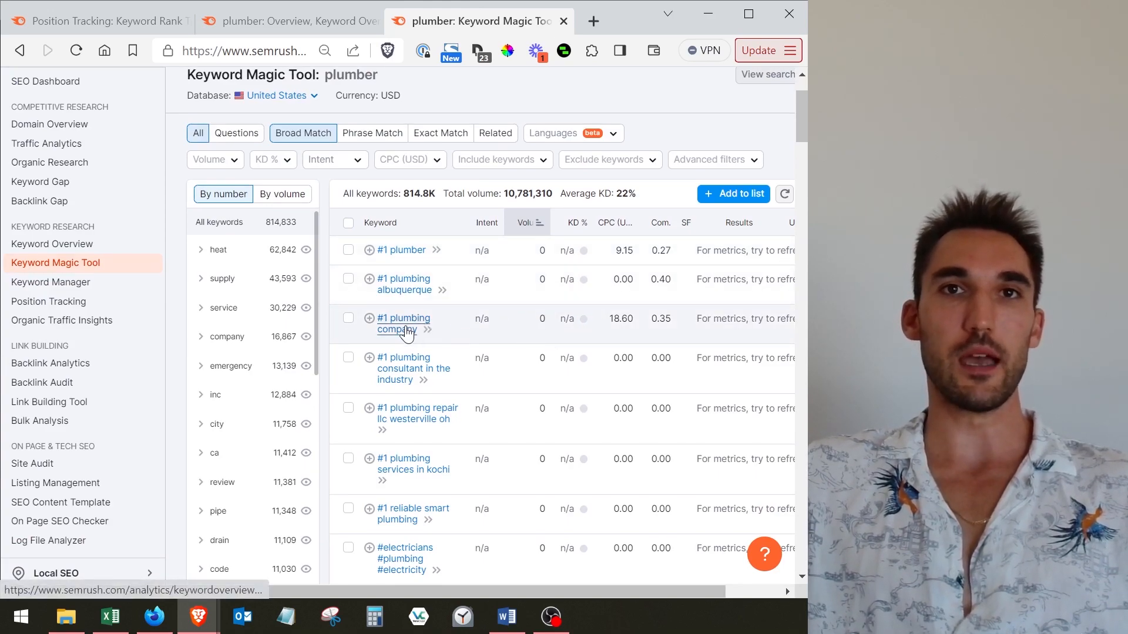
{"action": "left_click_drag", "start_coordinate": [561, 323], "coordinate": [524, 321]}
{"action": "double_click", "coordinate": [632, 318]}
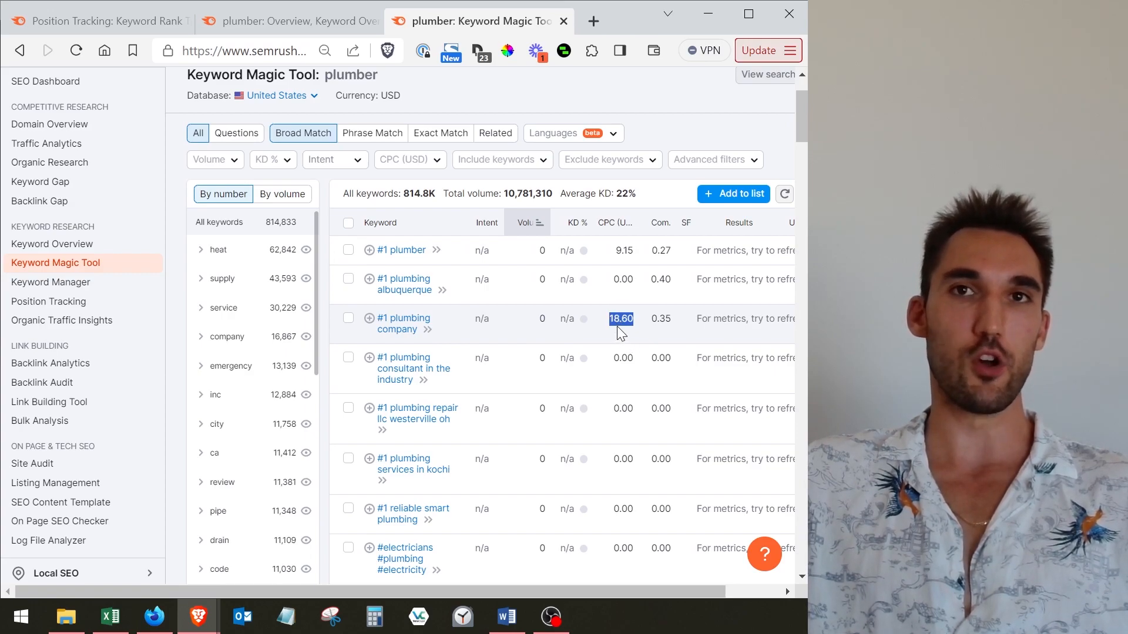
{"action": "left_click", "coordinate": [616, 319]}
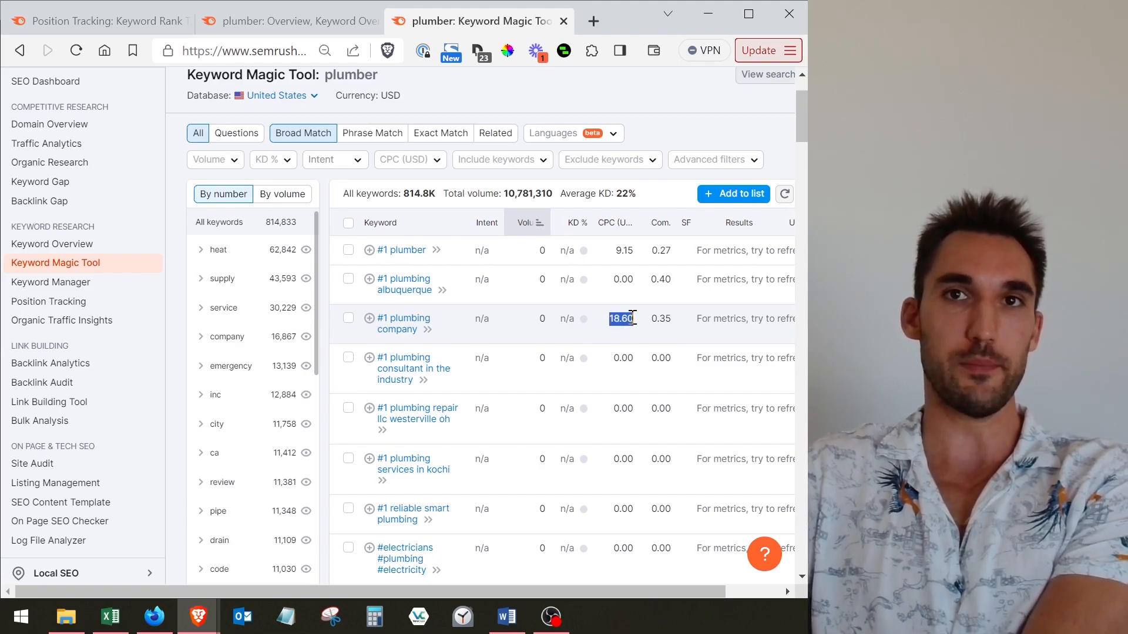
Step: Highlight the search volumes of "#1 plumbing company" and "#1 plumber" in the keyword list
{"action": "left_click_drag", "start_coordinate": [551, 319], "coordinate": [531, 320]}
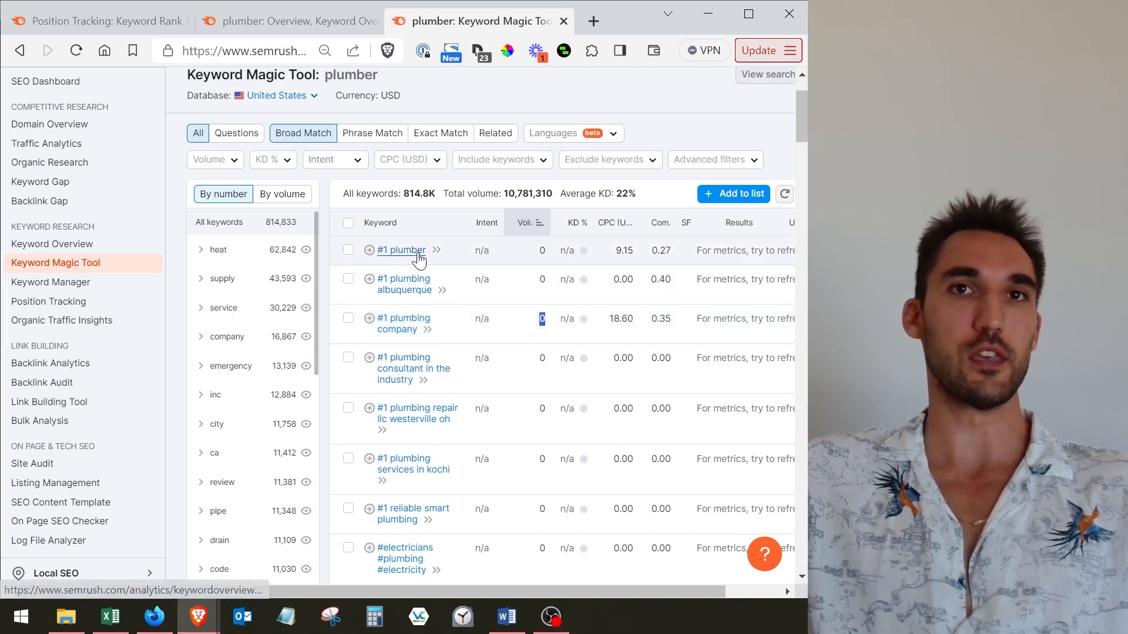
{"action": "left_click_drag", "start_coordinate": [517, 250], "coordinate": [570, 254]}
{"action": "left_click", "coordinate": [552, 267]}
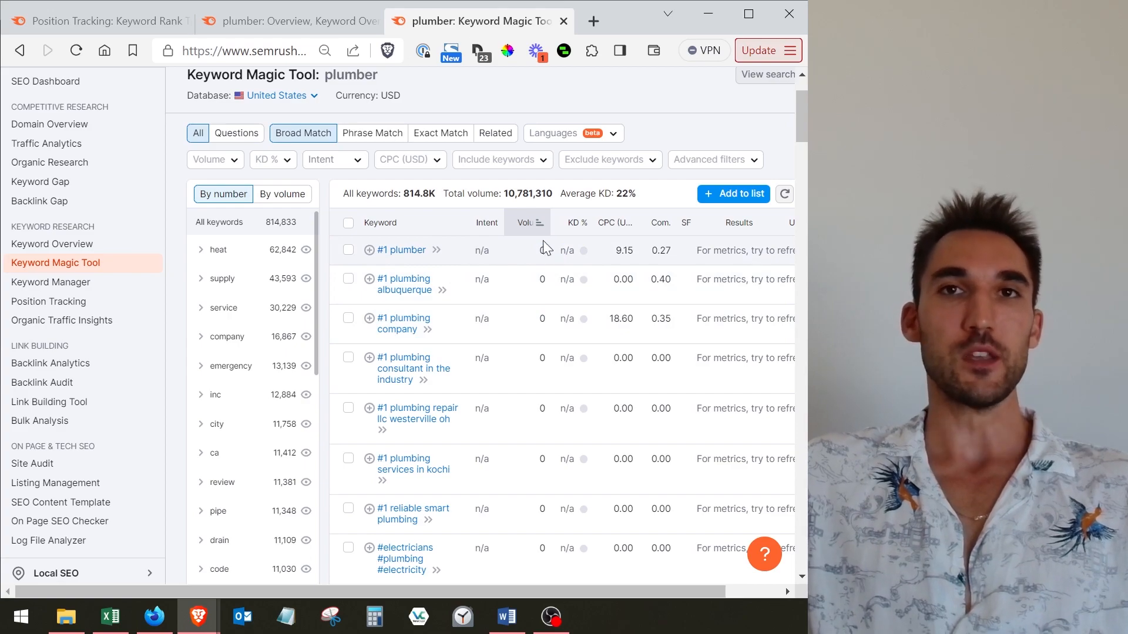
Step: Browse the volume-sorted keyword list to its end and load page 2 of the results
{"action": "scroll", "coordinate": [567, 253], "scroll_direction": "down", "scroll_amount": 1}
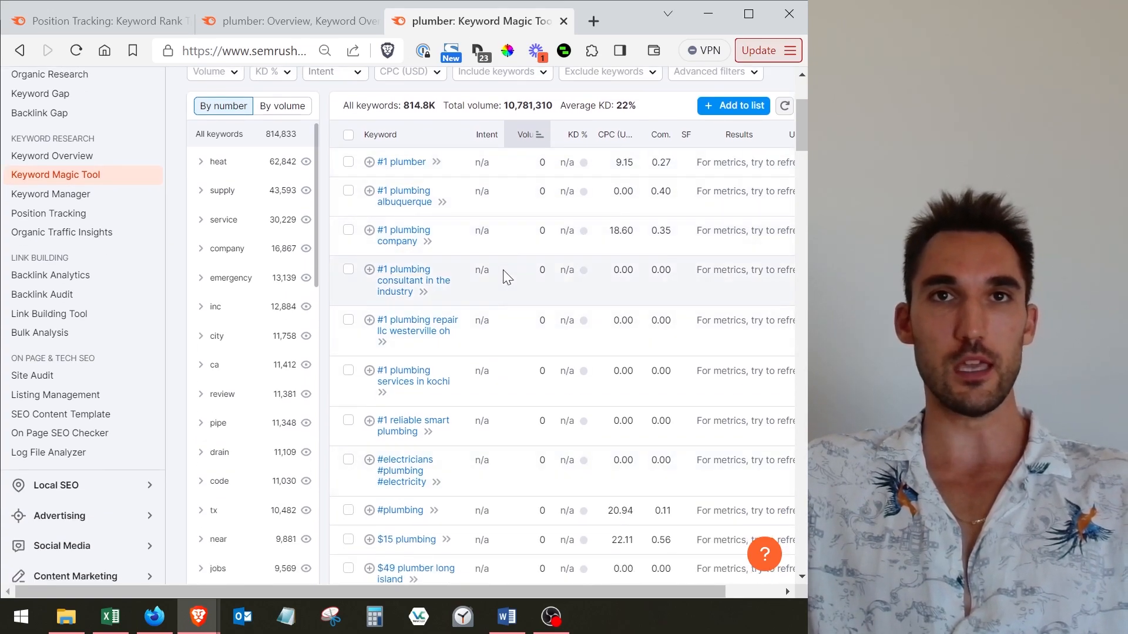
{"action": "scroll", "coordinate": [591, 317], "scroll_direction": "down", "scroll_amount": 1}
{"action": "scroll", "coordinate": [591, 310], "scroll_direction": "down", "scroll_amount": 20}
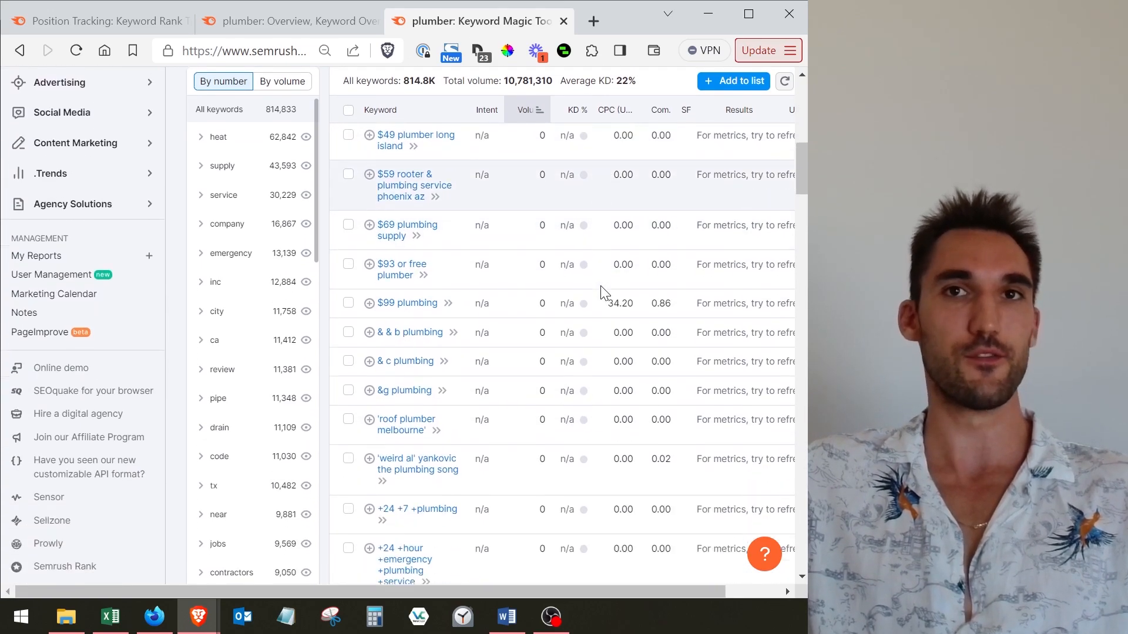
{"action": "scroll", "coordinate": [580, 389], "scroll_direction": "down", "scroll_amount": 20}
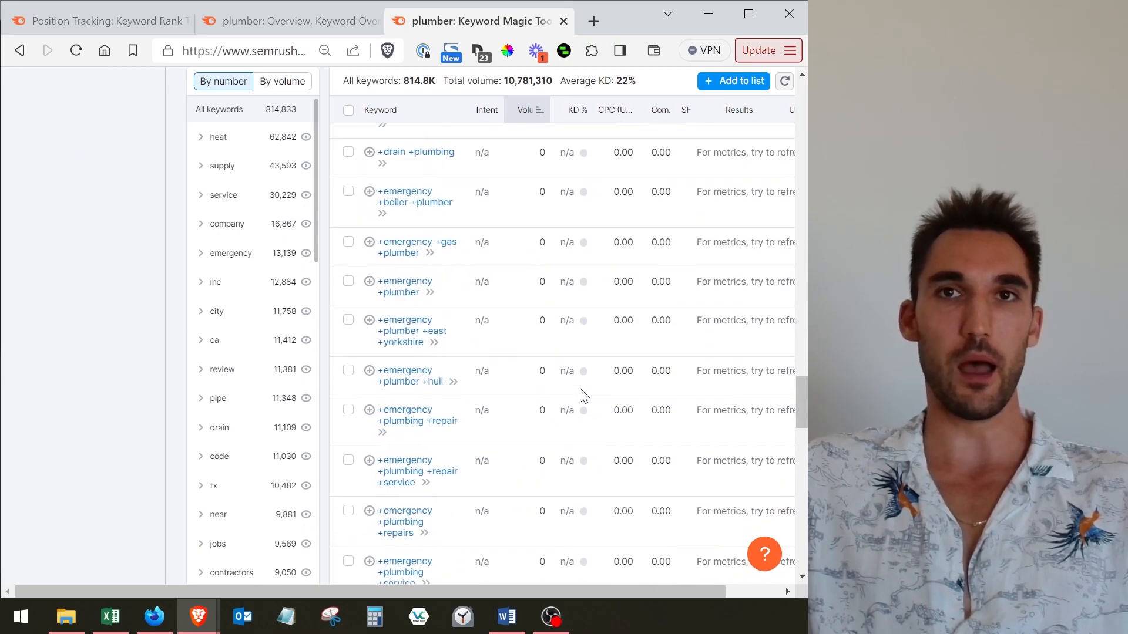
{"action": "scroll", "coordinate": [580, 389], "scroll_direction": "up", "scroll_amount": 5}
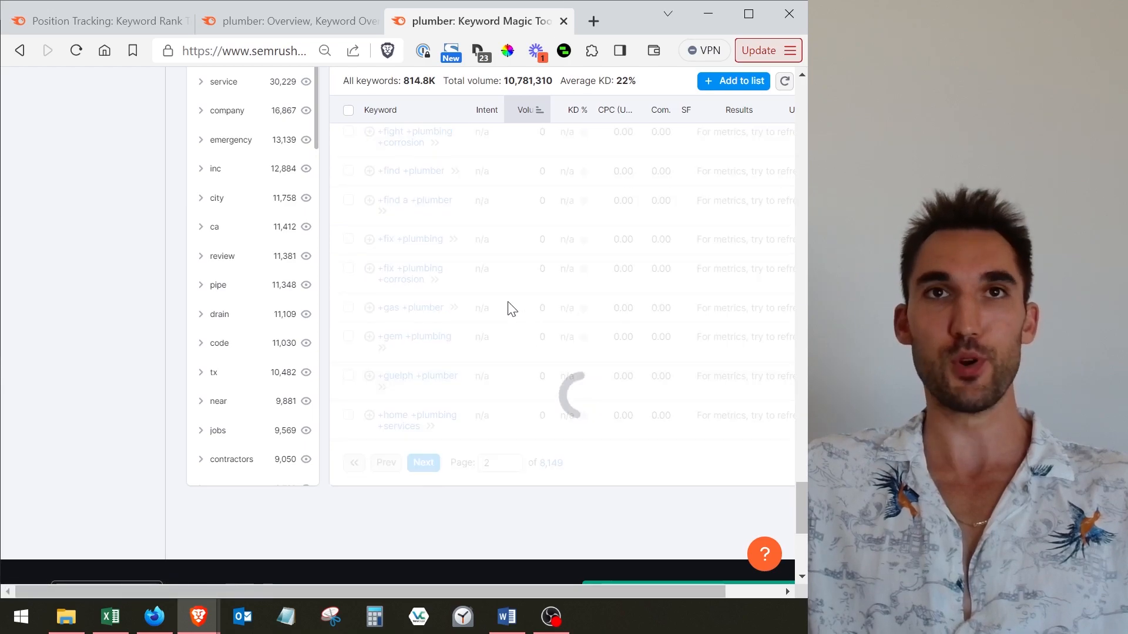
Step: Return to the "plumber" Keyword Overview and highlight the Keyword Difficulty metric
{"action": "left_click", "coordinate": [283, 24]}
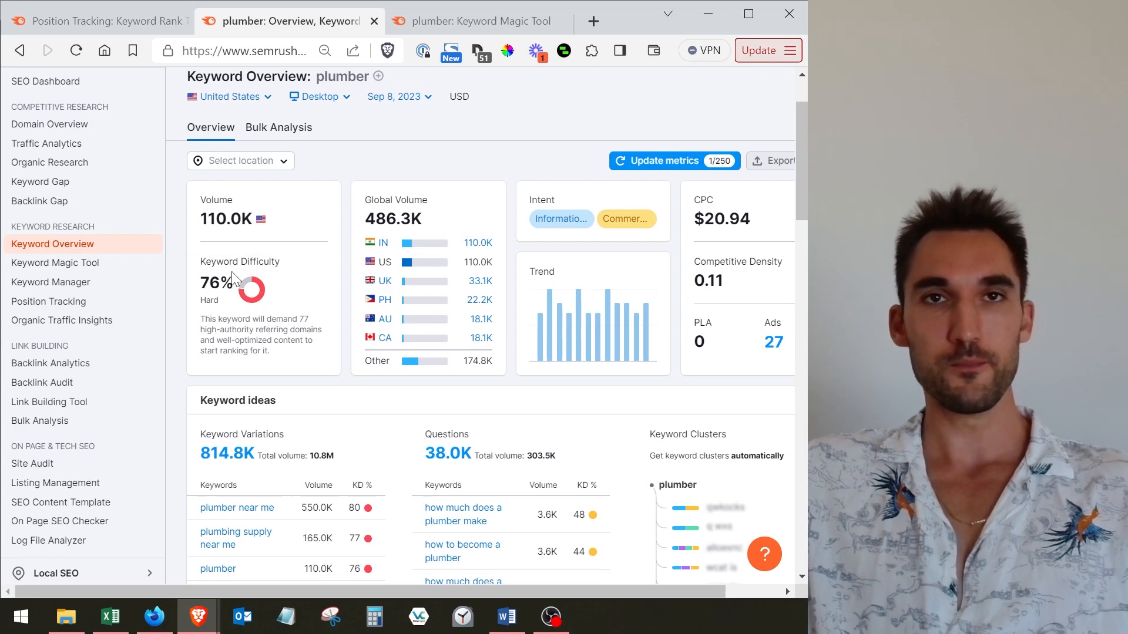
{"action": "left_click_drag", "start_coordinate": [199, 262], "coordinate": [281, 263]}
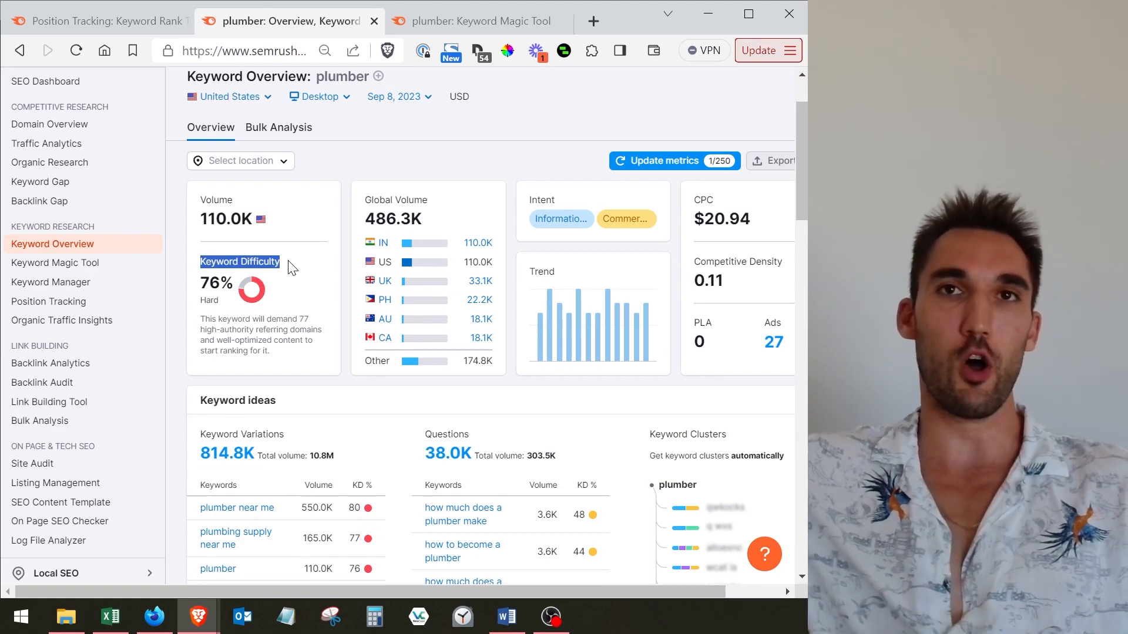
{"action": "scroll", "coordinate": [355, 373], "scroll_direction": "down", "scroll_amount": 2}
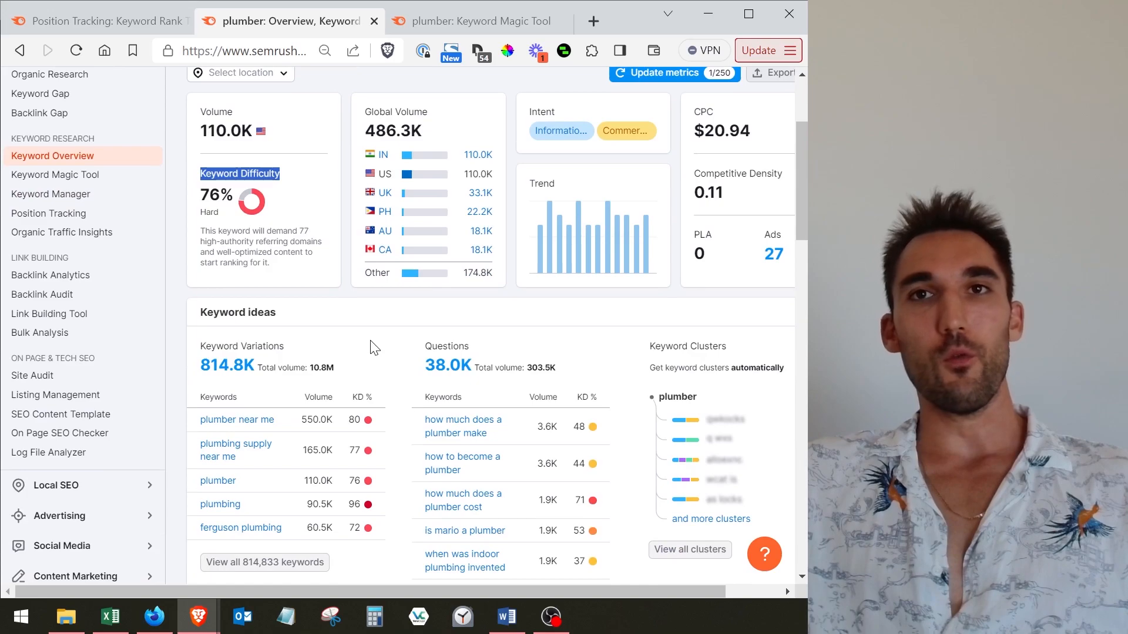
{"action": "left_click", "coordinate": [307, 181]}
Step: Highlight the Page AS and Ref. Domains headings in the SERP Analysis and review those values for the ranking pages
{"action": "scroll", "coordinate": [639, 353], "scroll_direction": "down", "scroll_amount": 9}
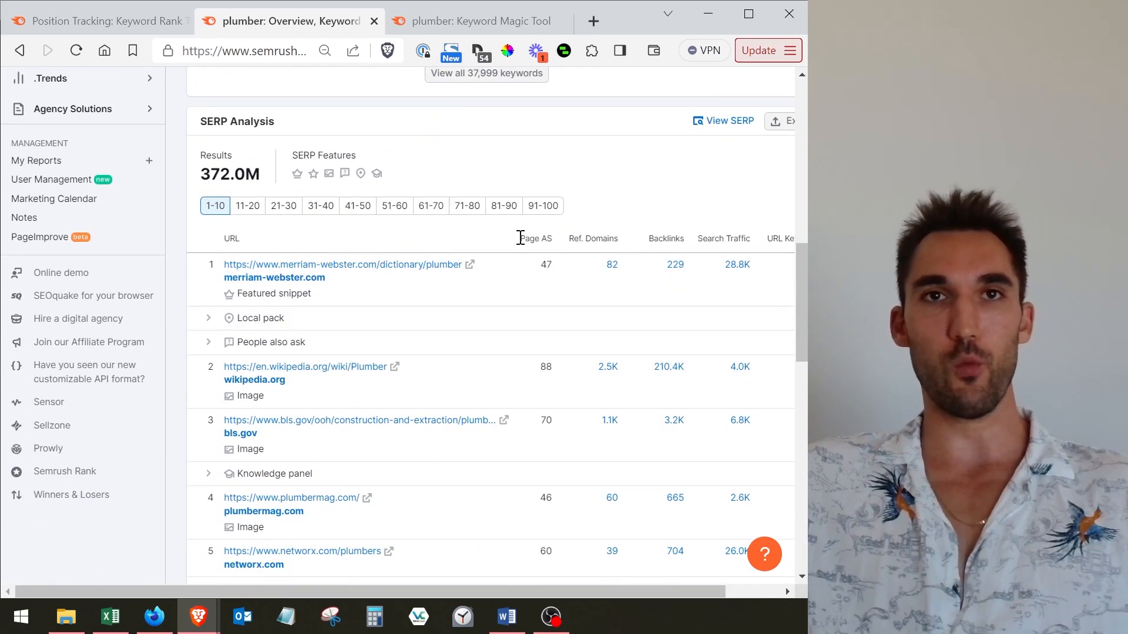
{"action": "mouse_move", "coordinate": [535, 239]}
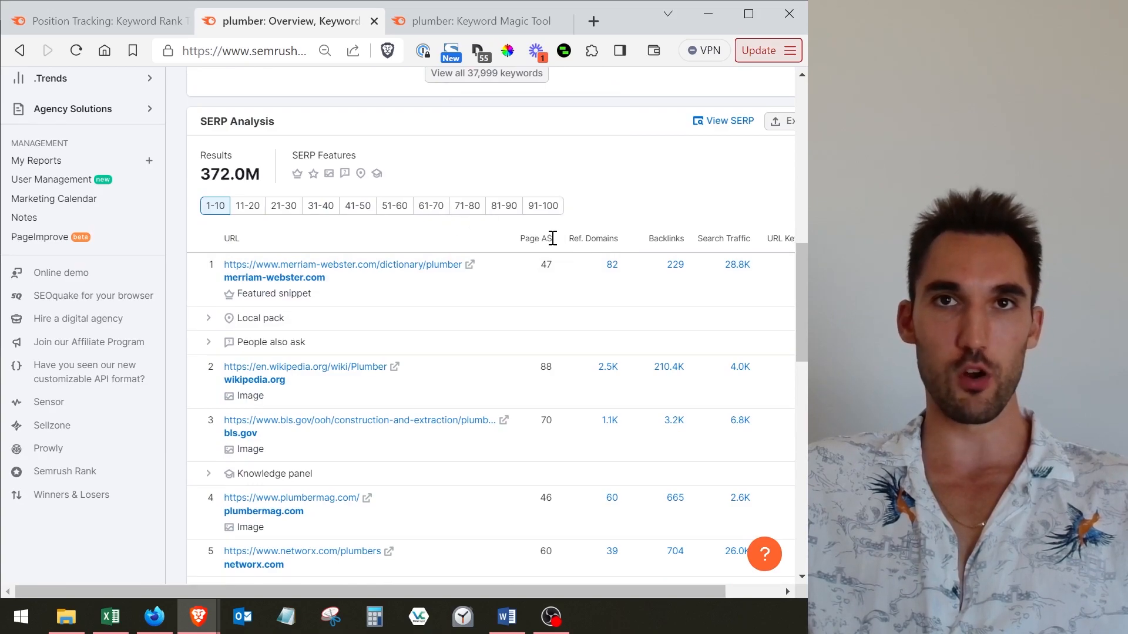
{"action": "left_click_drag", "start_coordinate": [556, 238], "coordinate": [497, 236]}
{"action": "left_click", "coordinate": [627, 237]}
{"action": "left_click_drag", "start_coordinate": [630, 244], "coordinate": [573, 237]}
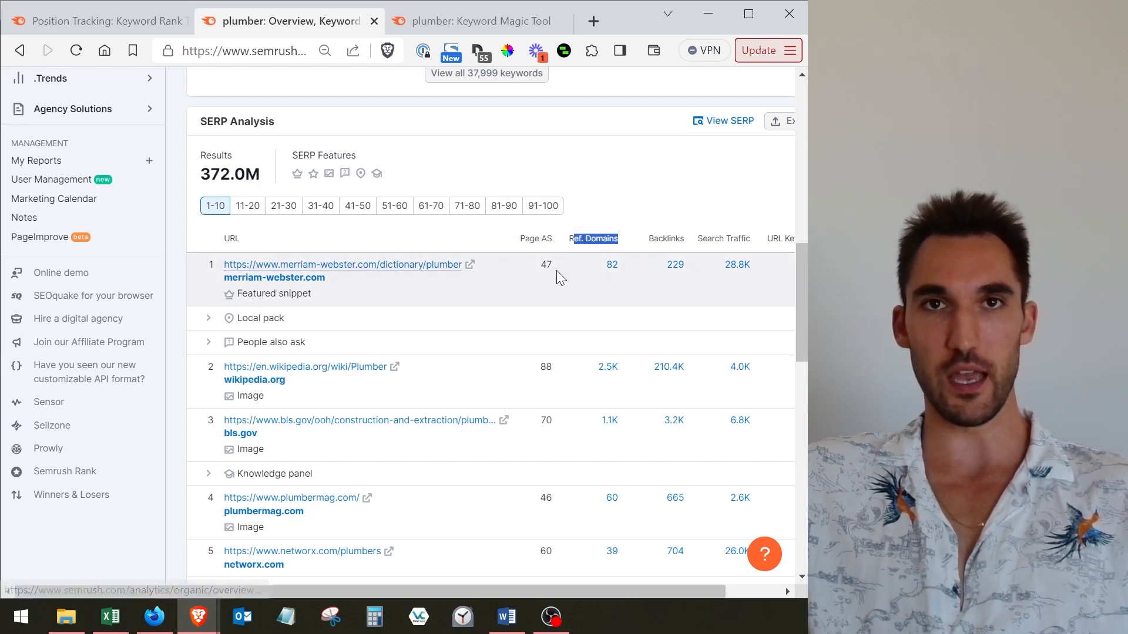
{"action": "scroll", "coordinate": [482, 305], "scroll_direction": "down", "scroll_amount": 1}
{"action": "scroll", "coordinate": [527, 326], "scroll_direction": "down", "scroll_amount": 2}
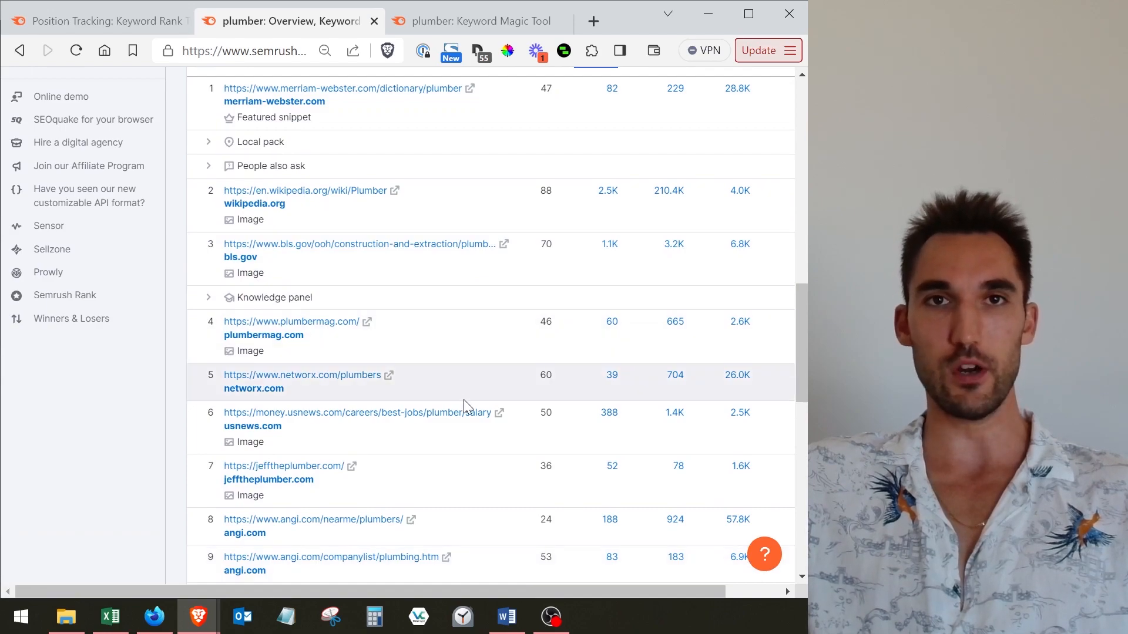
{"action": "scroll", "coordinate": [464, 401], "scroll_direction": "up", "scroll_amount": 6}
{"action": "left_click", "coordinate": [611, 431]}
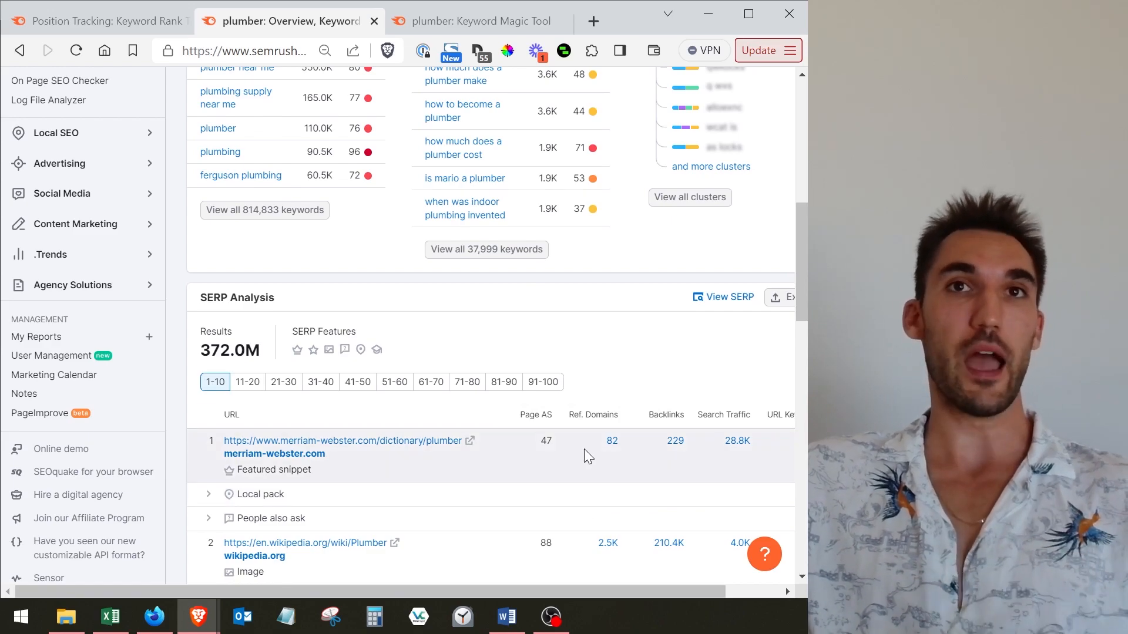
Step: Highlight the keyword difficulty of "plumber near me" among the keyword variations
{"action": "scroll", "coordinate": [584, 450], "scroll_direction": "up", "scroll_amount": 3}
{"action": "scroll", "coordinate": [588, 456], "scroll_direction": "down", "scroll_amount": 1}
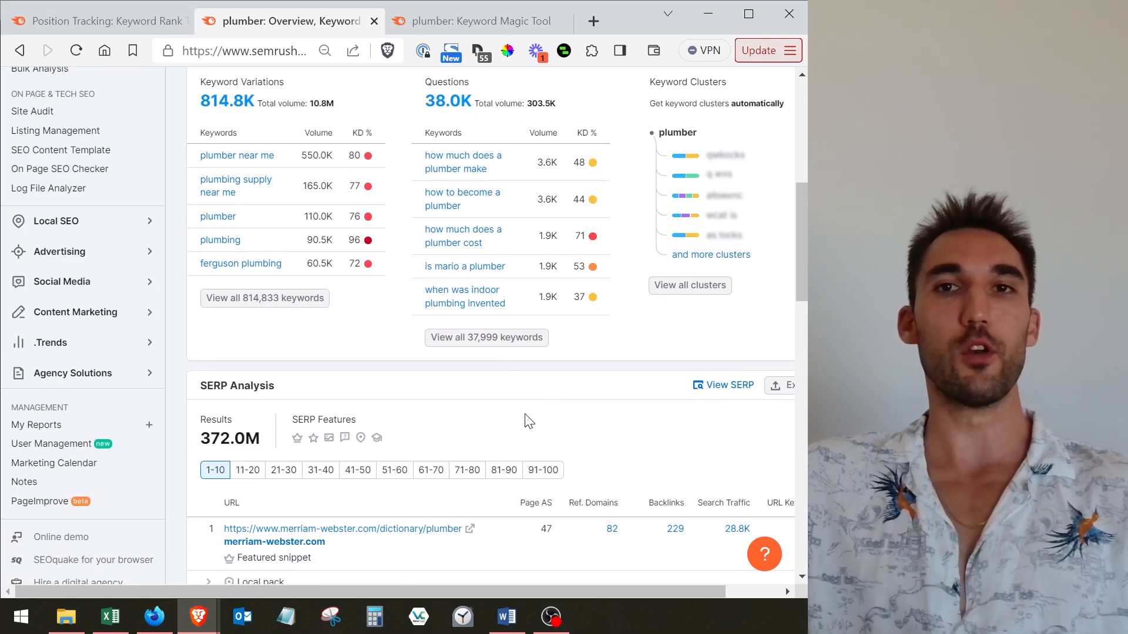
{"action": "scroll", "coordinate": [411, 376], "scroll_direction": "up", "scroll_amount": 1}
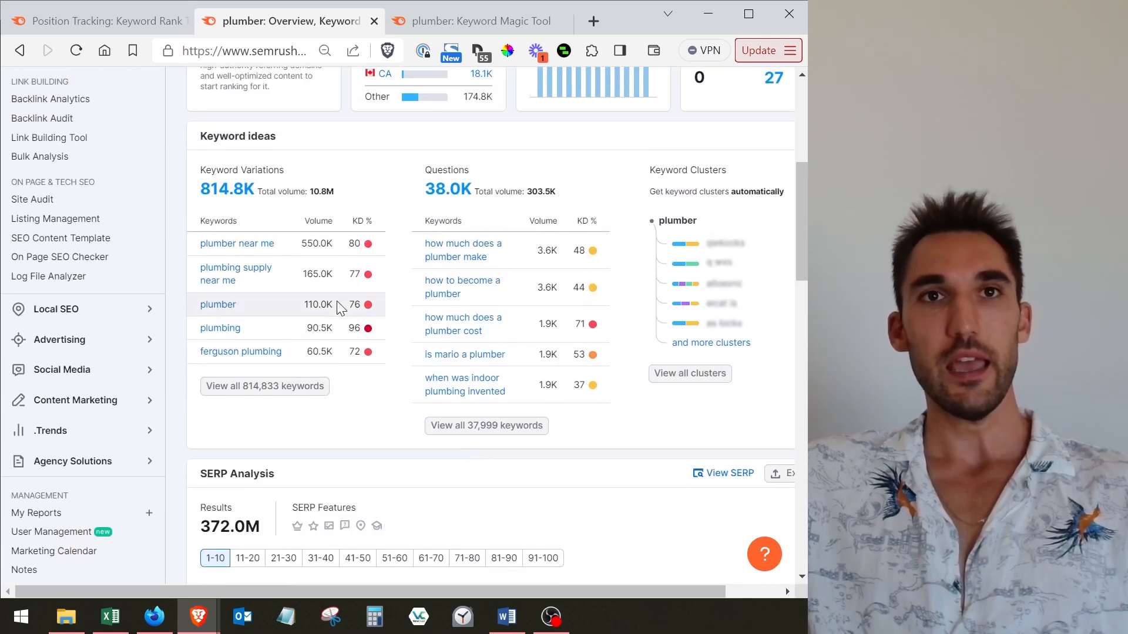
{"action": "mouse_move", "coordinate": [368, 243]}
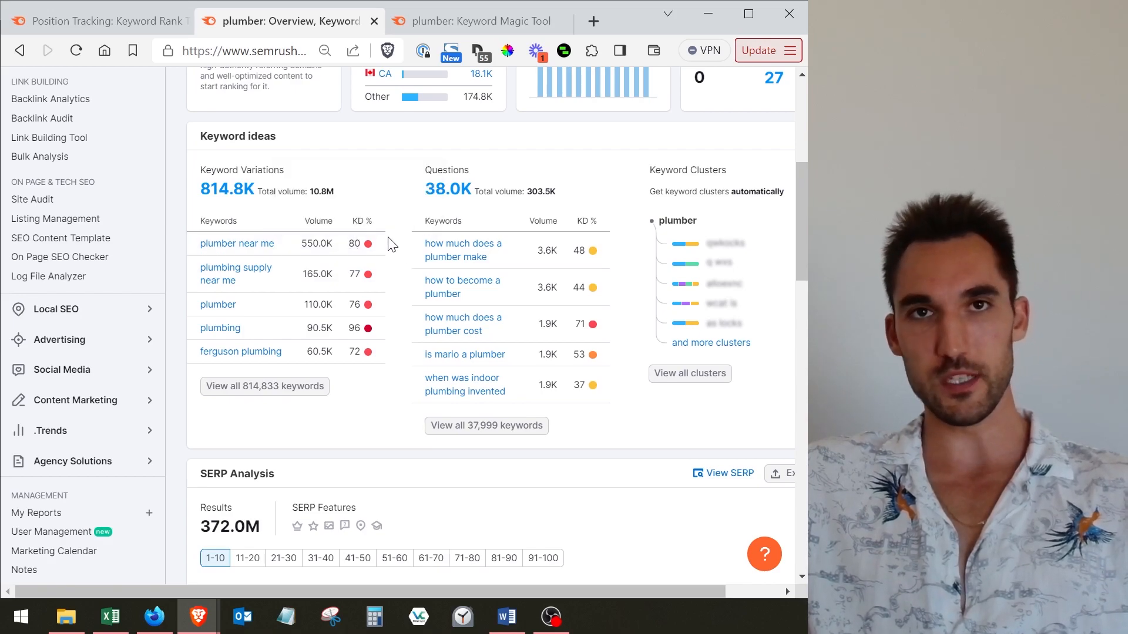
{"action": "left_click_drag", "start_coordinate": [348, 245], "coordinate": [362, 246]}
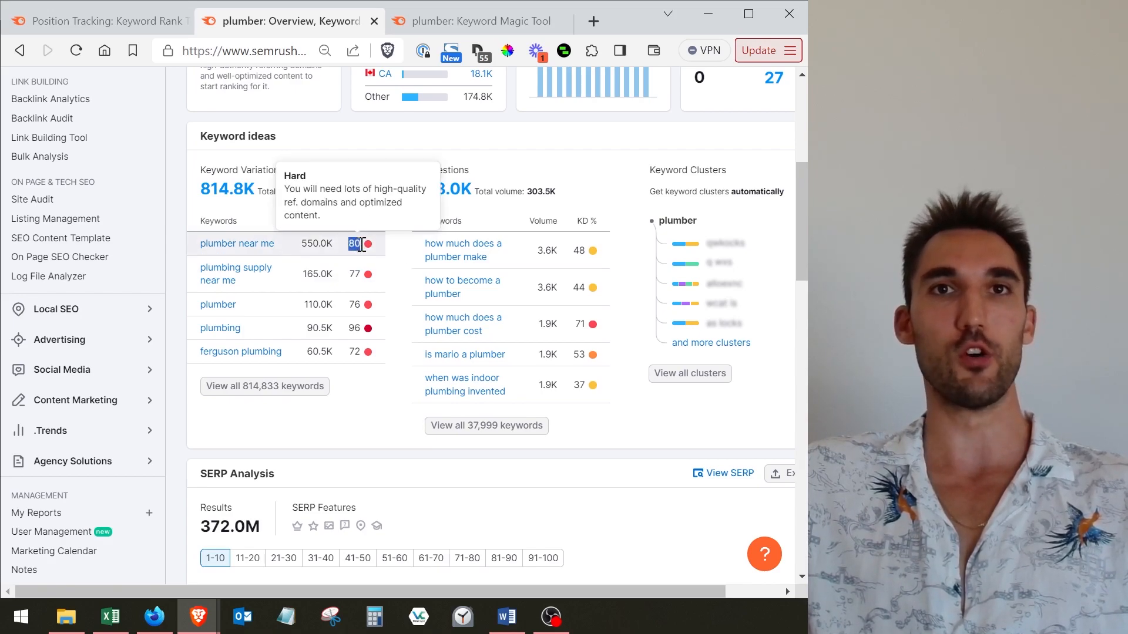
{"action": "left_click", "coordinate": [362, 246]}
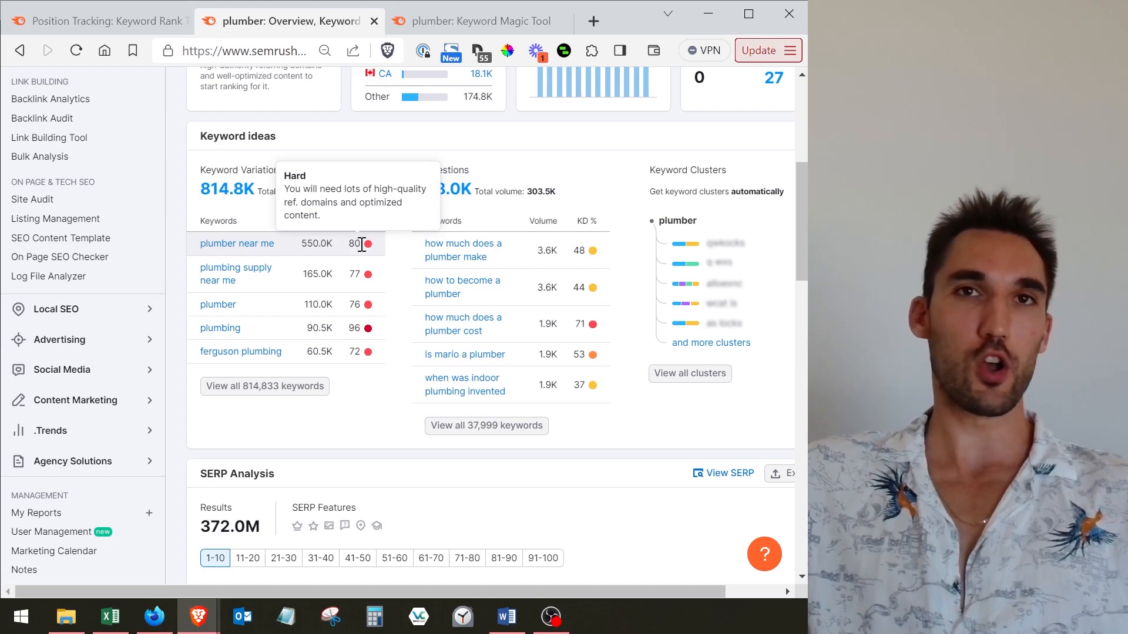
{"action": "double_click", "coordinate": [362, 245]}
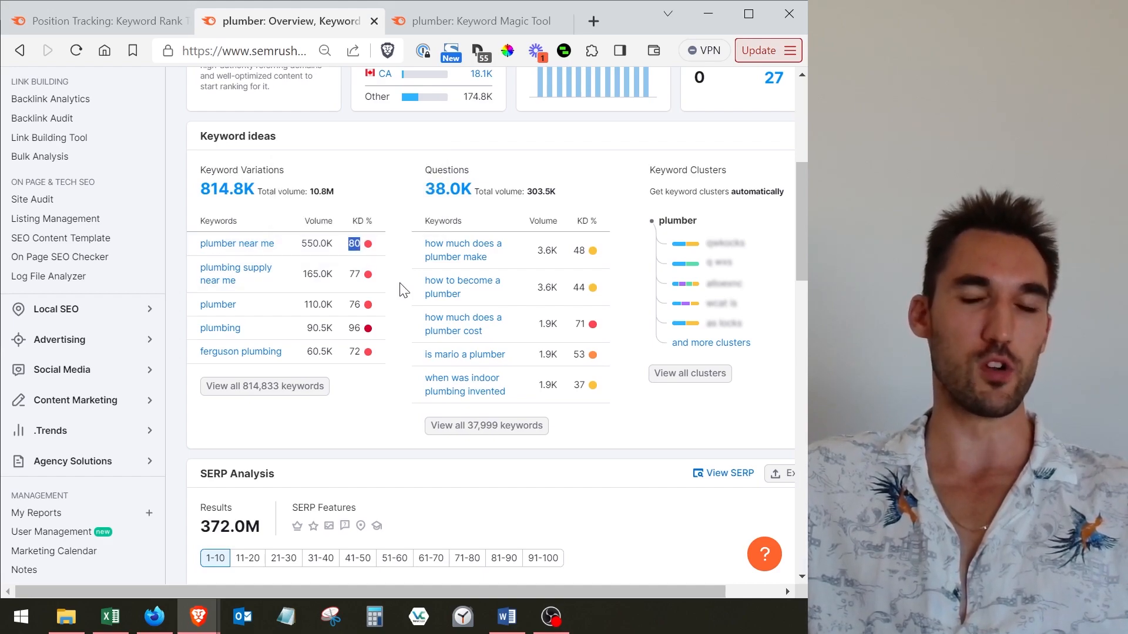
Step: Sort the Keyword Magic Tool list for "plumber" by keyword difficulty in descending order
{"action": "left_click", "coordinate": [475, 23]}
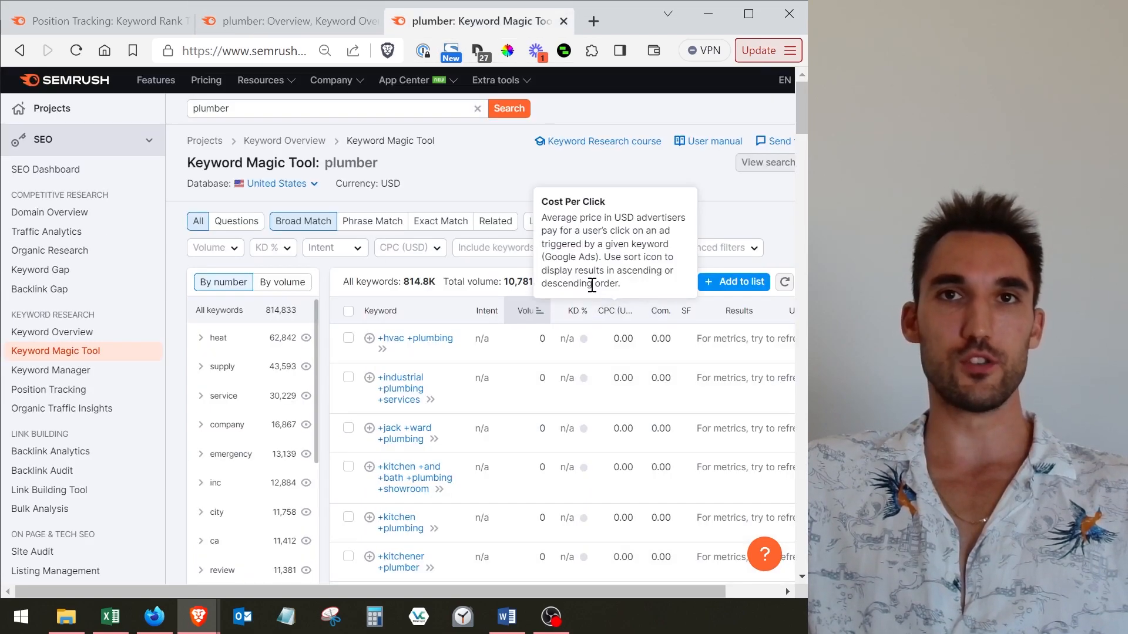
{"action": "left_click", "coordinate": [580, 319]}
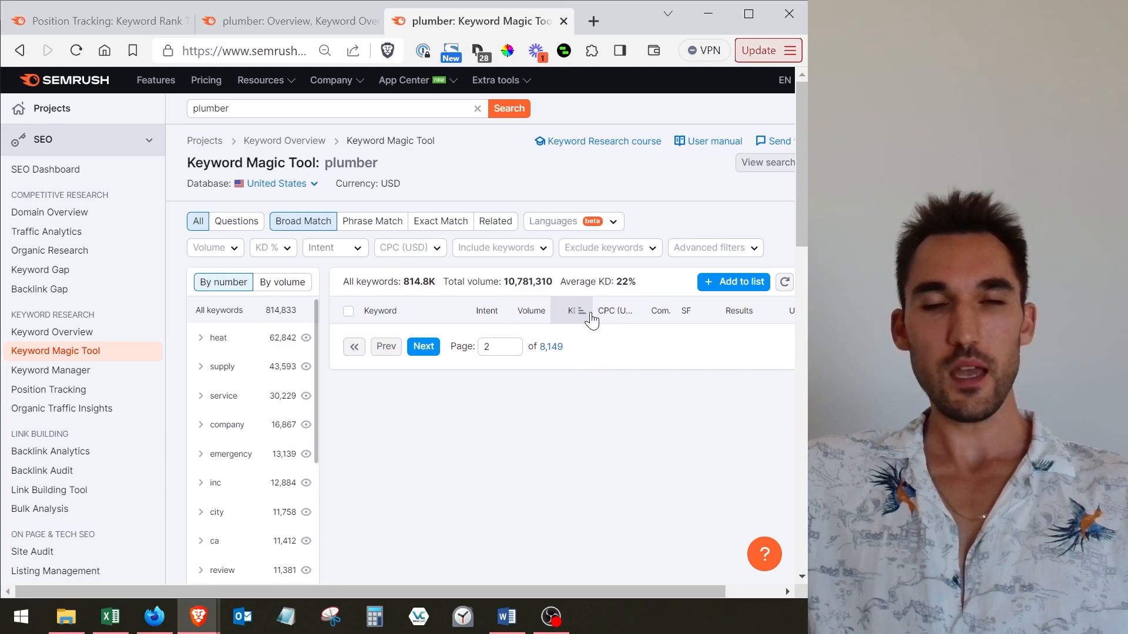
{"action": "scroll", "coordinate": [553, 214], "scroll_direction": "down", "scroll_amount": 2}
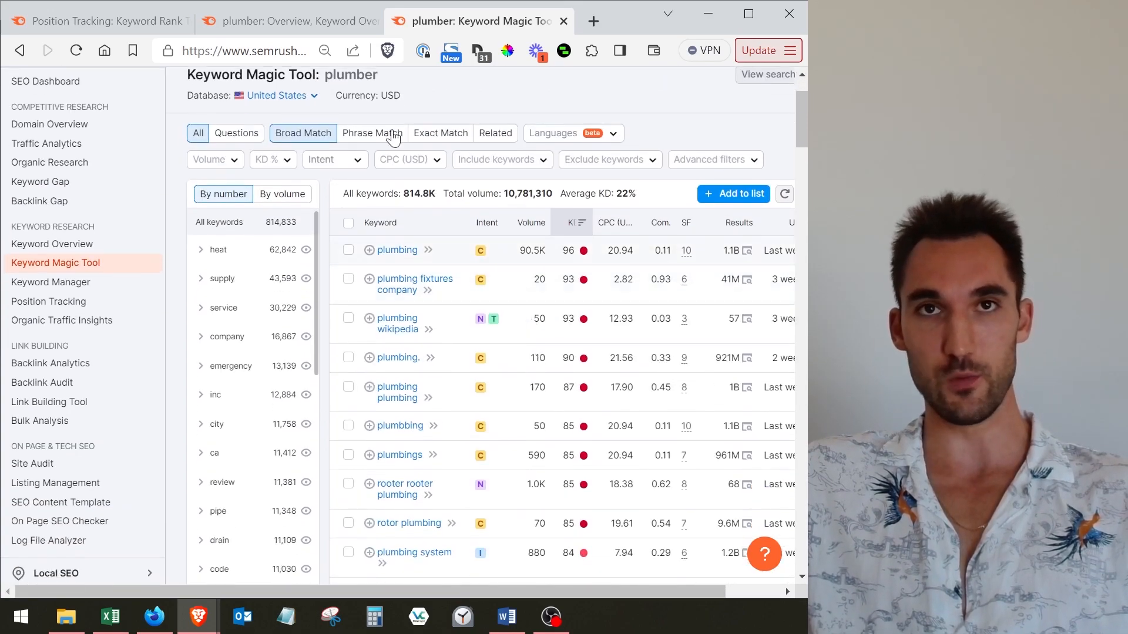
Step: Examine the search intent of "plumber" in the Keyword Overview, reading the explanations of intent and its informational and commercial labels
{"action": "left_click", "coordinate": [303, 28]}
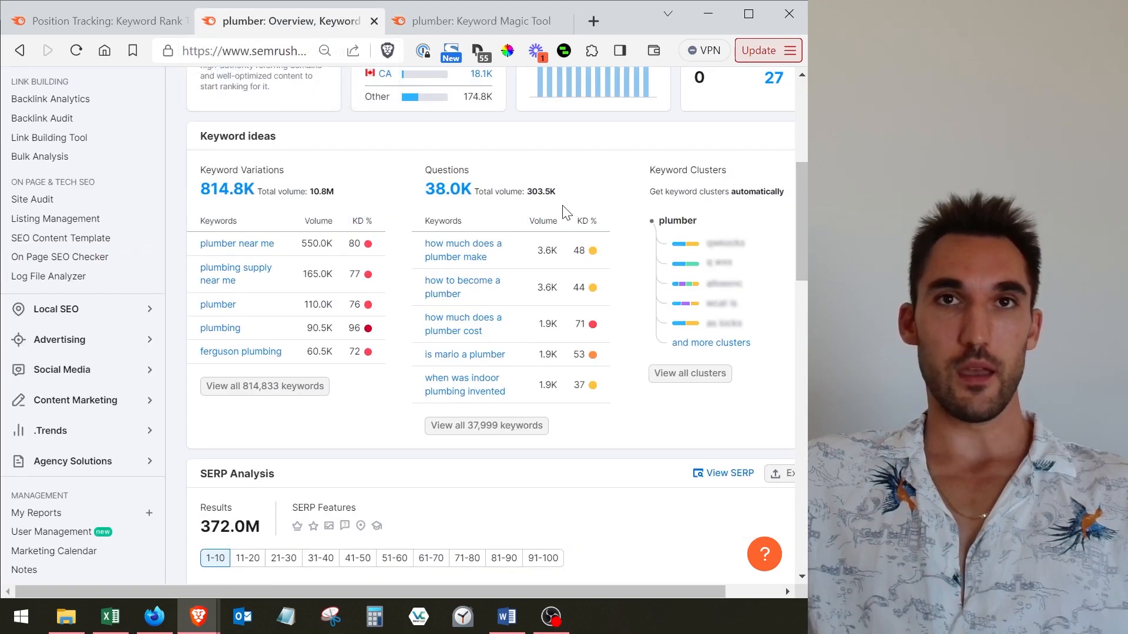
{"action": "scroll", "coordinate": [565, 211], "scroll_direction": "up", "scroll_amount": 4}
{"action": "scroll", "coordinate": [565, 213], "scroll_direction": "up", "scroll_amount": 2}
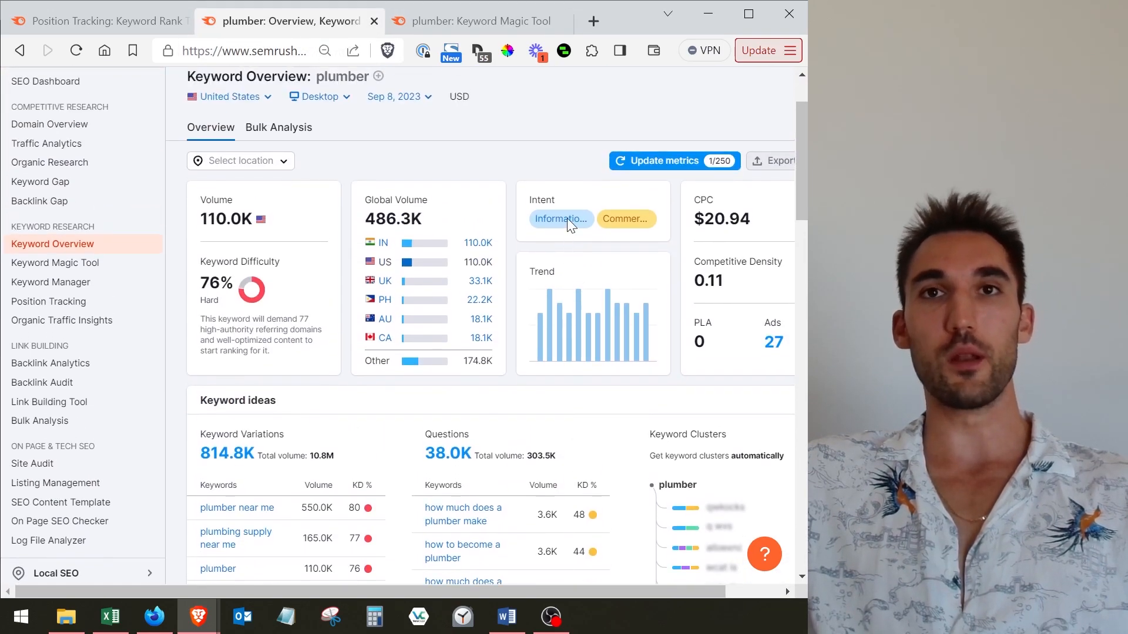
{"action": "mouse_move", "coordinate": [536, 206]}
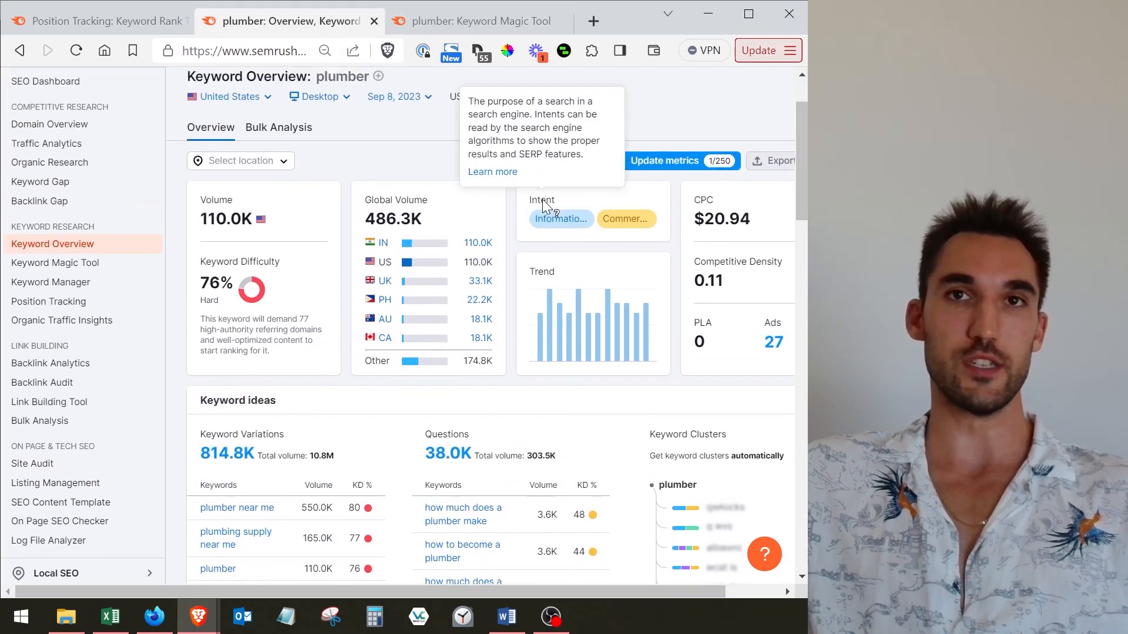
{"action": "mouse_move", "coordinate": [561, 221]}
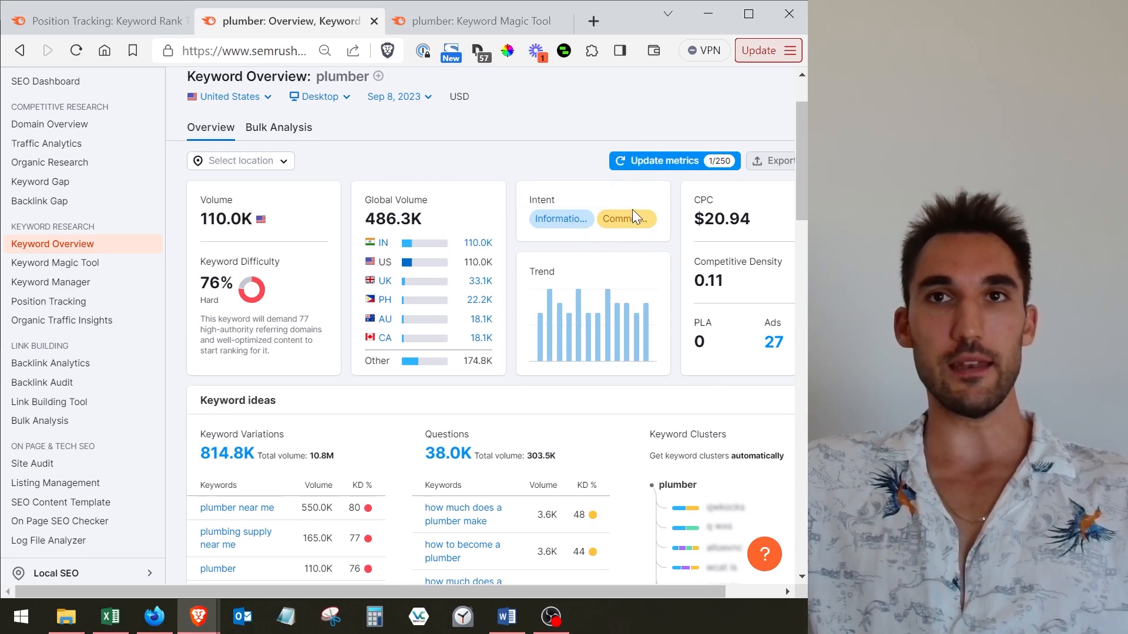
{"action": "mouse_move", "coordinate": [634, 228]}
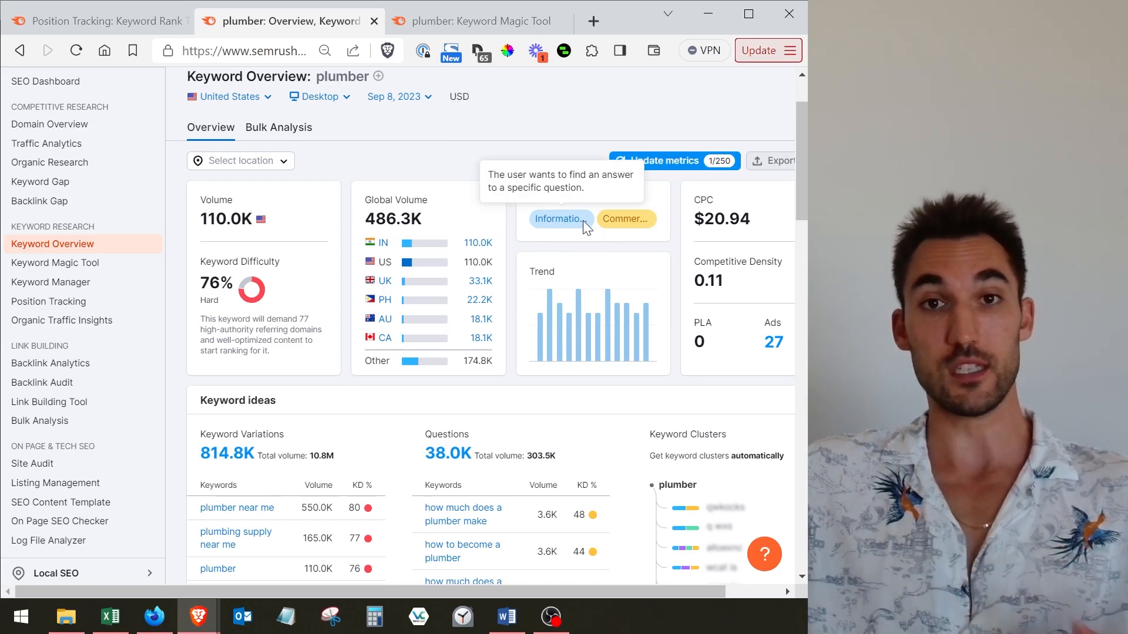
{"action": "scroll", "coordinate": [500, 228], "scroll_direction": "up", "scroll_amount": 1}
{"action": "scroll", "coordinate": [566, 262], "scroll_direction": "down", "scroll_amount": 1}
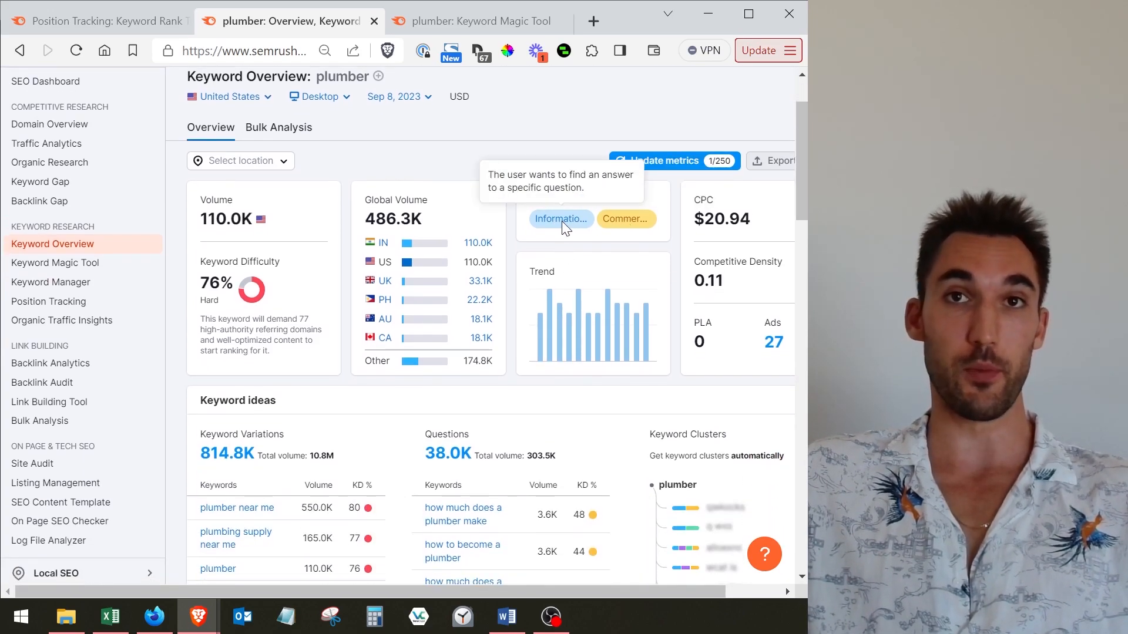
Step: Examine the intent labels of the keywords in the Keyword Magic Tool list, including the commercial one for "plumbing fixtures company"
{"action": "scroll", "coordinate": [594, 266], "scroll_direction": "down", "scroll_amount": 5}
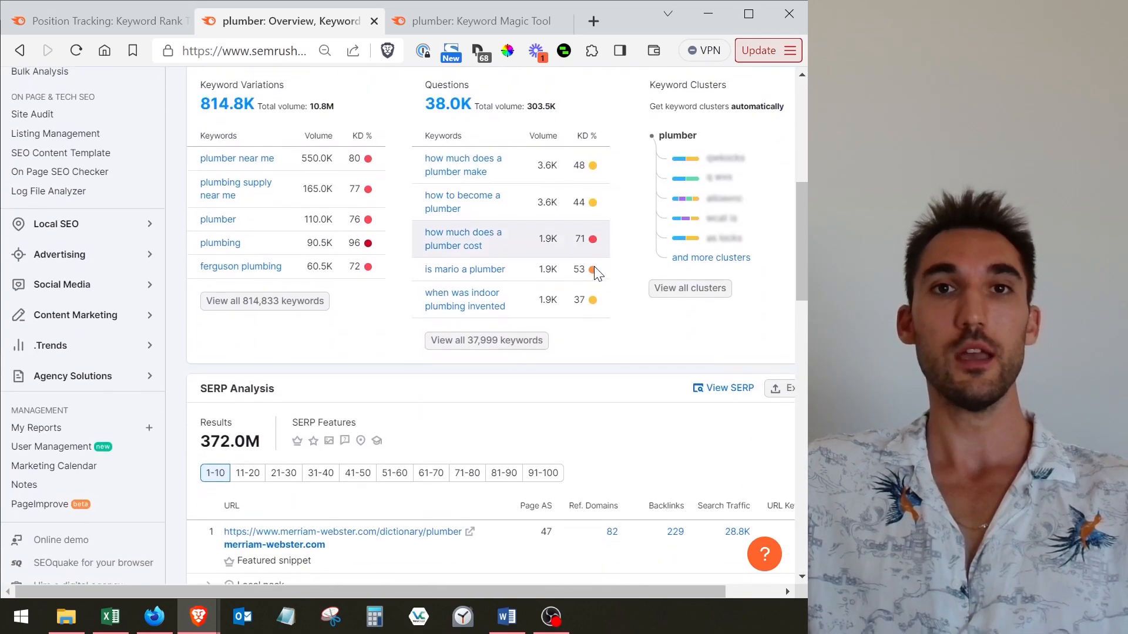
{"action": "left_click", "coordinate": [439, 19]}
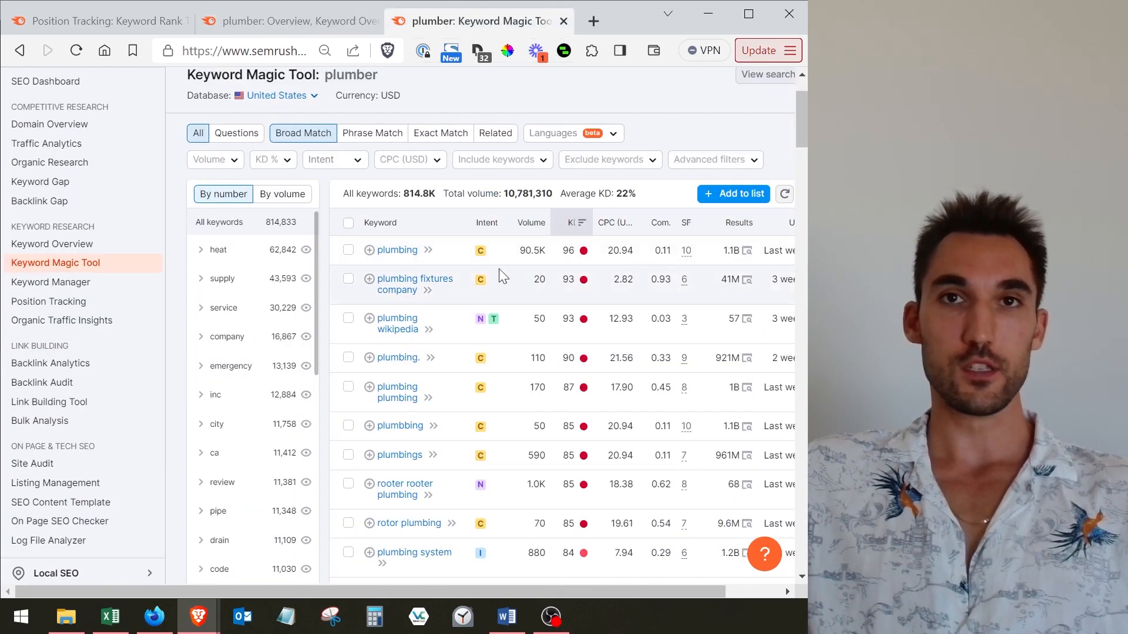
{"action": "mouse_move", "coordinate": [481, 280]}
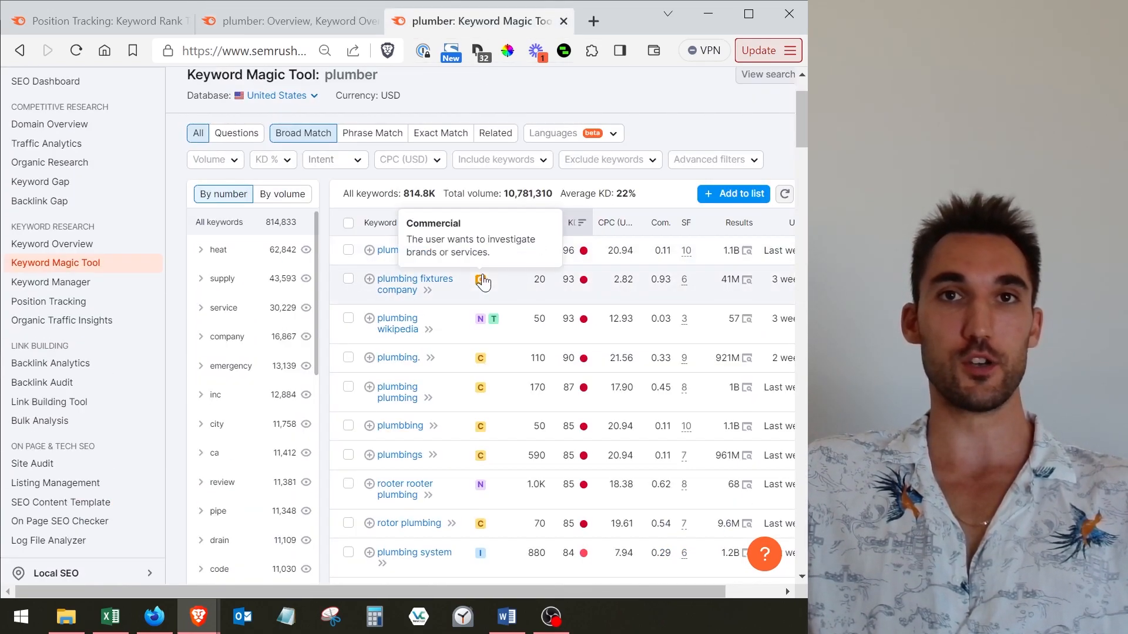
{"action": "scroll", "coordinate": [483, 283], "scroll_direction": "down", "scroll_amount": 1}
{"action": "mouse_move", "coordinate": [482, 243]}
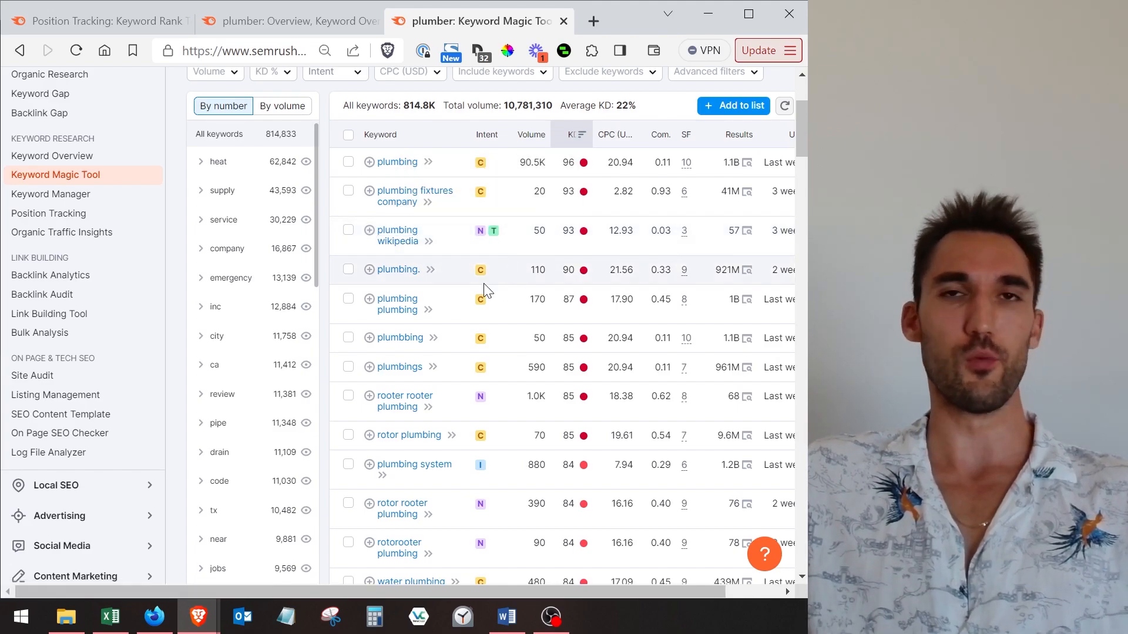
{"action": "scroll", "coordinate": [488, 290], "scroll_direction": "down", "scroll_amount": 1}
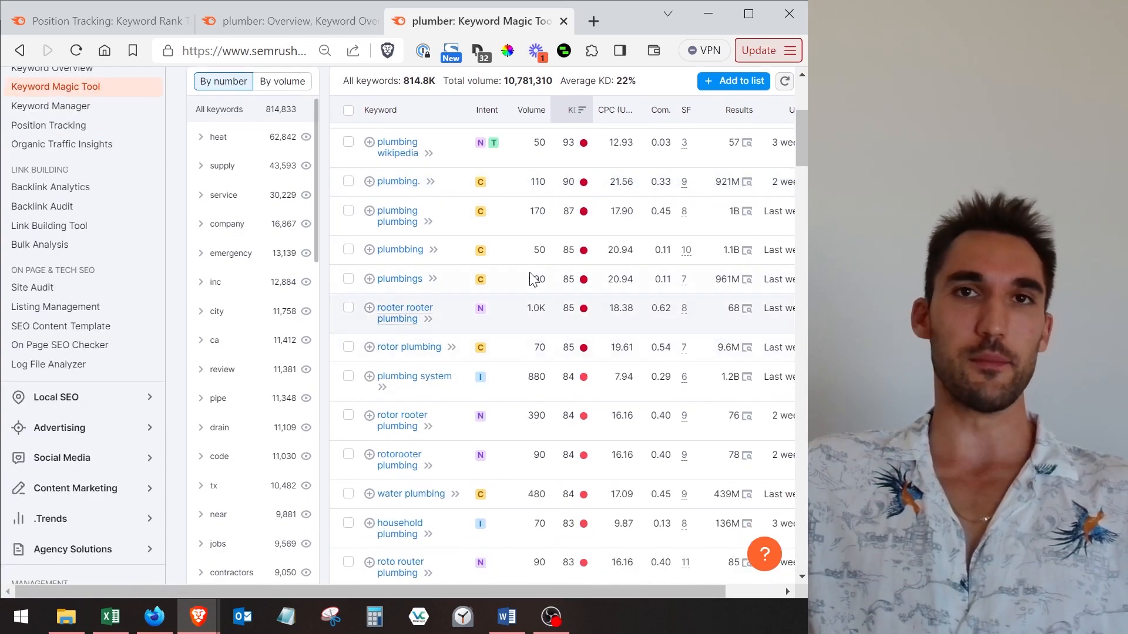
{"action": "scroll", "coordinate": [491, 329], "scroll_direction": "down", "scroll_amount": 1}
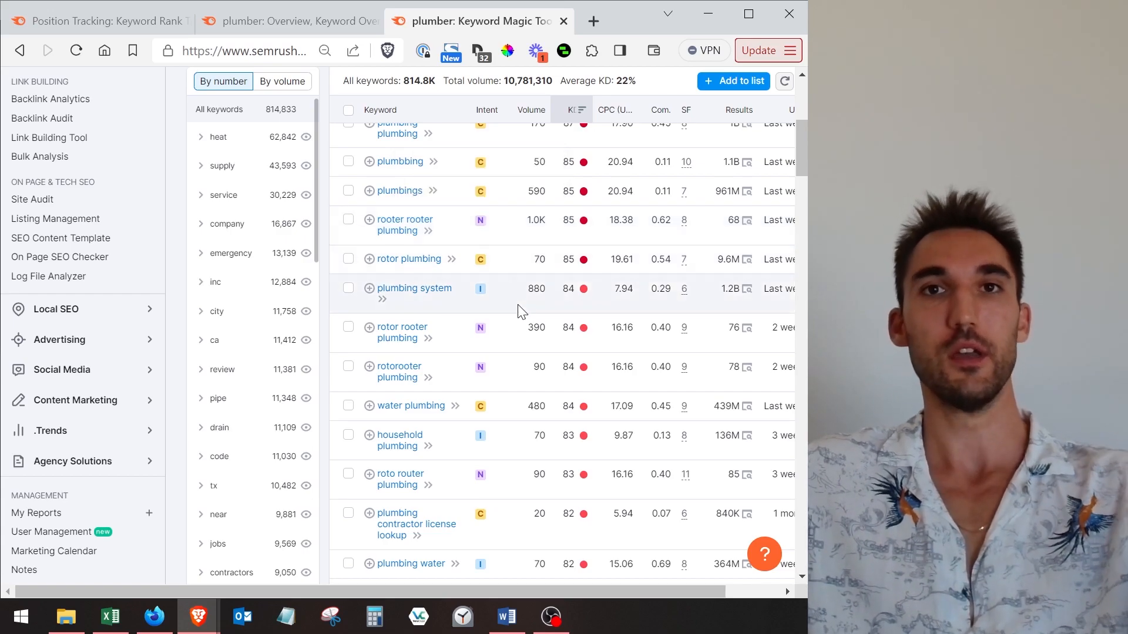
Step: Review the keyword ideas and SERP Analysis for "plumber" in the Keyword Overview
{"action": "scroll", "coordinate": [520, 311], "scroll_direction": "down", "scroll_amount": 10}
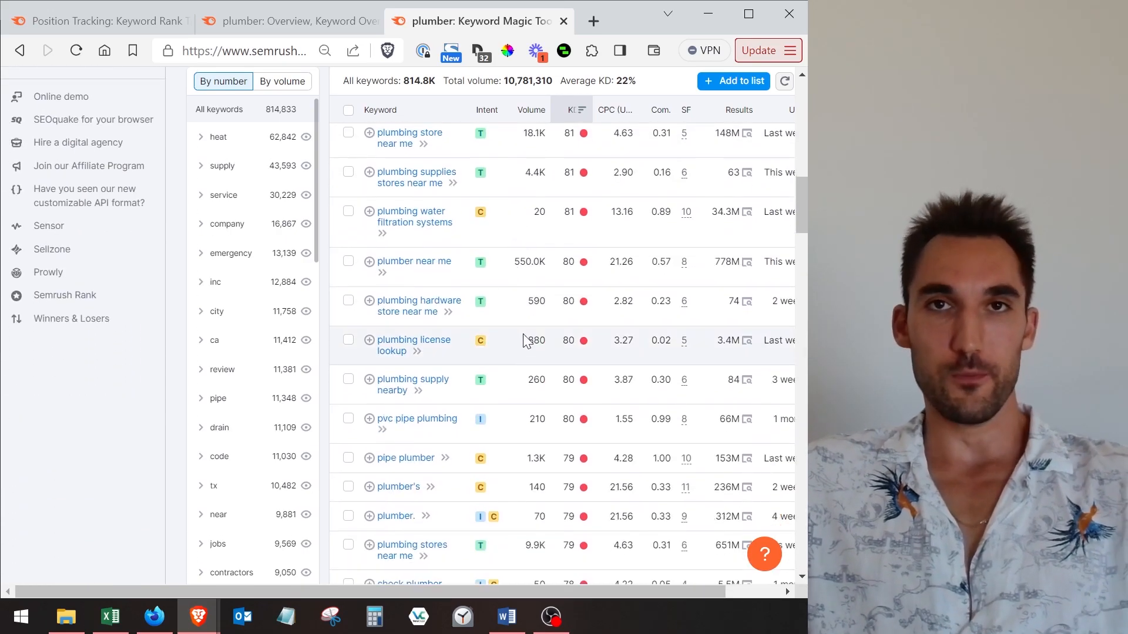
{"action": "left_click", "coordinate": [307, 10]}
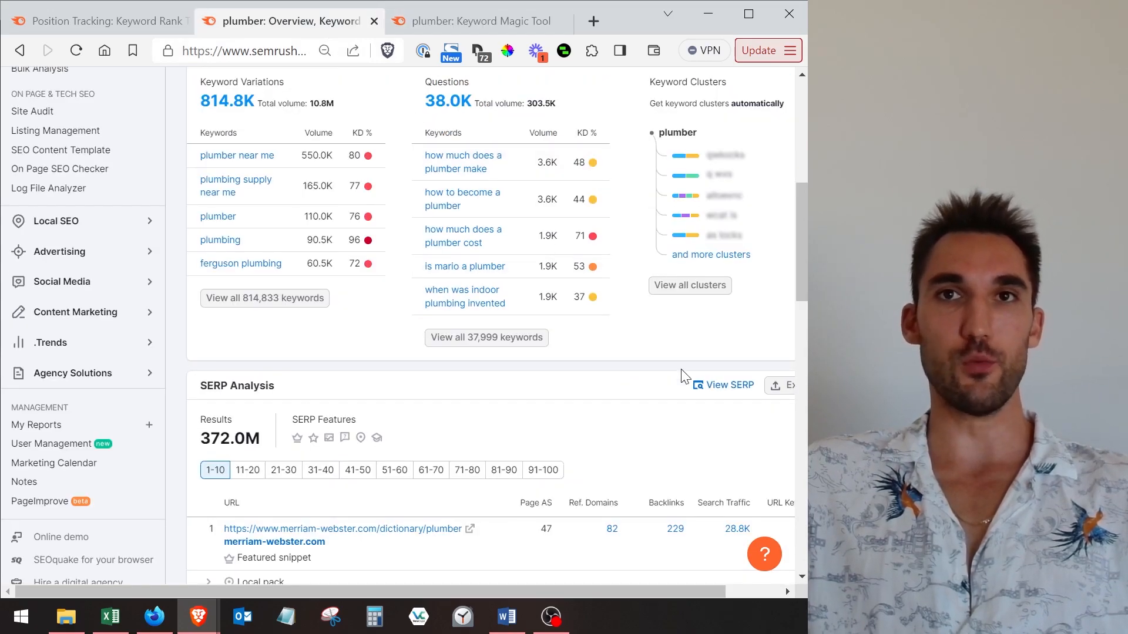
{"action": "scroll", "coordinate": [641, 351], "scroll_direction": "down", "scroll_amount": 5}
{"action": "scroll", "coordinate": [629, 322], "scroll_direction": "up", "scroll_amount": 8}
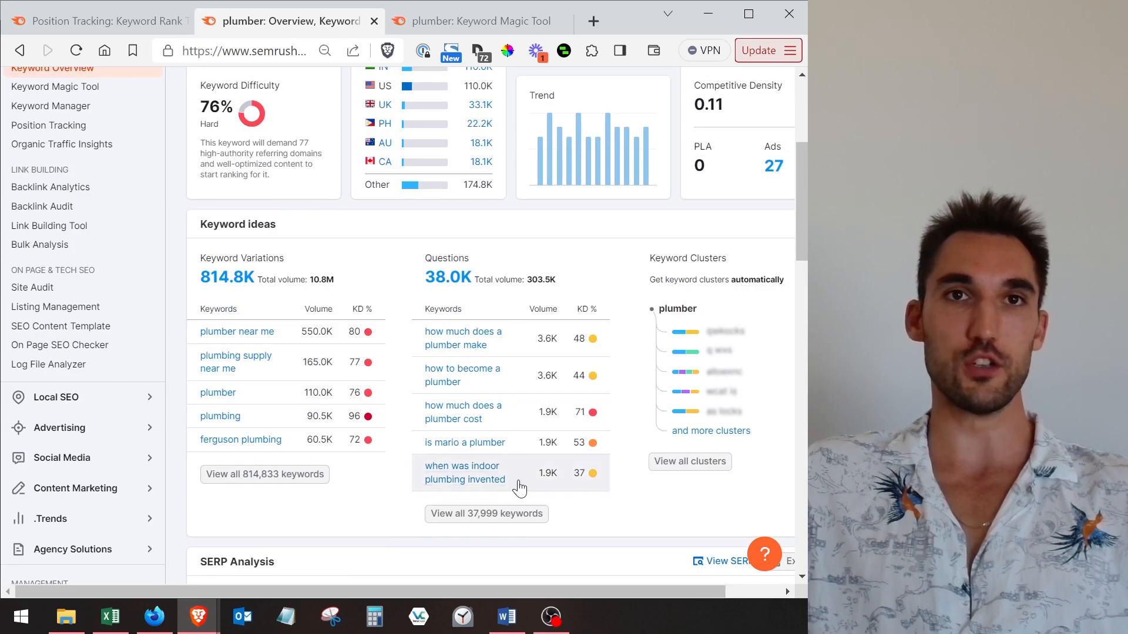
{"action": "scroll", "coordinate": [670, 353], "scroll_direction": "up", "scroll_amount": 2}
{"action": "scroll", "coordinate": [670, 352], "scroll_direction": "down", "scroll_amount": 6}
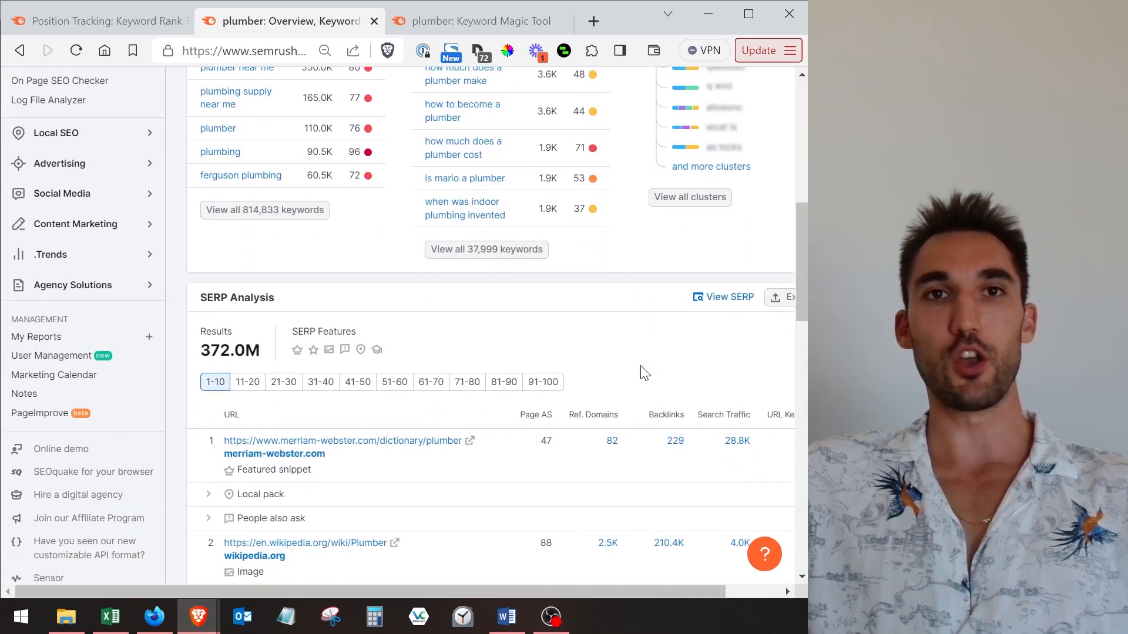
Step: Return to the Keyword Magic Tool results for "plumber" and look over the filters and the highest-difficulty keywords
{"action": "left_click", "coordinate": [474, 24]}
{"action": "scroll", "coordinate": [605, 288], "scroll_direction": "up", "scroll_amount": 10}
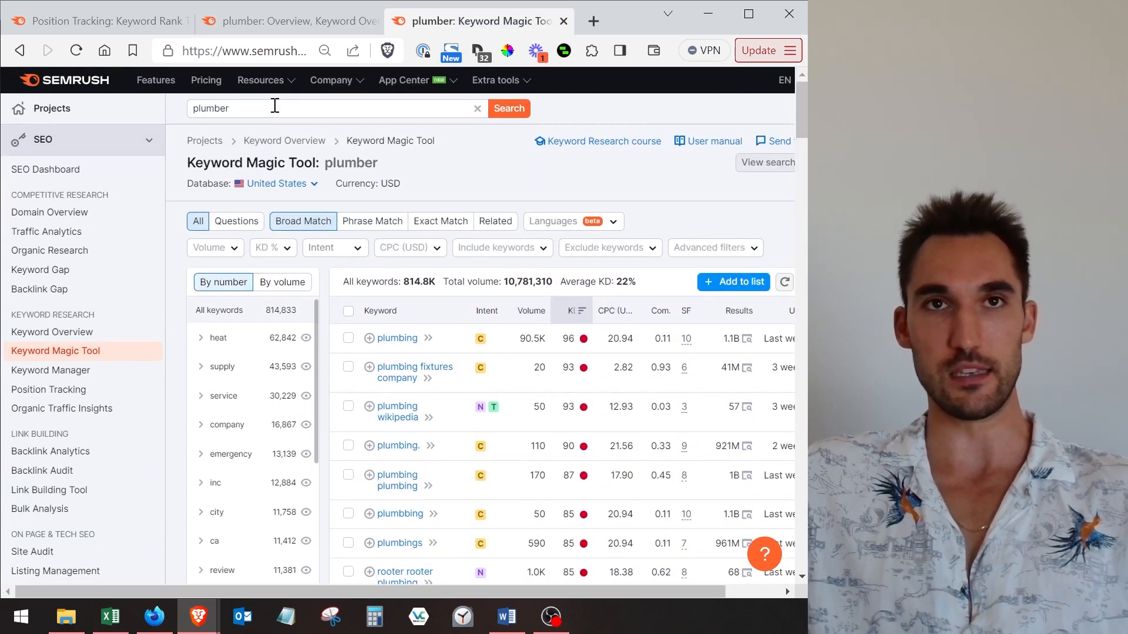
{"action": "left_click", "coordinate": [273, 107]}
{"action": "left_click", "coordinate": [430, 178]}
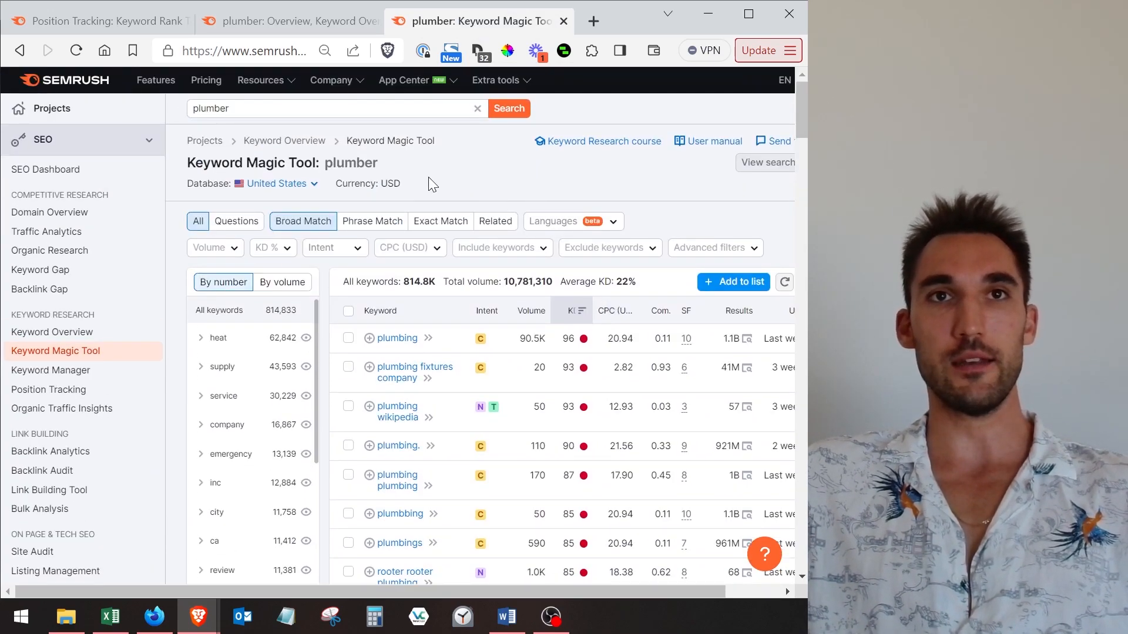
{"action": "scroll", "coordinate": [578, 340], "scroll_direction": "down", "scroll_amount": 2}
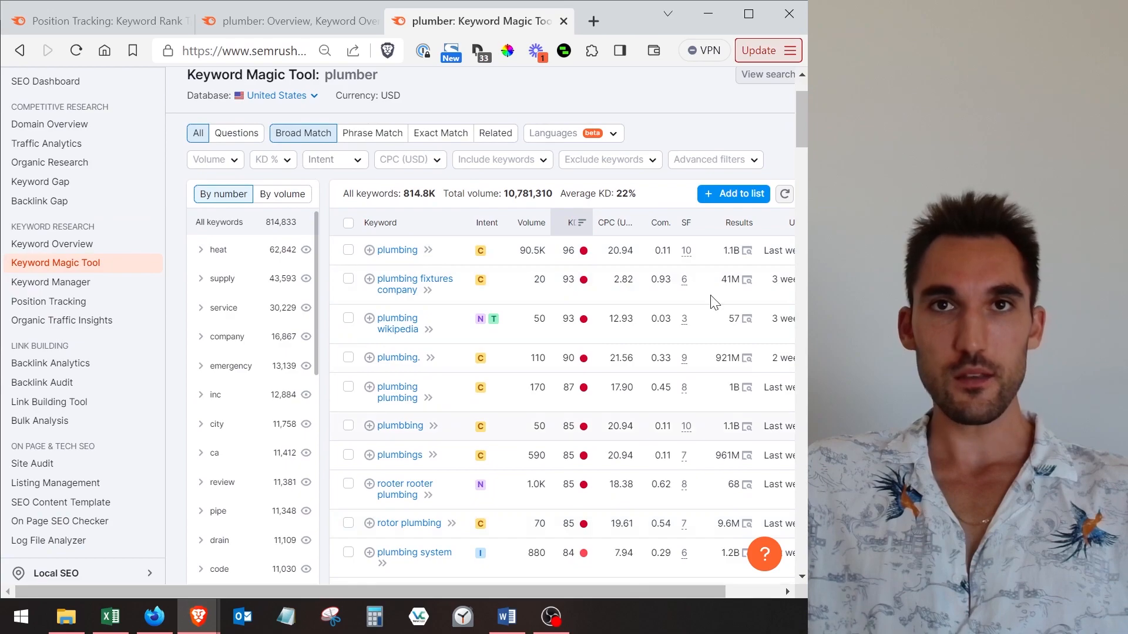
{"action": "scroll", "coordinate": [485, 305], "scroll_direction": "up", "scroll_amount": 2}
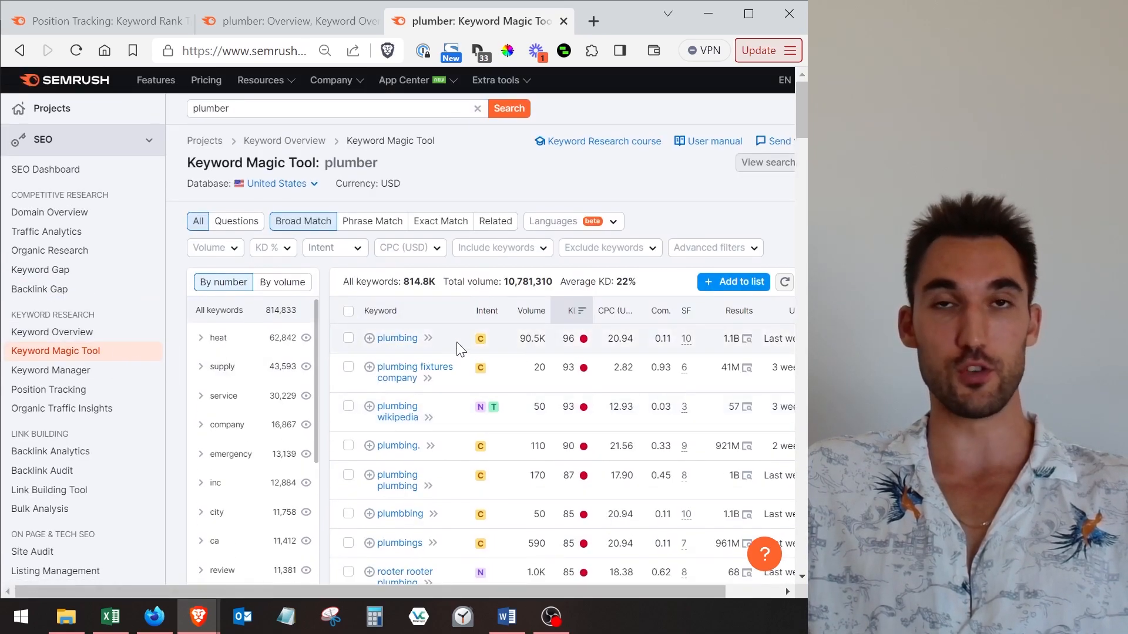
{"action": "scroll", "coordinate": [248, 152], "scroll_direction": "down", "scroll_amount": 2}
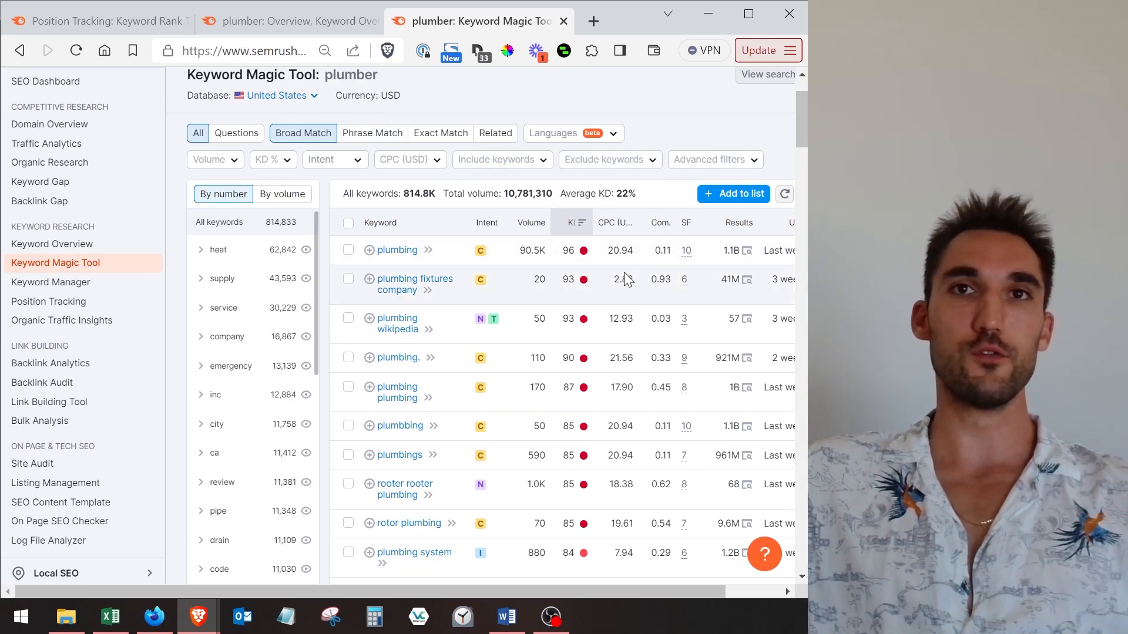
Step: Highlight the keyword difficulty of "plumbing" in the list and read the explanation of its difficulty rating
{"action": "mouse_move", "coordinate": [555, 259]}
{"action": "double_click", "coordinate": [561, 250]}
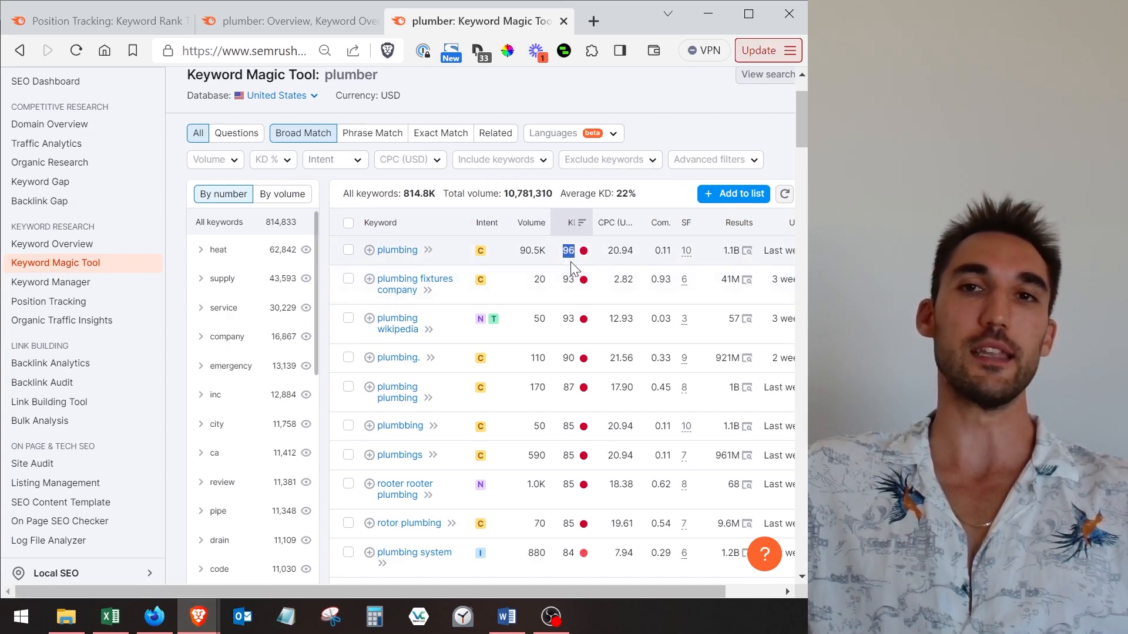
{"action": "left_click", "coordinate": [577, 254]}
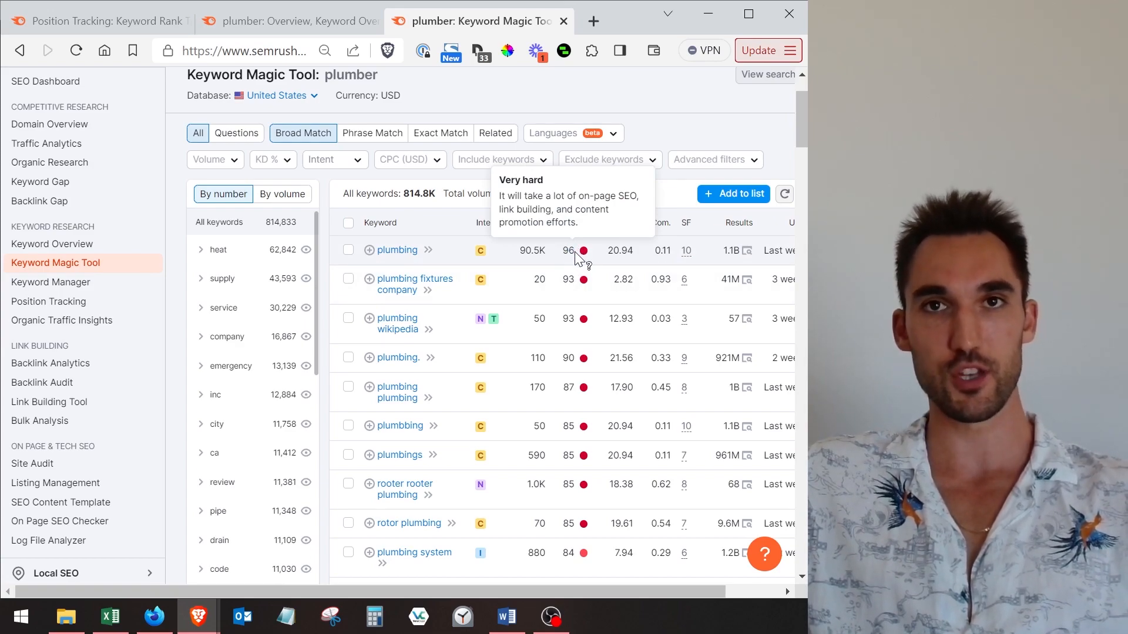
{"action": "left_click_drag", "start_coordinate": [575, 254], "coordinate": [378, 255]}
{"action": "left_click", "coordinate": [599, 111]}
{"action": "scroll", "coordinate": [664, 355], "scroll_direction": "up", "scroll_amount": 2}
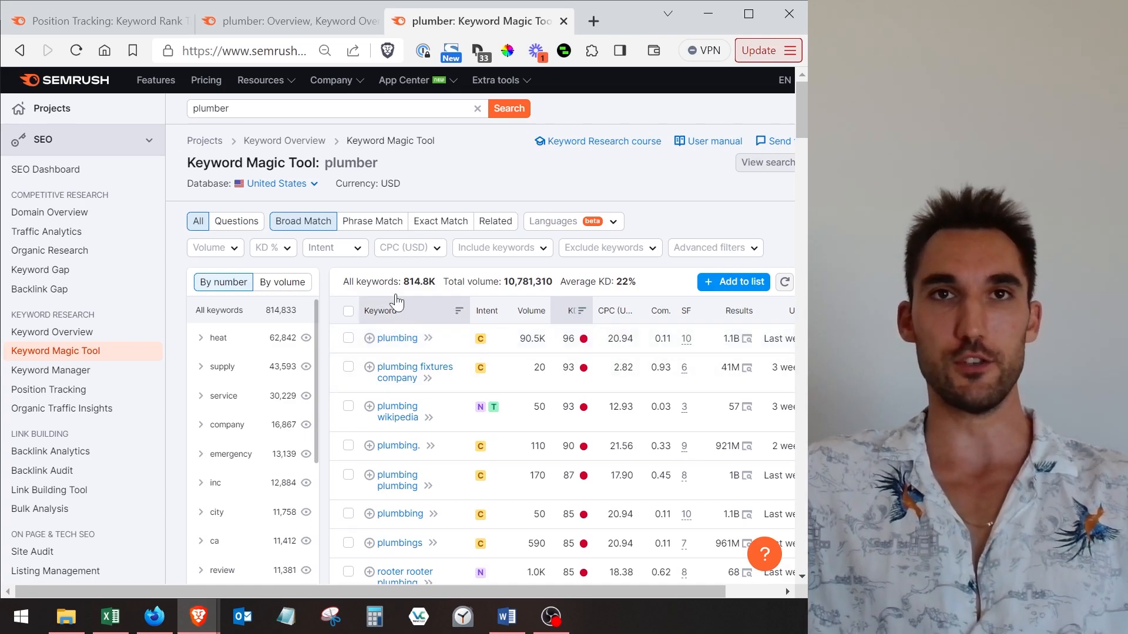
{"action": "scroll", "coordinate": [419, 207], "scroll_direction": "down", "scroll_amount": 2}
{"action": "scroll", "coordinate": [376, 132], "scroll_direction": "up", "scroll_amount": 2}
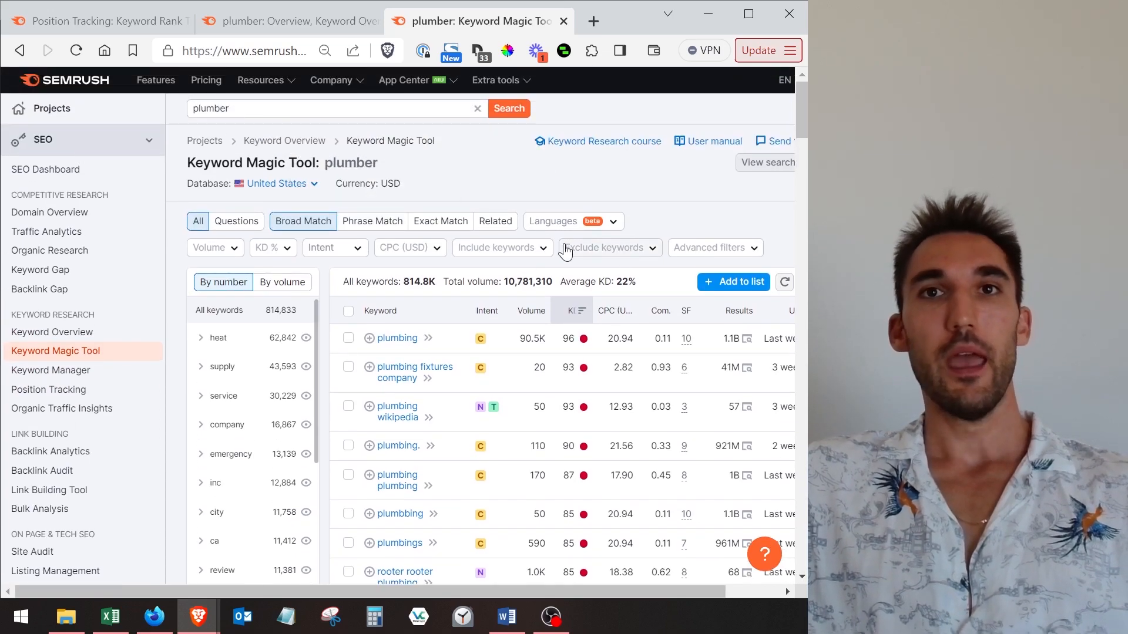
Step: Inspect the available options of the Volume, KD % and Intent filters without applying any
{"action": "left_click", "coordinate": [233, 254]}
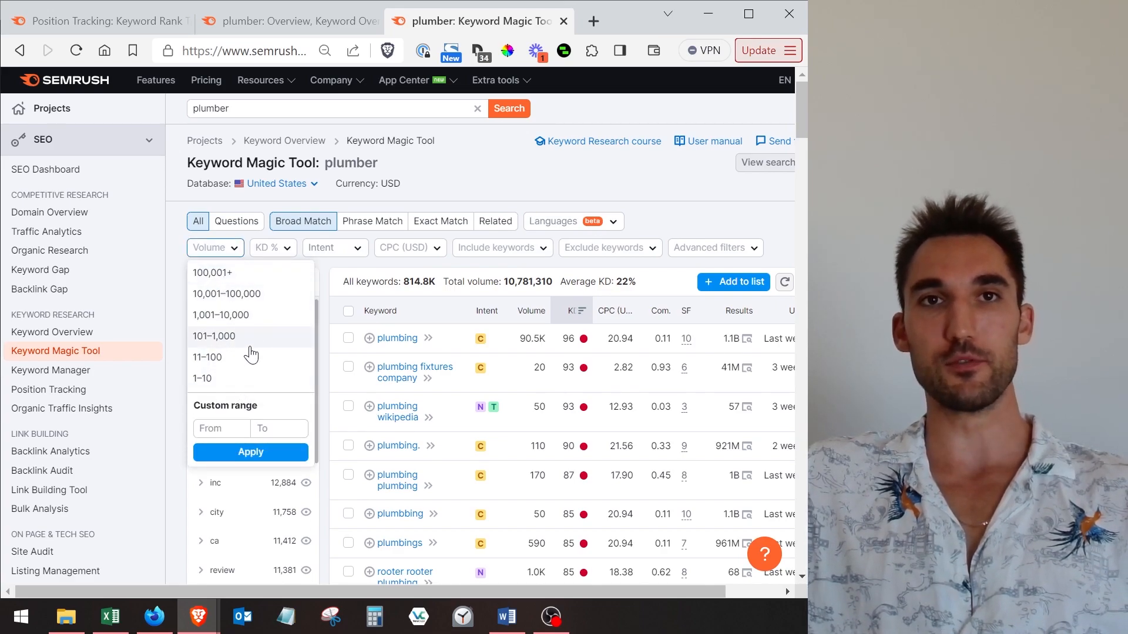
{"action": "left_click", "coordinate": [276, 252]}
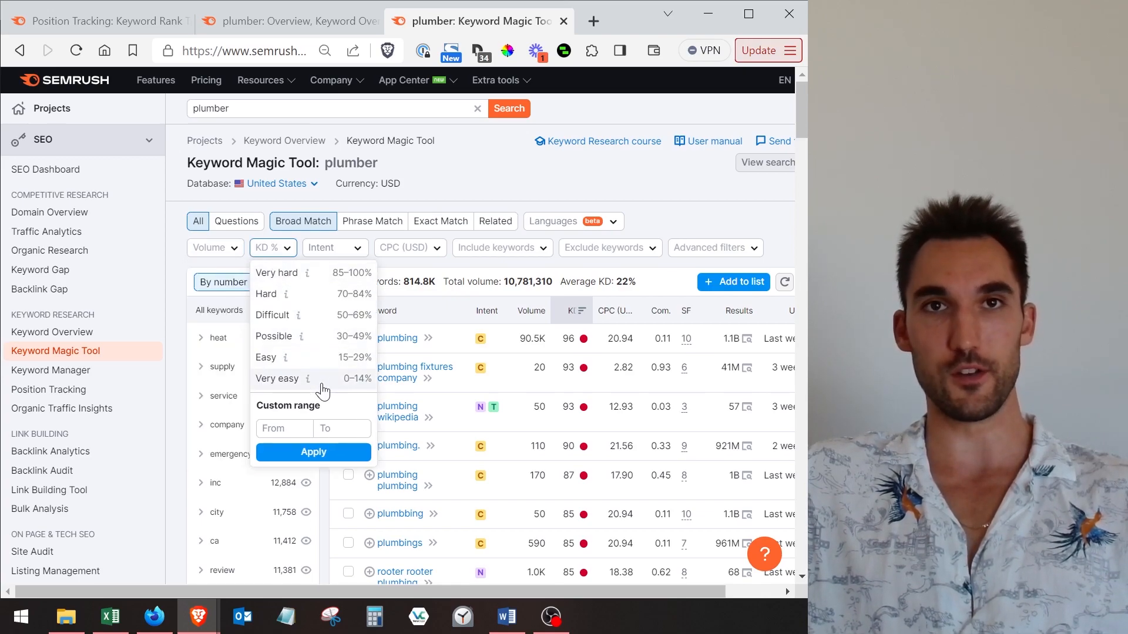
{"action": "left_click", "coordinate": [332, 249]}
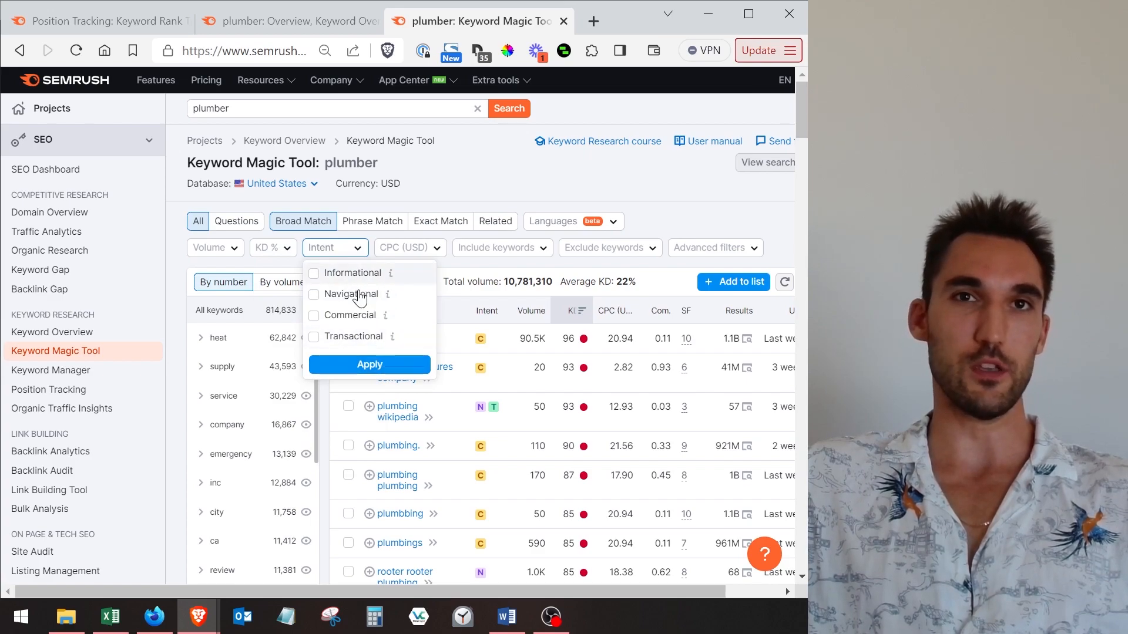
{"action": "left_click", "coordinate": [534, 192]}
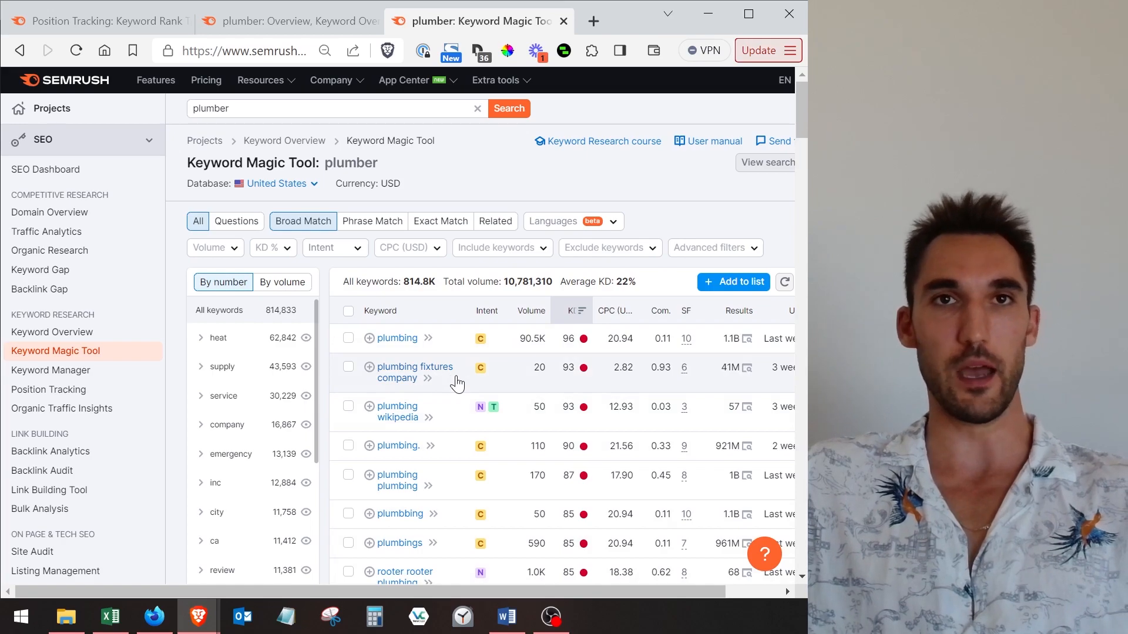
Step: Filter the "plumber" keywords to a custom keyword difficulty range of 0 to 30%
{"action": "left_click", "coordinate": [271, 250]}
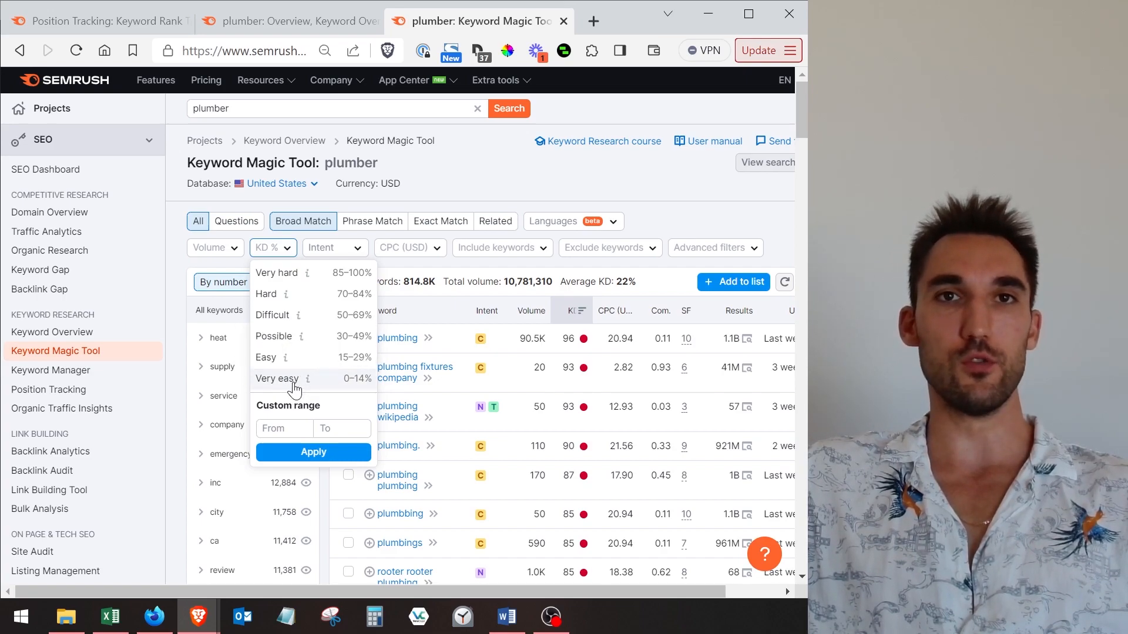
{"action": "left_click", "coordinate": [288, 424]}
{"action": "left_click", "coordinate": [337, 429]}
{"action": "type", "text": "30"}
{"action": "left_click", "coordinate": [314, 451]}
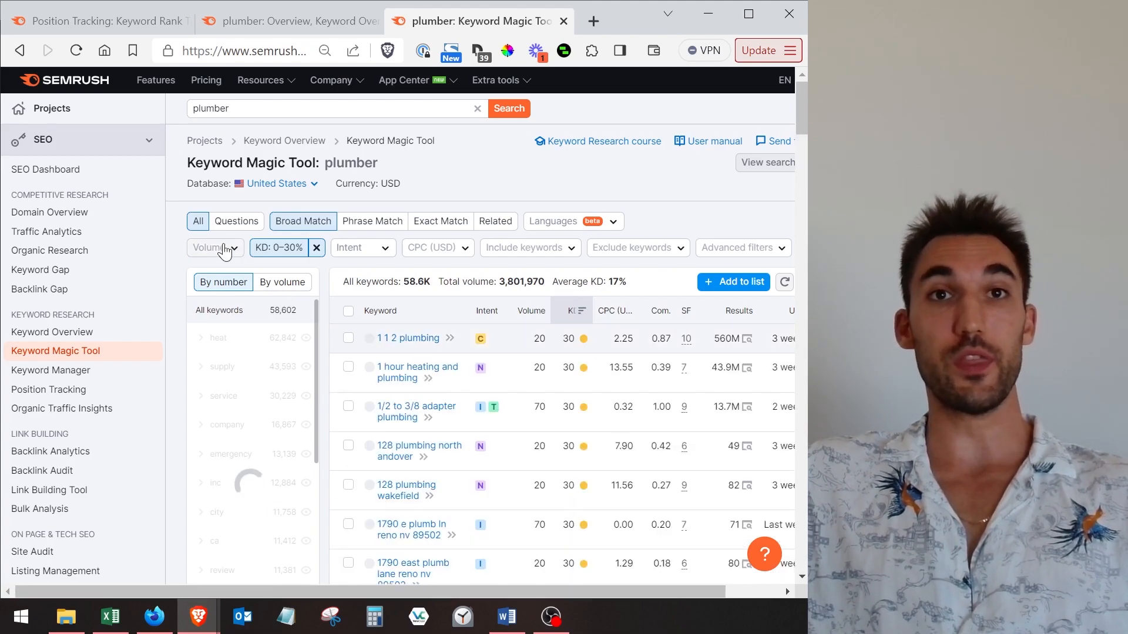
Step: Sort the filtered keywords by keyword difficulty in ascending order and read the difficulty explanation for "$50 dollar plumber"
{"action": "scroll", "coordinate": [520, 458], "scroll_direction": "down", "scroll_amount": 12}
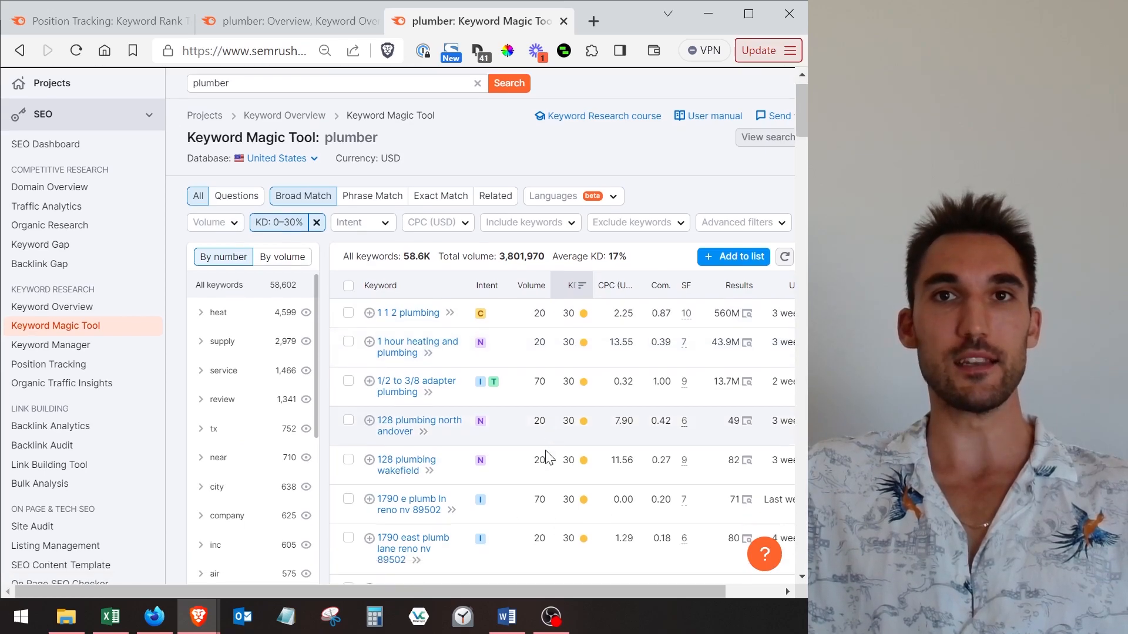
{"action": "scroll", "coordinate": [550, 448], "scroll_direction": "up", "scroll_amount": 3}
{"action": "scroll", "coordinate": [550, 449], "scroll_direction": "up", "scroll_amount": 10}
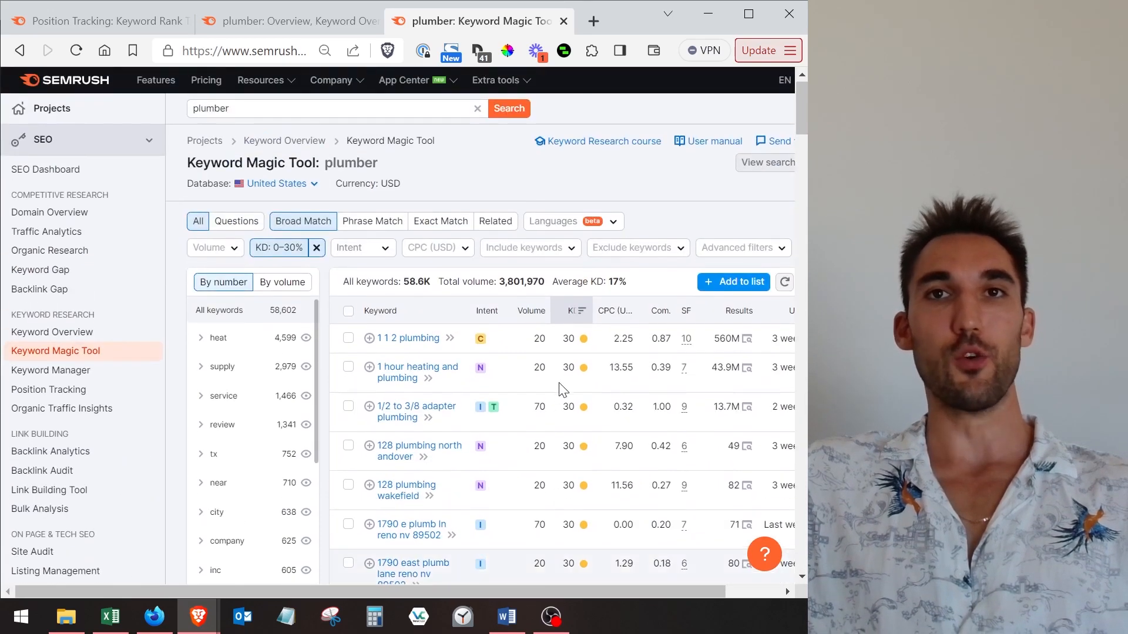
{"action": "left_click", "coordinate": [584, 319]}
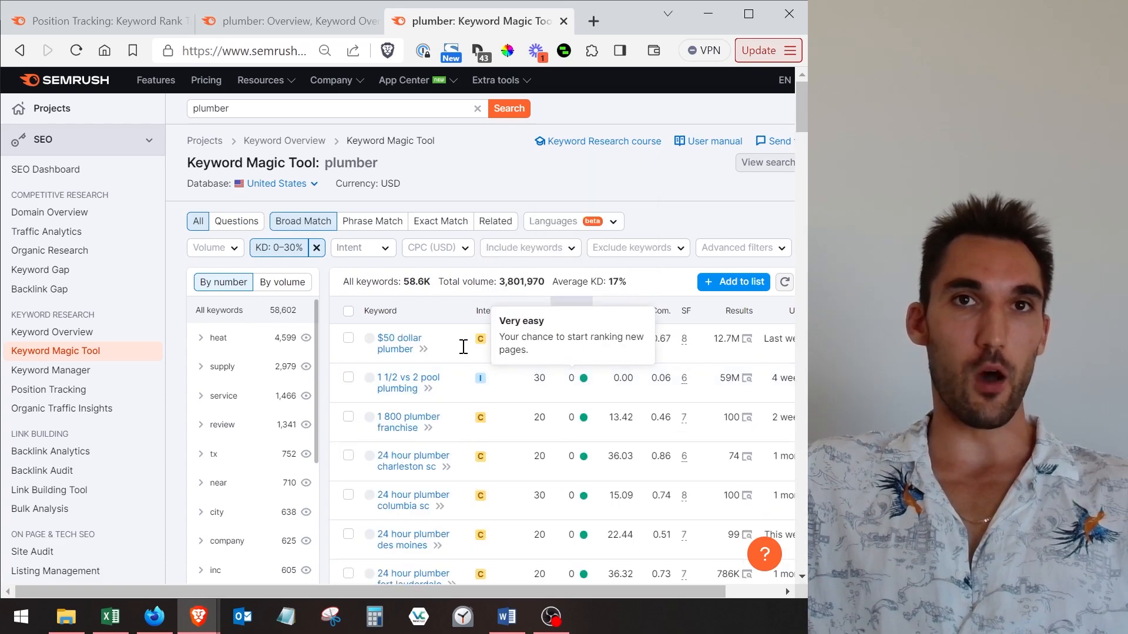
{"action": "mouse_move", "coordinate": [588, 340]}
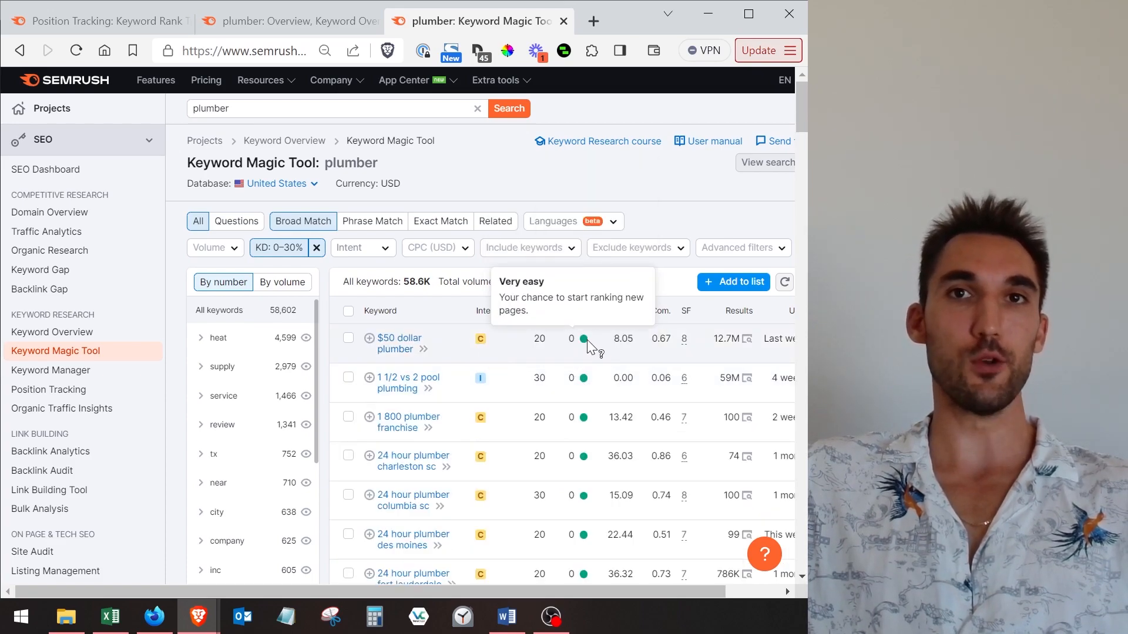
Step: Look through the lowest-difficulty keywords, including the "24 hour plumber" variations for different cities
{"action": "scroll", "coordinate": [540, 255], "scroll_direction": "down", "scroll_amount": 2}
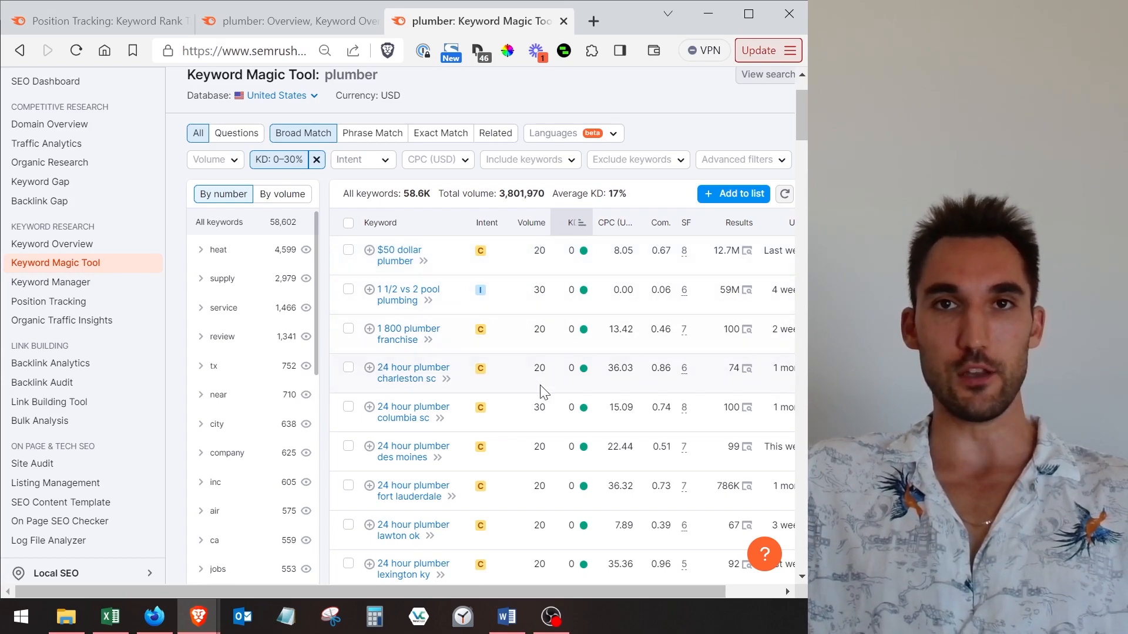
{"action": "scroll", "coordinate": [532, 323], "scroll_direction": "down", "scroll_amount": 5}
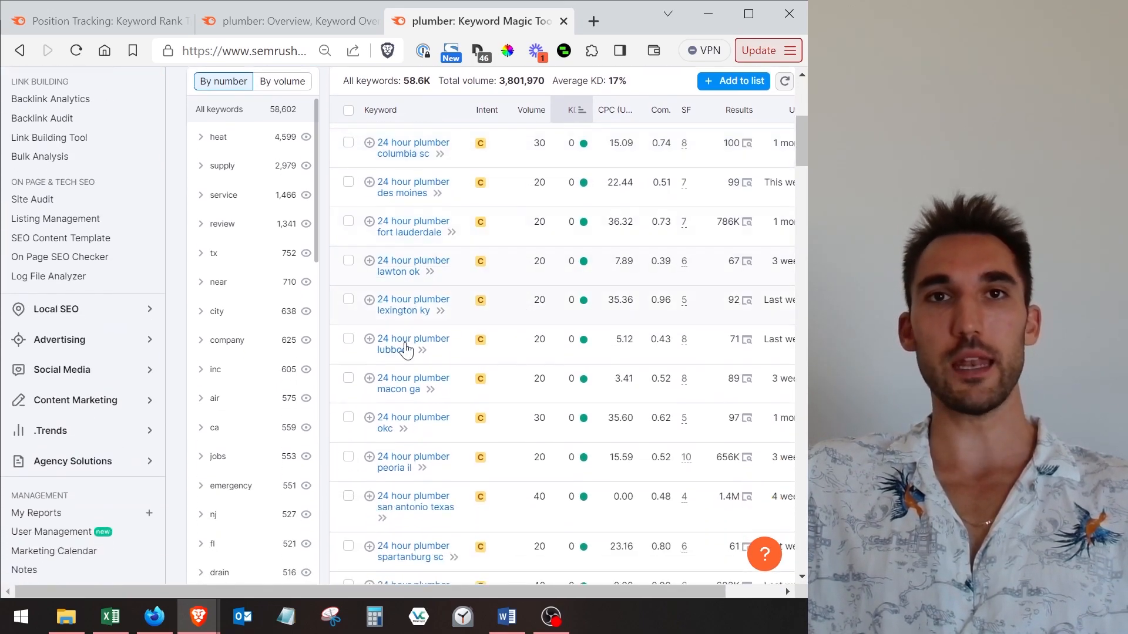
{"action": "scroll", "coordinate": [447, 329], "scroll_direction": "up", "scroll_amount": 2}
{"action": "scroll", "coordinate": [470, 376], "scroll_direction": "up", "scroll_amount": 2}
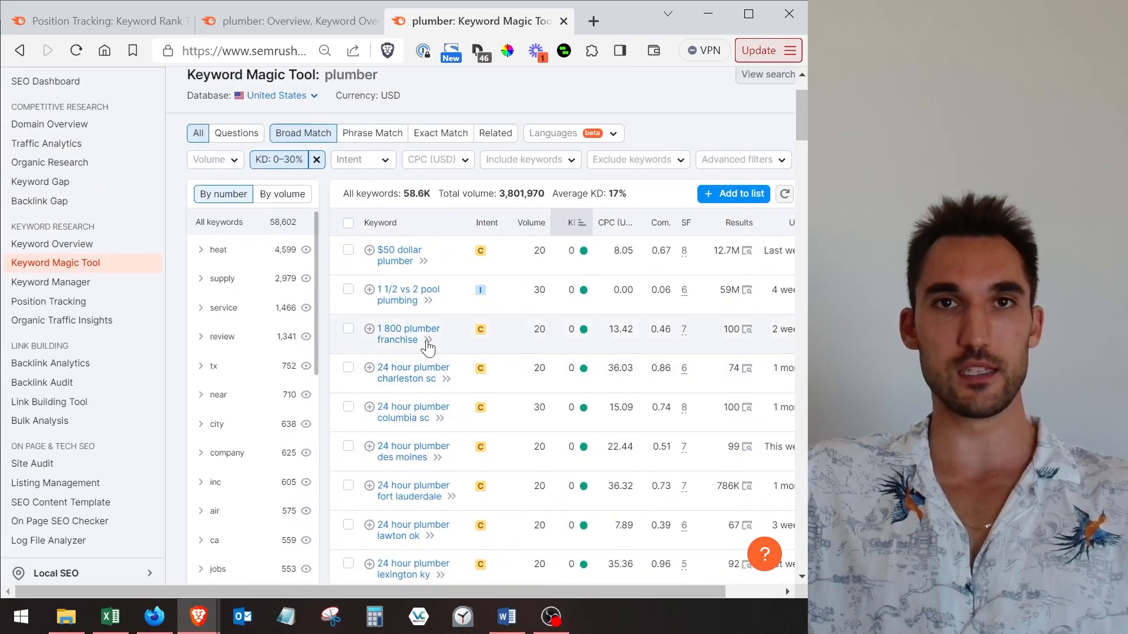
{"action": "scroll", "coordinate": [424, 322], "scroll_direction": "down", "scroll_amount": 1}
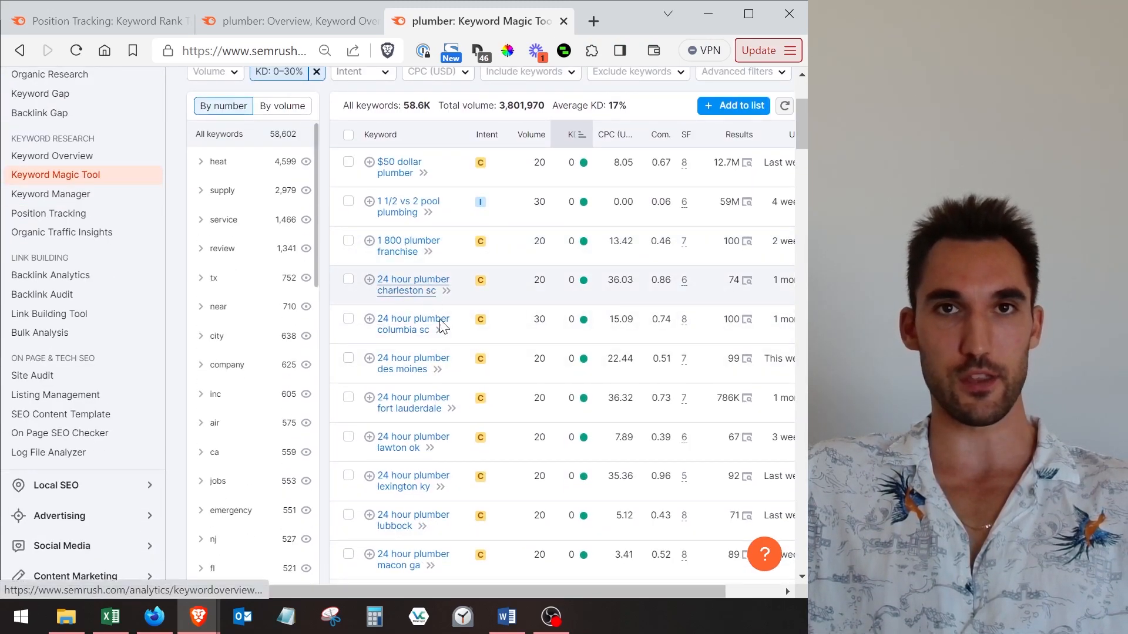
{"action": "scroll", "coordinate": [421, 247], "scroll_direction": "down", "scroll_amount": 1}
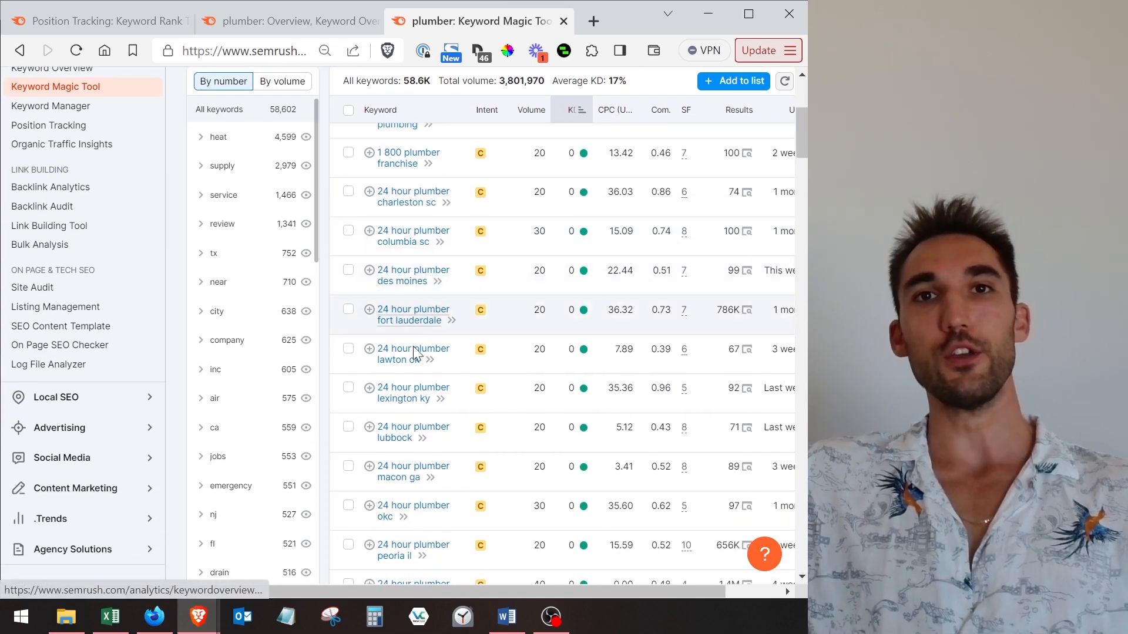
{"action": "scroll", "coordinate": [421, 405], "scroll_direction": "up", "scroll_amount": 2}
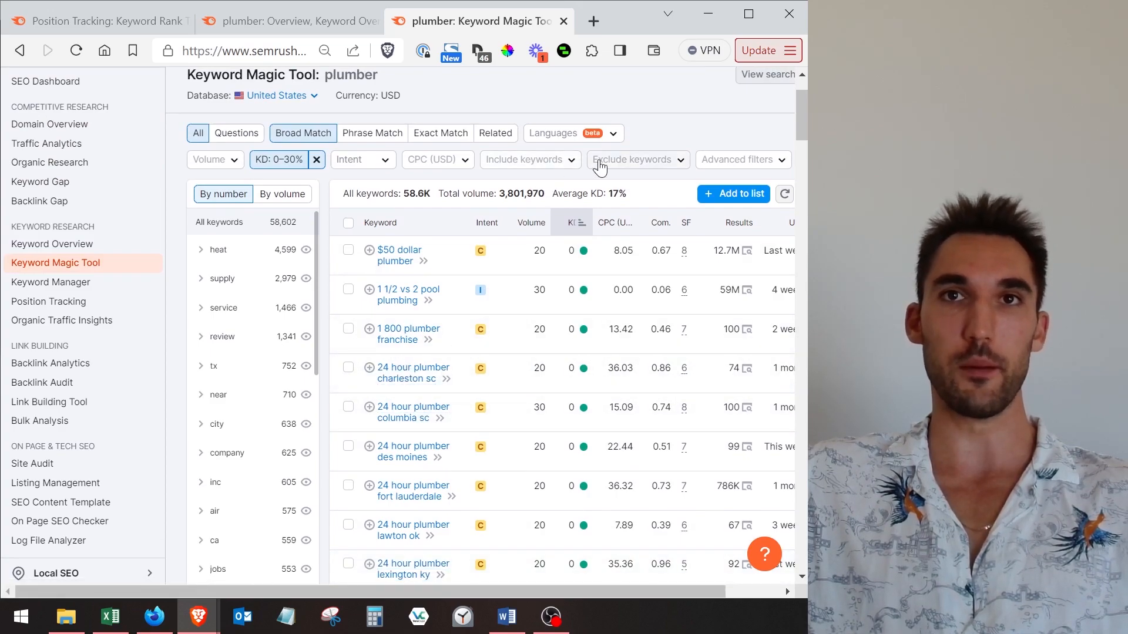
Step: Exclude keywords containing "24 hour" from the filtered "plumber" list
{"action": "left_click", "coordinate": [625, 166]}
{"action": "left_click", "coordinate": [620, 249]}
{"action": "key", "text": "Escape"}
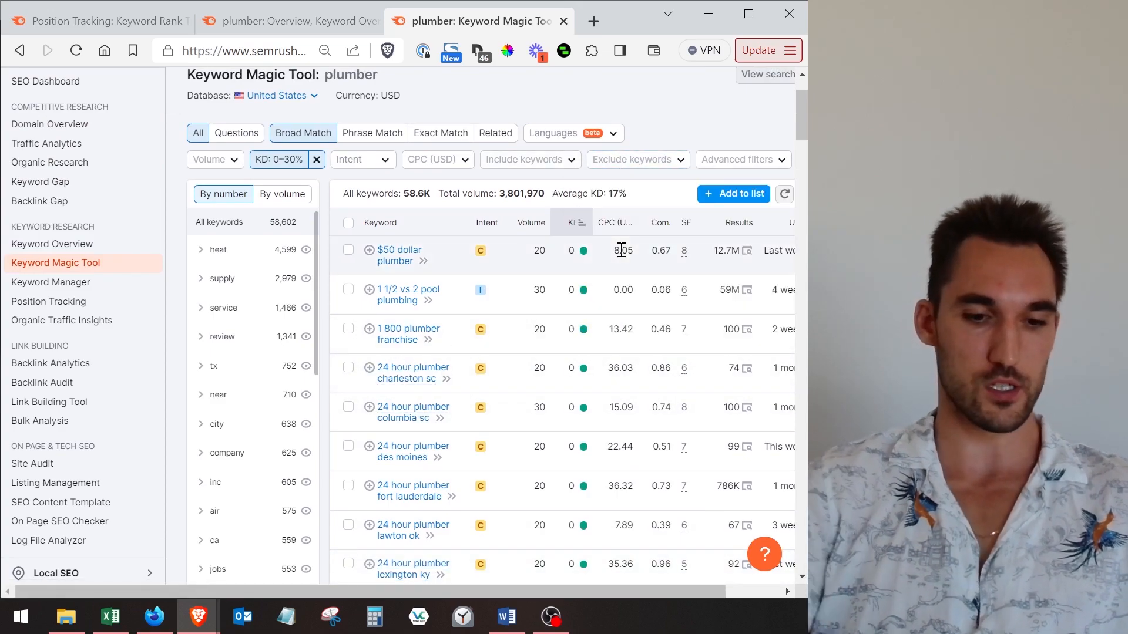
{"action": "scroll", "coordinate": [622, 250], "scroll_direction": "up", "scroll_amount": 1}
{"action": "left_click", "coordinate": [622, 250]}
{"action": "type", "text": "hour"}
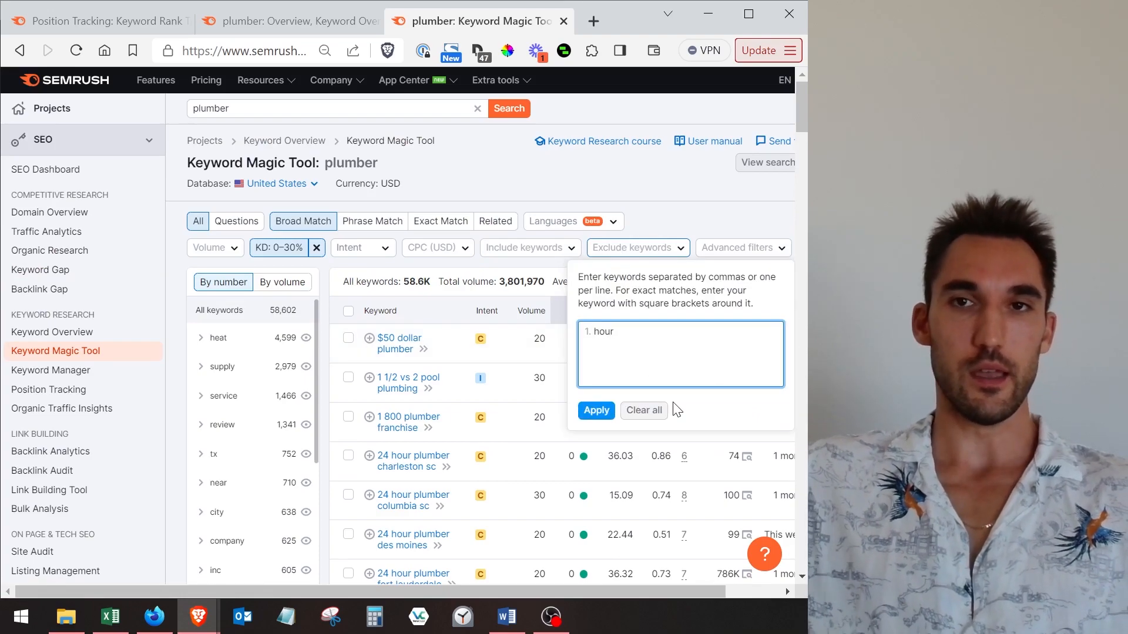
{"action": "key", "text": "BackSpace"}
{"action": "key", "text": "BackSpace"}
{"action": "key", "text": "BackSpace"}
{"action": "type", "text": "24"}
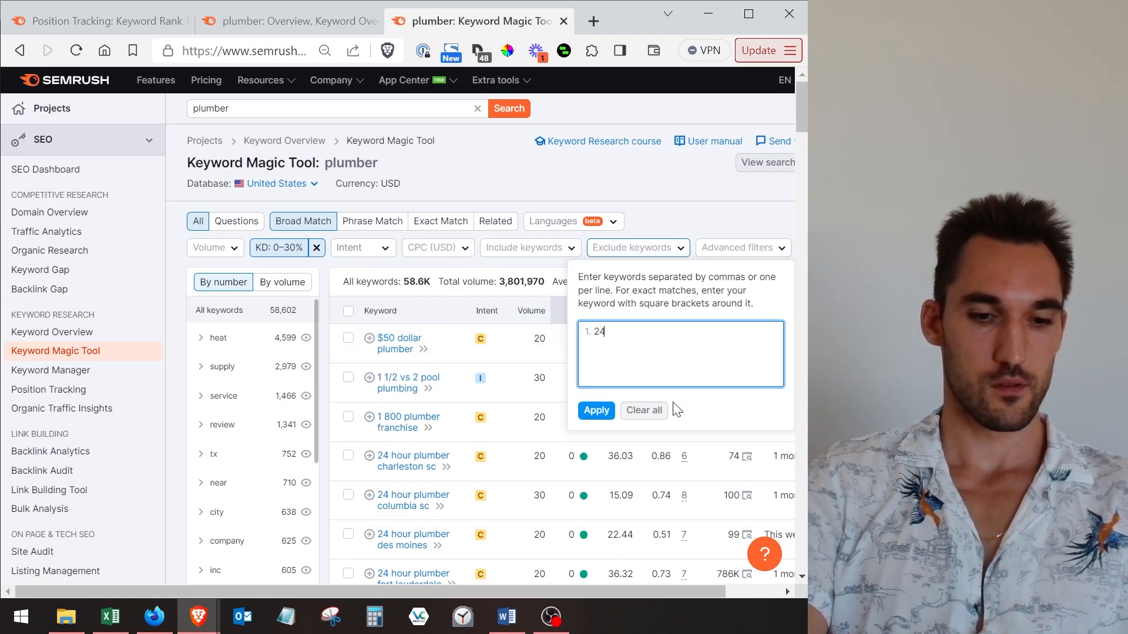
{"action": "type", "text": " hou"}
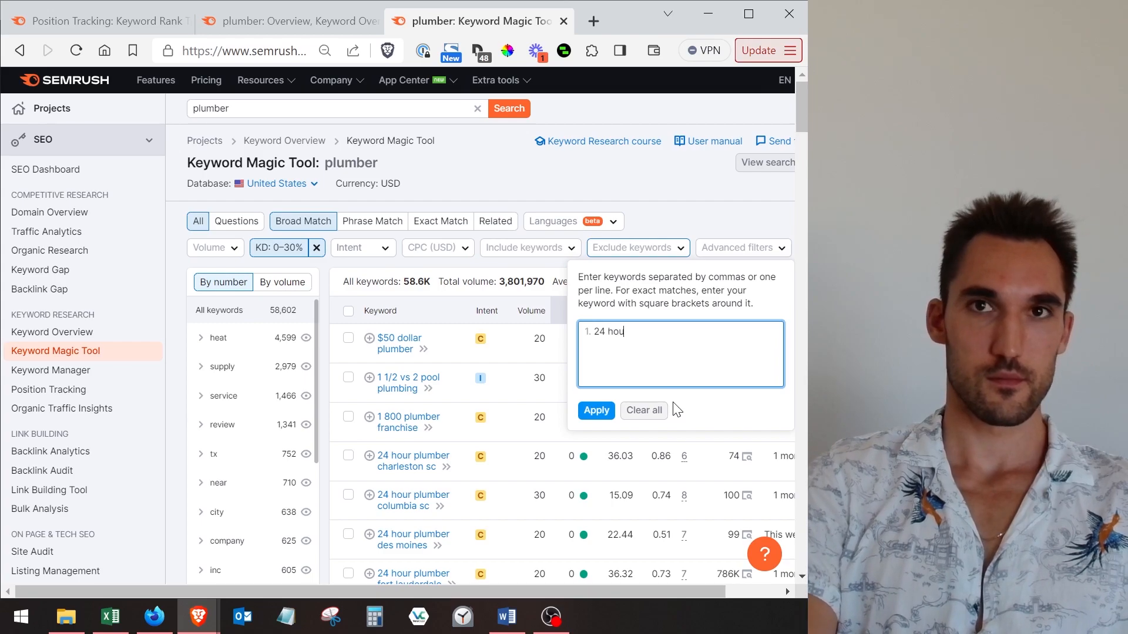
{"action": "type", "text": "r"}
{"action": "key", "text": "Return"}
{"action": "left_click", "coordinate": [586, 411]}
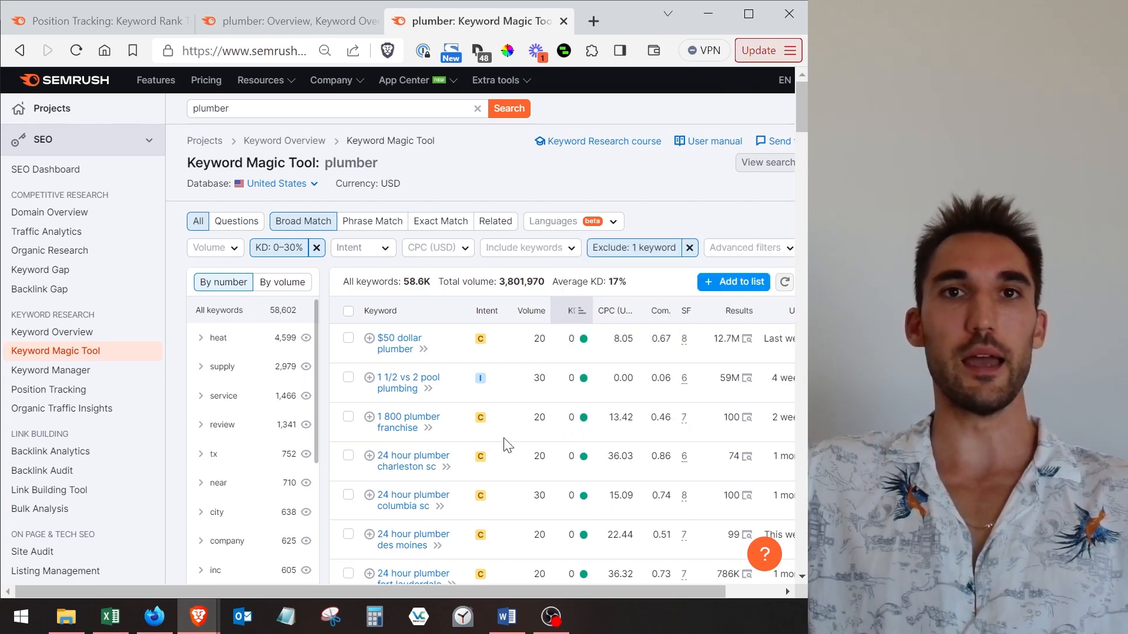
{"action": "scroll", "coordinate": [481, 436], "scroll_direction": "down", "scroll_amount": 1}
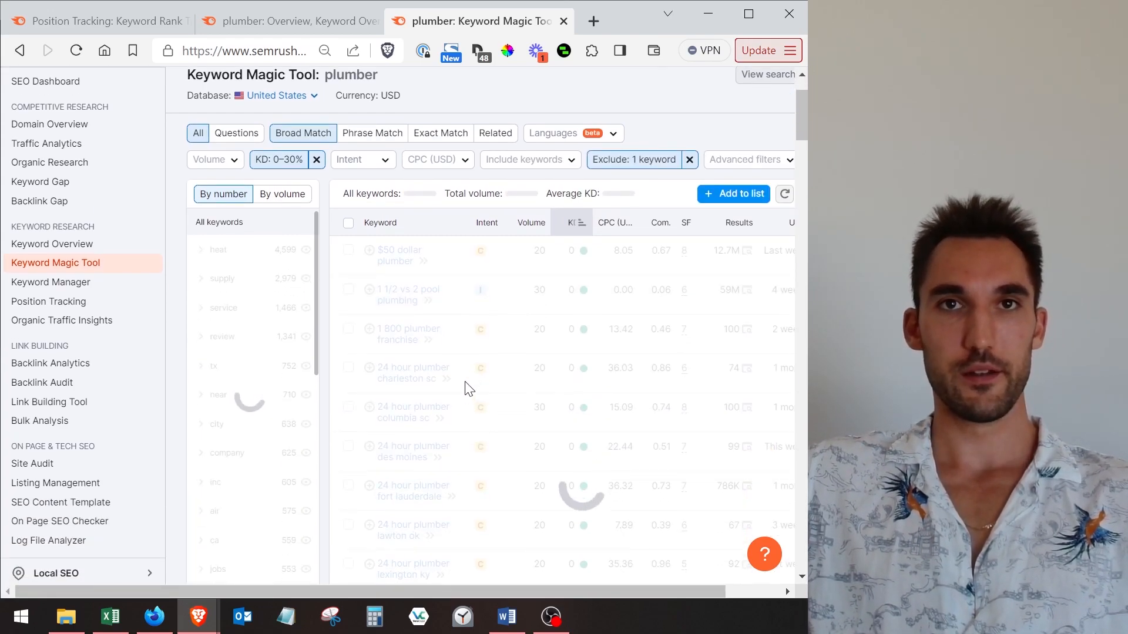
Step: Look through the lowest-difficulty "plumber" keywords that remain with "24 hour" excluded, checking their volume and relevance
{"action": "scroll", "coordinate": [461, 391], "scroll_direction": "down", "scroll_amount": 3}
{"action": "scroll", "coordinate": [428, 317], "scroll_direction": "down", "scroll_amount": 3}
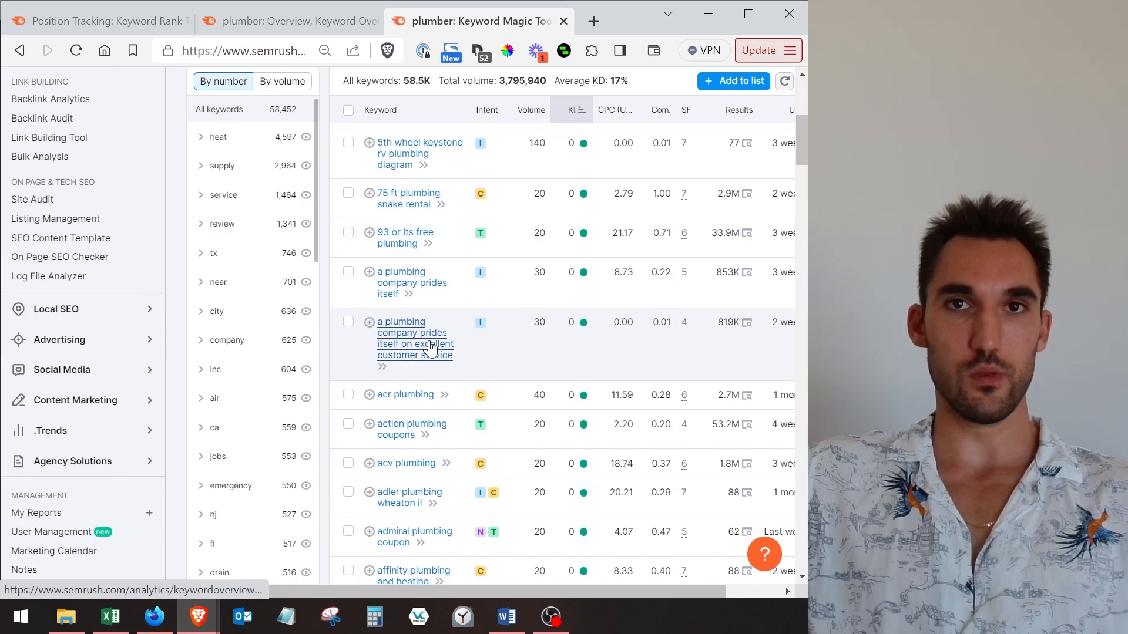
{"action": "scroll", "coordinate": [430, 348], "scroll_direction": "down", "scroll_amount": 3}
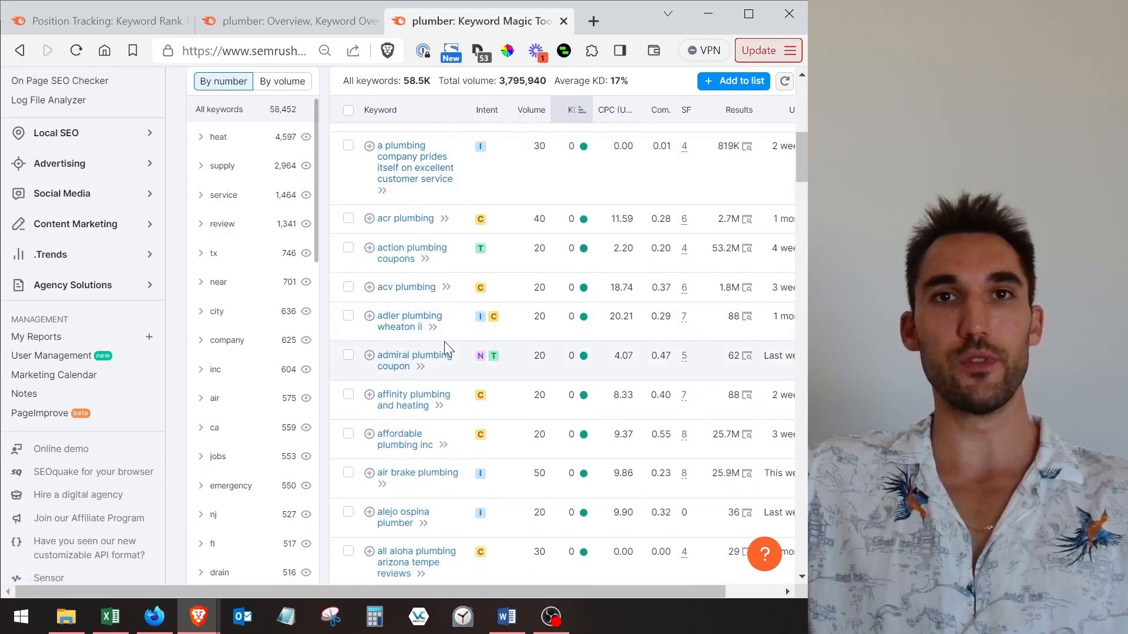
{"action": "scroll", "coordinate": [444, 348], "scroll_direction": "up", "scroll_amount": 7}
{"action": "mouse_move", "coordinate": [561, 409]}
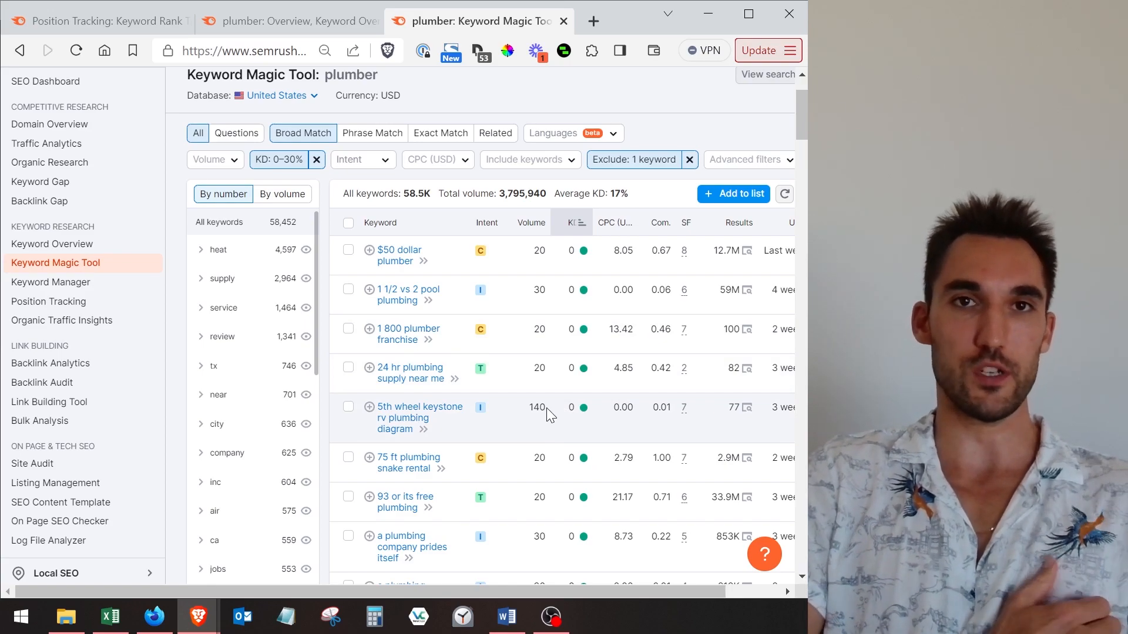
{"action": "scroll", "coordinate": [553, 389], "scroll_direction": "up", "scroll_amount": 2}
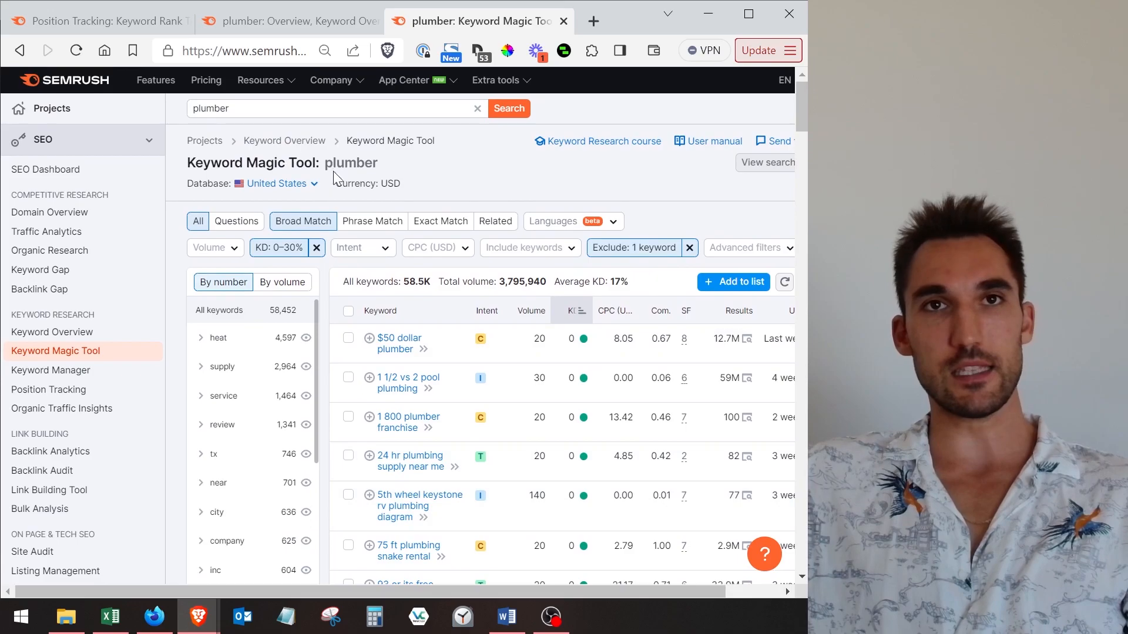
{"action": "scroll", "coordinate": [531, 499], "scroll_direction": "down", "scroll_amount": 7}
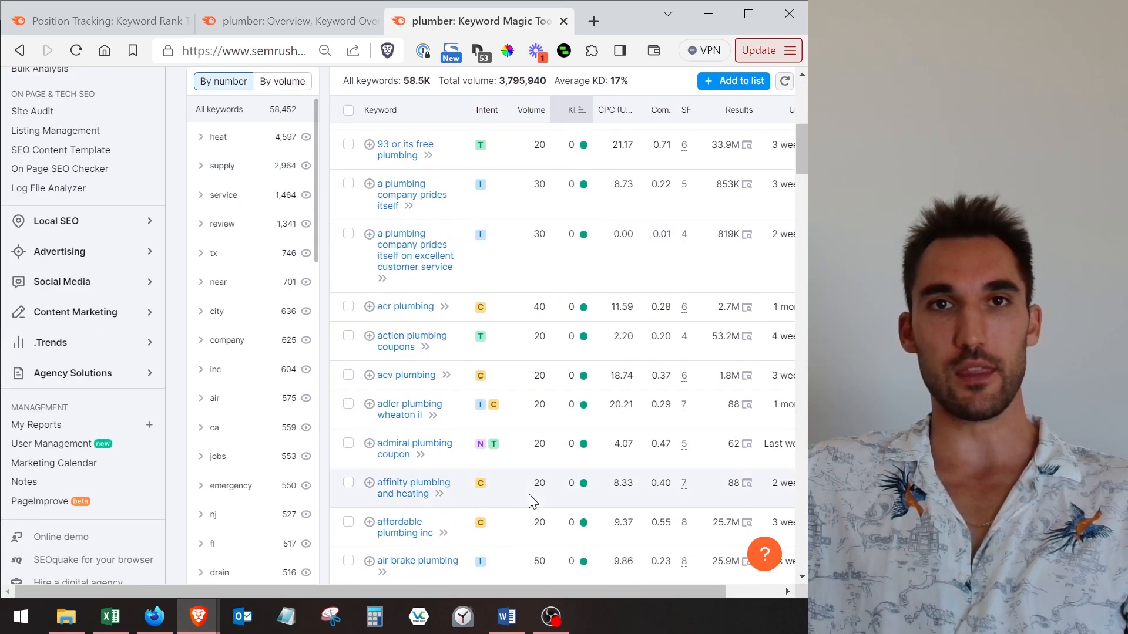
{"action": "scroll", "coordinate": [442, 460], "scroll_direction": "up", "scroll_amount": 7}
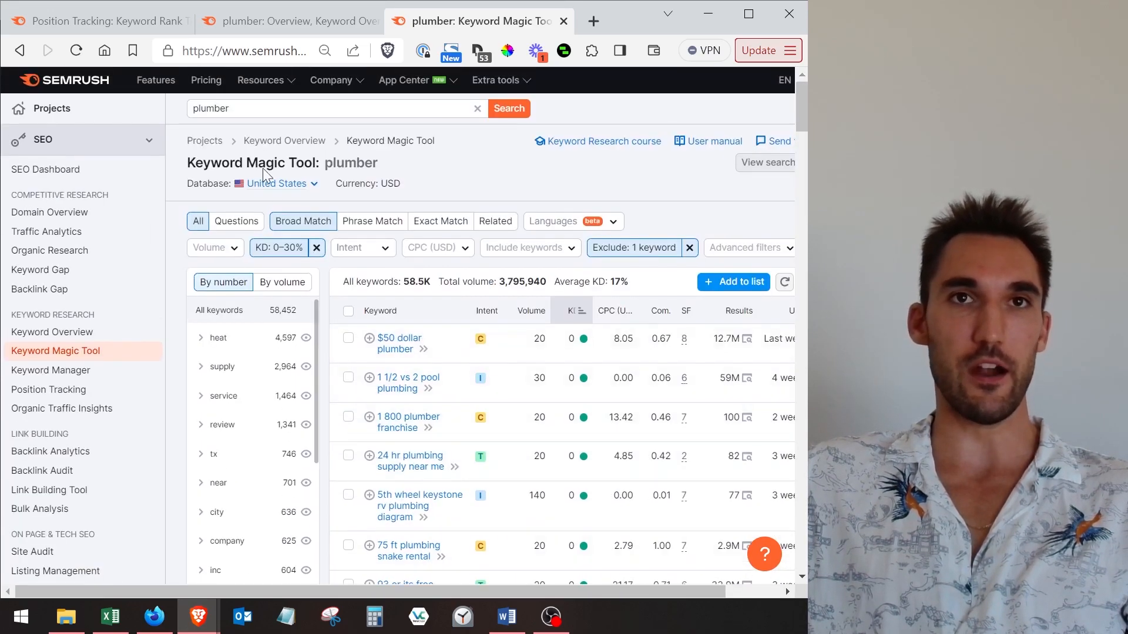
Step: Search the Keyword Magic Tool for "plumber fl", keeping the difficulty and exclusion filters
{"action": "left_click", "coordinate": [262, 104]}
{"action": "type", "text": "fl"}
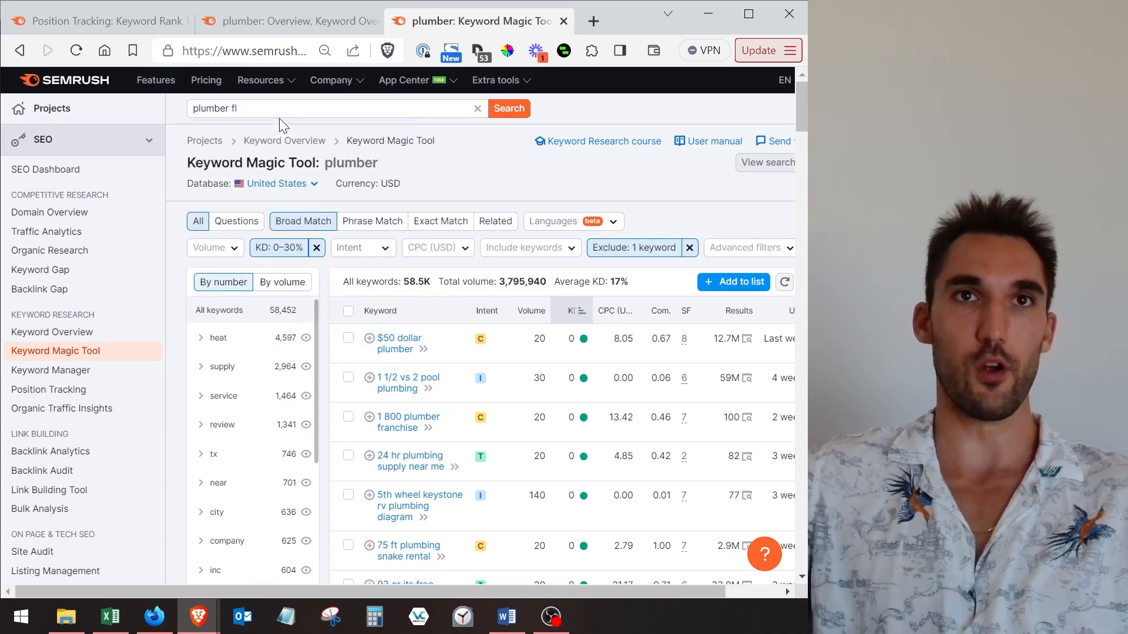
{"action": "key", "text": "Return"}
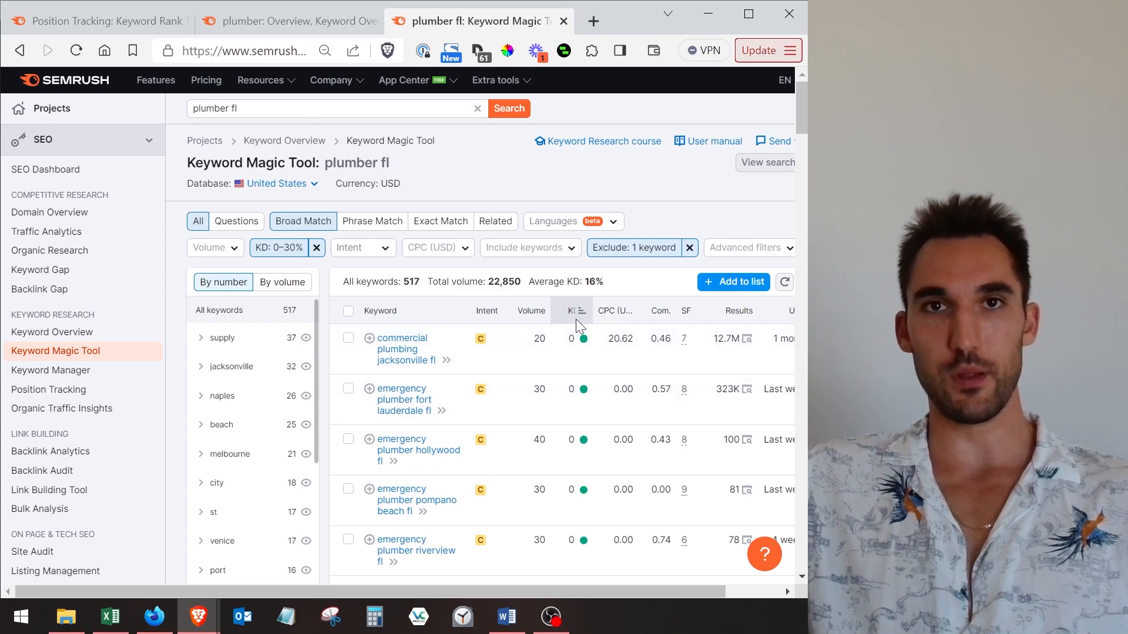
Step: Examine the volume and keyword difficulty of the first "plumber fl" results, such as "commercial plumbing jacksonville fl"
{"action": "scroll", "coordinate": [415, 359], "scroll_direction": "down", "scroll_amount": 2}
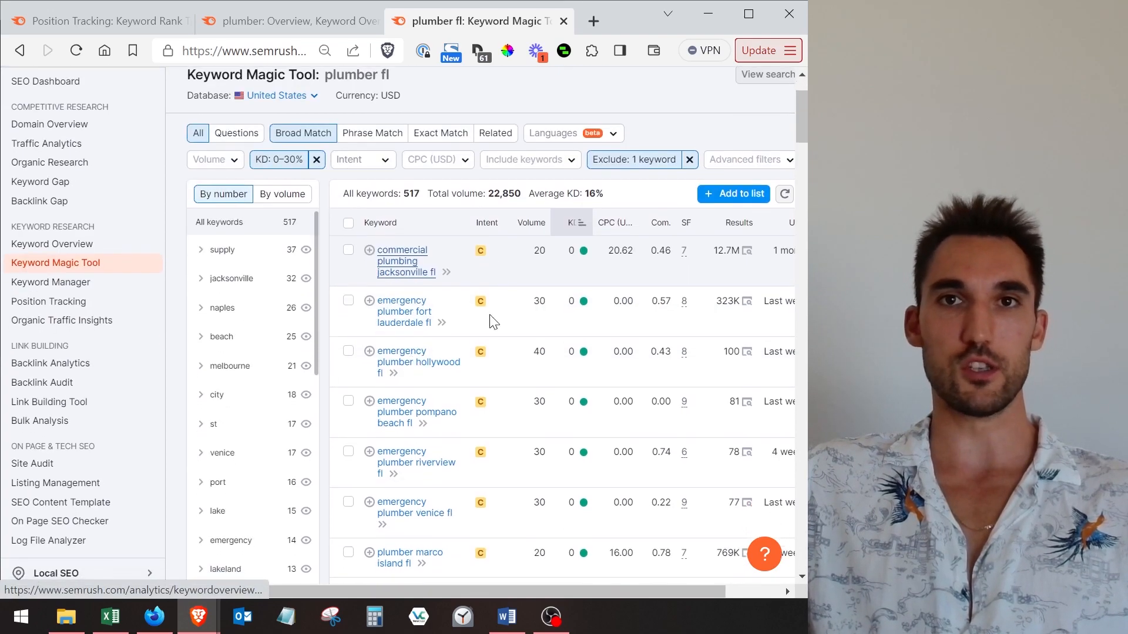
{"action": "scroll", "coordinate": [449, 268], "scroll_direction": "down", "scroll_amount": 1}
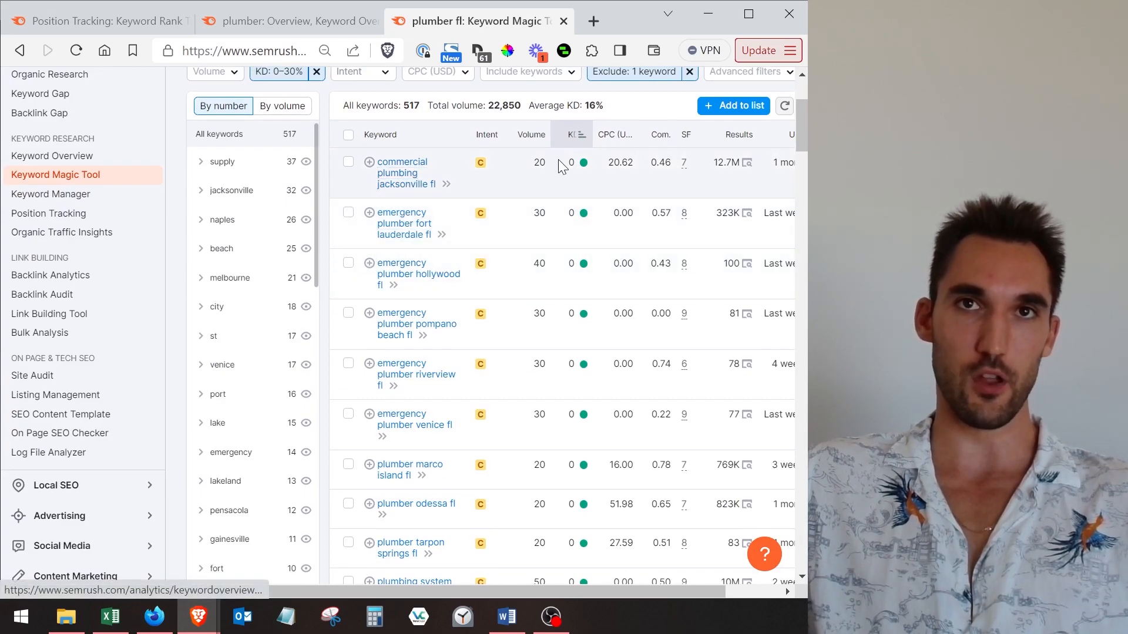
{"action": "mouse_move", "coordinate": [579, 159]}
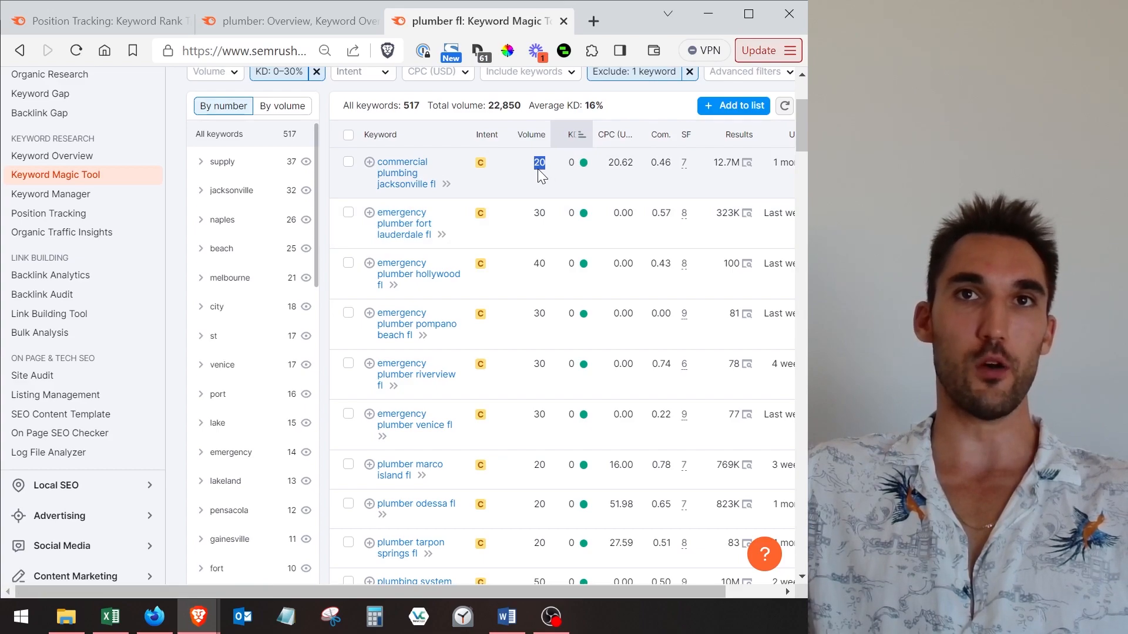
{"action": "scroll", "coordinate": [538, 168], "scroll_direction": "up", "scroll_amount": 3}
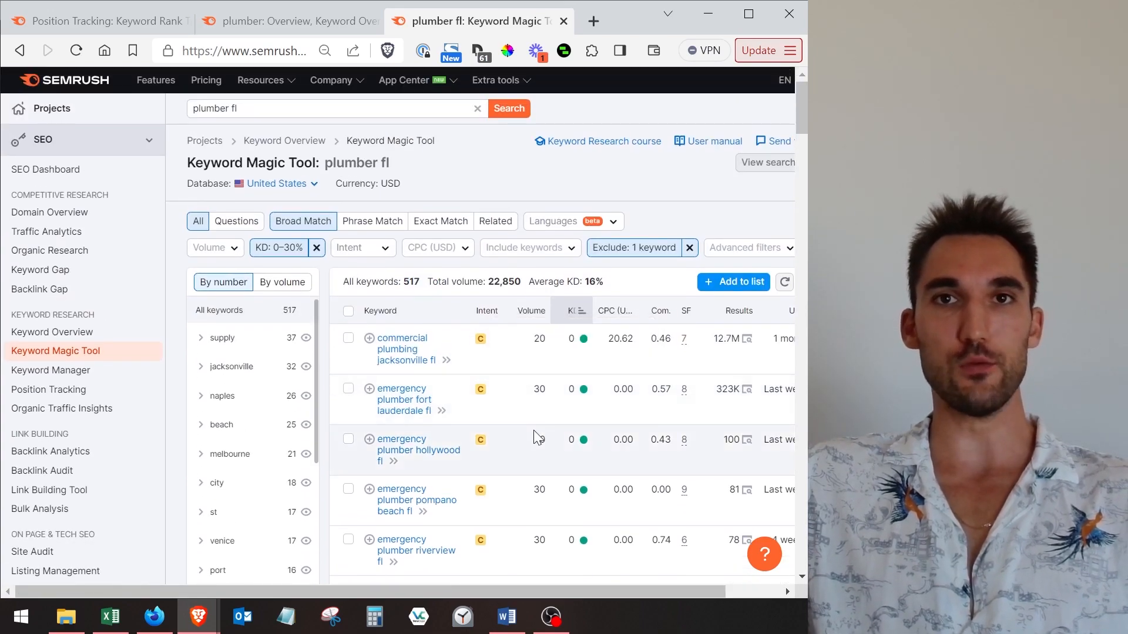
{"action": "scroll", "coordinate": [534, 406], "scroll_direction": "down", "scroll_amount": 3}
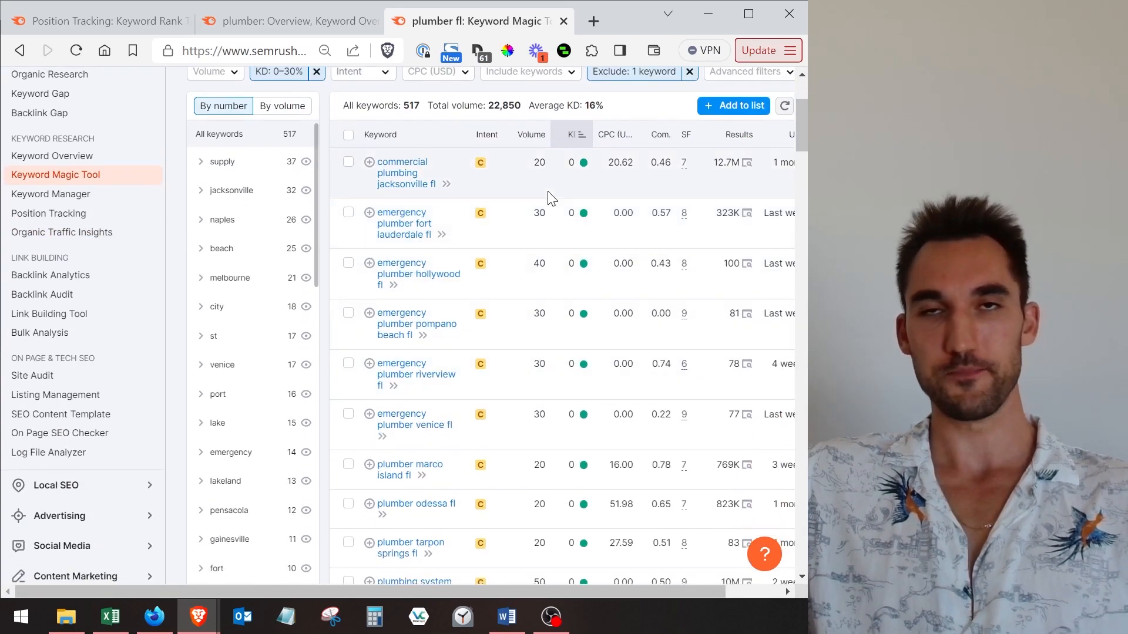
{"action": "scroll", "coordinate": [470, 191], "scroll_direction": "up", "scroll_amount": 2}
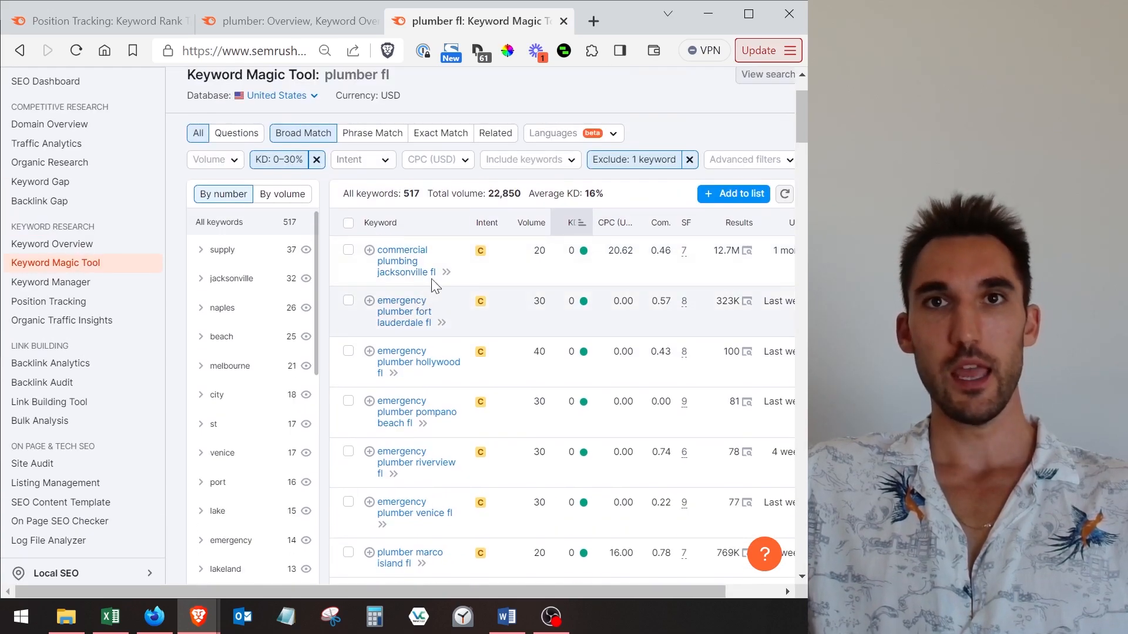
{"action": "scroll", "coordinate": [407, 207], "scroll_direction": "down", "scroll_amount": 2}
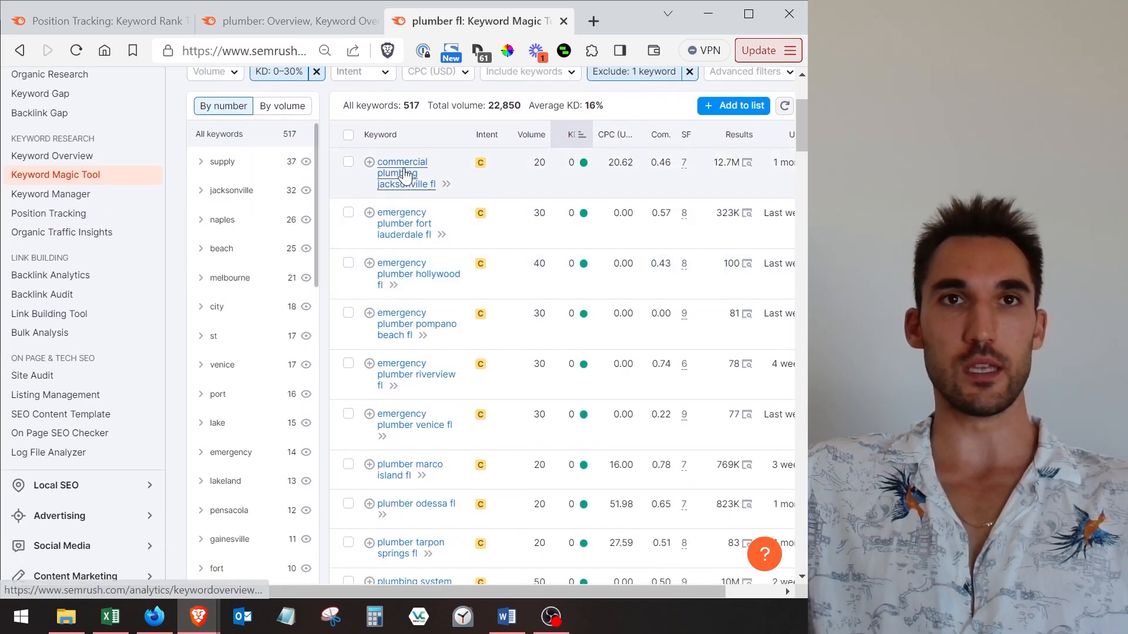
Step: Look through the Florida city variations further down the "plumber fl" list and compare them with the first results
{"action": "scroll", "coordinate": [416, 391], "scroll_direction": "down", "scroll_amount": 5}
{"action": "scroll", "coordinate": [418, 379], "scroll_direction": "down", "scroll_amount": 2}
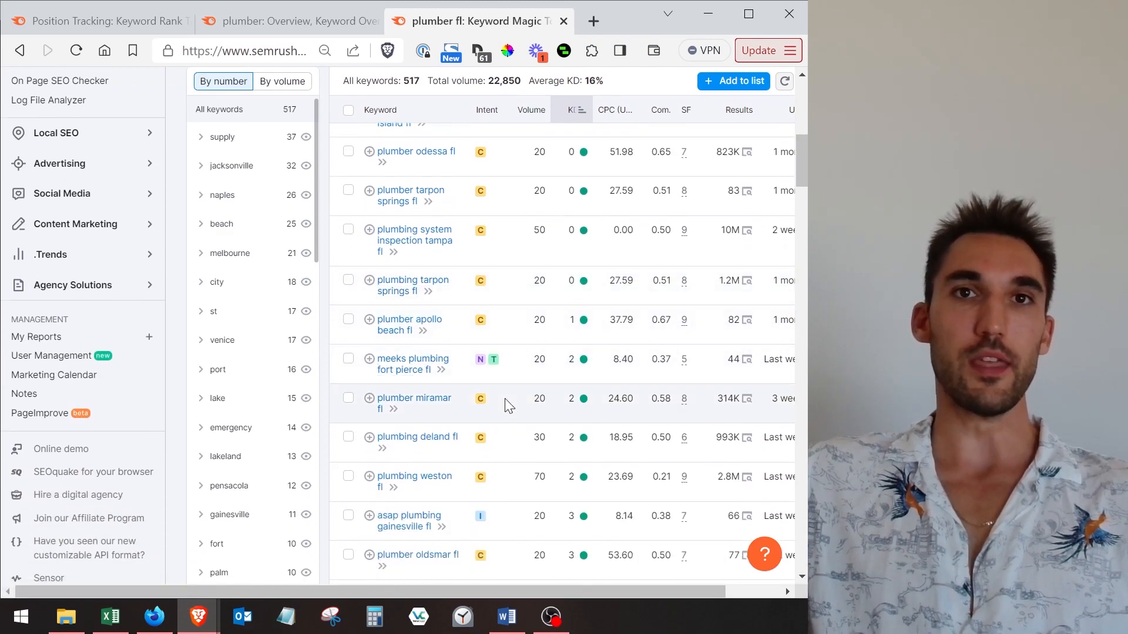
{"action": "scroll", "coordinate": [506, 399], "scroll_direction": "up", "scroll_amount": 6}
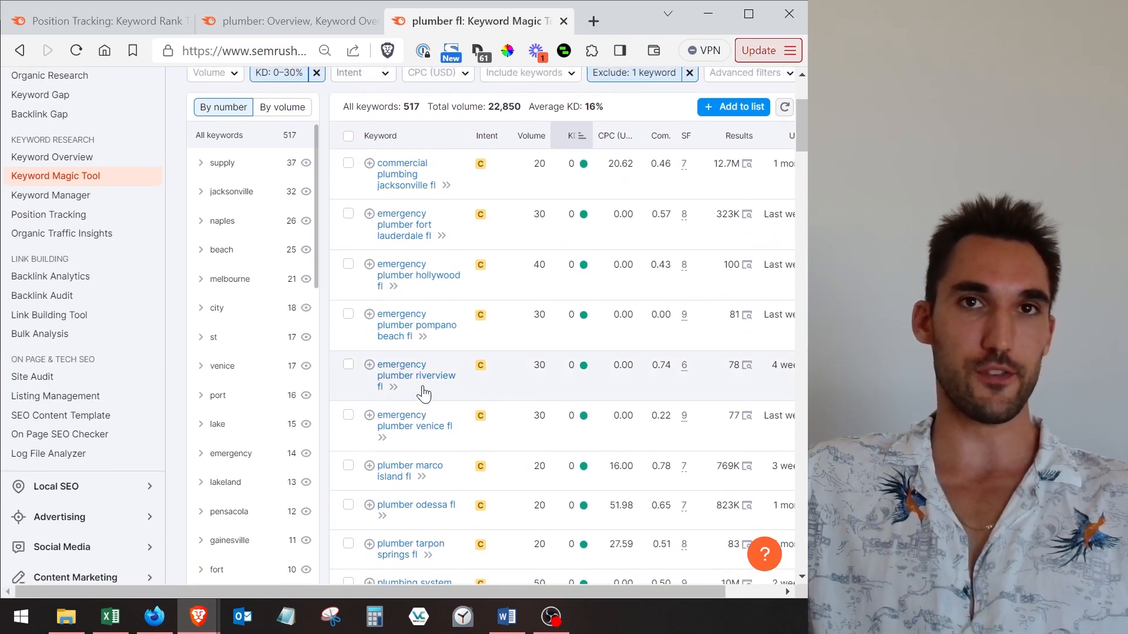
{"action": "scroll", "coordinate": [423, 394], "scroll_direction": "up", "scroll_amount": 2}
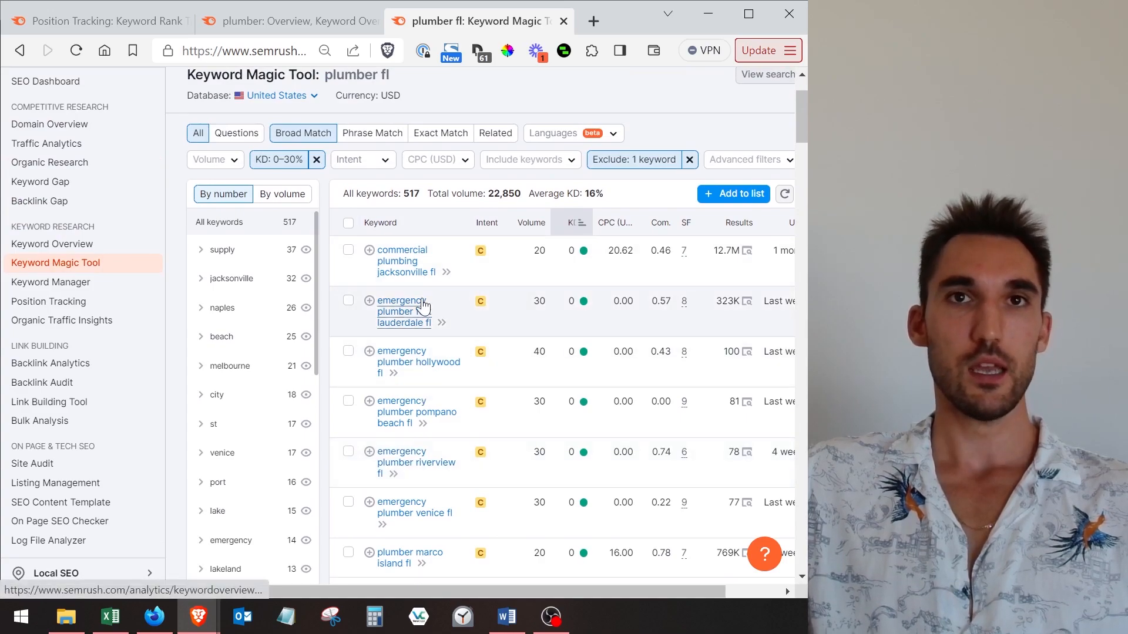
{"action": "scroll", "coordinate": [431, 285], "scroll_direction": "down", "scroll_amount": 2}
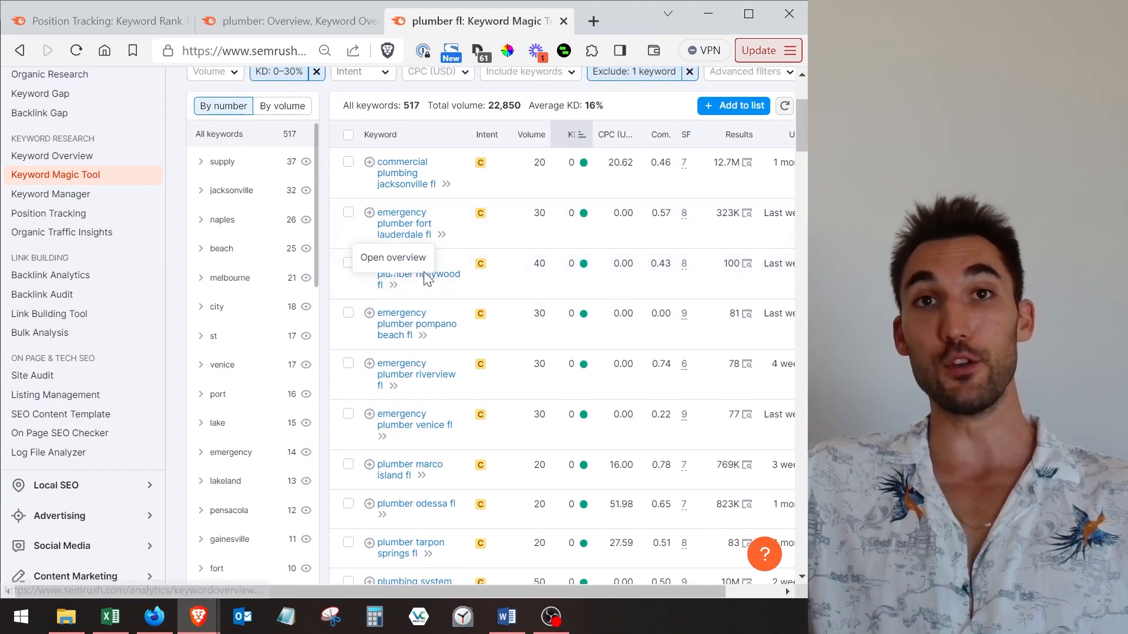
{"action": "scroll", "coordinate": [445, 236], "scroll_direction": "up", "scroll_amount": 2}
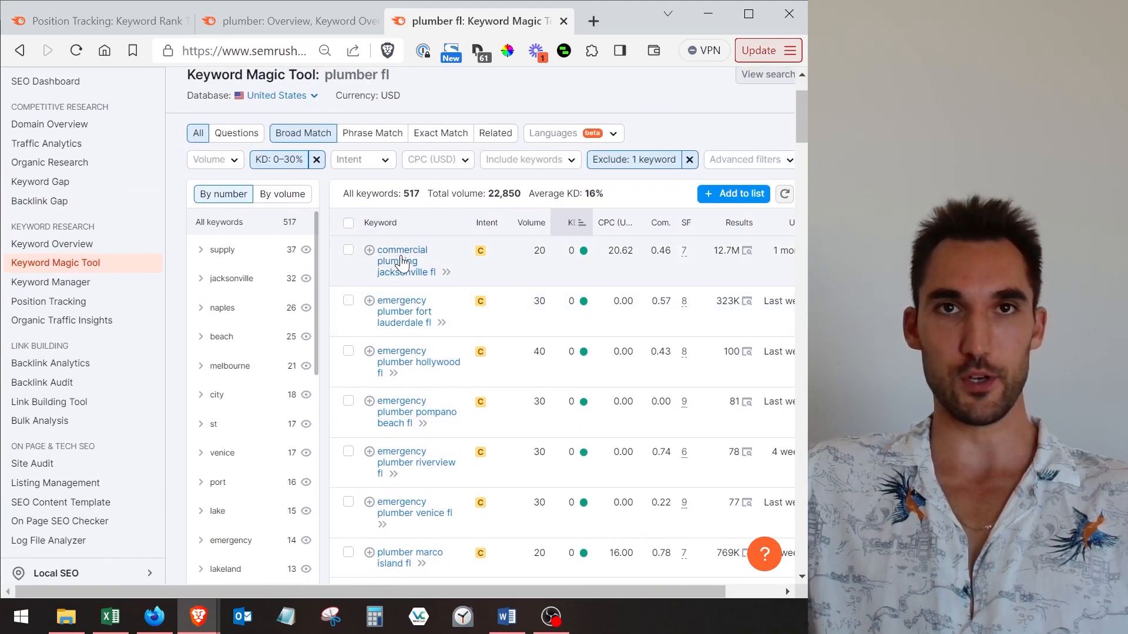
{"action": "scroll", "coordinate": [411, 258], "scroll_direction": "down", "scroll_amount": 2}
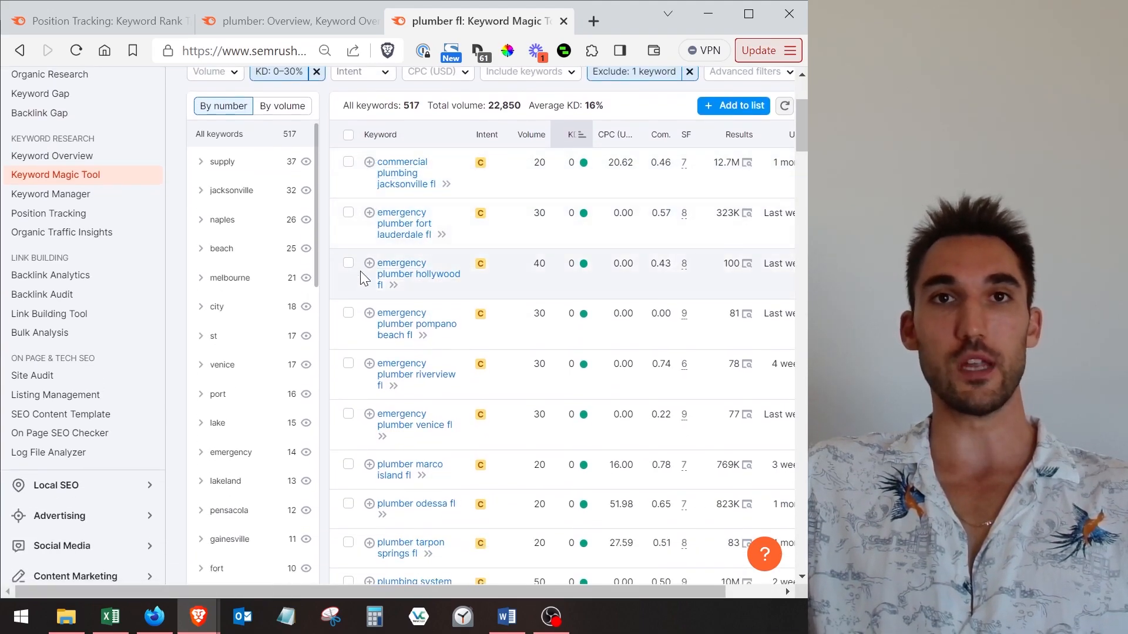
{"action": "scroll", "coordinate": [410, 325], "scroll_direction": "down", "scroll_amount": 2}
{"action": "scroll", "coordinate": [411, 317], "scroll_direction": "down", "scroll_amount": 4}
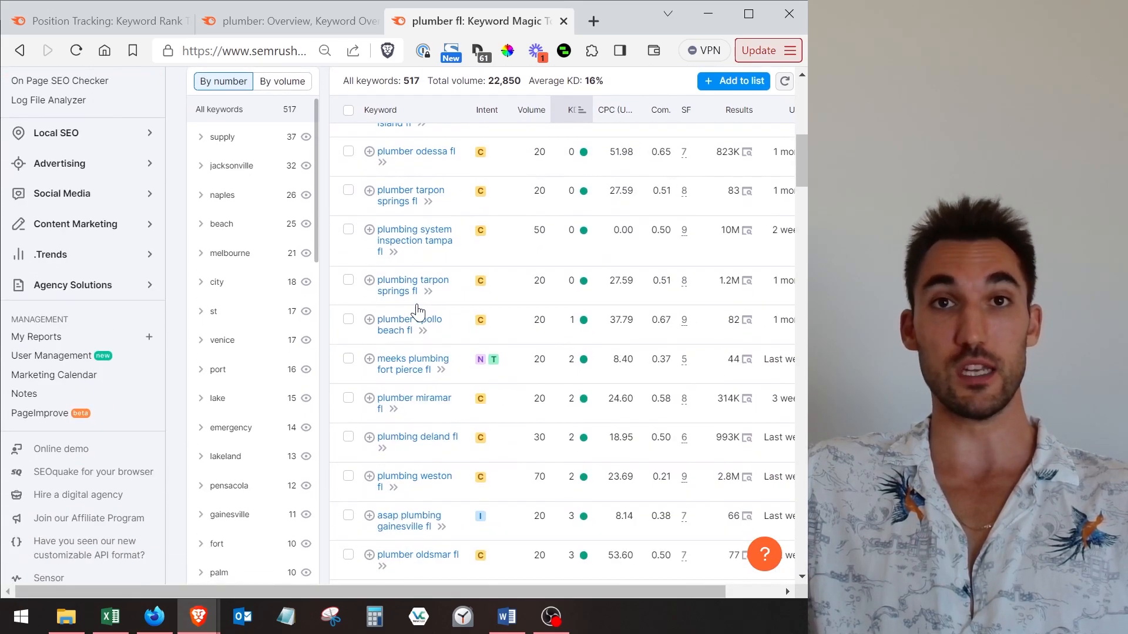
{"action": "scroll", "coordinate": [417, 305], "scroll_direction": "down", "scroll_amount": 7}
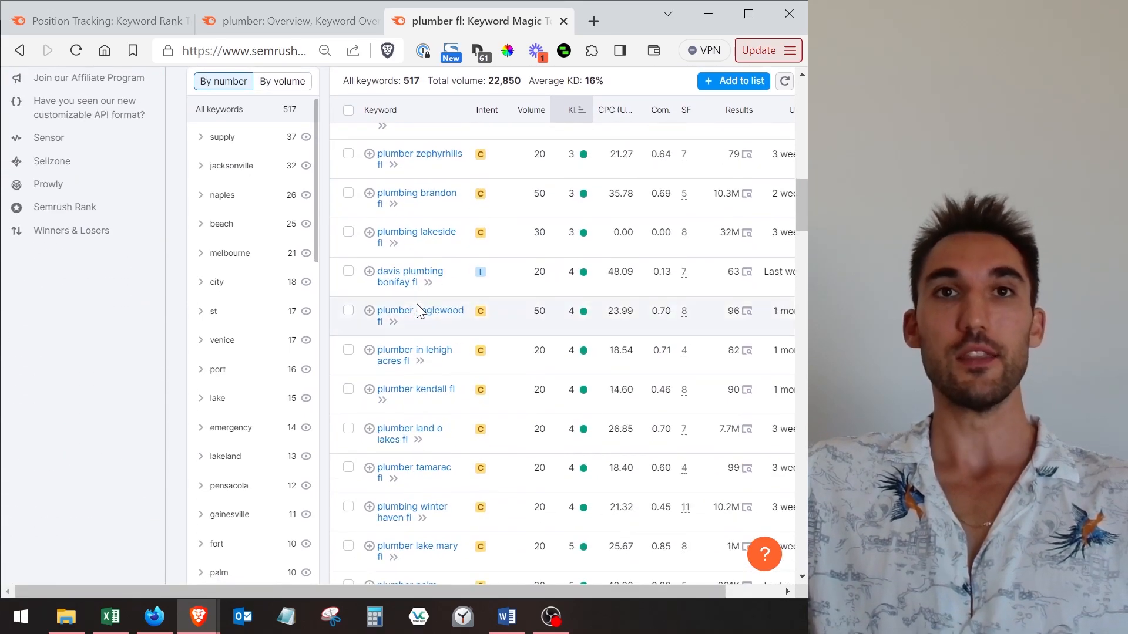
{"action": "scroll", "coordinate": [425, 303], "scroll_direction": "up", "scroll_amount": 14}
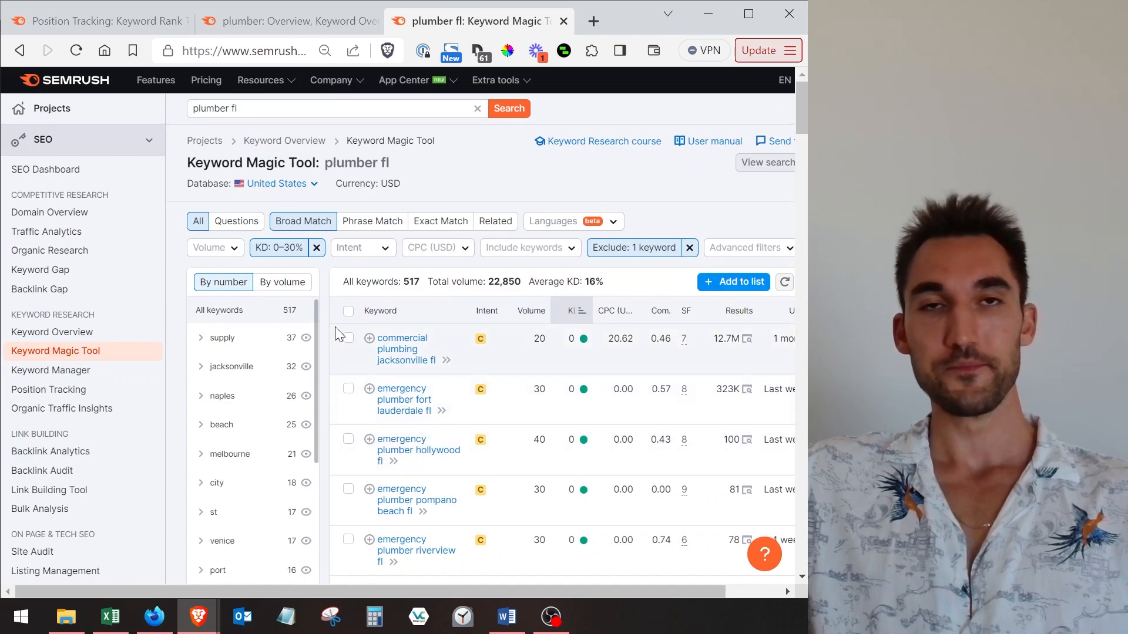
Step: Read the difficulty explanation for the easiest "plumber fl" keywords and review the ranges in the keyword difficulty filter
{"action": "scroll", "coordinate": [587, 365], "scroll_direction": "down", "scroll_amount": 3}
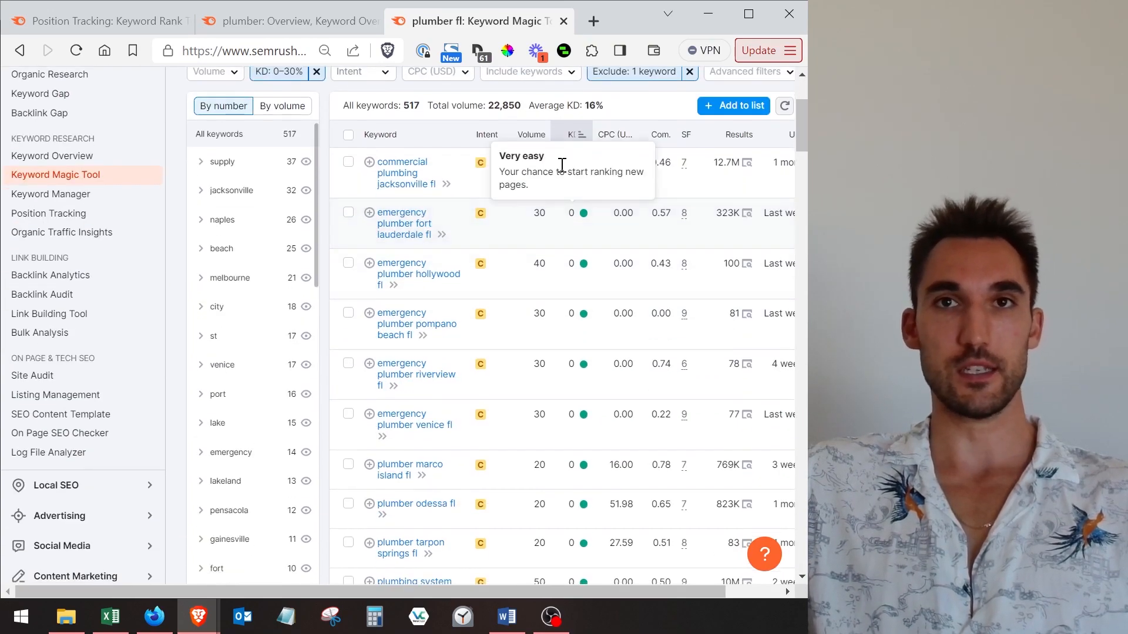
{"action": "scroll", "coordinate": [382, 206], "scroll_direction": "up", "scroll_amount": 1}
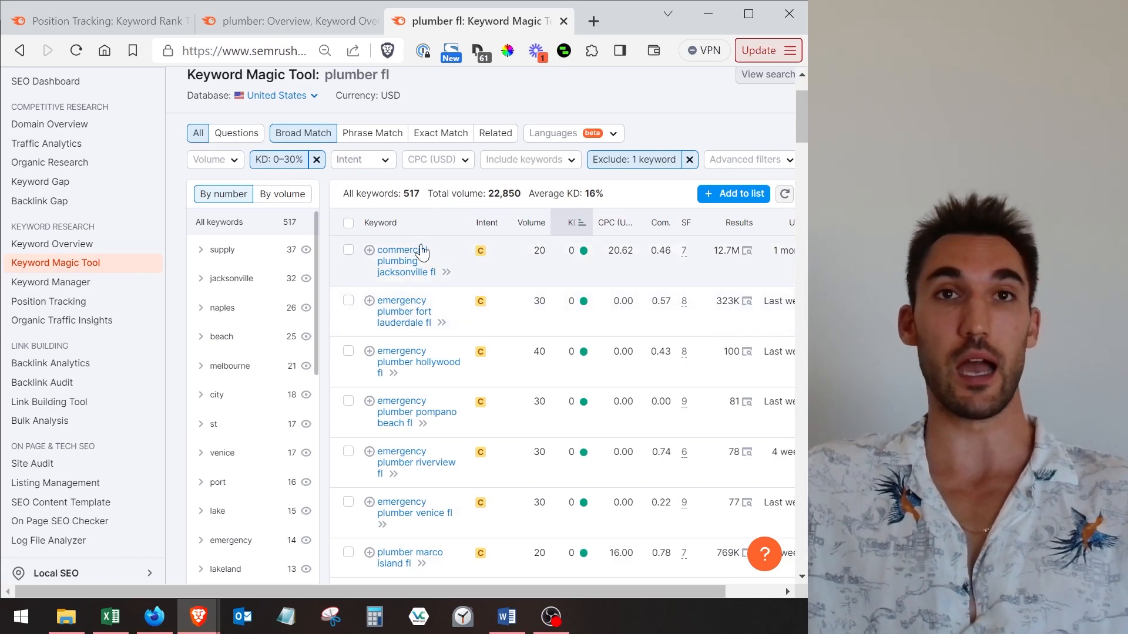
{"action": "left_click", "coordinate": [290, 160]}
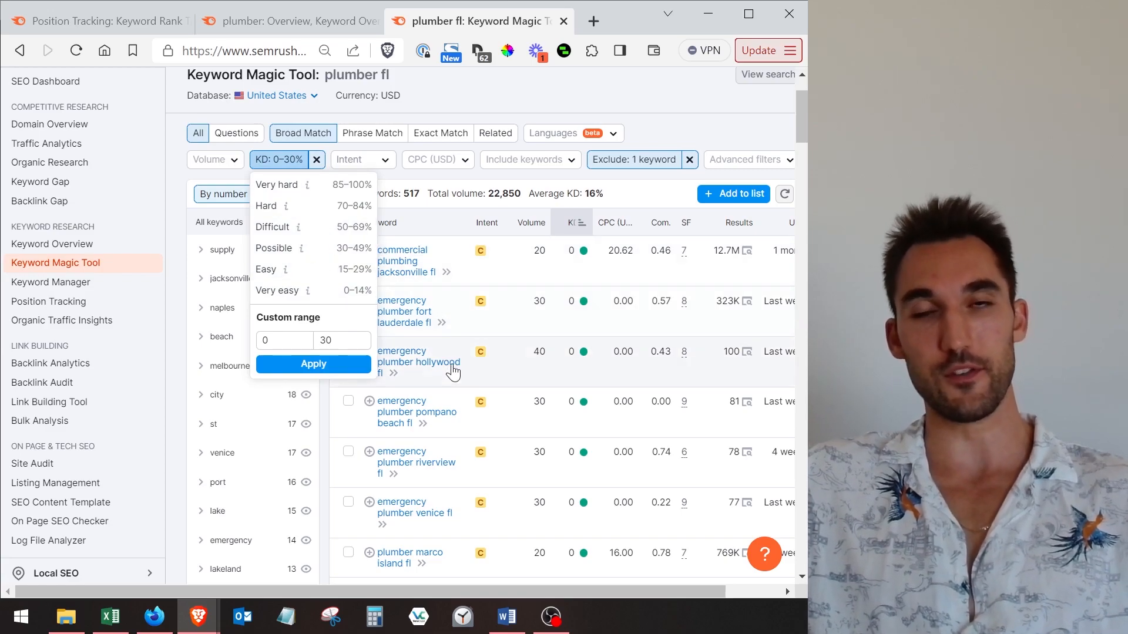
{"action": "left_click", "coordinate": [692, 120]}
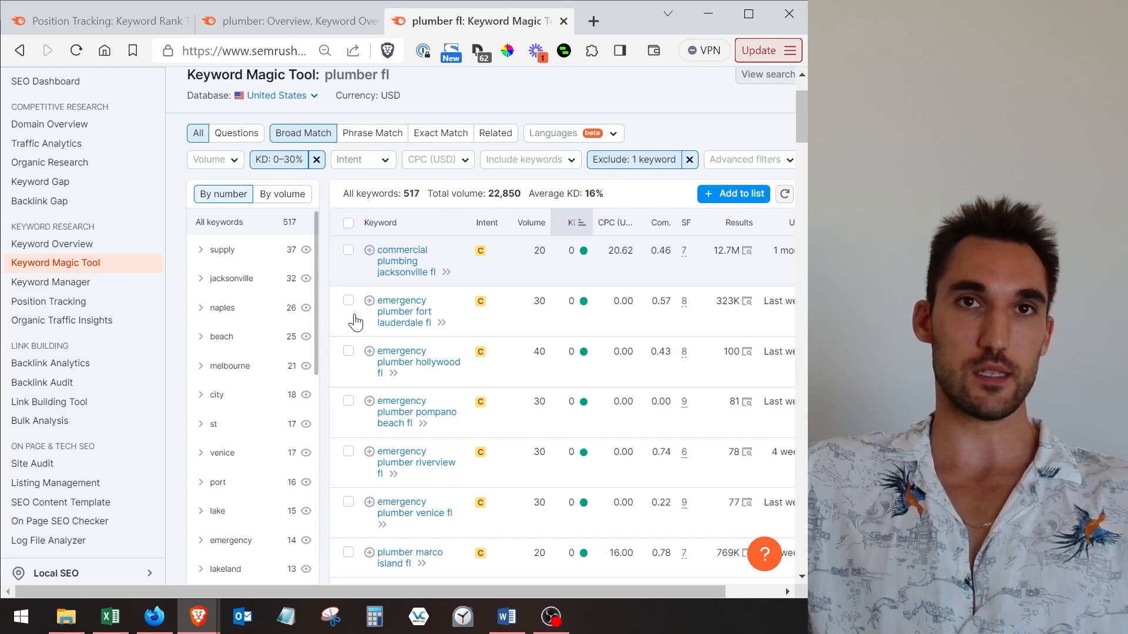
Step: Select "commercial plumbing jacksonville fl" and the "emergency plumber" keywords for Fort Lauderdale, Pompano Beach and Riverview
{"action": "left_click", "coordinate": [348, 250]}
{"action": "left_click", "coordinate": [349, 301]}
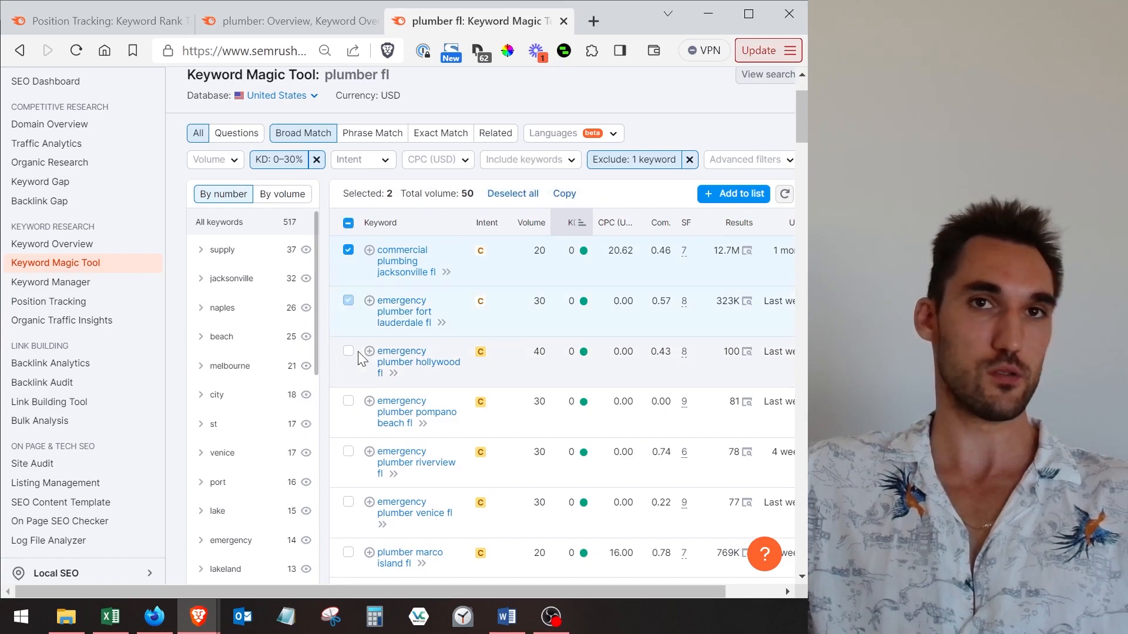
{"action": "left_click", "coordinate": [348, 401]}
{"action": "scroll", "coordinate": [341, 423], "scroll_direction": "down", "scroll_amount": 1}
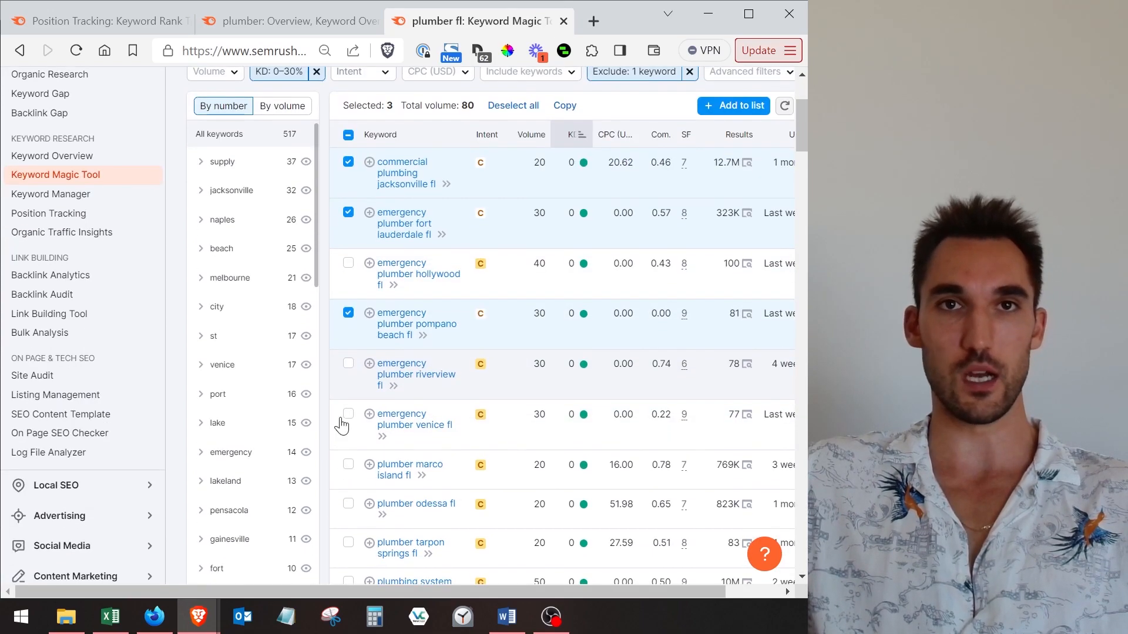
{"action": "left_click", "coordinate": [349, 365]}
Step: Add "plumber tarpon springs fl" and "plumbing system inspection tampa fl" to the keyword selection
{"action": "scroll", "coordinate": [343, 444], "scroll_direction": "down", "scroll_amount": 3}
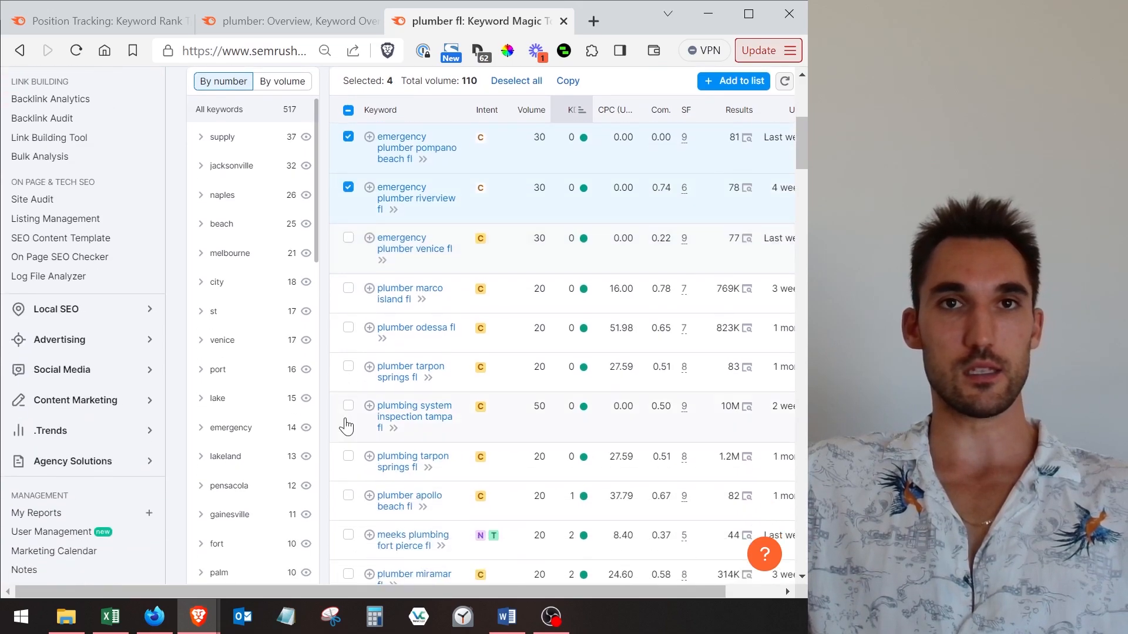
{"action": "left_click", "coordinate": [349, 370]}
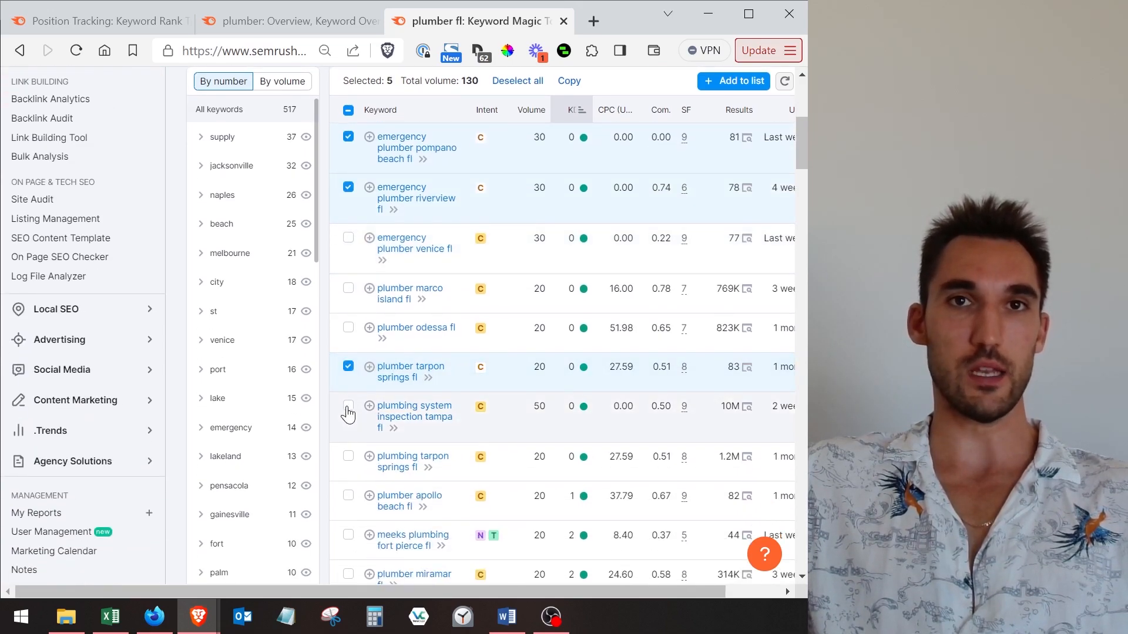
{"action": "left_click", "coordinate": [348, 408]}
Step: Create a keyword list named "Plumber FL 0-30" and add the selected keywords to it
{"action": "scroll", "coordinate": [369, 416], "scroll_direction": "up", "scroll_amount": 5}
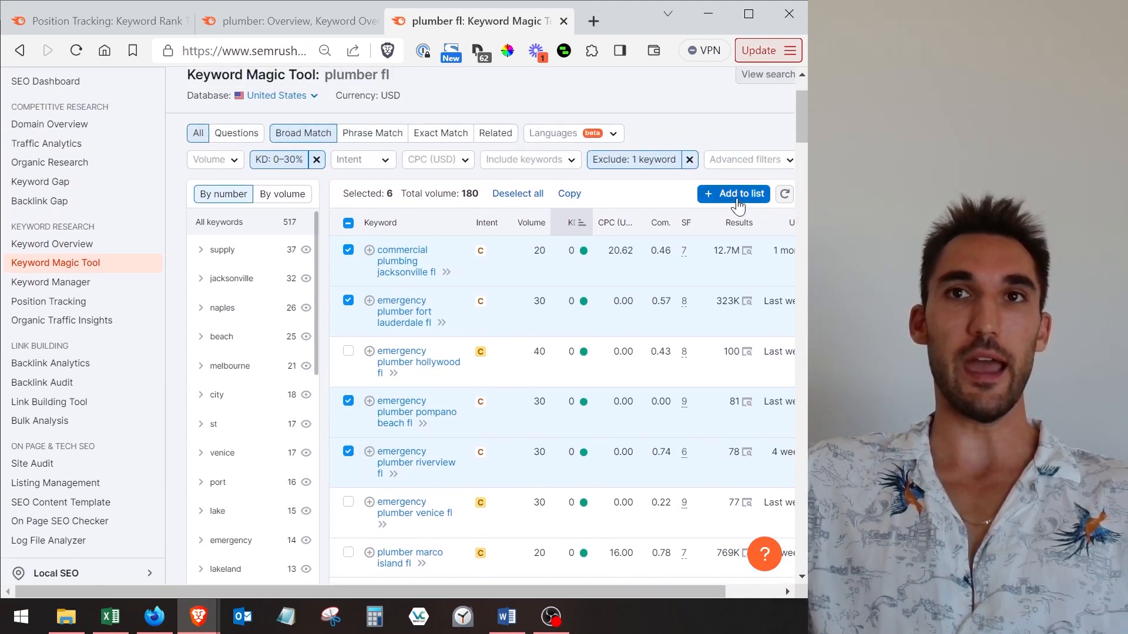
{"action": "left_click_drag", "start_coordinate": [717, 592], "coordinate": [770, 592]}
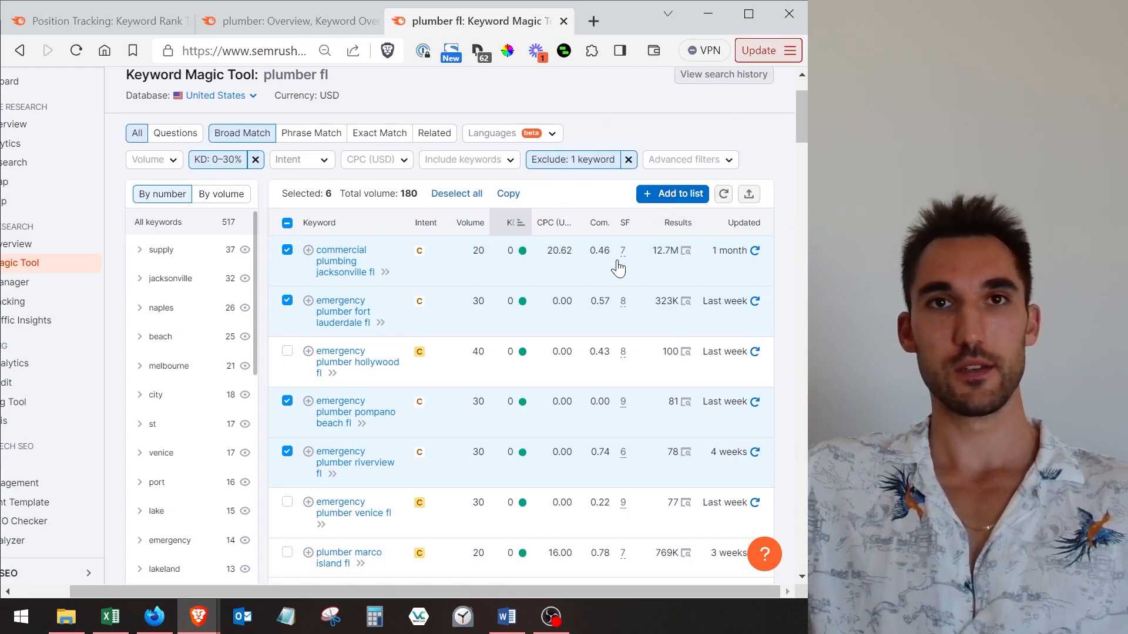
{"action": "left_click", "coordinate": [658, 194]}
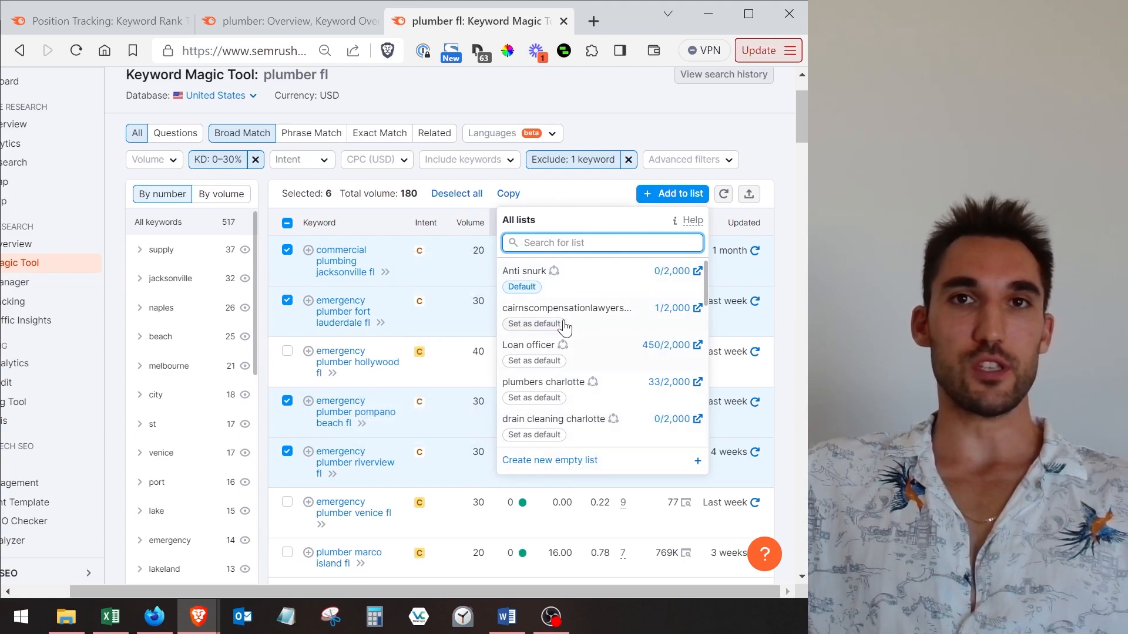
{"action": "left_click", "coordinate": [576, 462]}
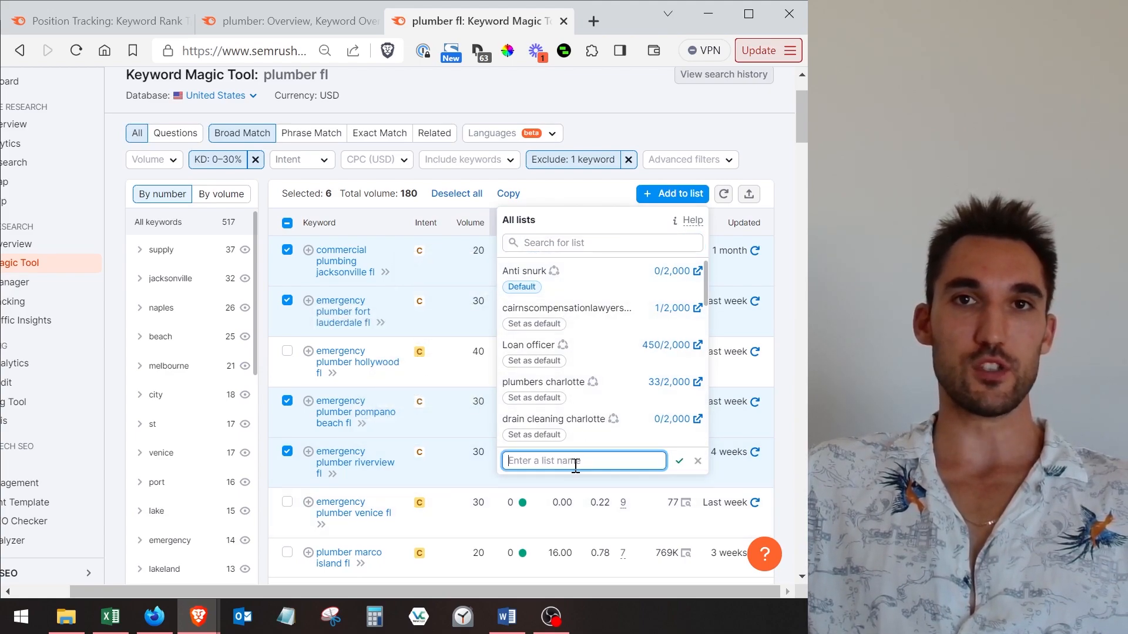
{"action": "type", "text": "Plumber FL "}
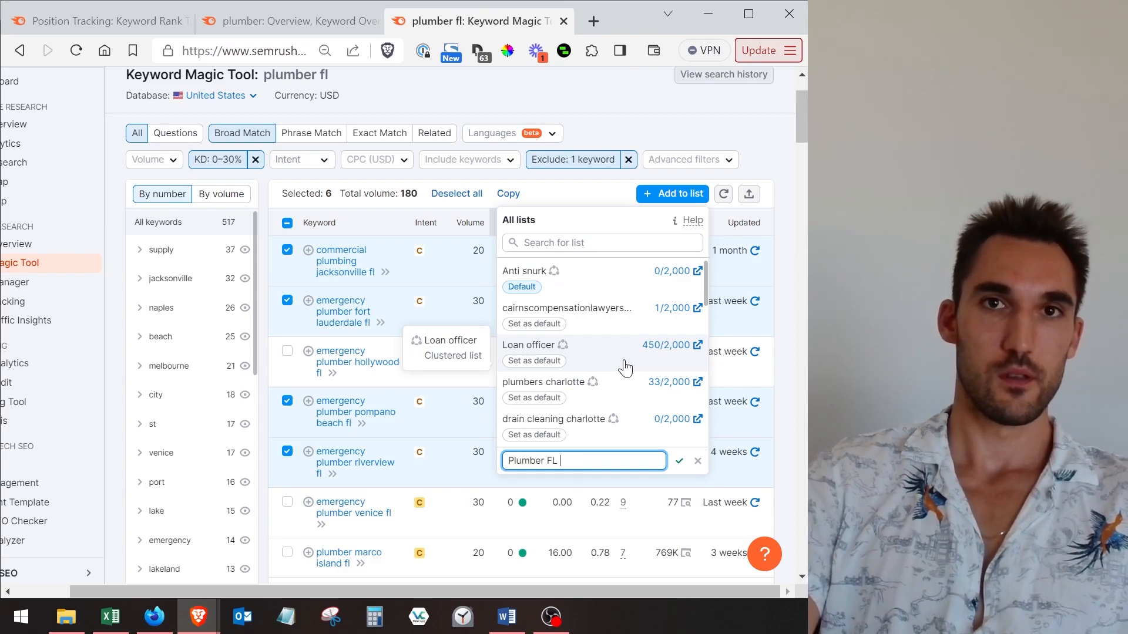
{"action": "type", "text": "0-30"}
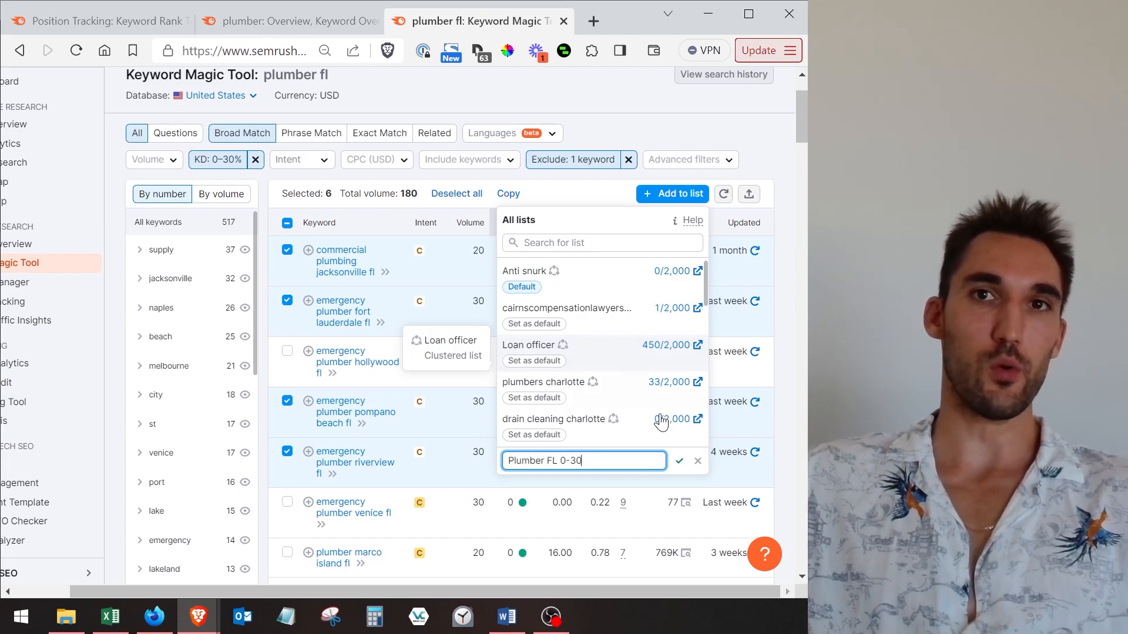
{"action": "left_click", "coordinate": [682, 462]}
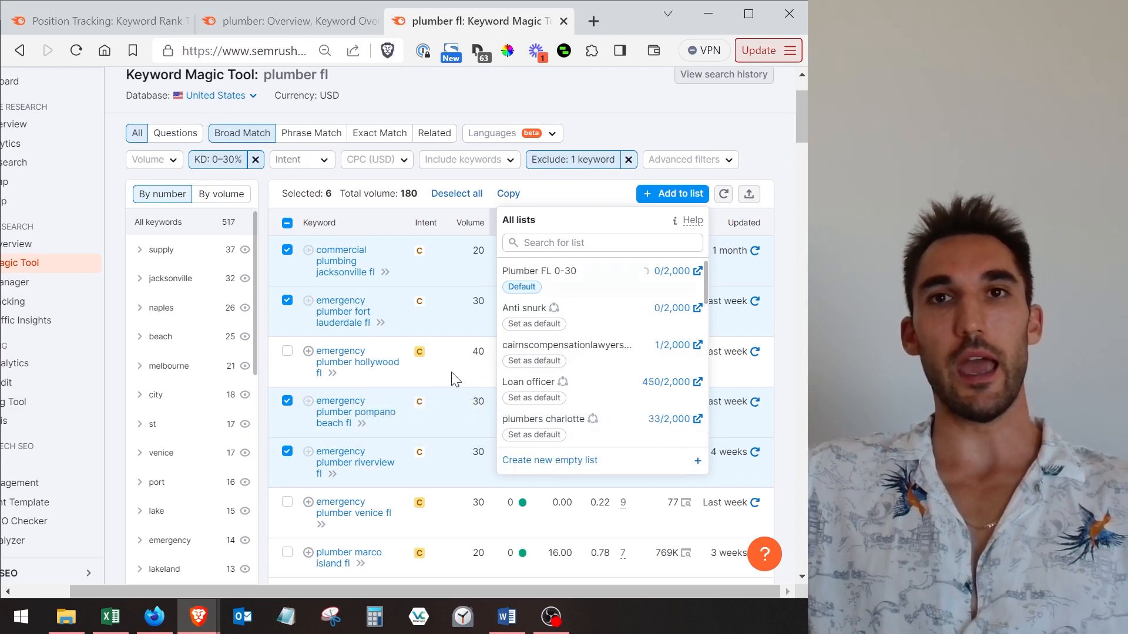
{"action": "left_click", "coordinate": [546, 279]}
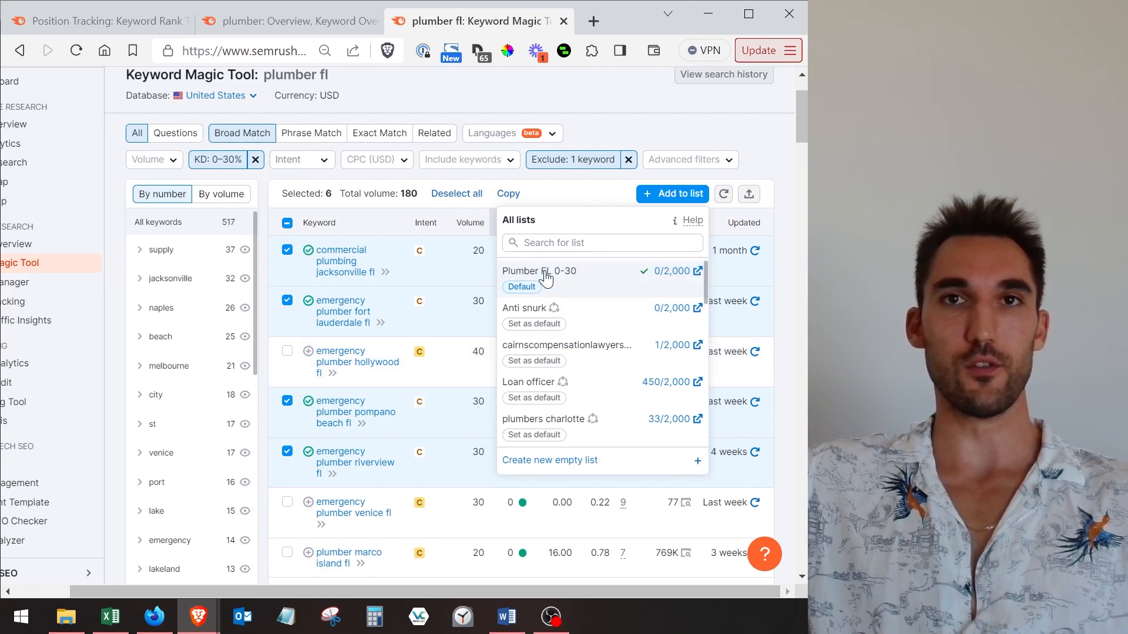
Step: Open the Keyword Manager in a separate tab and view the keywords saved in the "Plumber FL 0-30" list
{"action": "scroll", "coordinate": [546, 276], "scroll_direction": "up", "scroll_amount": 1}
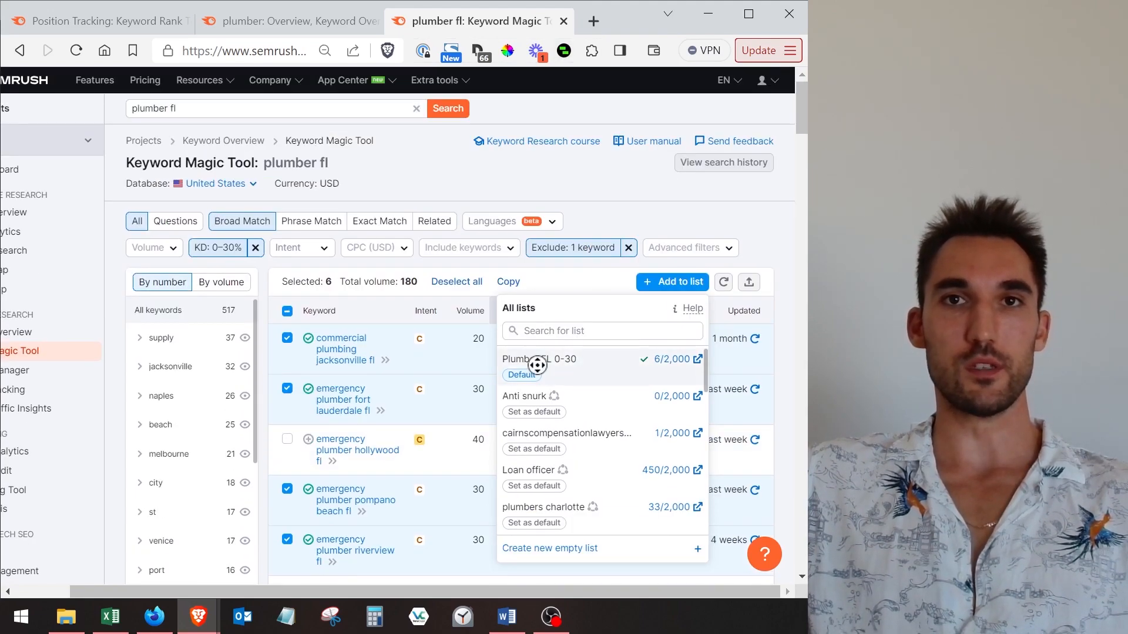
{"action": "left_click_drag", "start_coordinate": [527, 593], "coordinate": [424, 593]}
{"action": "left_click", "coordinate": [118, 438]}
{"action": "middle_click", "coordinate": [82, 370]}
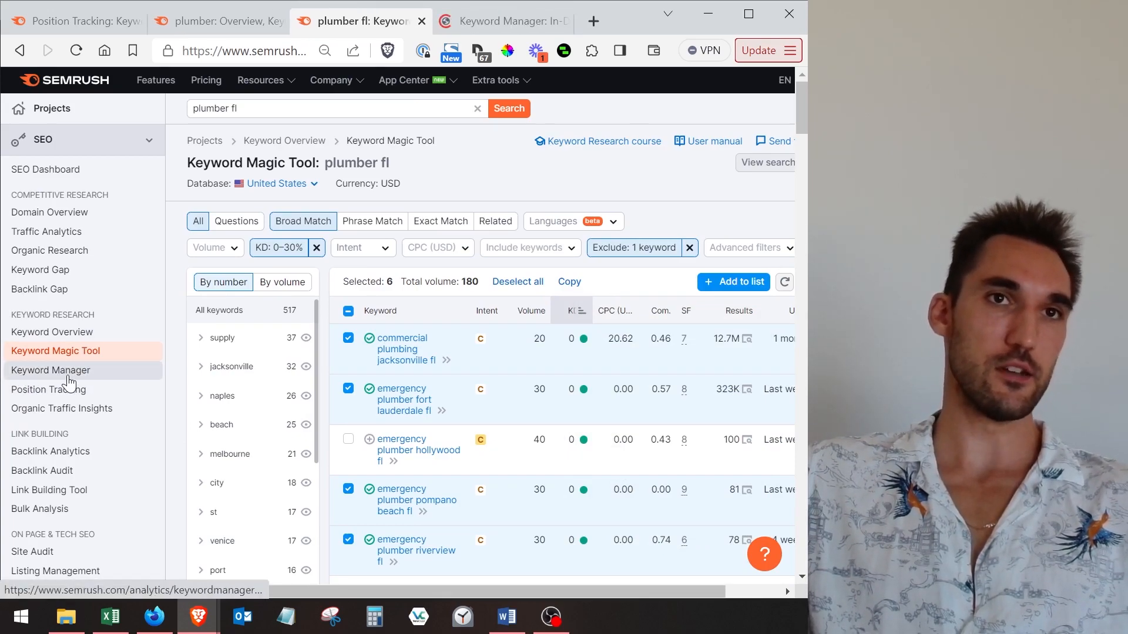
{"action": "key", "text": "ctrl+Tab"}
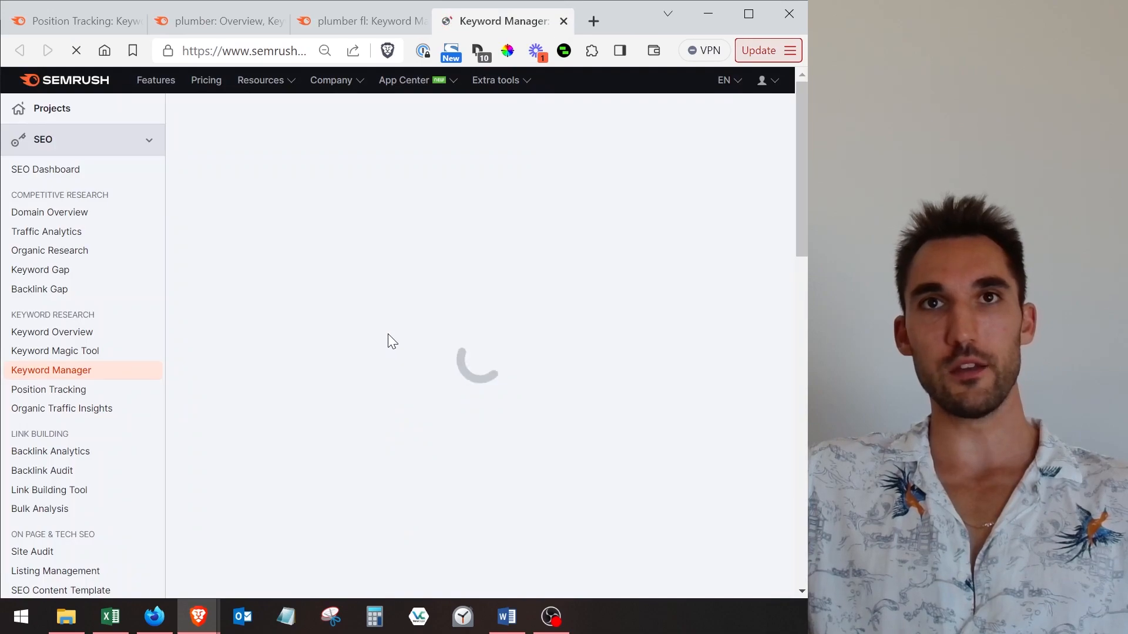
{"action": "scroll", "coordinate": [395, 307], "scroll_direction": "down", "scroll_amount": 2}
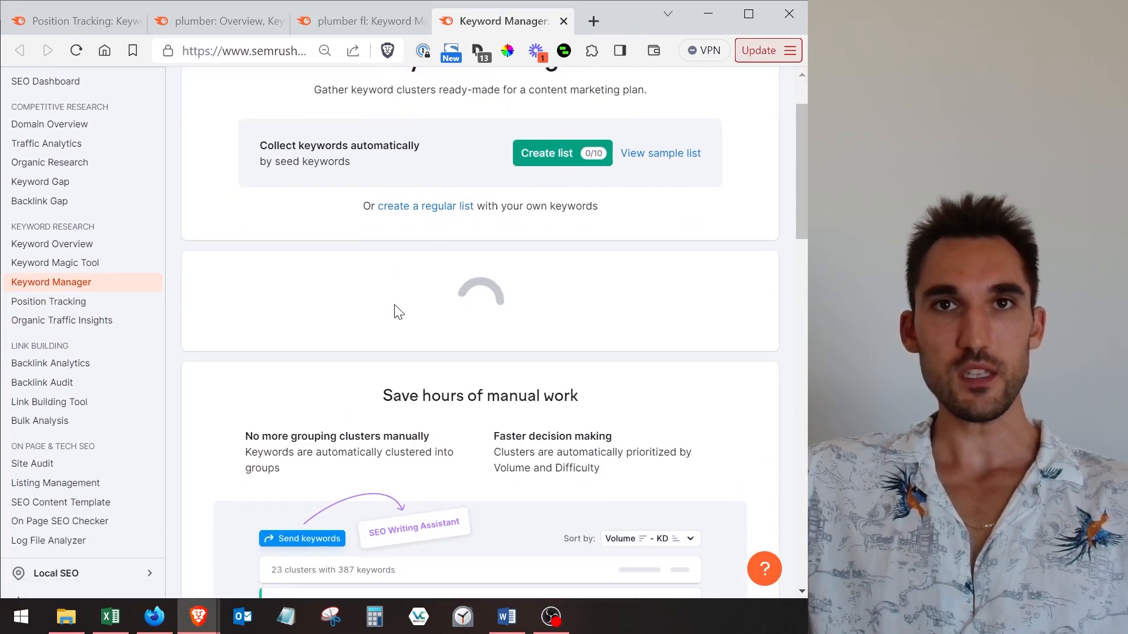
{"action": "scroll", "coordinate": [378, 367], "scroll_direction": "down", "scroll_amount": 3}
{"action": "left_click", "coordinate": [333, 297]}
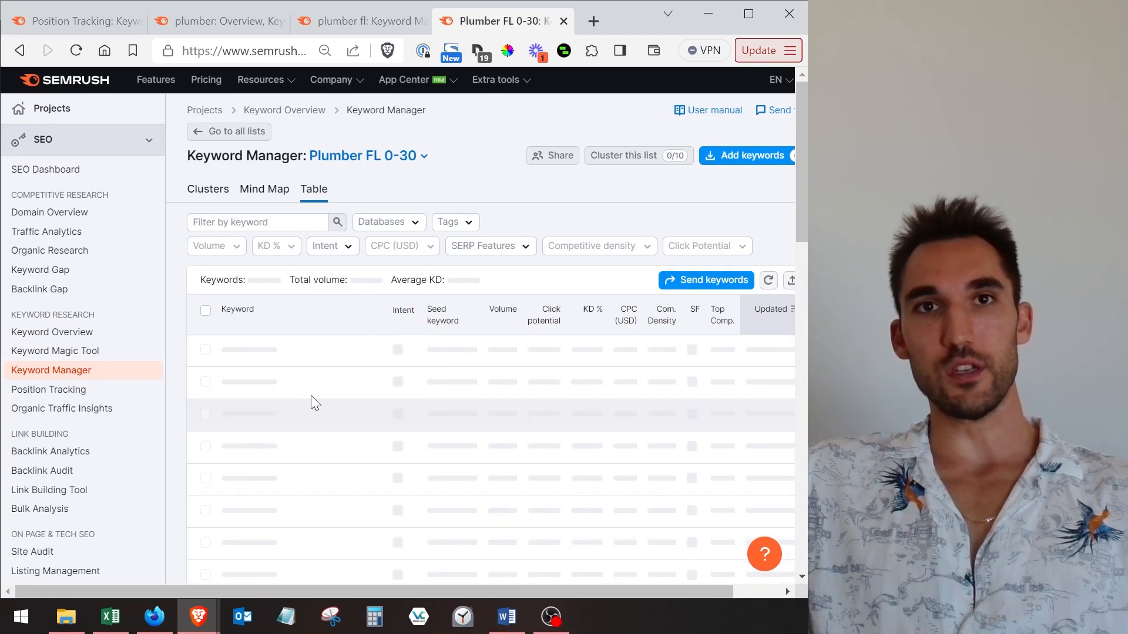
{"action": "scroll", "coordinate": [323, 382], "scroll_direction": "down", "scroll_amount": 2}
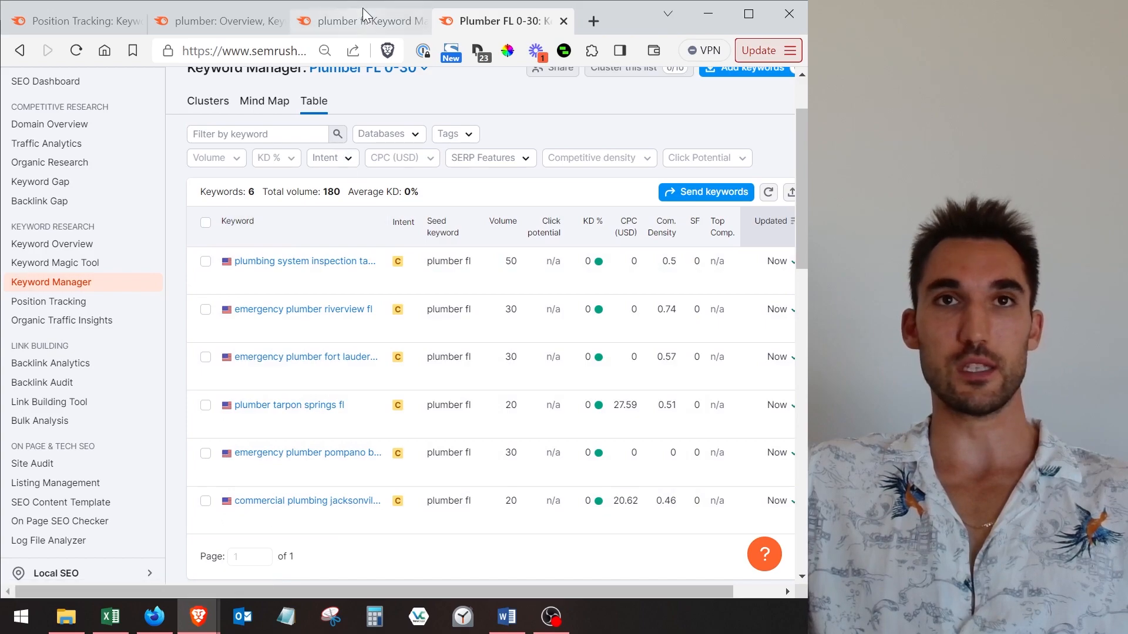
Step: Return to the "plumber fl" results in the Keyword Magic Tool and clear the whole keyword selection
{"action": "left_click", "coordinate": [353, 21]}
{"action": "scroll", "coordinate": [281, 414], "scroll_direction": "down", "scroll_amount": 3}
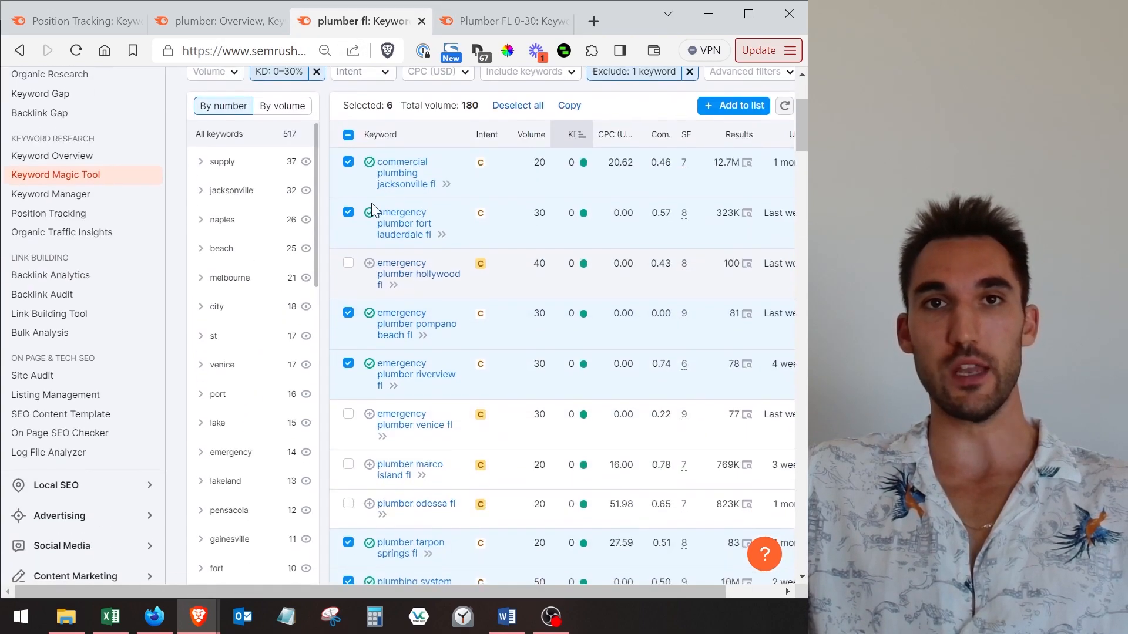
{"action": "left_click", "coordinate": [349, 136]}
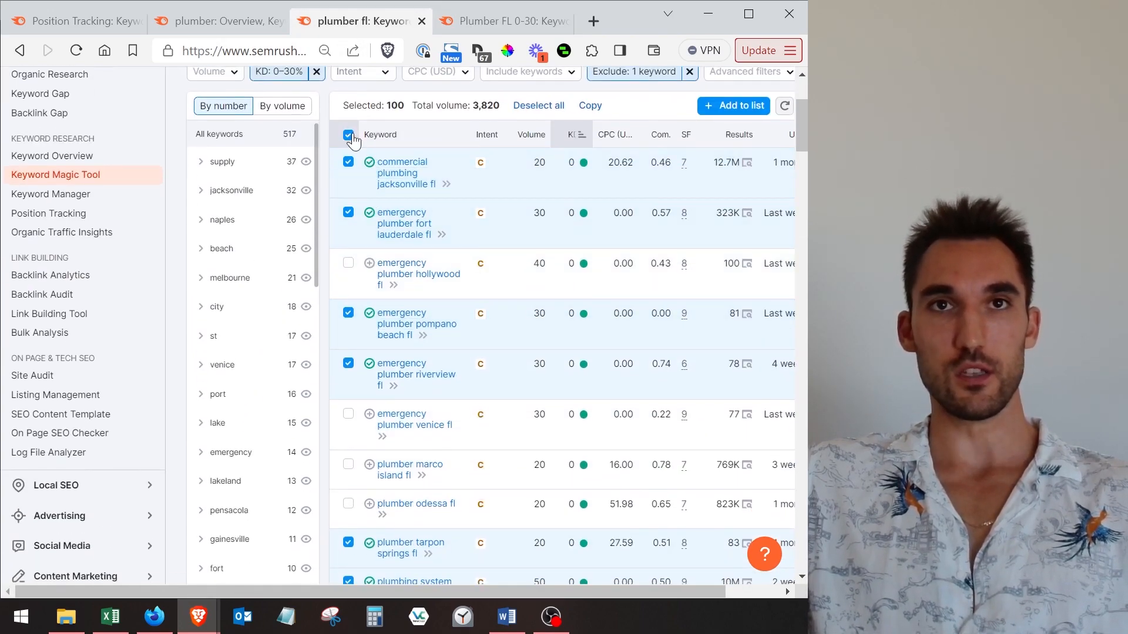
{"action": "left_click", "coordinate": [349, 136]}
Step: Select the "plumber" keywords for Kendall, Land O Lakes and Tamarac, plus "plumbing winter haven fl" and "commercial plumbing naples fl"
{"action": "scroll", "coordinate": [376, 235], "scroll_direction": "down", "scroll_amount": 5}
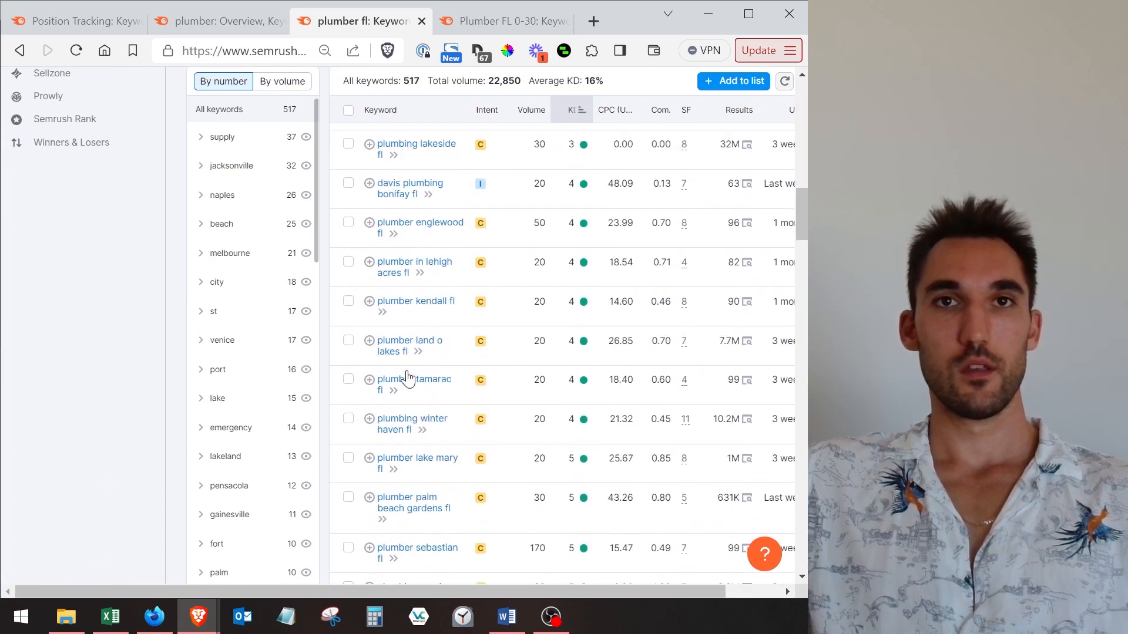
{"action": "left_click", "coordinate": [348, 301]}
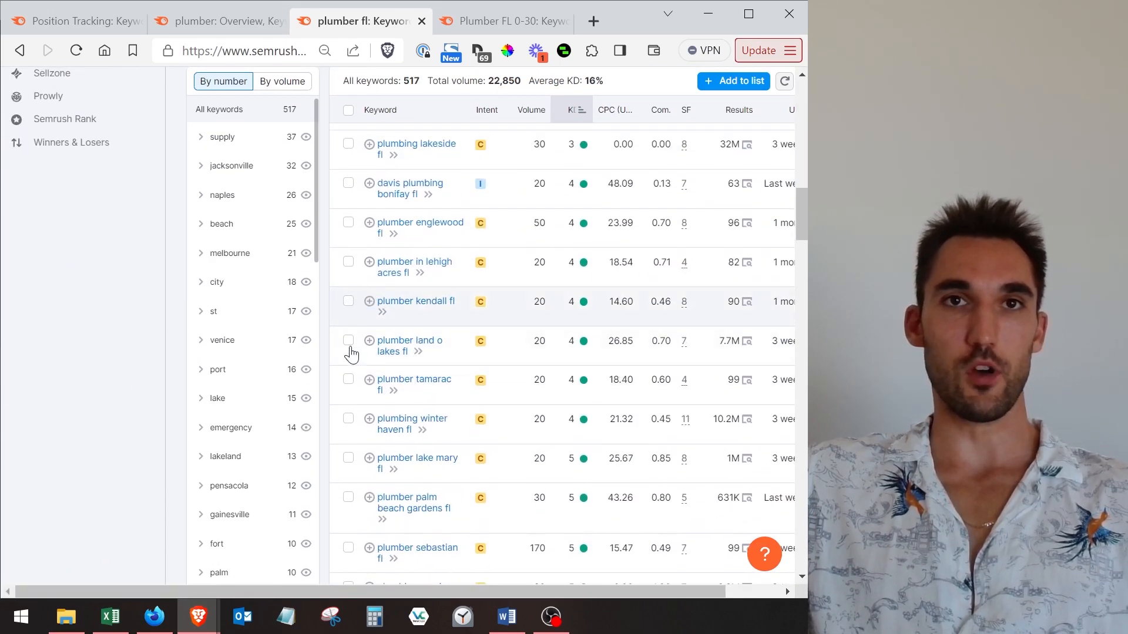
{"action": "left_click", "coordinate": [349, 341]}
{"action": "left_click", "coordinate": [349, 379]}
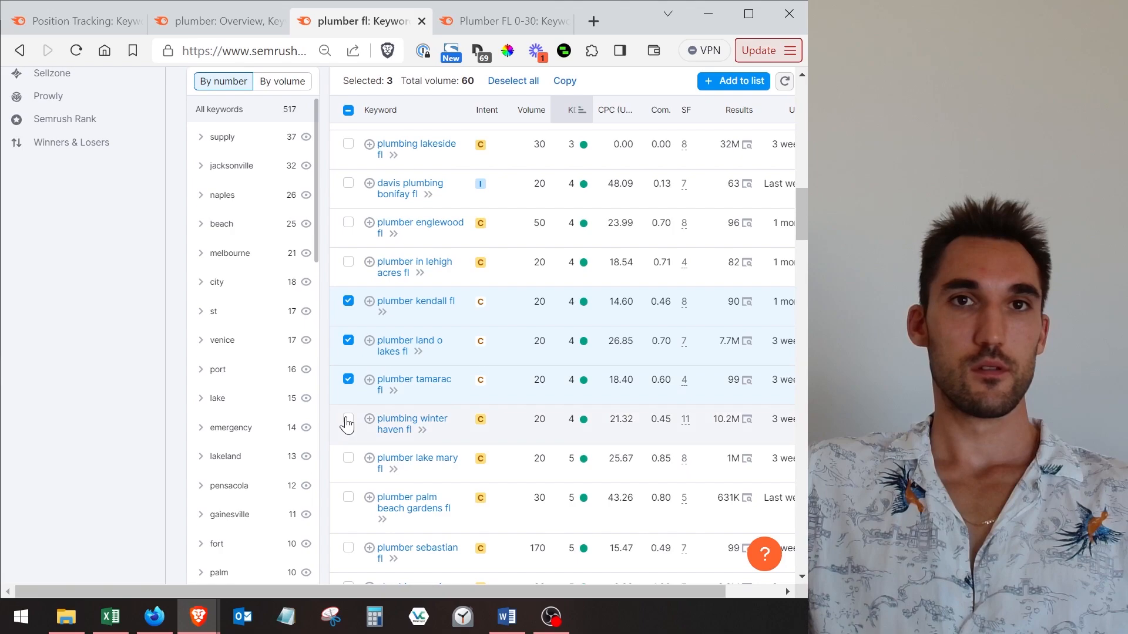
{"action": "left_click", "coordinate": [348, 419]}
{"action": "scroll", "coordinate": [356, 411], "scroll_direction": "down", "scroll_amount": 5}
{"action": "left_click", "coordinate": [348, 392]}
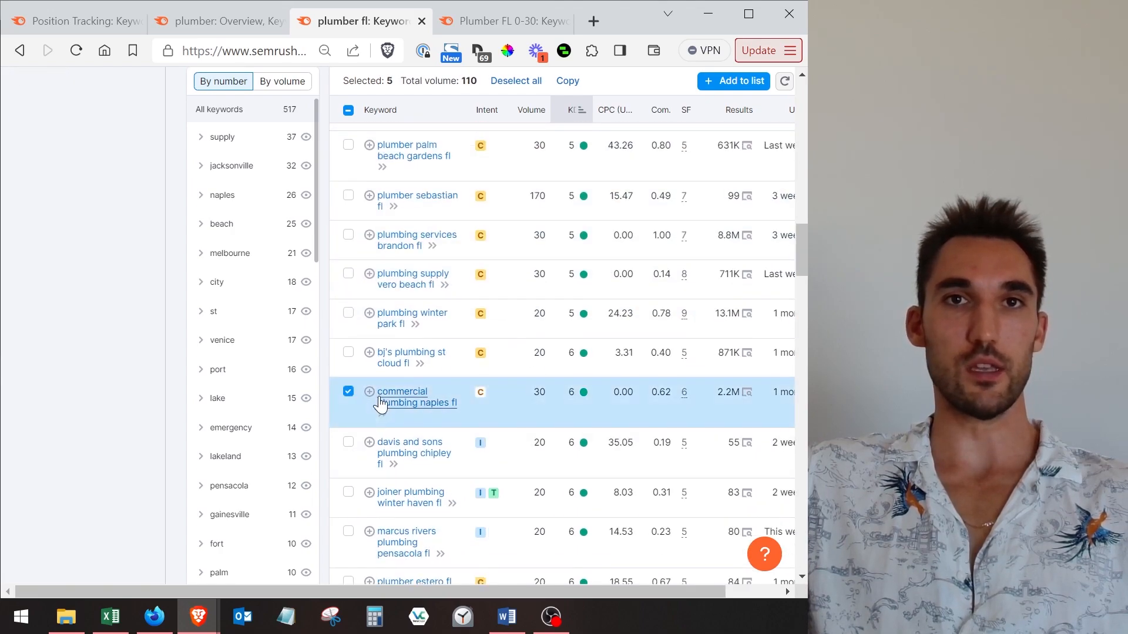
Step: Save "commercial plumbing naples fl" to the default list individually, and add all the selected keywords to the "Plumber FL 0-30" list
{"action": "left_click", "coordinate": [370, 394]}
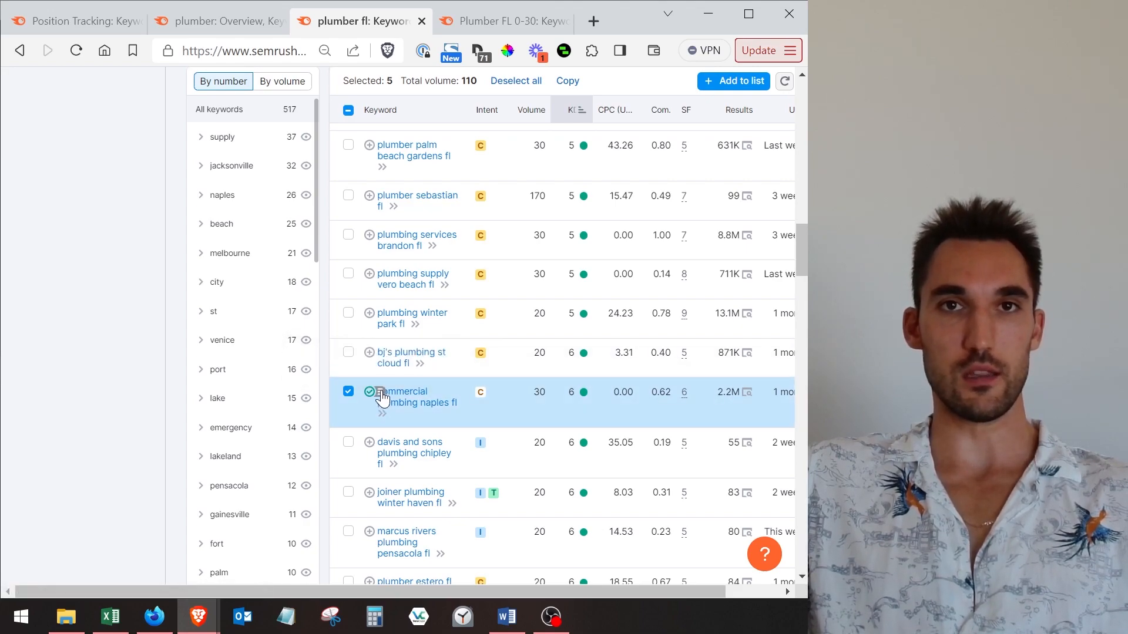
{"action": "left_click", "coordinate": [387, 399]}
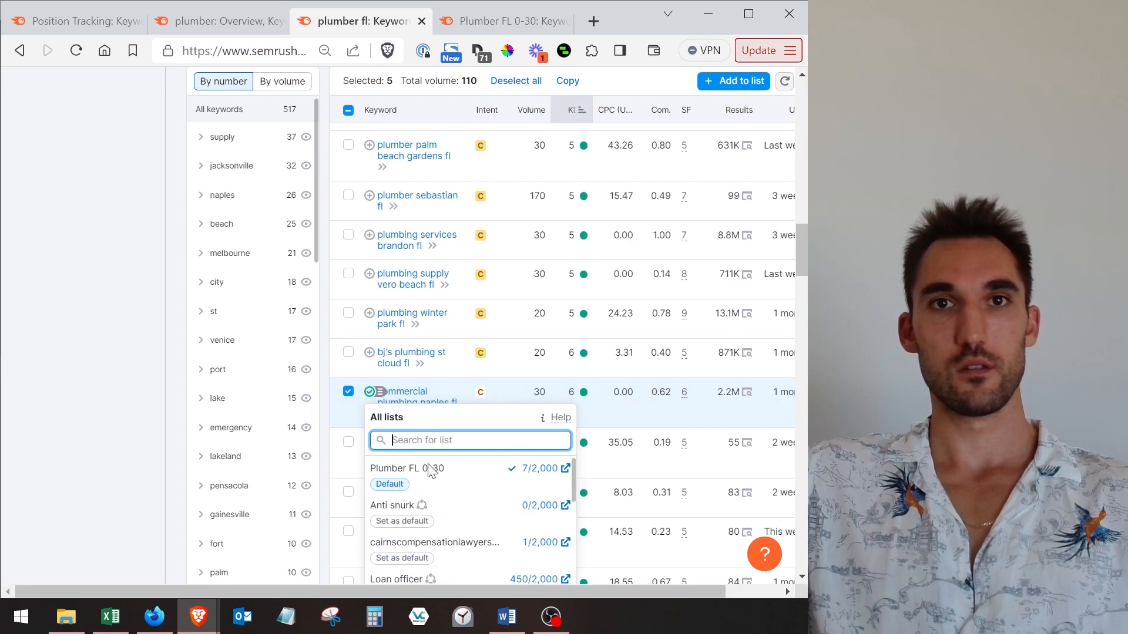
{"action": "scroll", "coordinate": [458, 517], "scroll_direction": "down", "scroll_amount": 3}
{"action": "scroll", "coordinate": [461, 520], "scroll_direction": "up", "scroll_amount": 1}
{"action": "scroll", "coordinate": [462, 520], "scroll_direction": "up", "scroll_amount": 2}
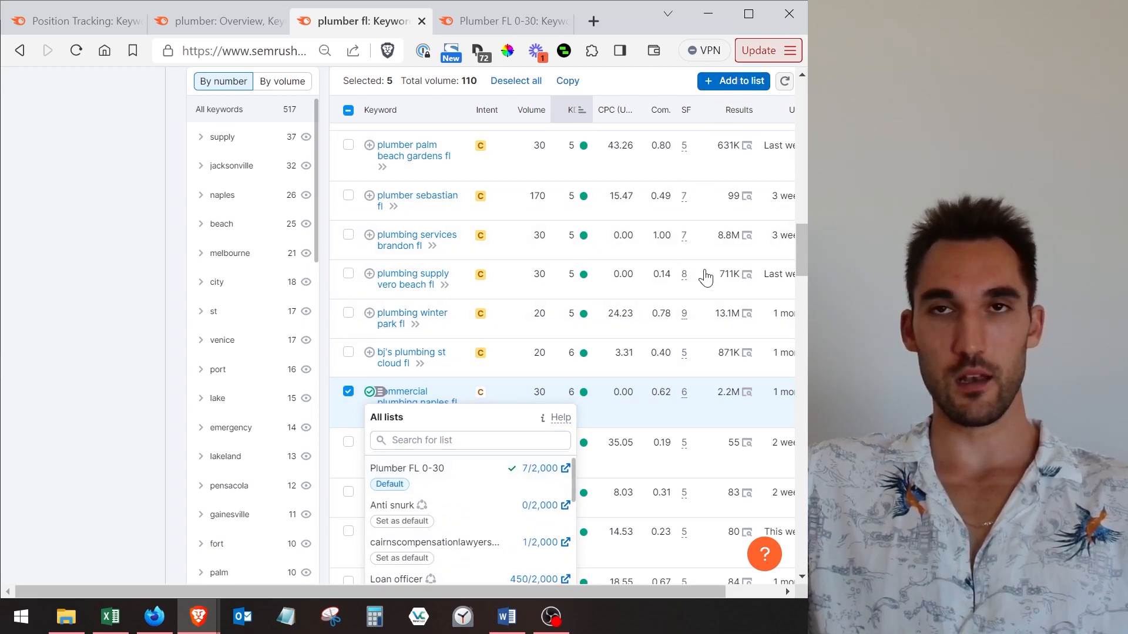
{"action": "left_click", "coordinate": [733, 80]}
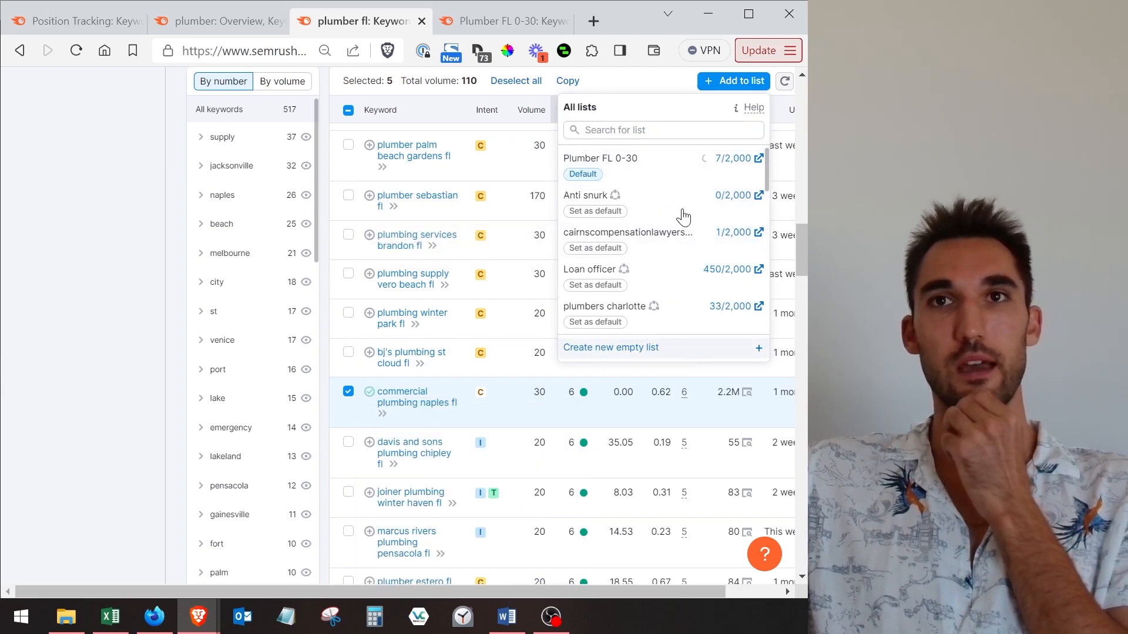
{"action": "left_click", "coordinate": [670, 185]}
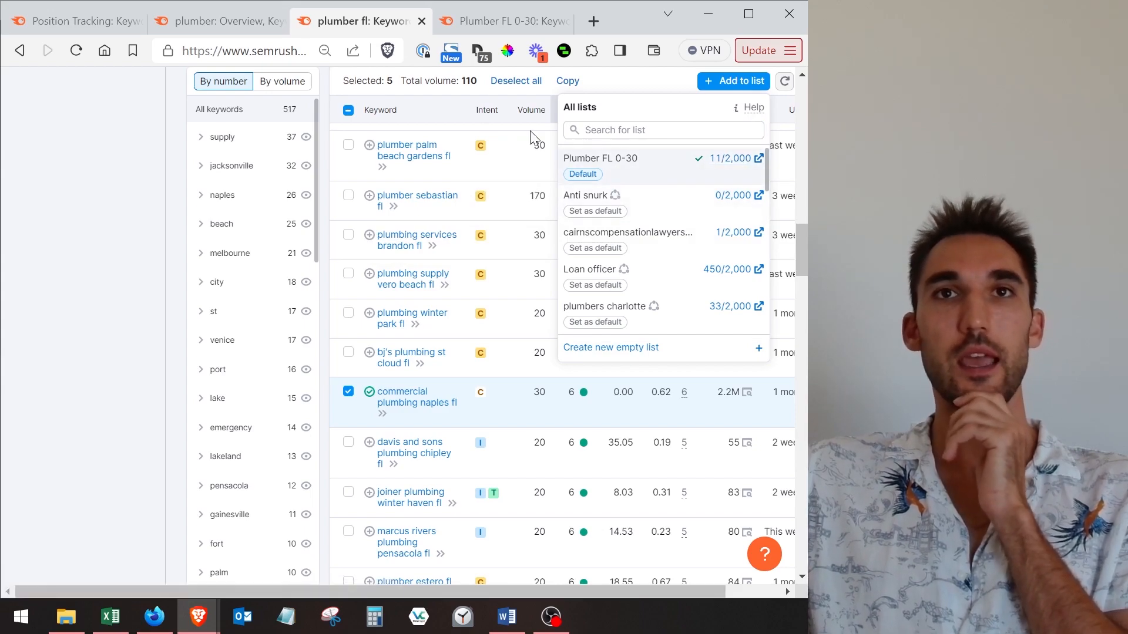
Step: Go back to the "Plumber FL 0-30" list in the Keyword Manager and review its saved keywords
{"action": "left_click", "coordinate": [499, 13]}
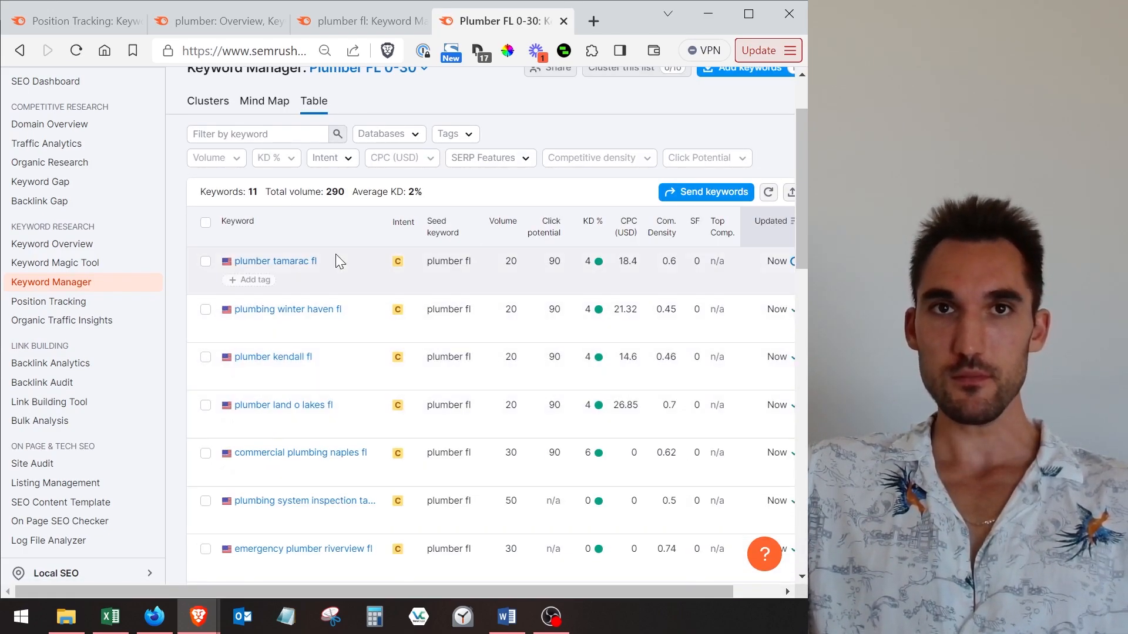
{"action": "scroll", "coordinate": [336, 254], "scroll_direction": "down", "scroll_amount": 7}
{"action": "scroll", "coordinate": [344, 235], "scroll_direction": "up", "scroll_amount": 3}
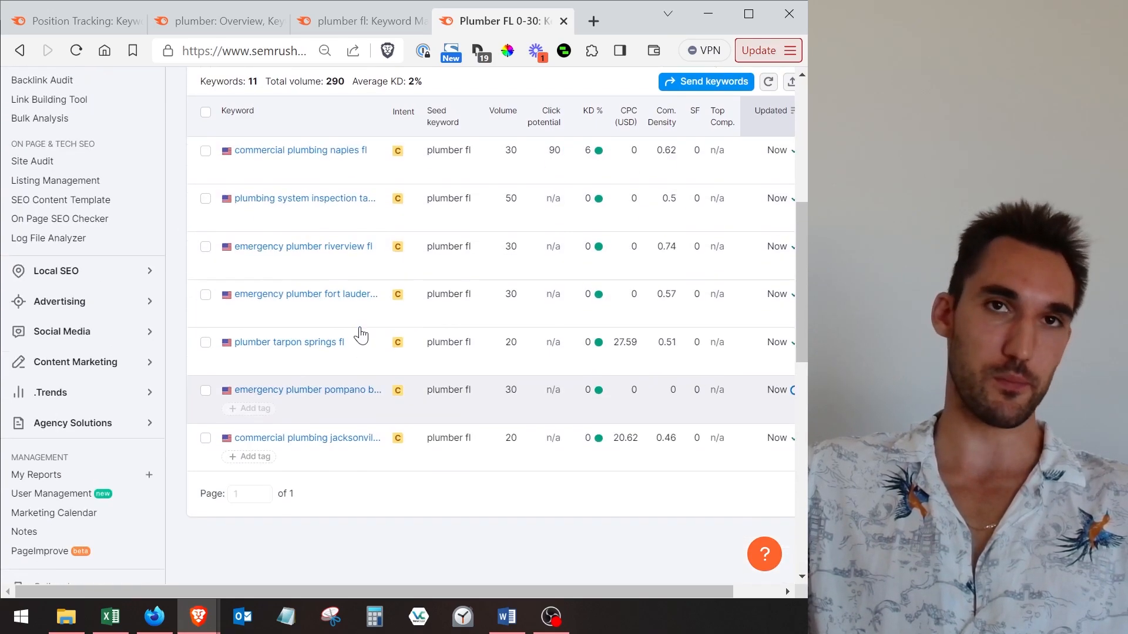
{"action": "scroll", "coordinate": [434, 398], "scroll_direction": "up", "scroll_amount": 3}
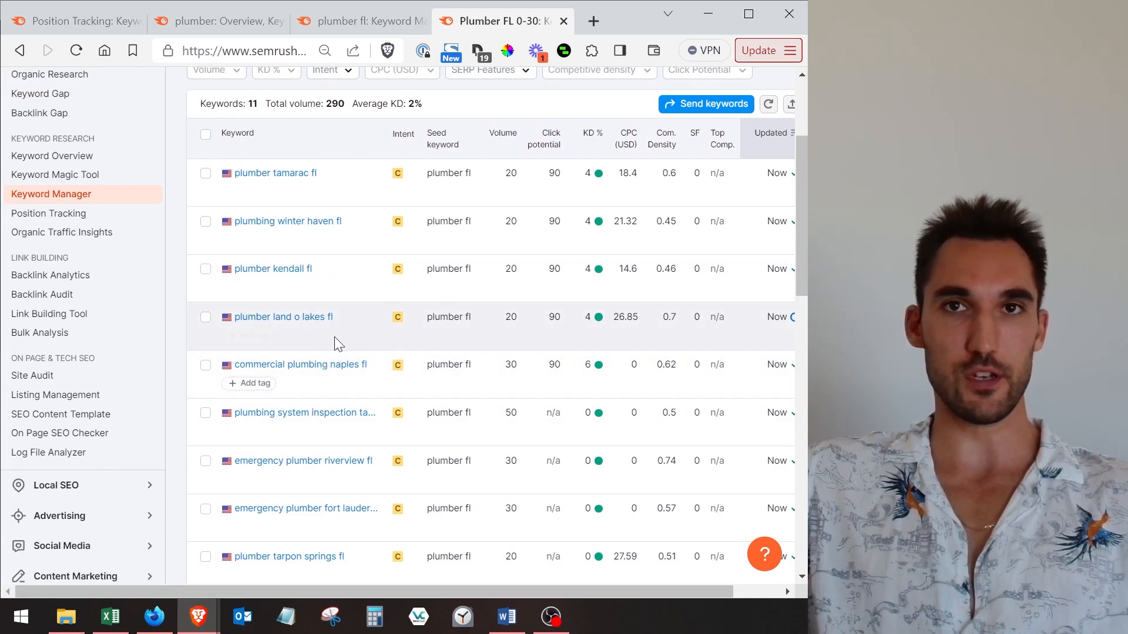
{"action": "scroll", "coordinate": [352, 189], "scroll_direction": "up", "scroll_amount": 2}
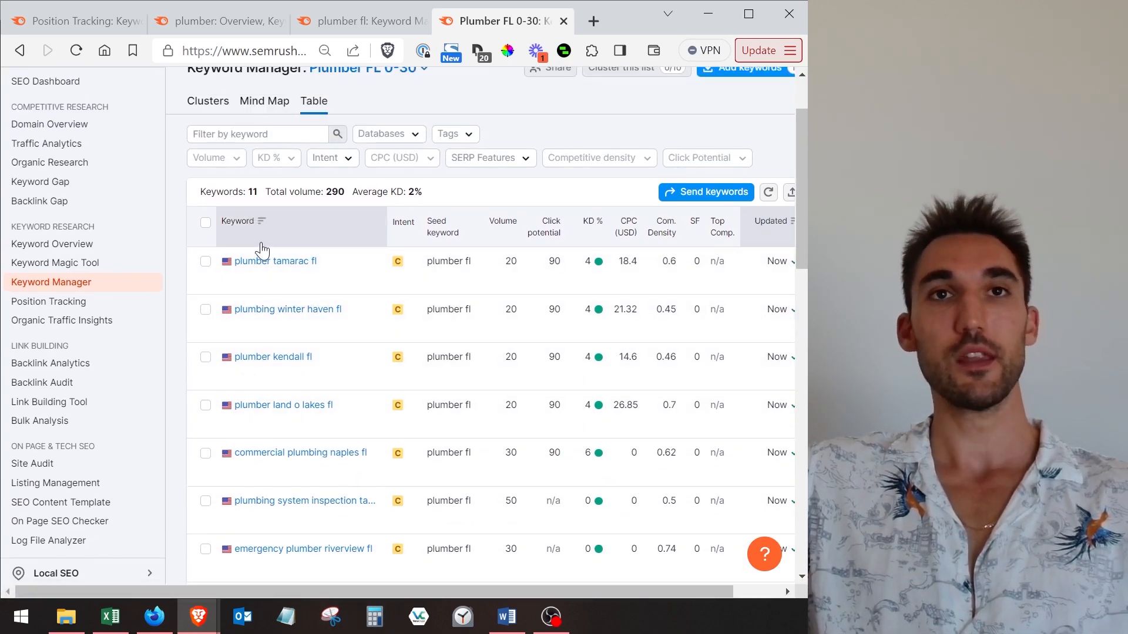
{"action": "scroll", "coordinate": [246, 320], "scroll_direction": "up", "scroll_amount": 2}
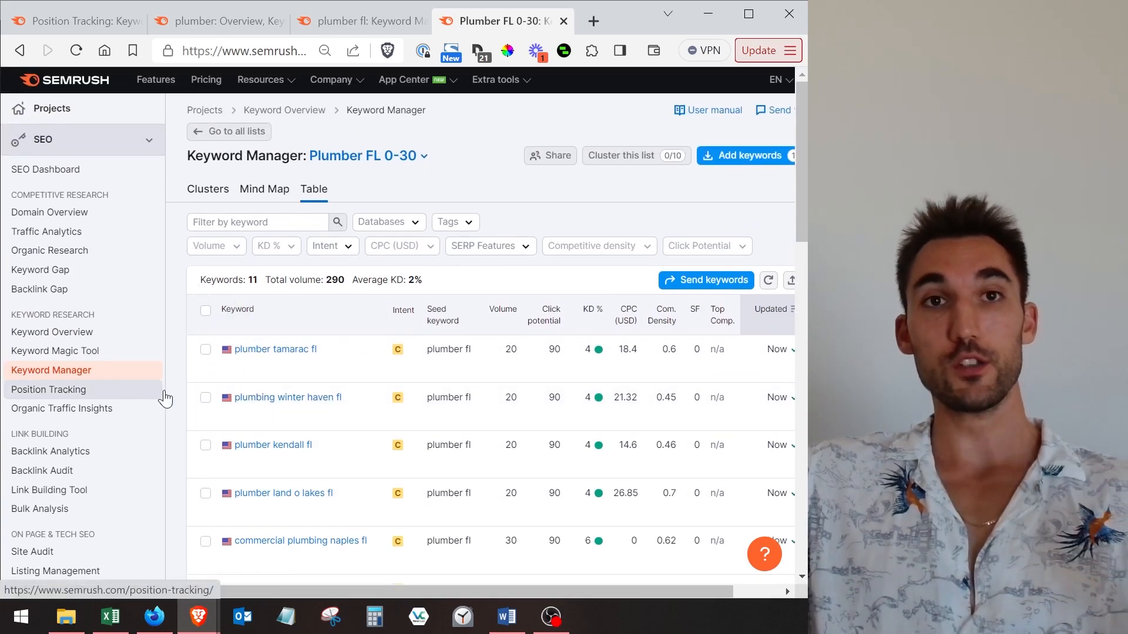
Step: Select all keywords in the "Plumber FL 0-30" list and start sending the selected ones to Position Tracking
{"action": "left_click", "coordinate": [206, 311]}
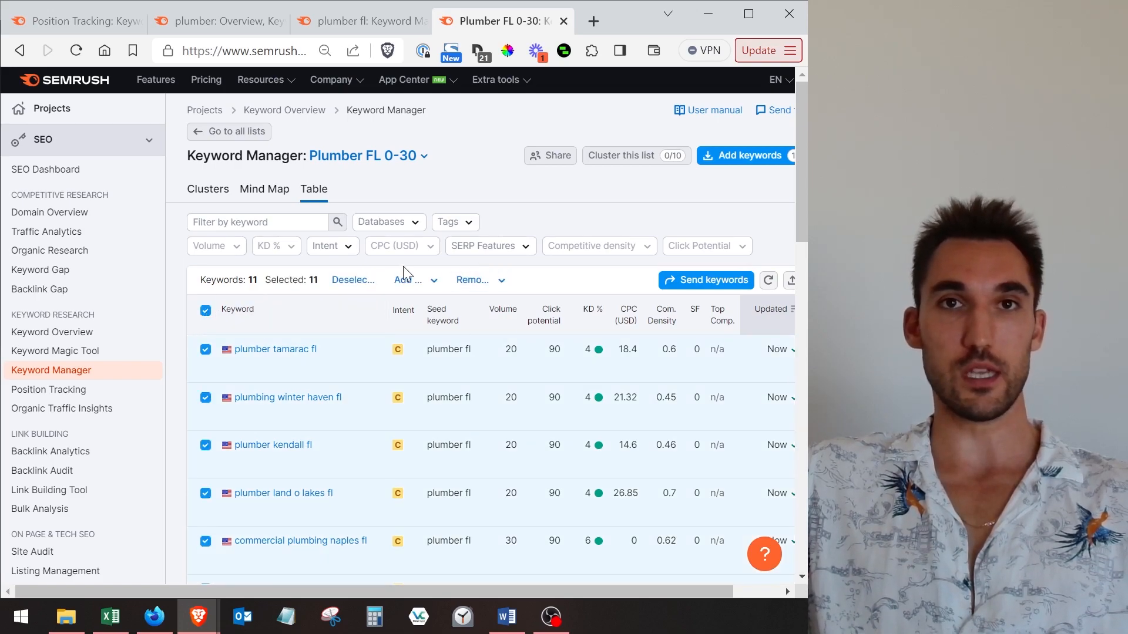
{"action": "left_click", "coordinate": [416, 287]}
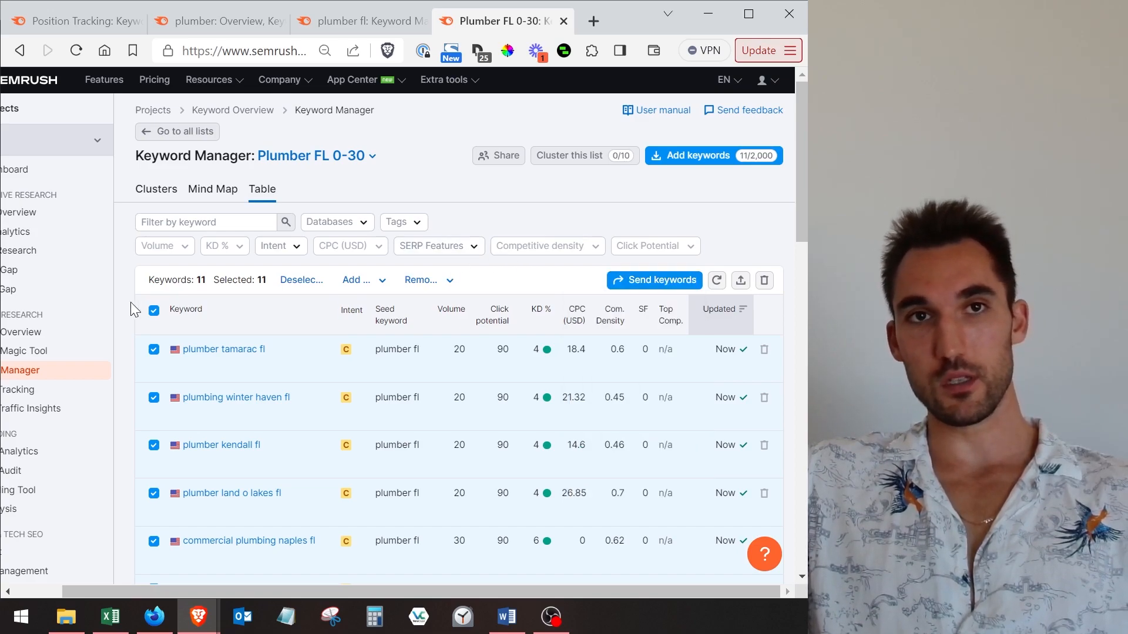
{"action": "left_click", "coordinate": [154, 313]}
{"action": "left_click", "coordinate": [155, 312]}
{"action": "left_click", "coordinate": [654, 280]}
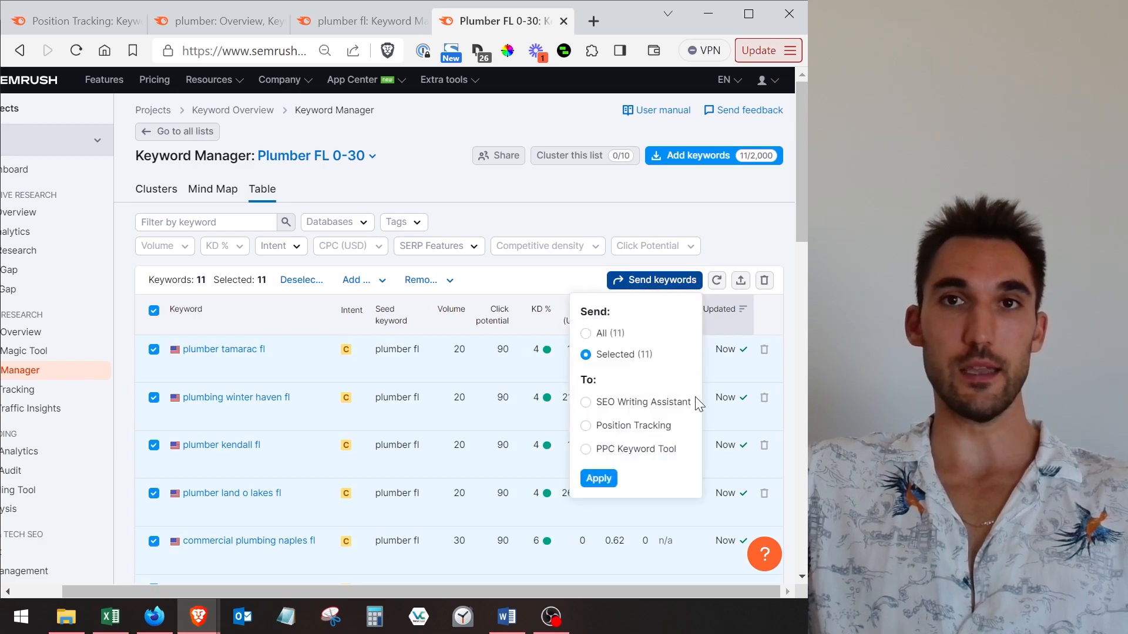
{"action": "left_click", "coordinate": [597, 479]}
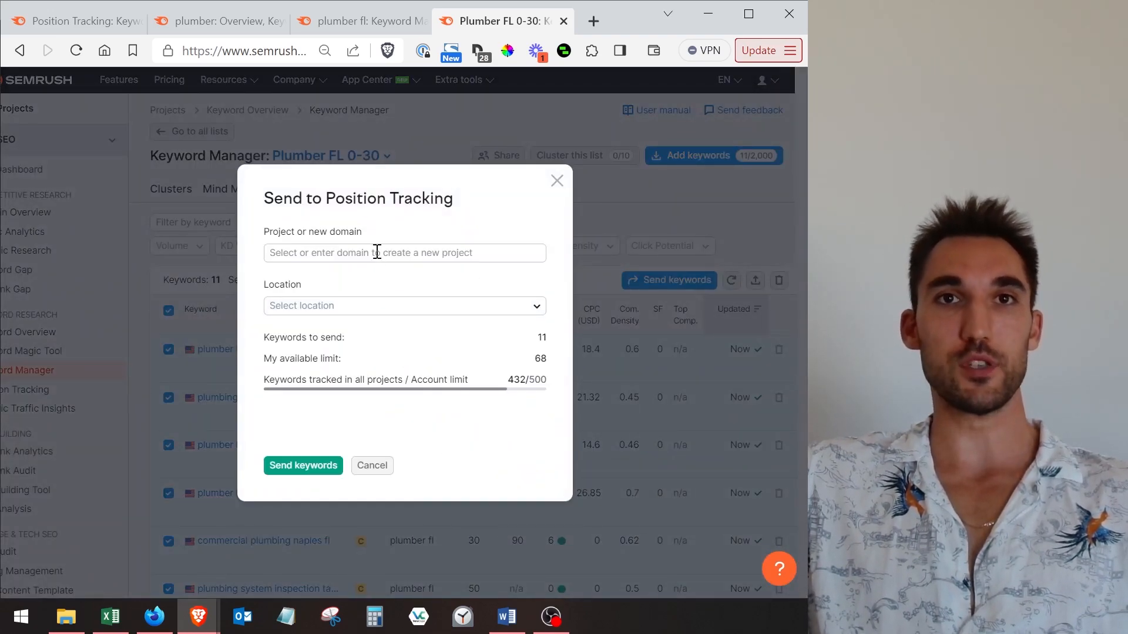
{"action": "left_click", "coordinate": [379, 259]}
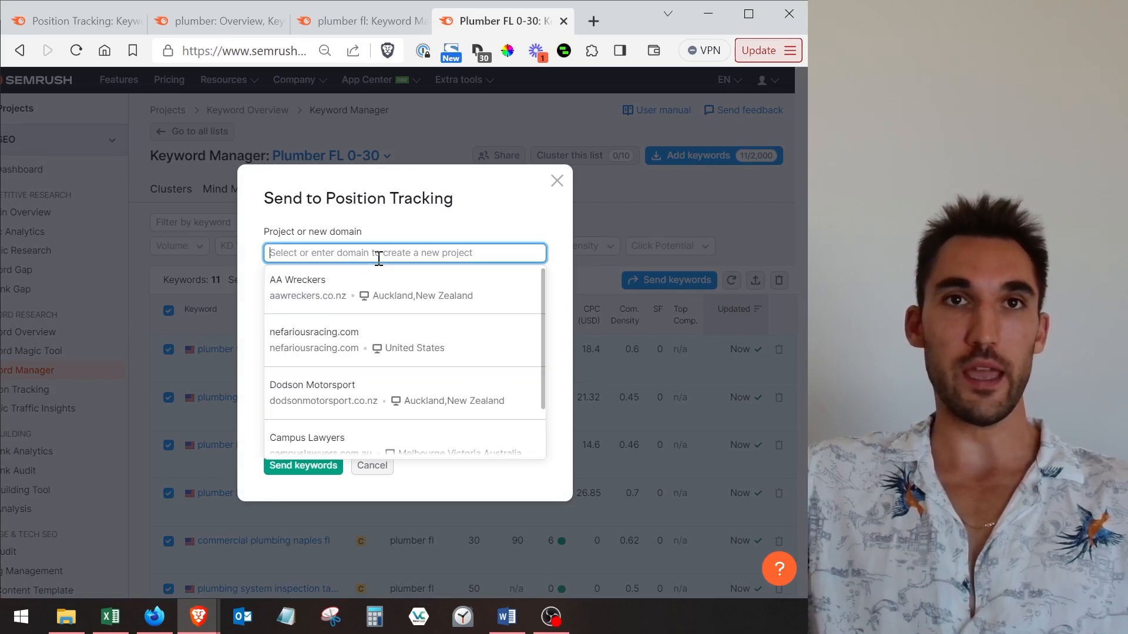
{"action": "left_click", "coordinate": [373, 231]}
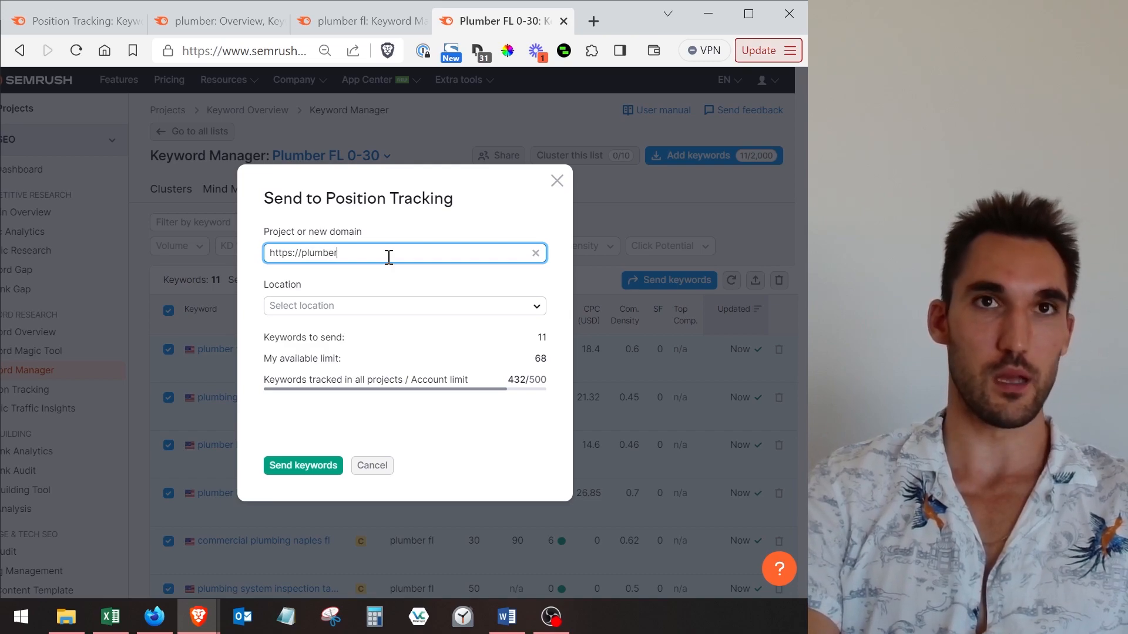
{"action": "key", "text": "Tab"}
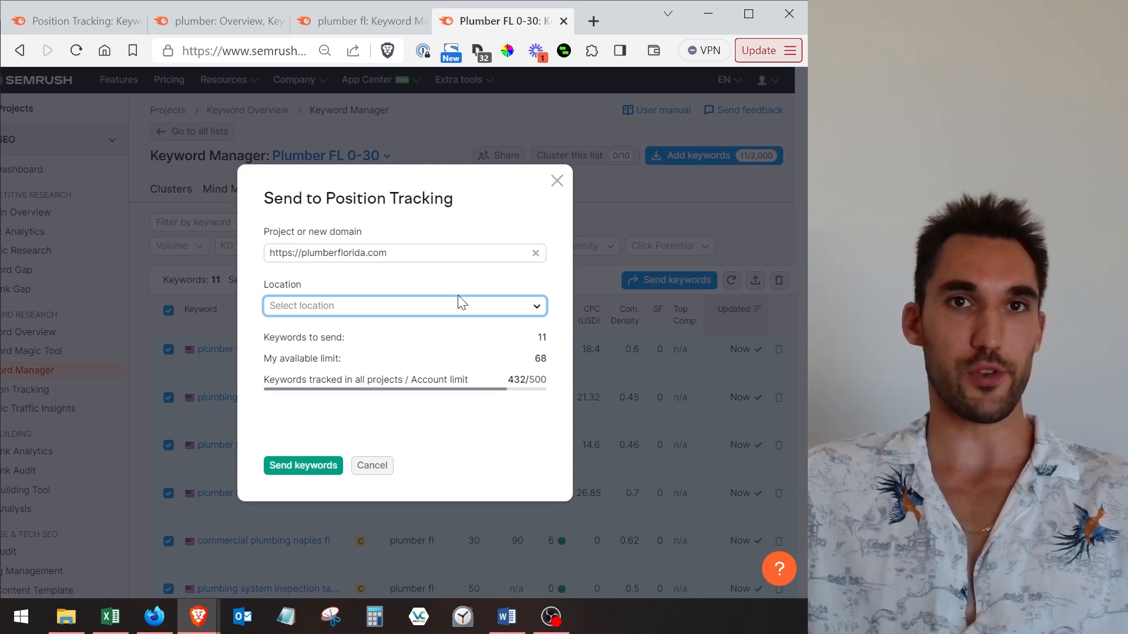
{"action": "left_click", "coordinate": [479, 313]}
{"action": "left_click", "coordinate": [343, 354]}
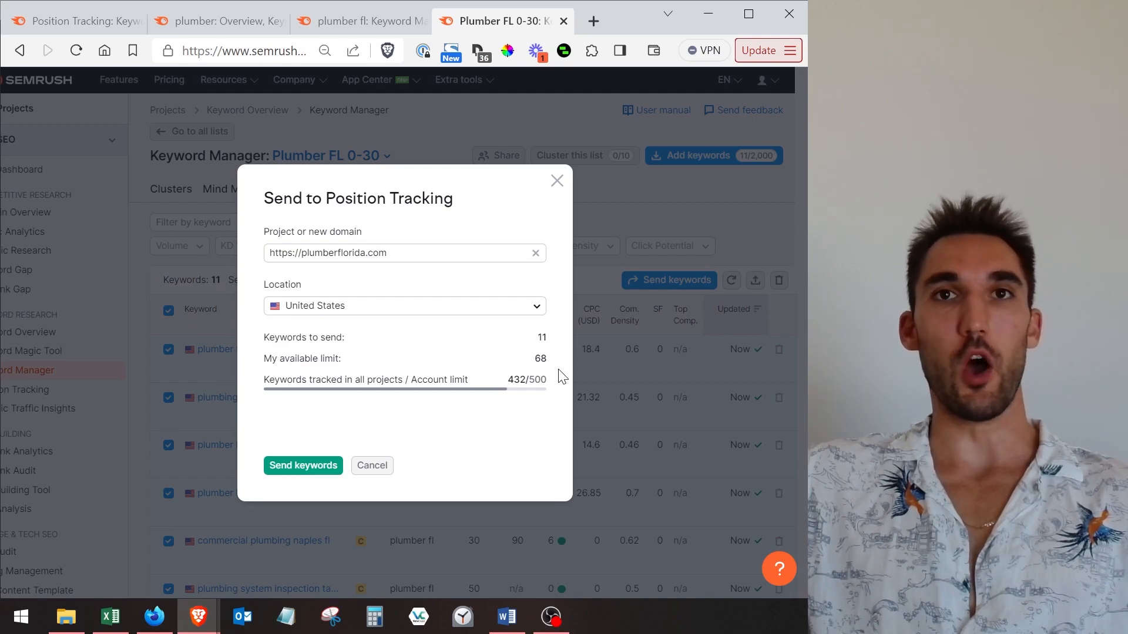
{"action": "left_click", "coordinate": [557, 180]}
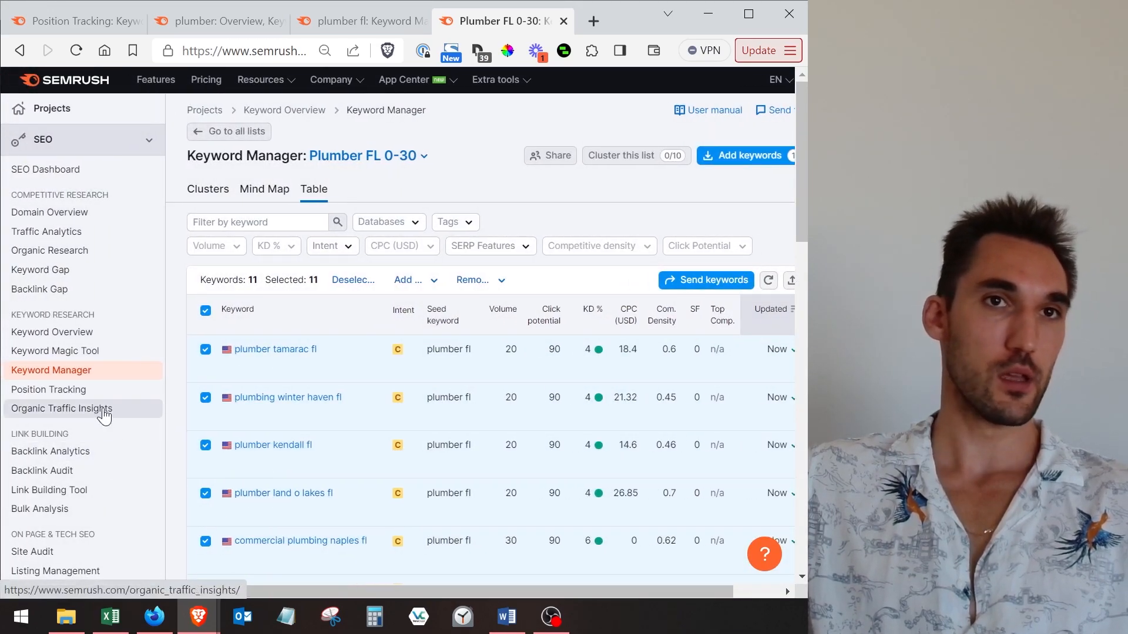
Step: Open the nefariousracing.com project from Position Tracking in a new tab and review its Landscape report
{"action": "left_click", "coordinate": [79, 392]}
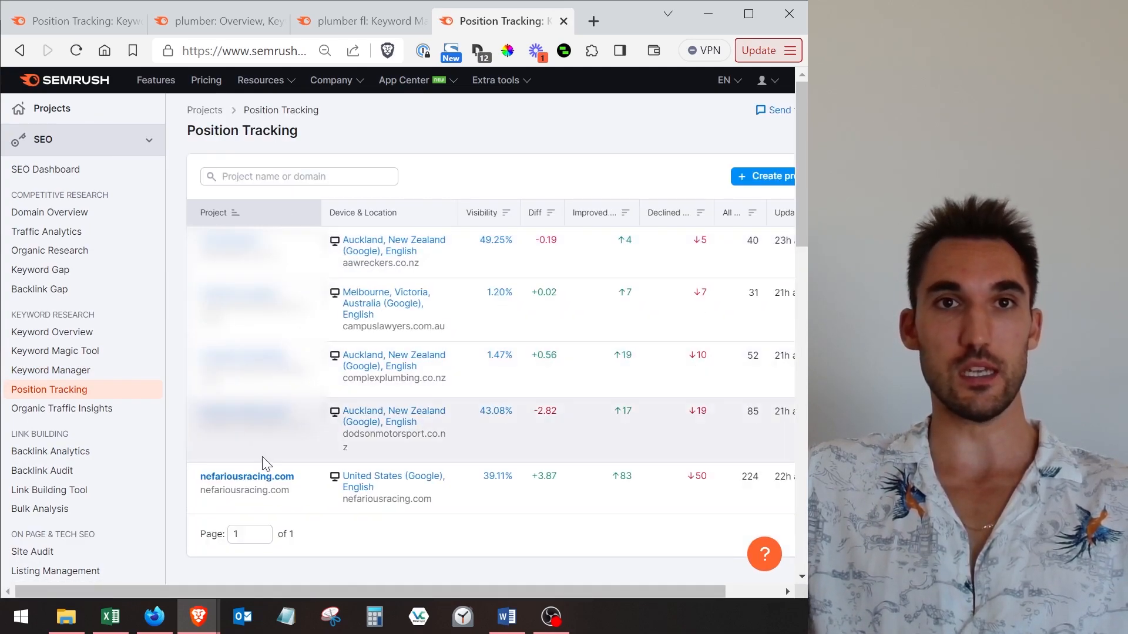
{"action": "left_click", "coordinate": [268, 478], "text": "ctrl"}
{"action": "left_click", "coordinate": [517, 24]}
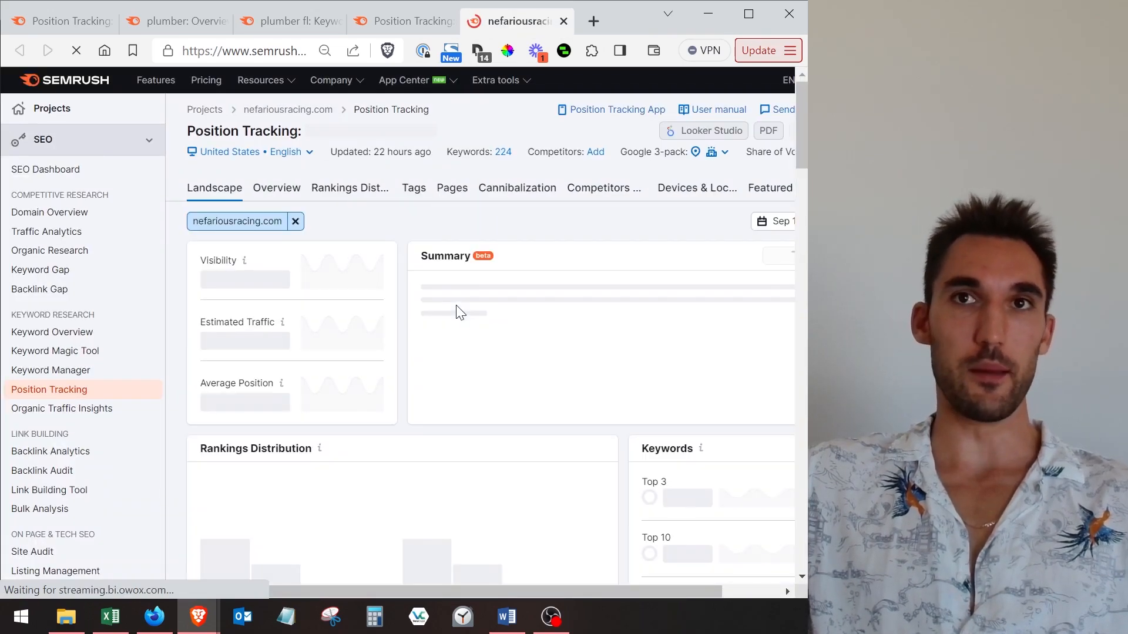
{"action": "scroll", "coordinate": [458, 291], "scroll_direction": "down", "scroll_amount": 1}
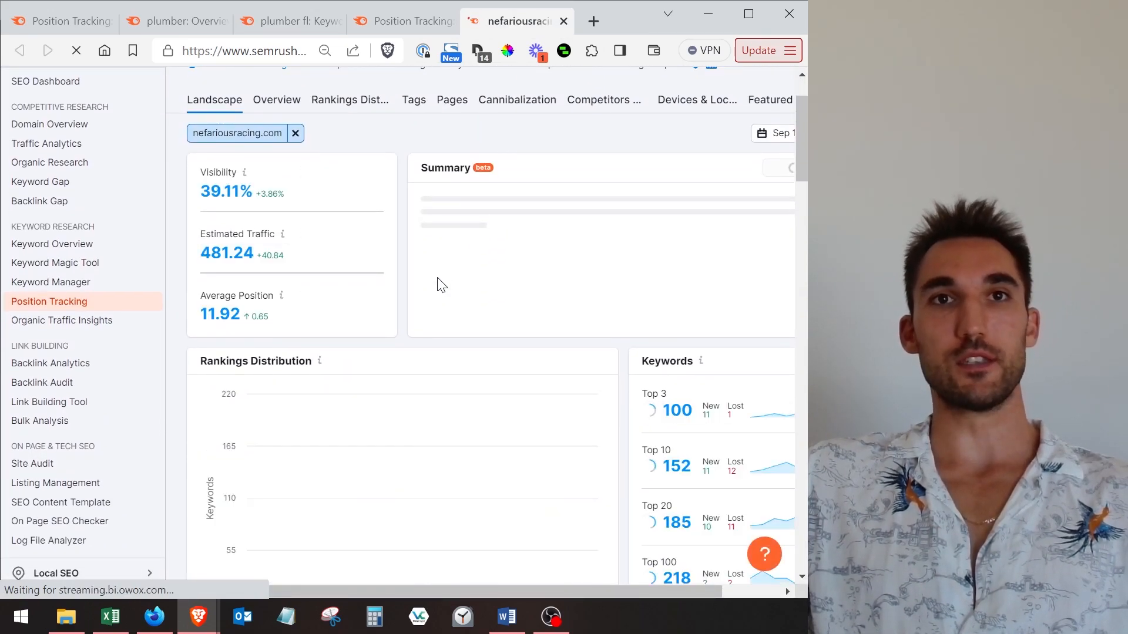
{"action": "left_click_drag", "start_coordinate": [495, 592], "coordinate": [559, 590]}
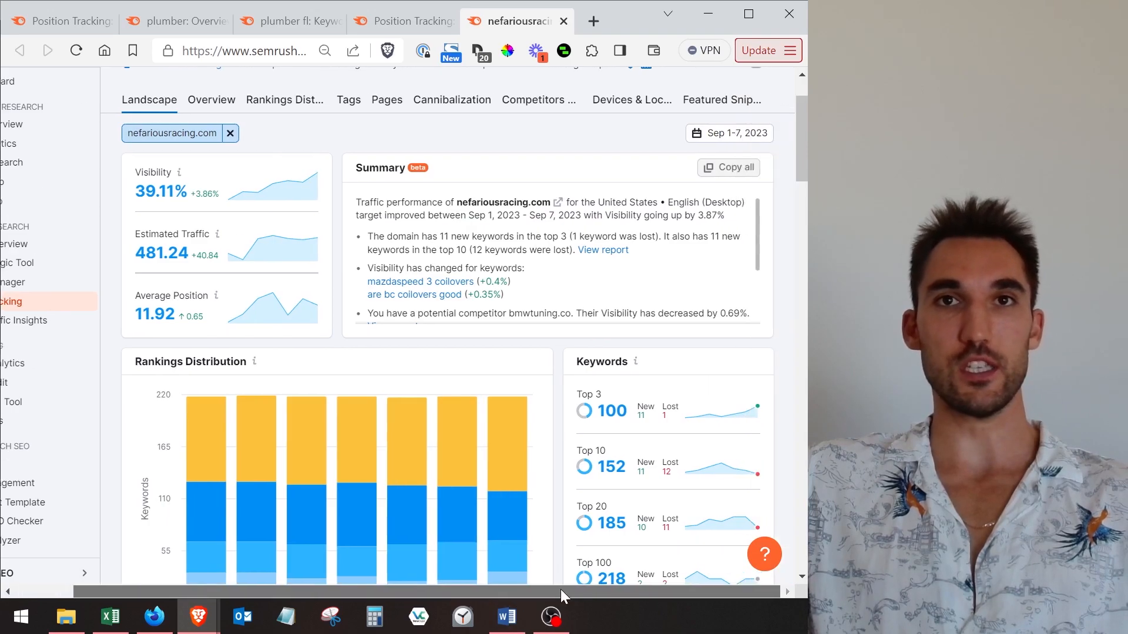
{"action": "scroll", "coordinate": [415, 347], "scroll_direction": "down", "scroll_amount": 5}
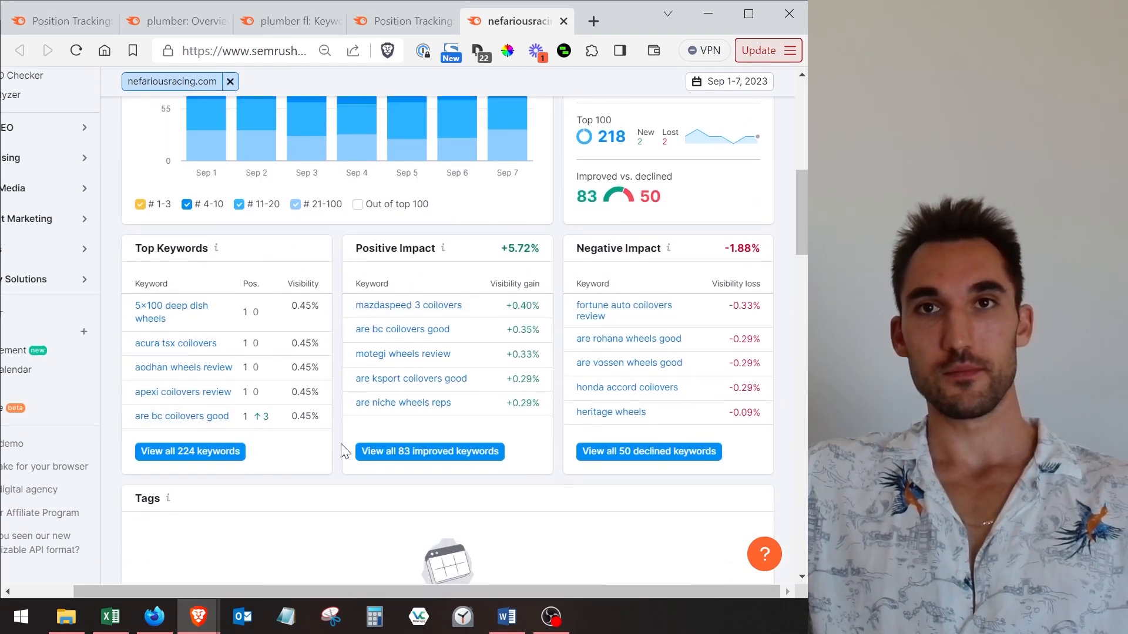
{"action": "scroll", "coordinate": [284, 342], "scroll_direction": "down", "scroll_amount": 4}
{"action": "scroll", "coordinate": [285, 342], "scroll_direction": "up", "scroll_amount": 10}
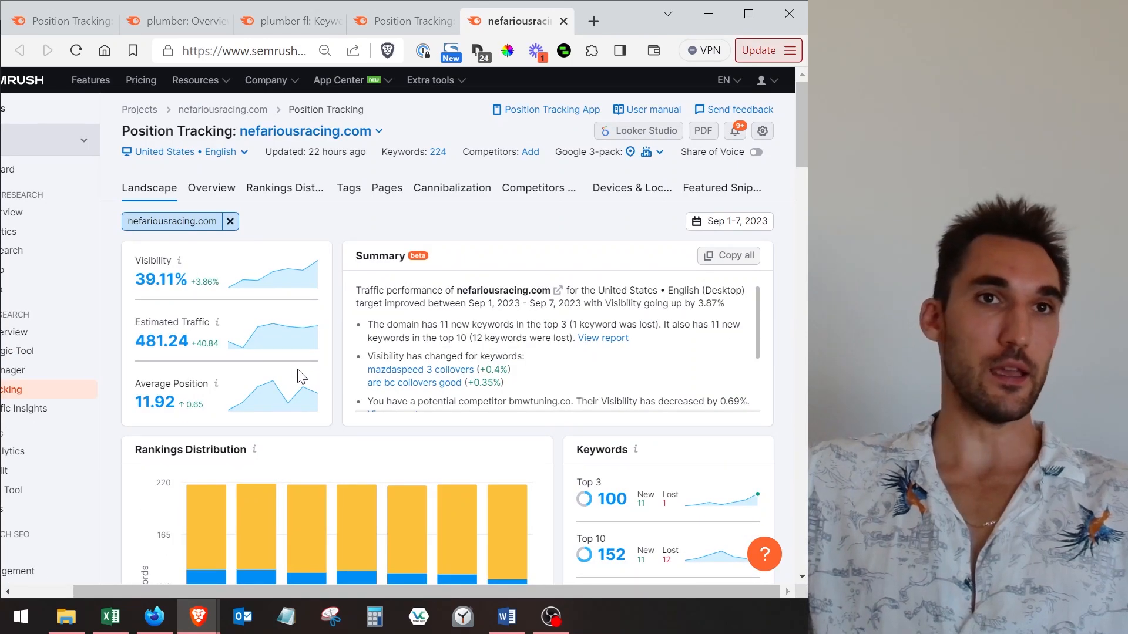
Step: Open the full list of tracked keywords for nefariousracing.com and examine their positions in the Rankings Overview table
{"action": "scroll", "coordinate": [302, 376], "scroll_direction": "down", "scroll_amount": 6}
{"action": "left_click", "coordinate": [213, 549]}
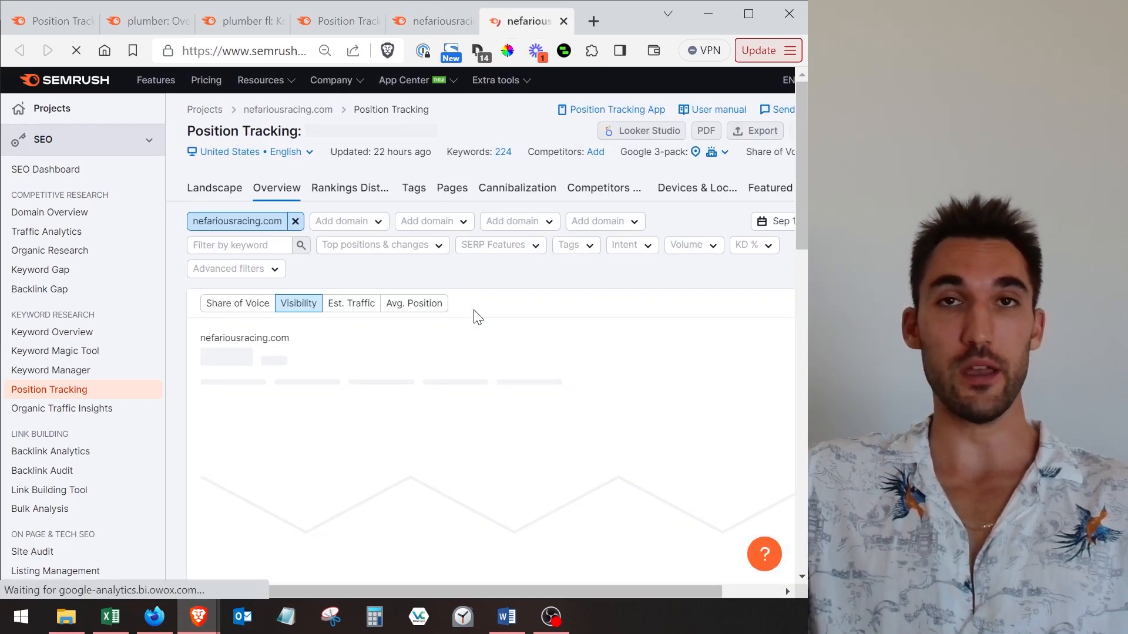
{"action": "scroll", "coordinate": [475, 314], "scroll_direction": "down", "scroll_amount": 10}
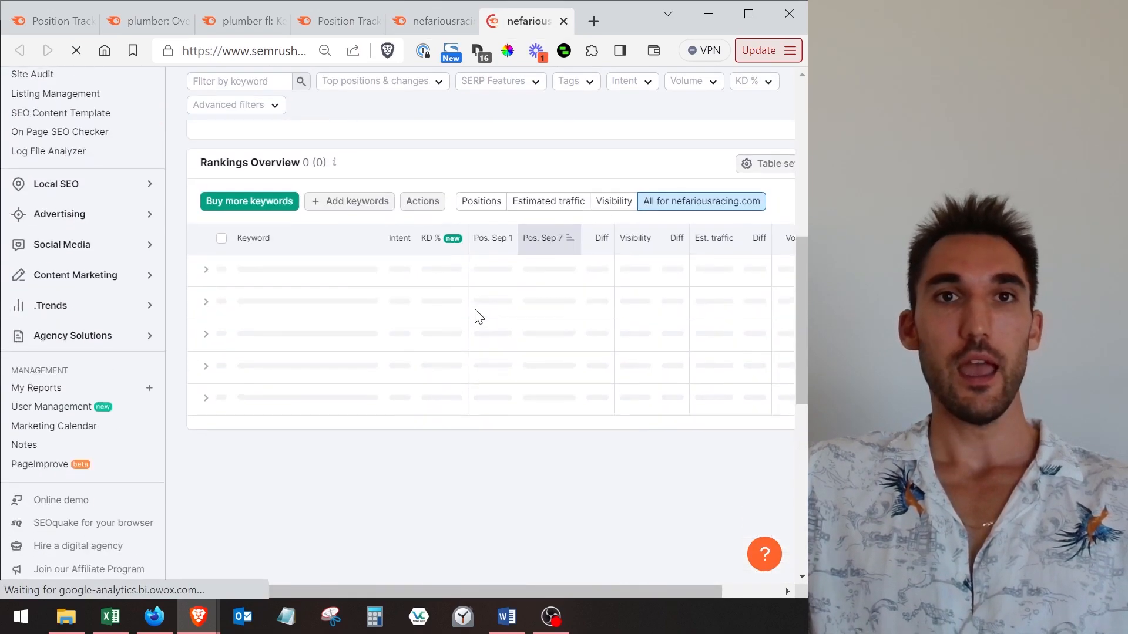
{"action": "scroll", "coordinate": [346, 232], "scroll_direction": "up", "scroll_amount": 2}
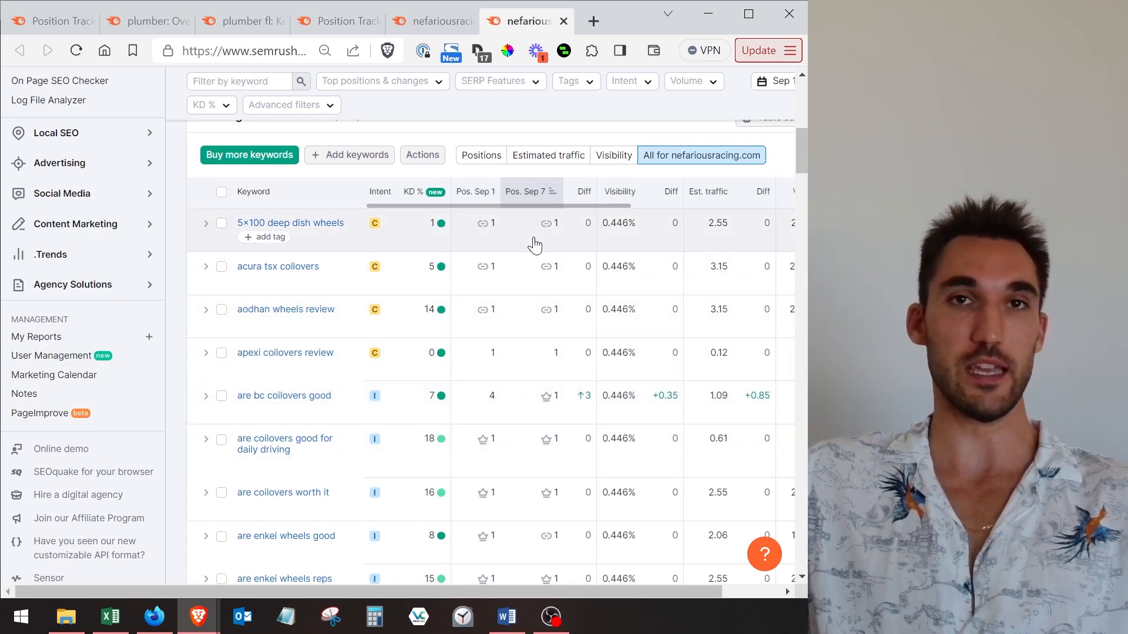
{"action": "scroll", "coordinate": [534, 244], "scroll_direction": "down", "scroll_amount": 10}
{"action": "scroll", "coordinate": [535, 244], "scroll_direction": "down", "scroll_amount": 20}
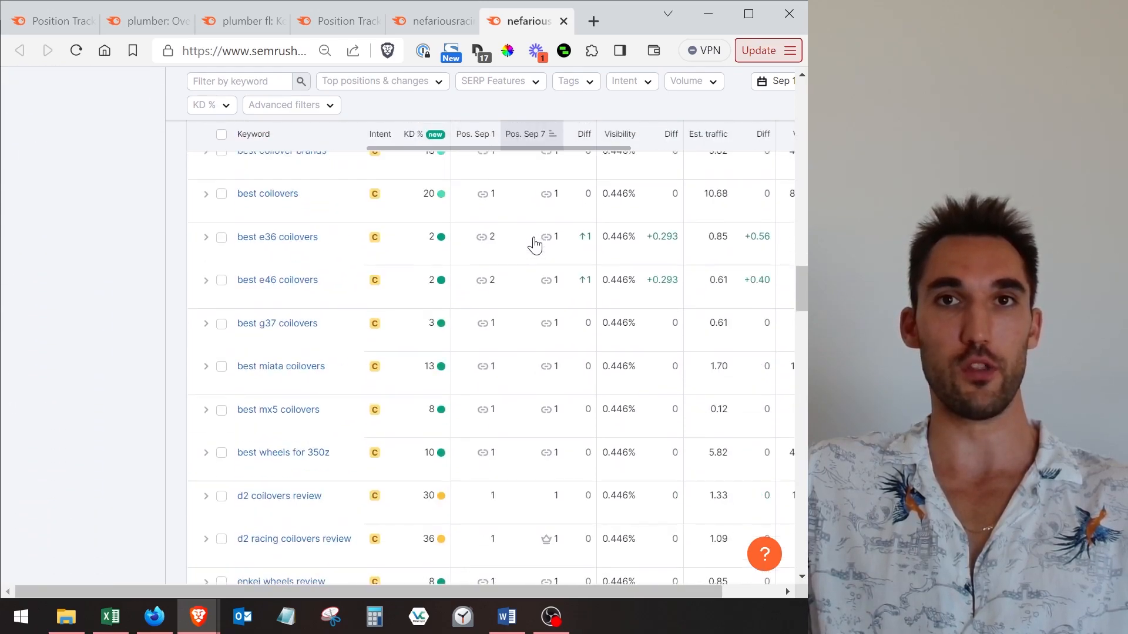
{"action": "scroll", "coordinate": [531, 259], "scroll_direction": "down", "scroll_amount": 10}
{"action": "scroll", "coordinate": [532, 327], "scroll_direction": "up", "scroll_amount": 20}
{"action": "scroll", "coordinate": [577, 385], "scroll_direction": "up", "scroll_amount": 15}
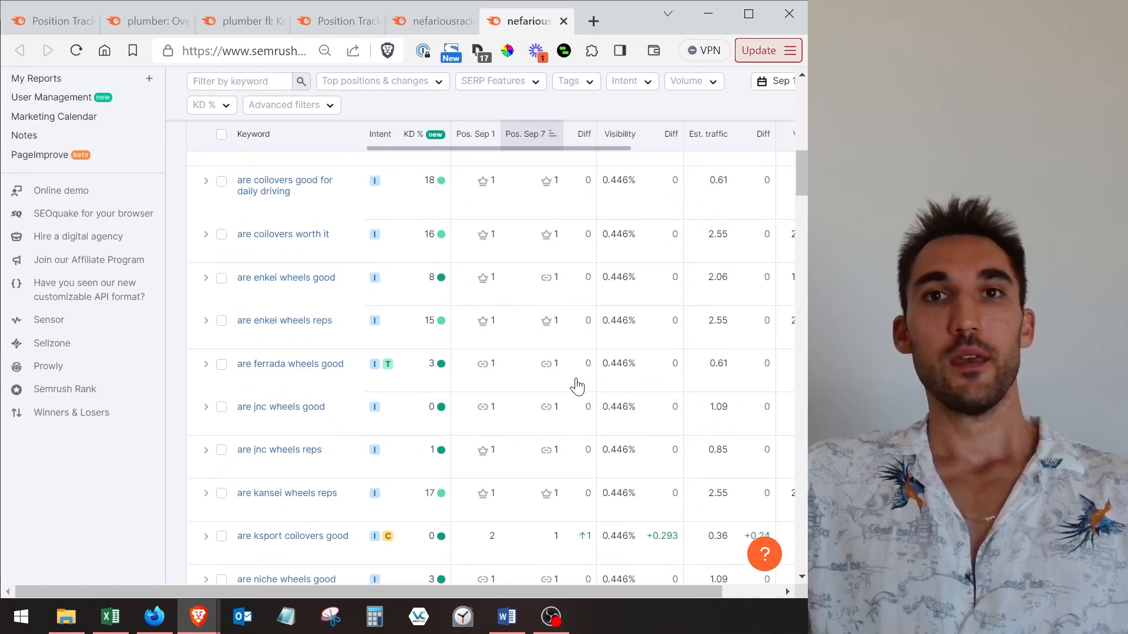
{"action": "scroll", "coordinate": [531, 369], "scroll_direction": "down", "scroll_amount": 2}
{"action": "scroll", "coordinate": [531, 369], "scroll_direction": "up", "scroll_amount": 1}
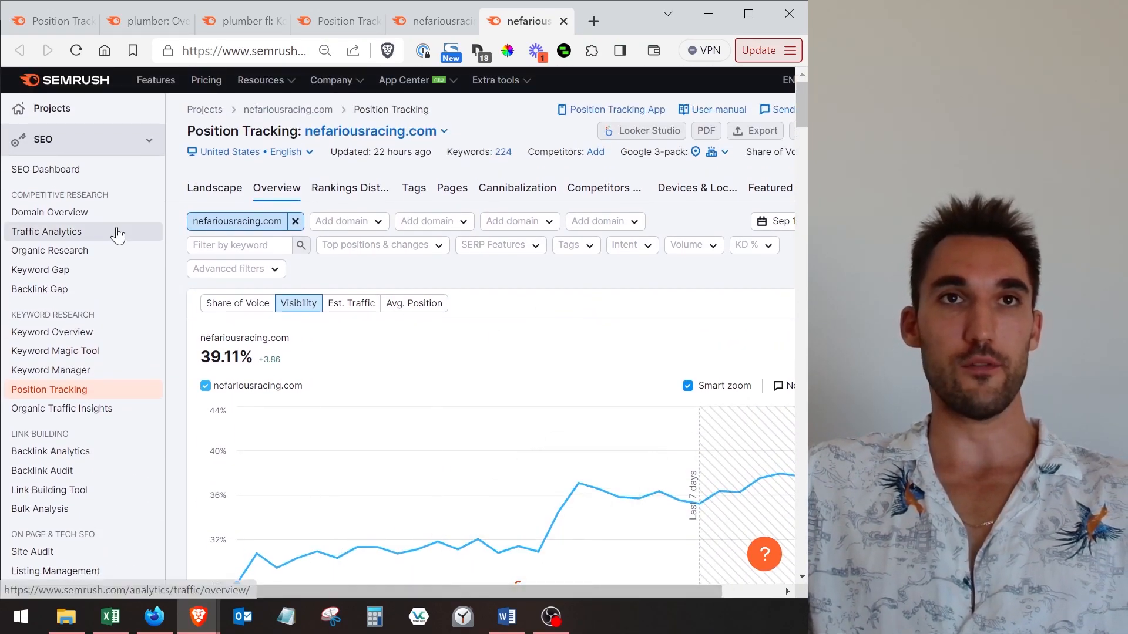
Step: Return to the Projects dashboard and run a keyword overview for "plumber fl"
{"action": "left_click", "coordinate": [100, 94]}
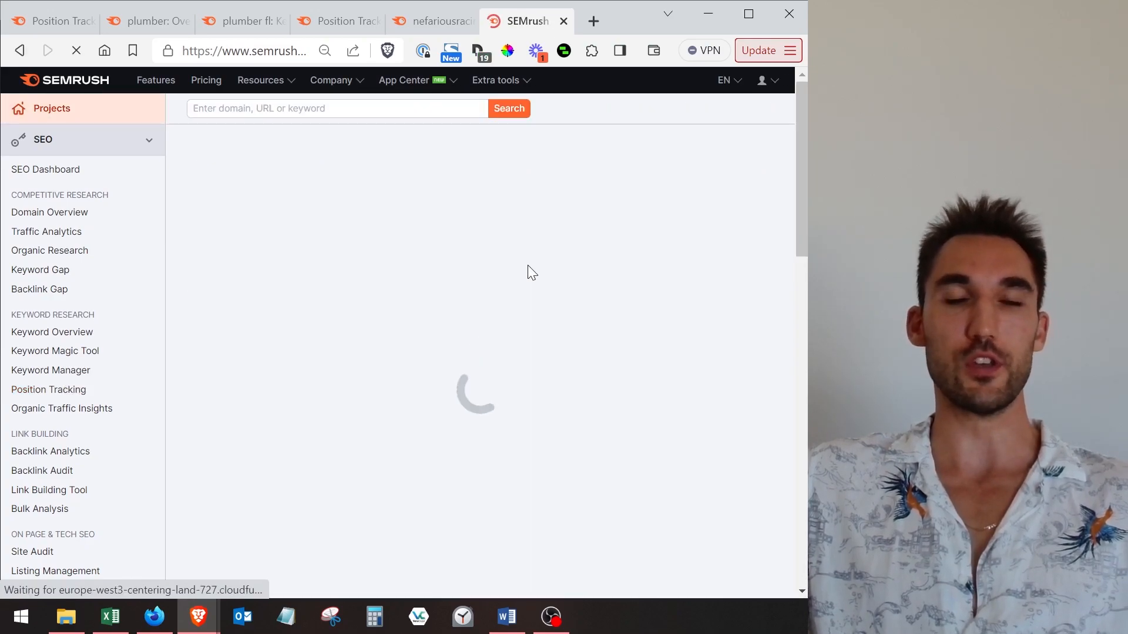
{"action": "left_click", "coordinate": [335, 109]}
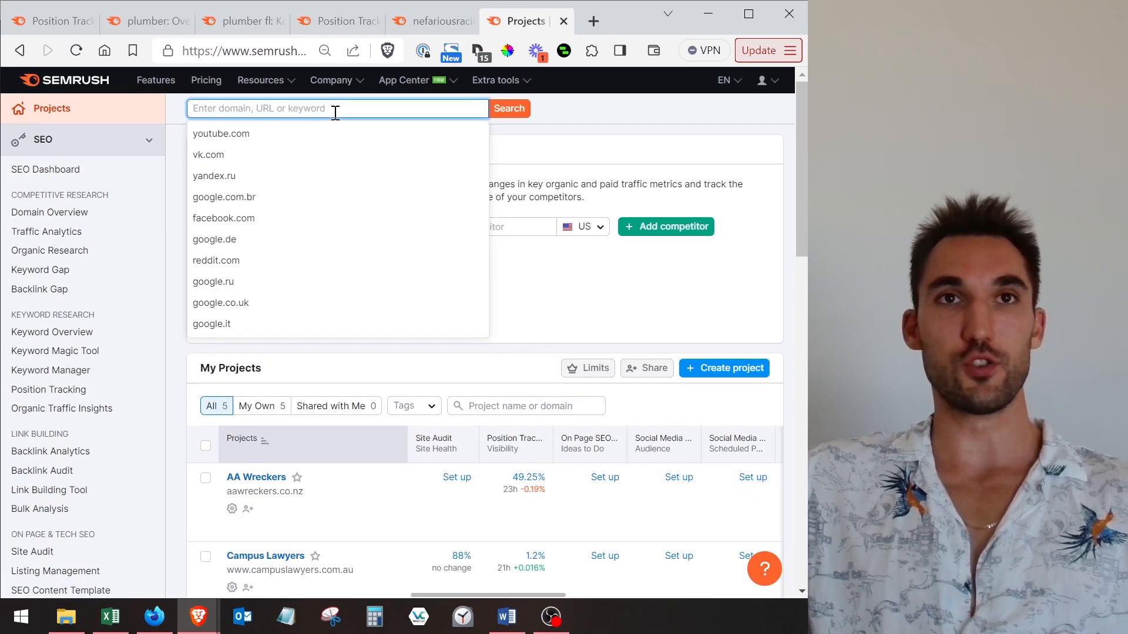
{"action": "type", "text": "plumber"}
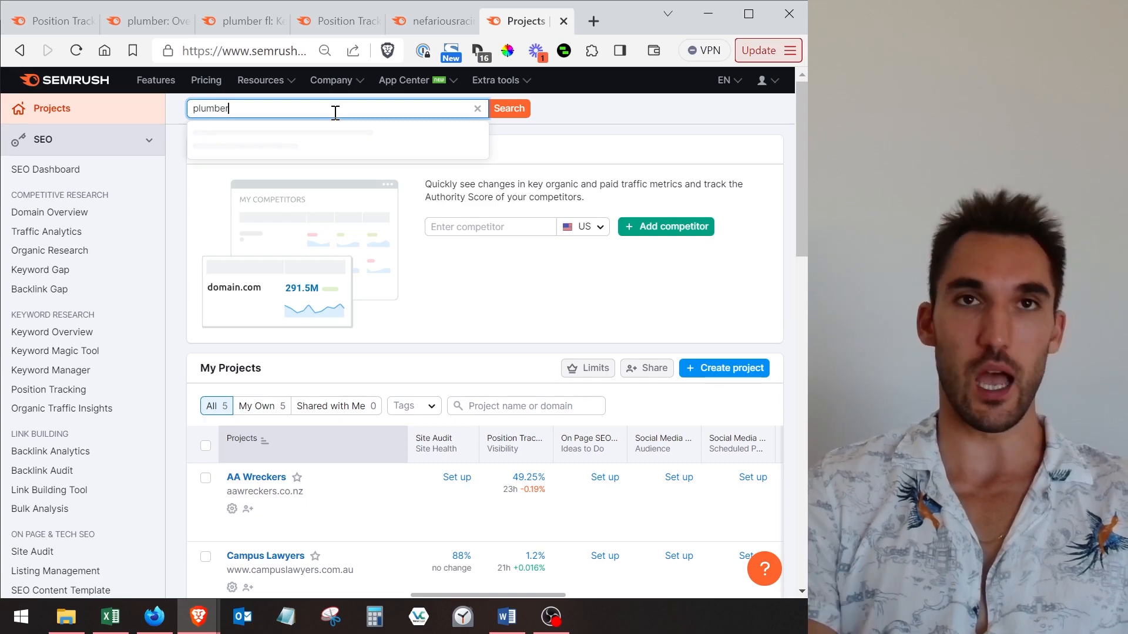
{"action": "type", "text": "l"}
{"action": "key", "text": "Return"}
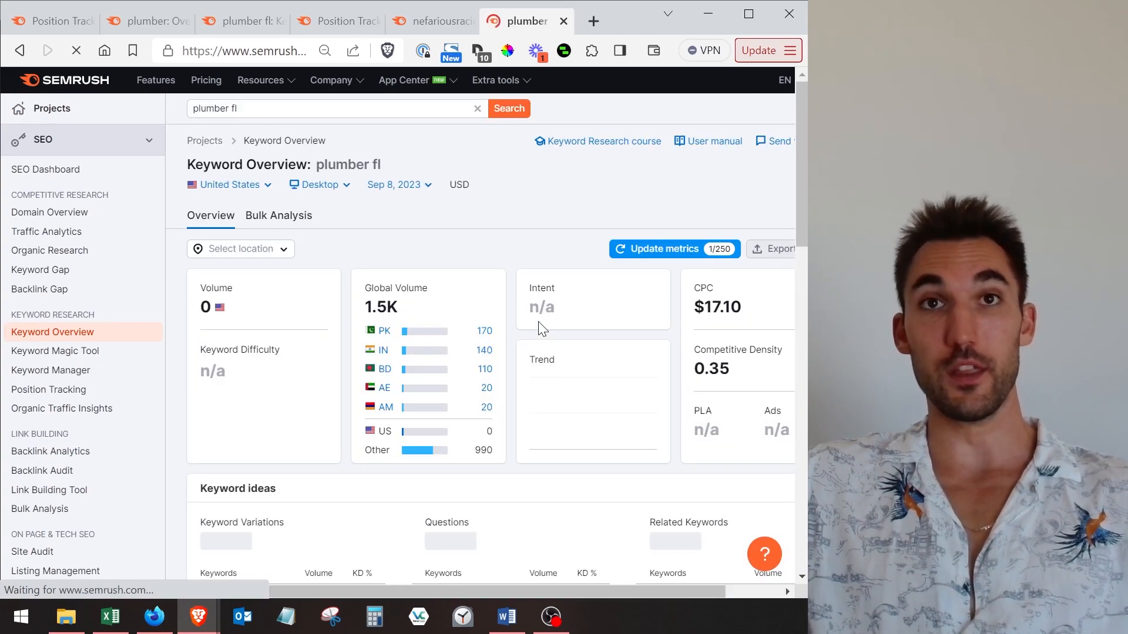
Step: Review the "plumber fl" keyword ideas and open the overview of the variation "plumber jacksonville fl"
{"action": "scroll", "coordinate": [415, 306], "scroll_direction": "down", "scroll_amount": 6}
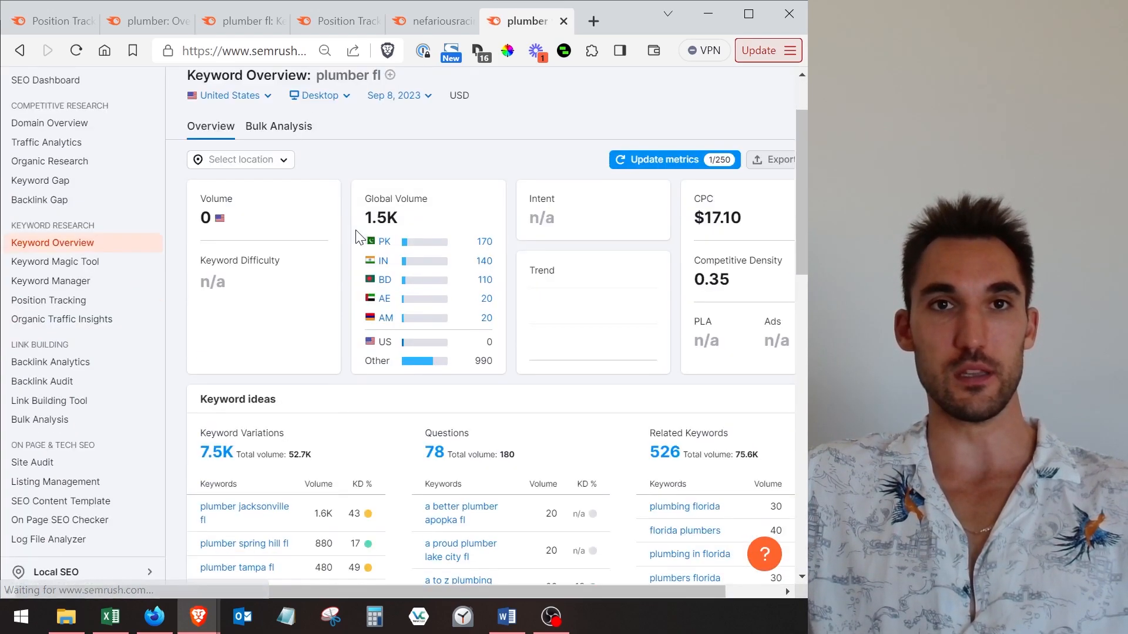
{"action": "scroll", "coordinate": [411, 306], "scroll_direction": "down", "scroll_amount": 10}
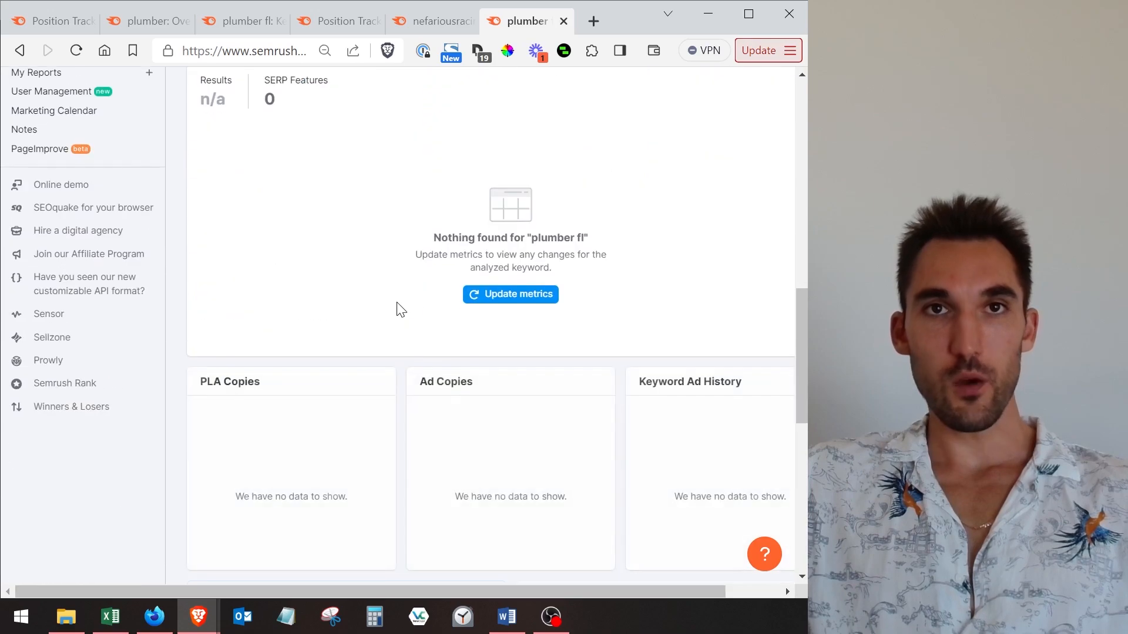
{"action": "scroll", "coordinate": [458, 317], "scroll_direction": "up", "scroll_amount": 4}
{"action": "scroll", "coordinate": [445, 345], "scroll_direction": "up", "scroll_amount": 5}
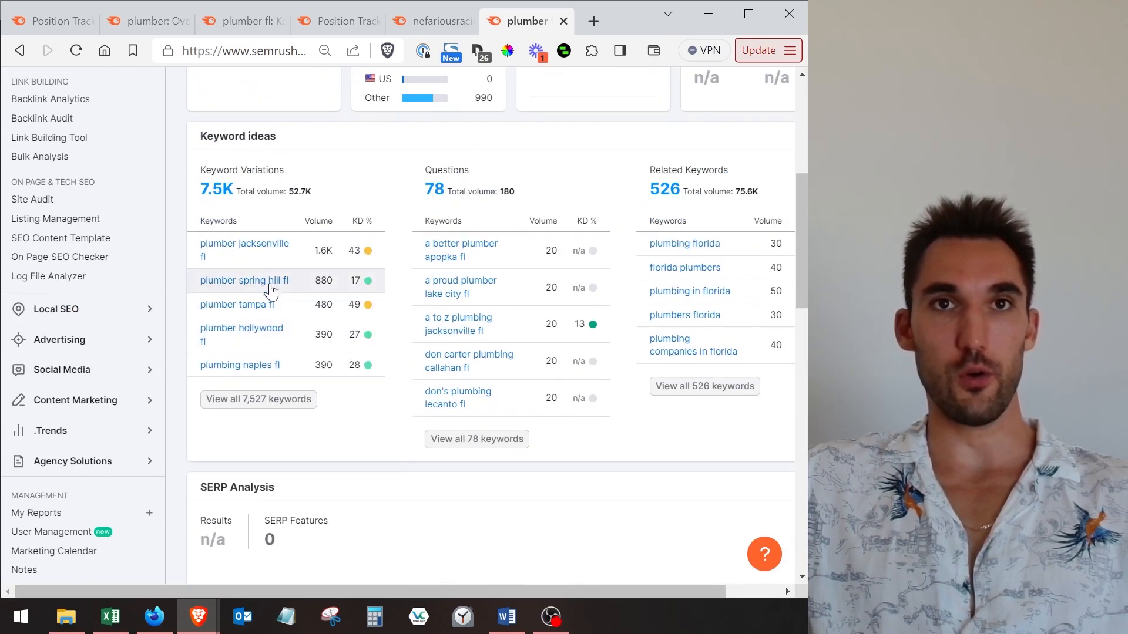
{"action": "left_click", "coordinate": [263, 246]}
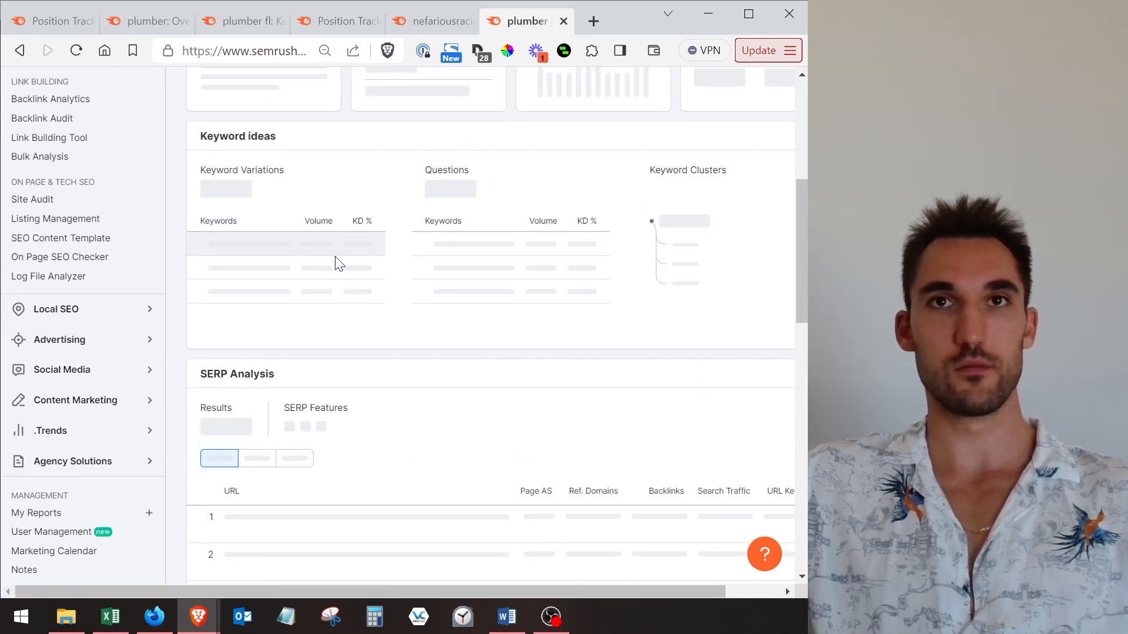
Step: From the SERP Analysis, open the organic research reports of darleysplumbing.com, eagertonplumbing.com and turnerplumbingco.com in separate tabs
{"action": "scroll", "coordinate": [332, 297], "scroll_direction": "down", "scroll_amount": 3}
{"action": "mouse_move", "coordinate": [266, 340]}
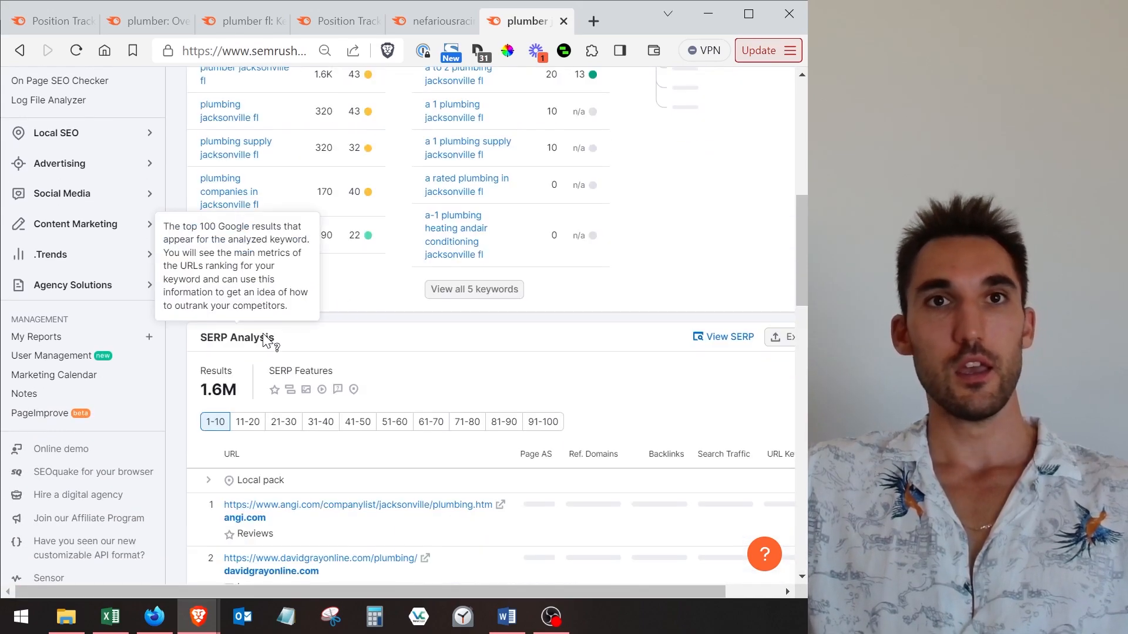
{"action": "scroll", "coordinate": [253, 347], "scroll_direction": "down", "scroll_amount": 3}
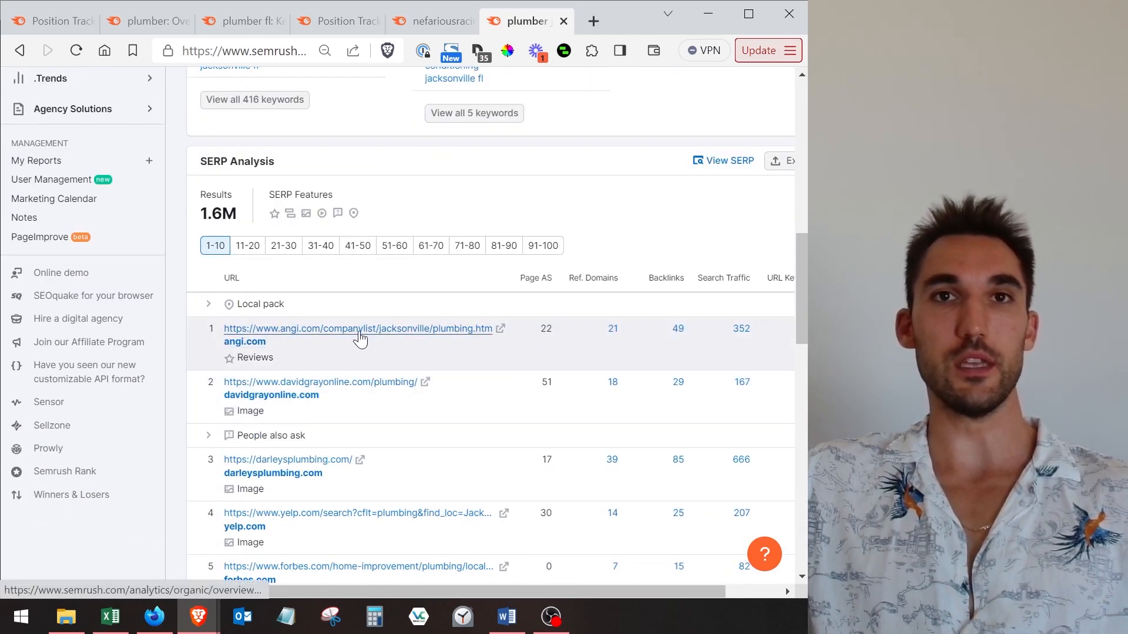
{"action": "scroll", "coordinate": [360, 340], "scroll_direction": "down", "scroll_amount": 2}
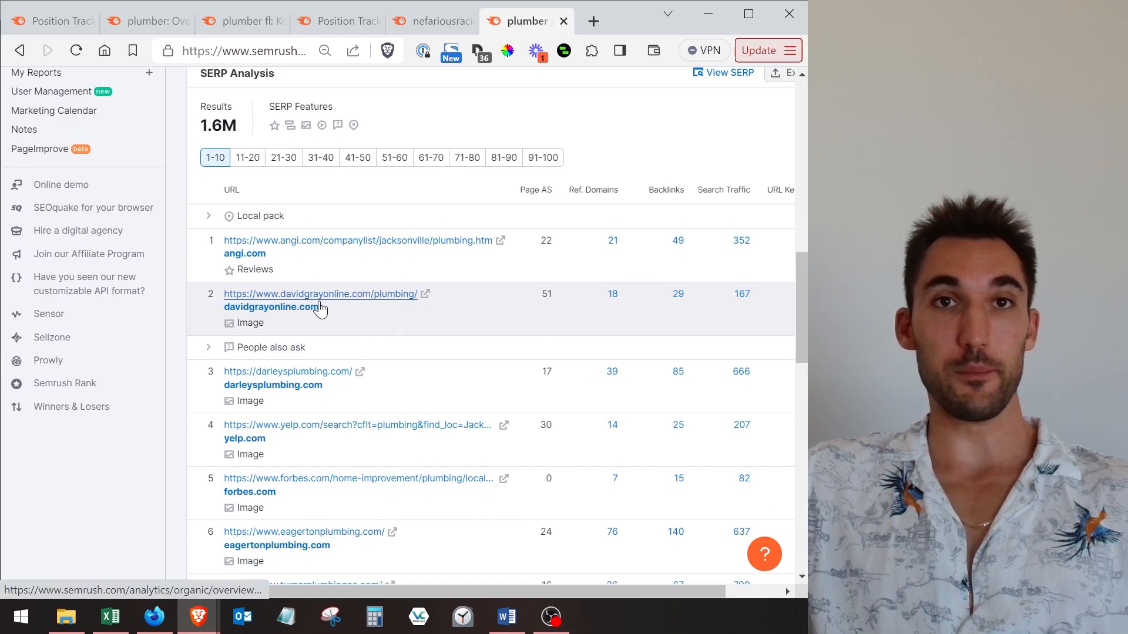
{"action": "scroll", "coordinate": [355, 312], "scroll_direction": "down", "scroll_amount": 2}
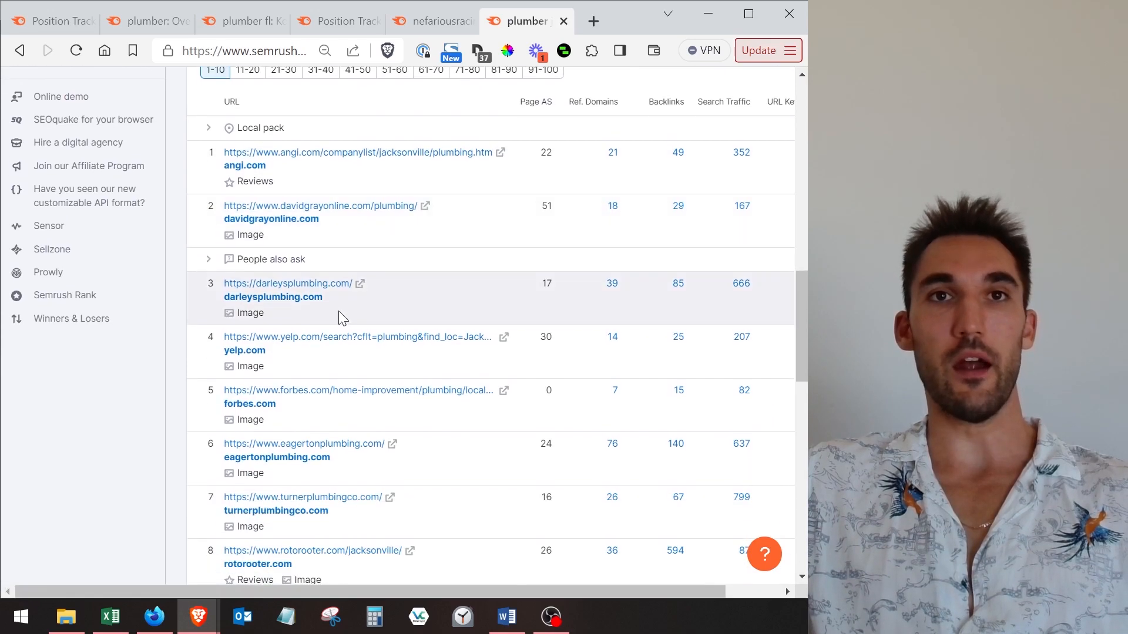
{"action": "middle_click", "coordinate": [285, 289]}
{"action": "scroll", "coordinate": [354, 373], "scroll_direction": "down", "scroll_amount": 2}
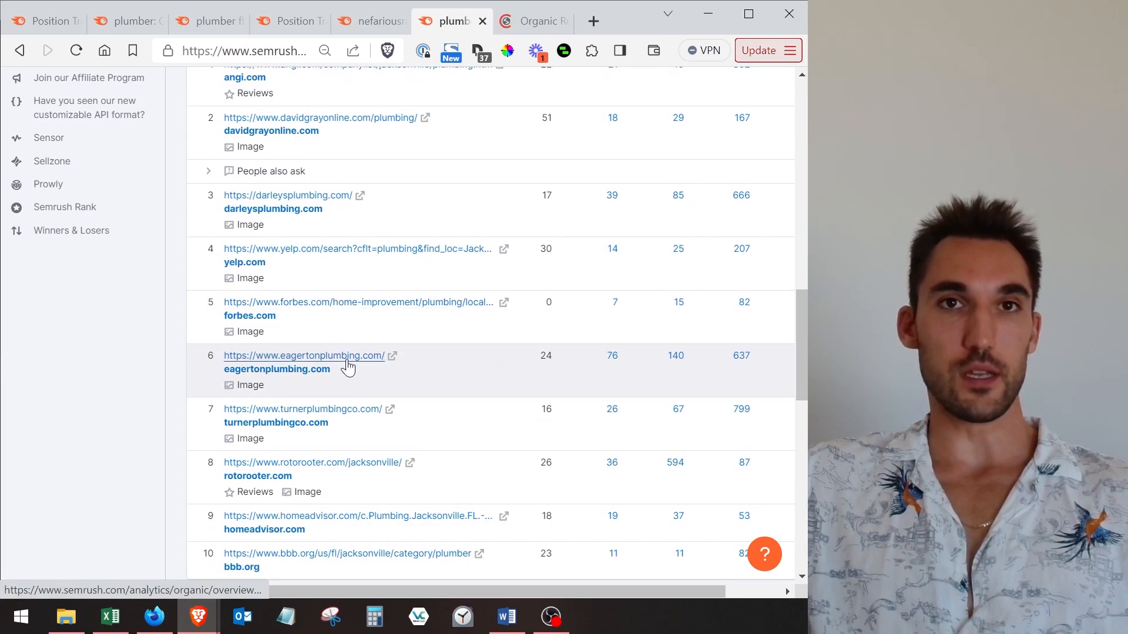
{"action": "middle_click", "coordinate": [347, 360]}
{"action": "scroll", "coordinate": [355, 413], "scroll_direction": "down", "scroll_amount": 2}
{"action": "middle_click", "coordinate": [346, 323]}
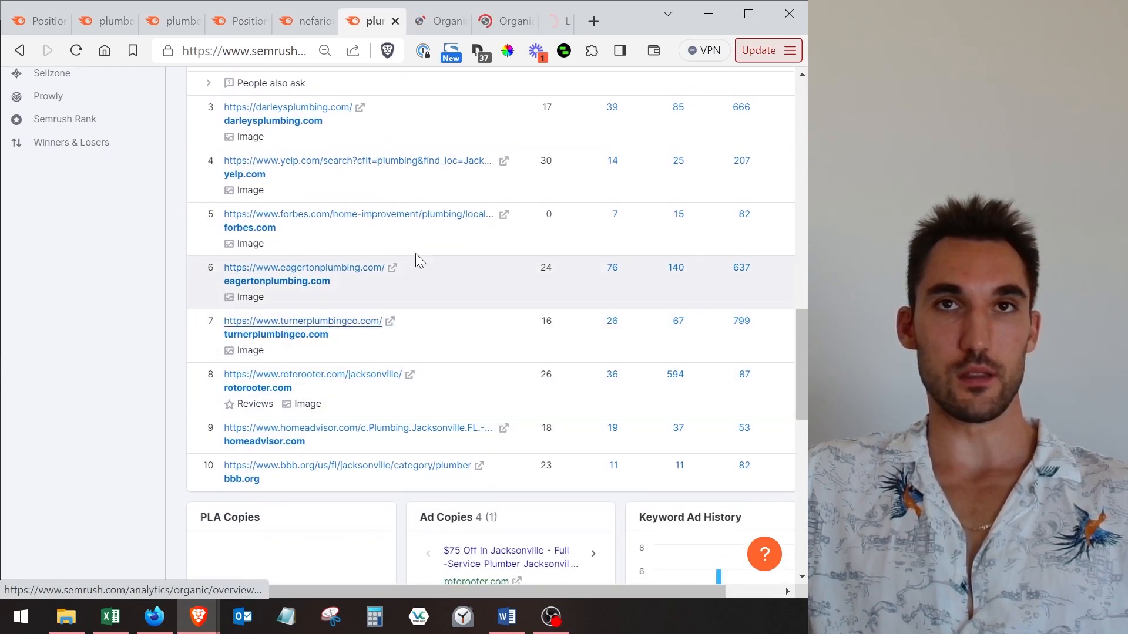
Step: Switch to the darleysplumbing.com organic research report, examine its keyword trend and top keywords, and open its full keyword list
{"action": "scroll", "coordinate": [340, 300], "scroll_direction": "up", "scroll_amount": 4}
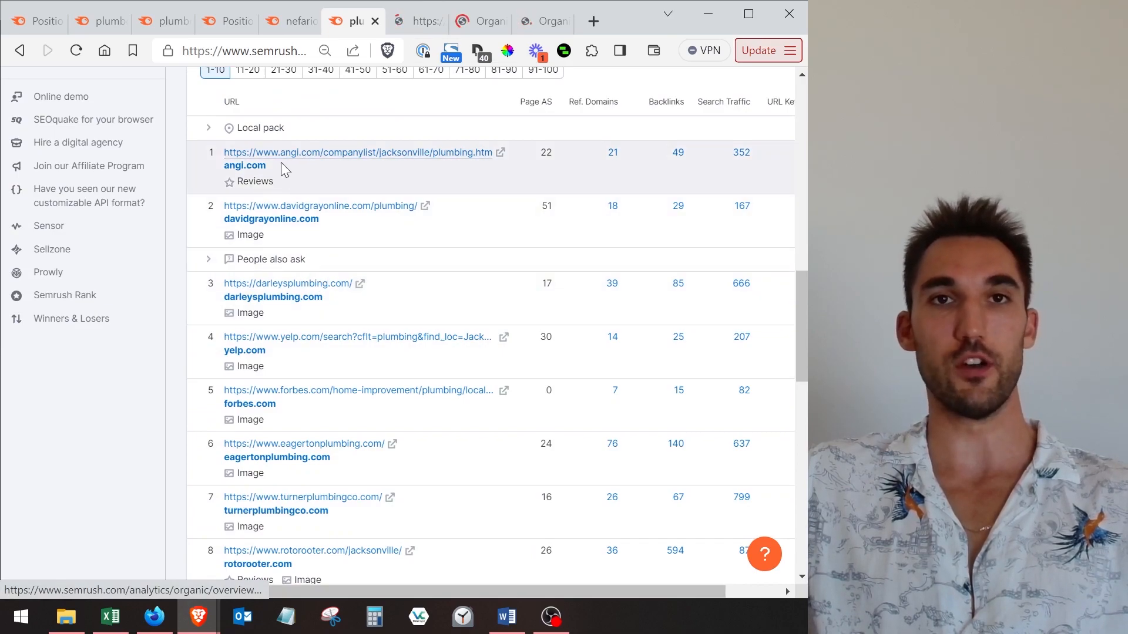
{"action": "middle_click", "coordinate": [297, 340]}
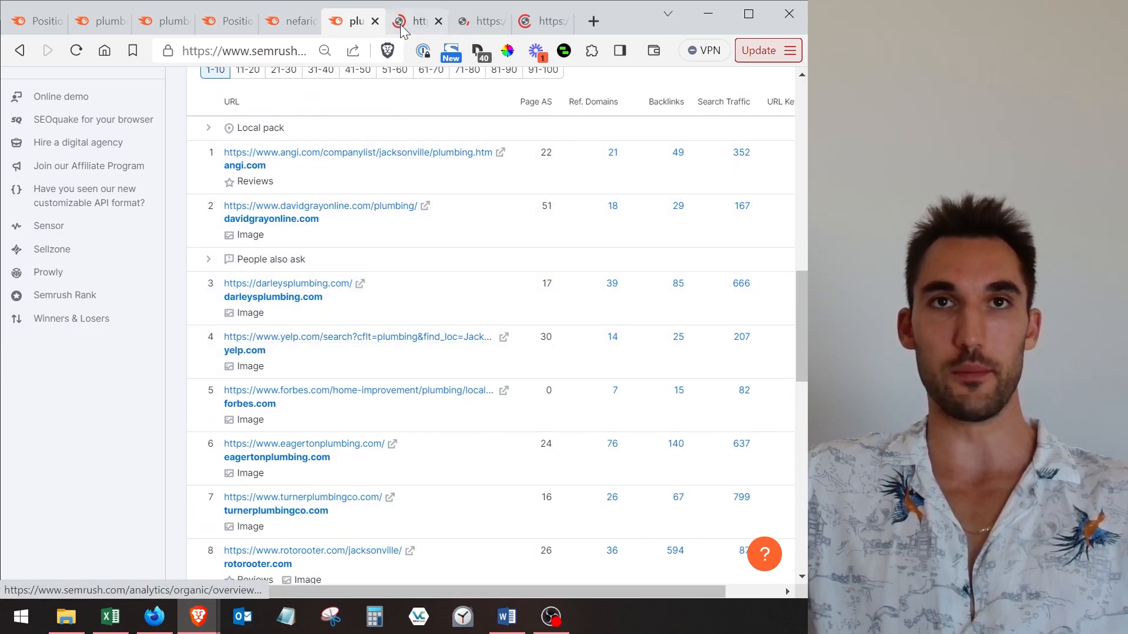
{"action": "left_click", "coordinate": [402, 26]}
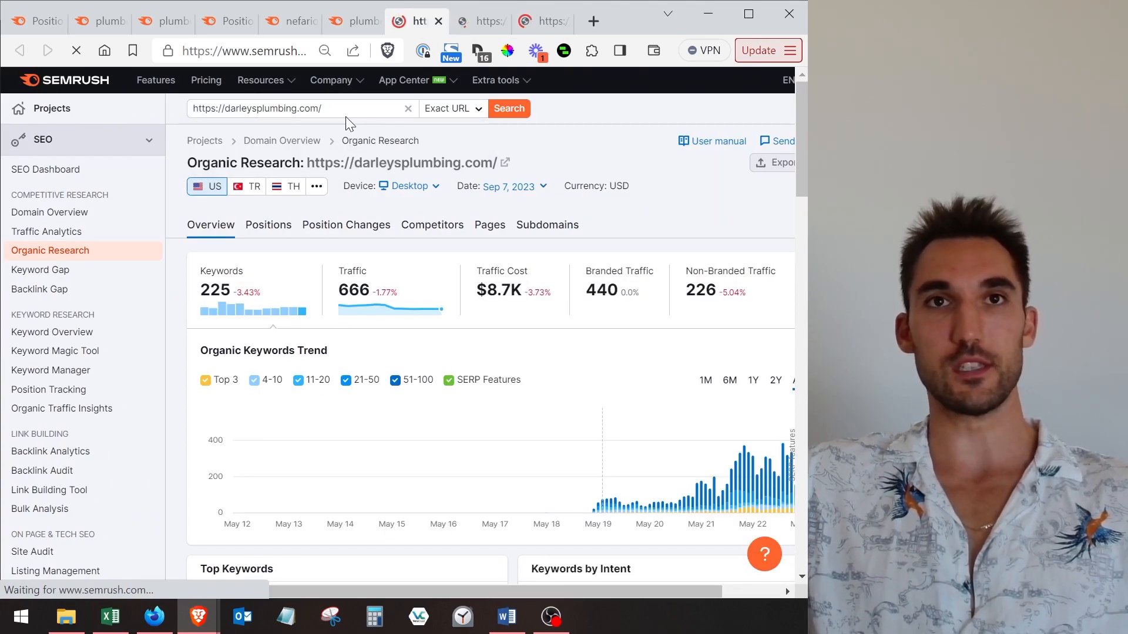
{"action": "scroll", "coordinate": [315, 343], "scroll_direction": "down", "scroll_amount": 3}
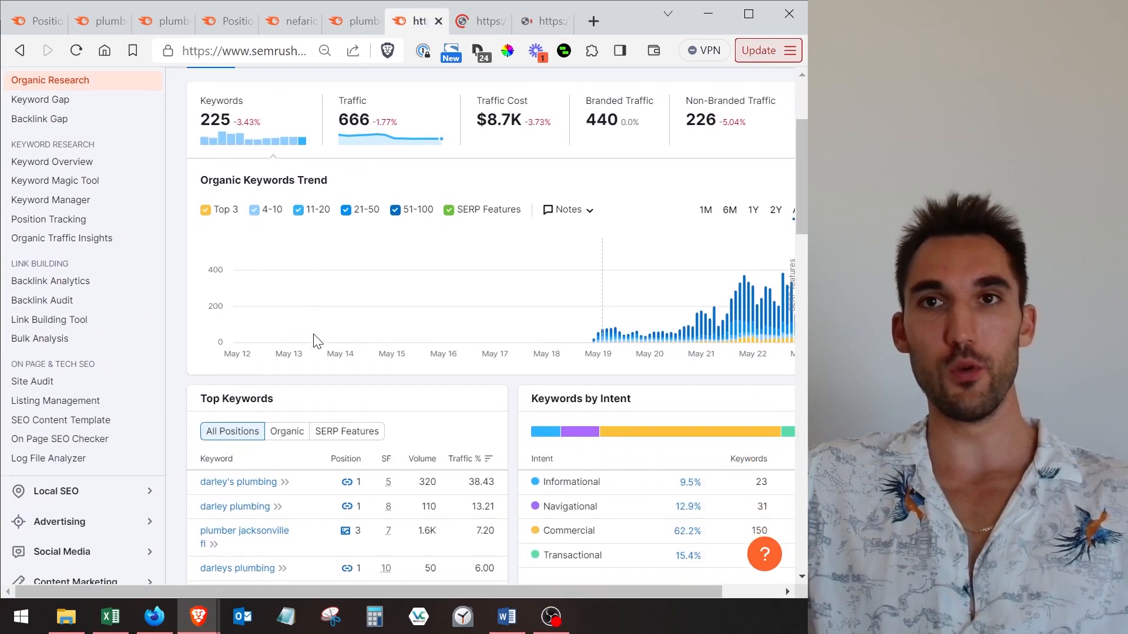
{"action": "scroll", "coordinate": [315, 342], "scroll_direction": "down", "scroll_amount": 3}
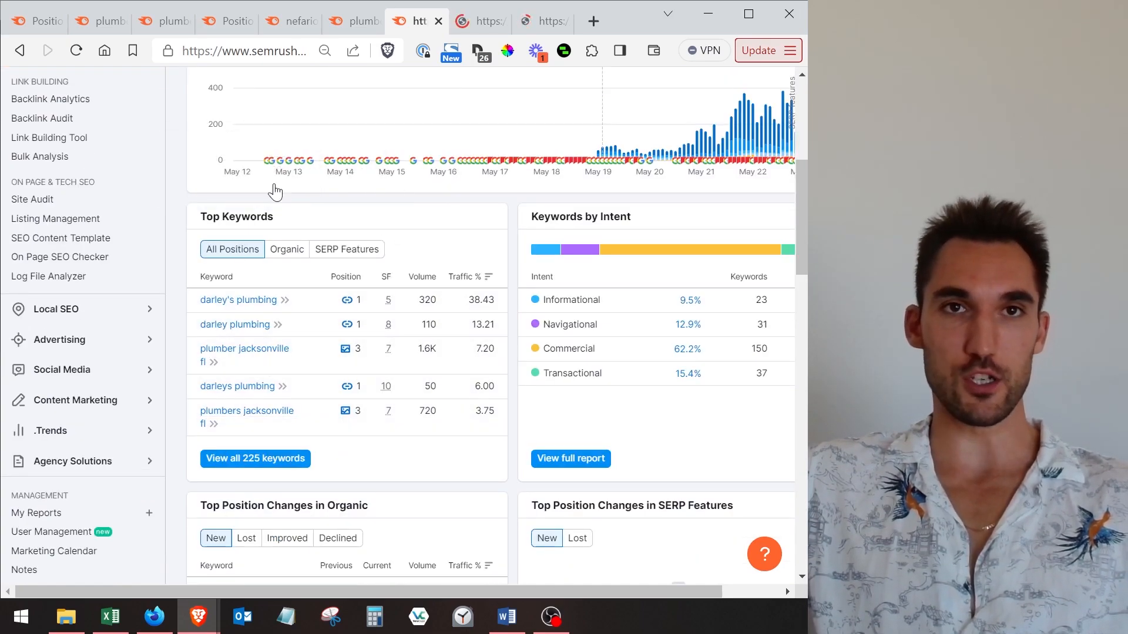
{"action": "scroll", "coordinate": [384, 437], "scroll_direction": "up", "scroll_amount": 6}
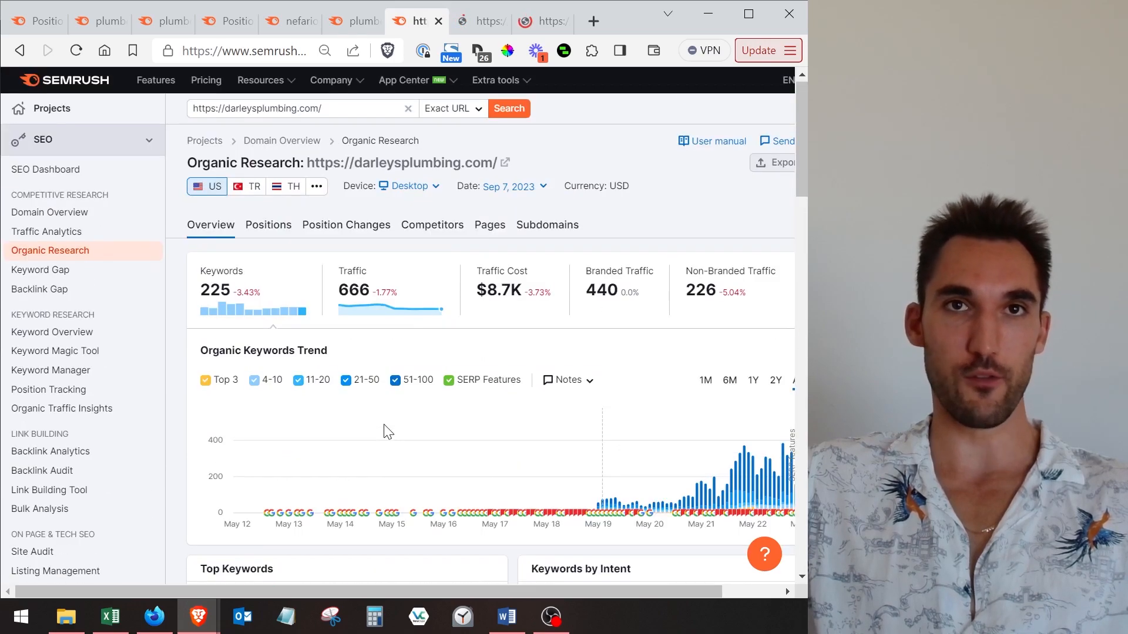
{"action": "scroll", "coordinate": [380, 423], "scroll_direction": "down", "scroll_amount": 4}
{"action": "scroll", "coordinate": [380, 422], "scroll_direction": "down", "scroll_amount": 2}
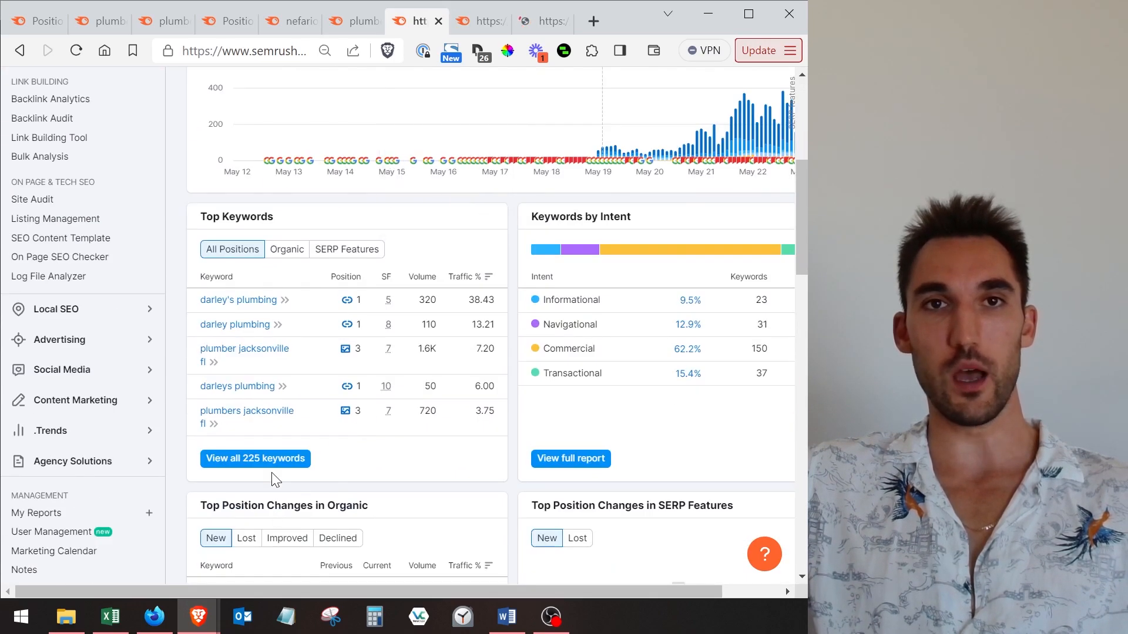
Step: Switch to the eagertonplumbing.com organic research report and open its full list of ranking keywords
{"action": "left_click", "coordinate": [465, 25]}
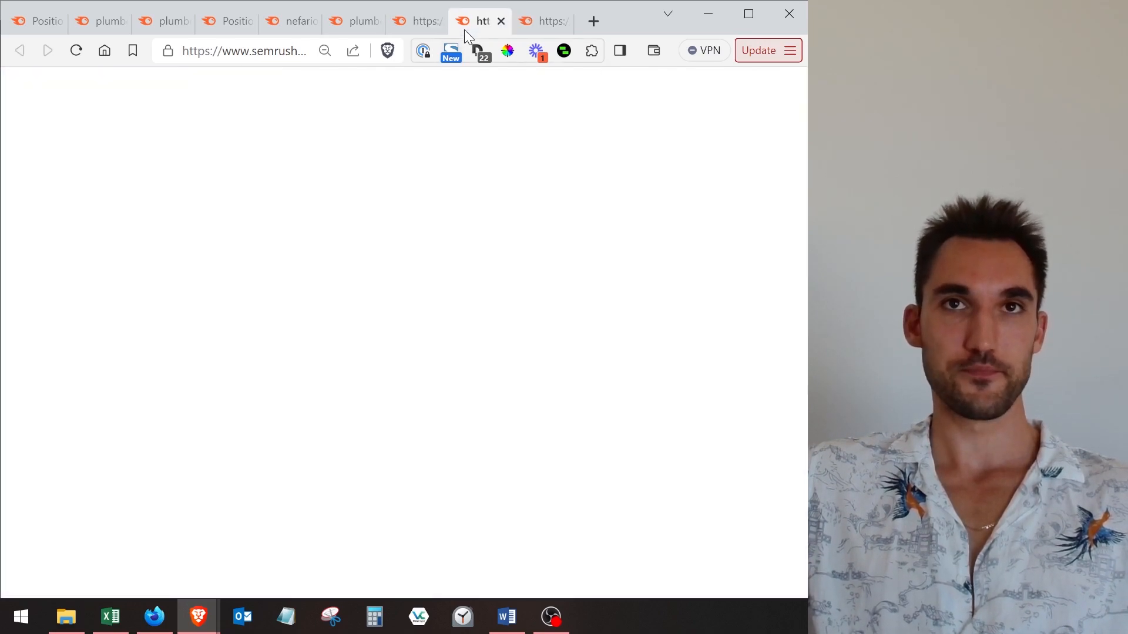
{"action": "scroll", "coordinate": [305, 397], "scroll_direction": "down", "scroll_amount": 5}
{"action": "left_click", "coordinate": [265, 299]}
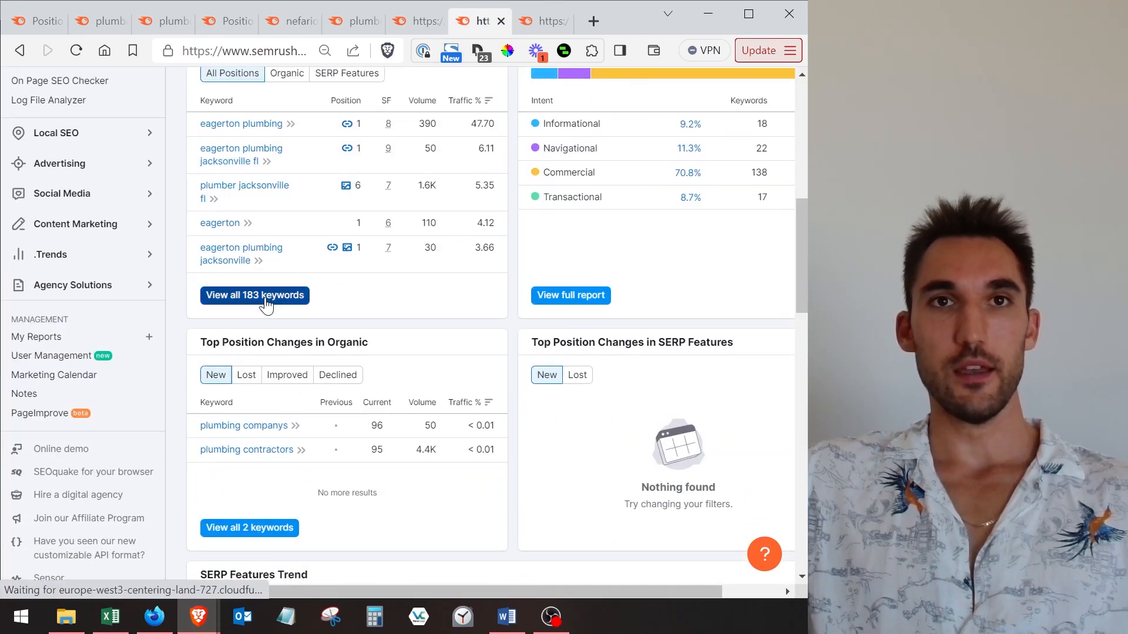
{"action": "scroll", "coordinate": [416, 247], "scroll_direction": "up", "scroll_amount": 3}
Step: Return to the darleysplumbing.com report and examine the keywords in its Organic Search Positions table
{"action": "left_click", "coordinate": [418, 28]}
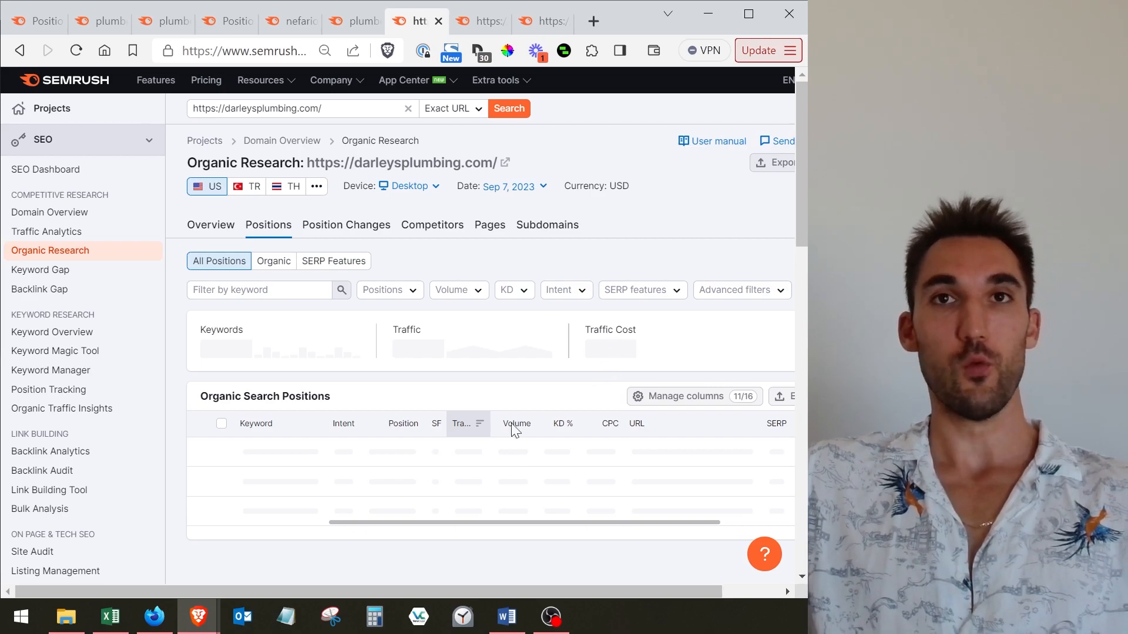
{"action": "scroll", "coordinate": [514, 395], "scroll_direction": "down", "scroll_amount": 5}
{"action": "scroll", "coordinate": [514, 397], "scroll_direction": "up", "scroll_amount": 2}
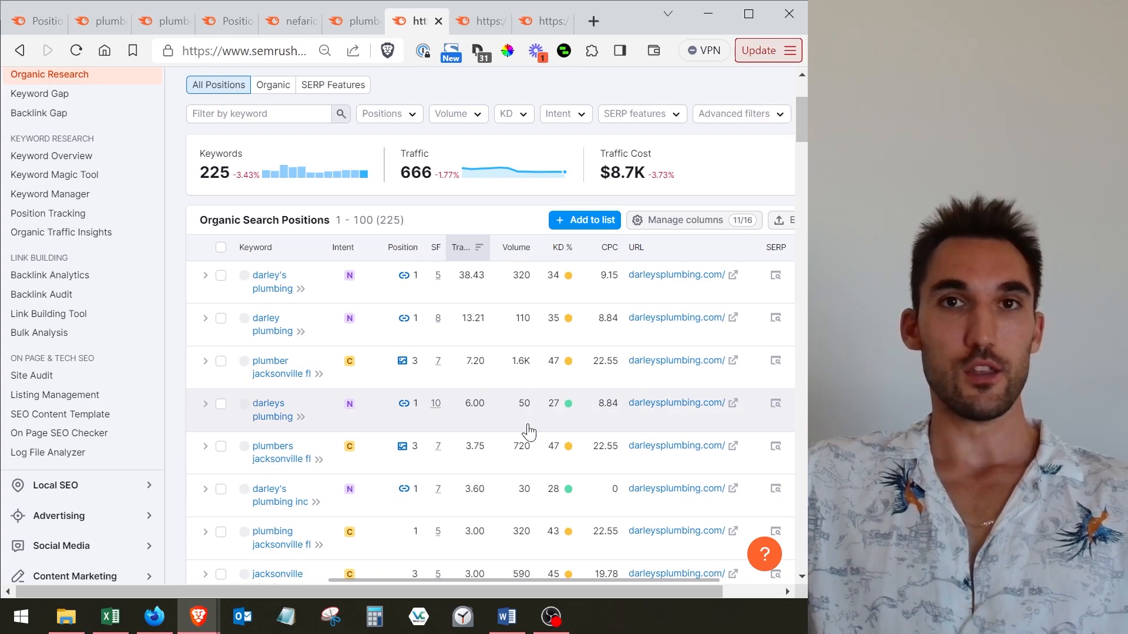
{"action": "scroll", "coordinate": [529, 432], "scroll_direction": "down", "scroll_amount": 3}
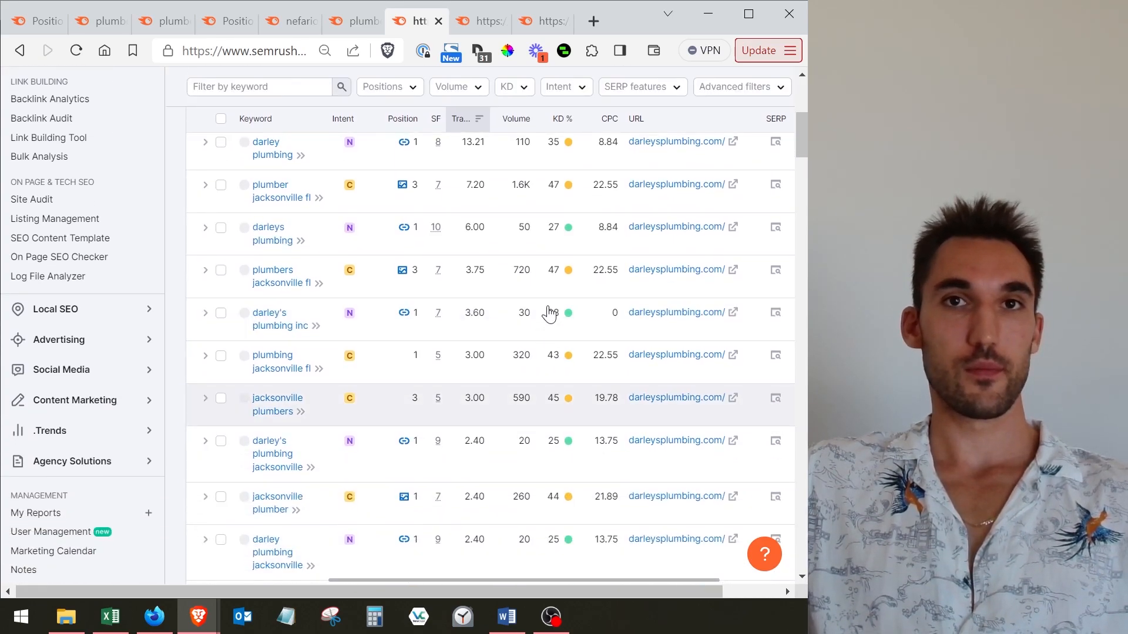
{"action": "scroll", "coordinate": [573, 323], "scroll_direction": "down", "scroll_amount": 3}
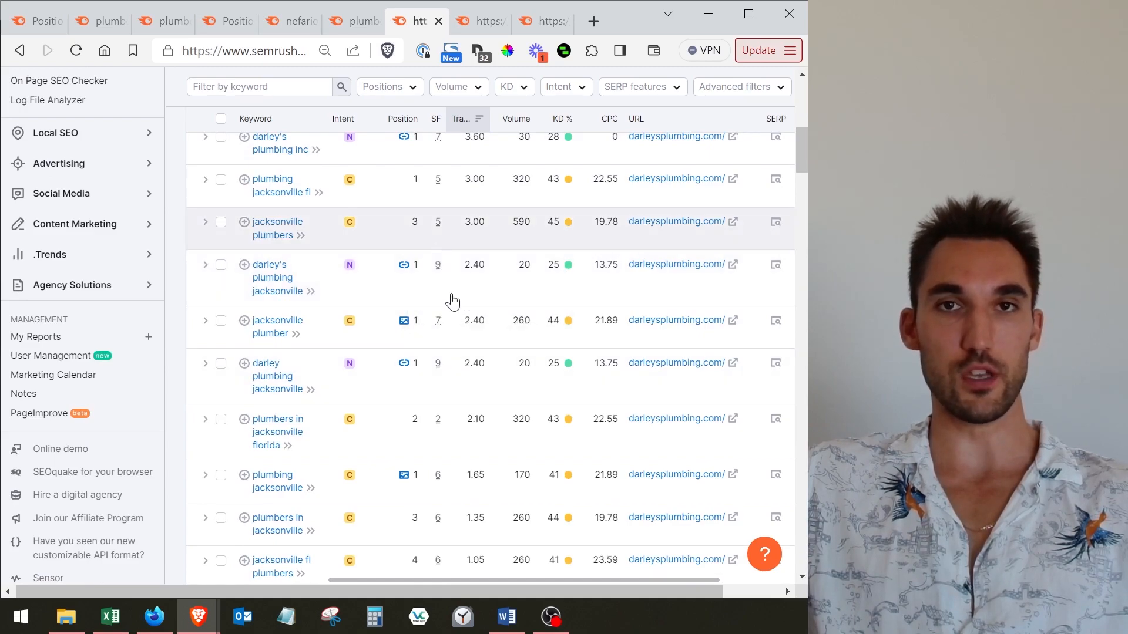
Step: Sort darleysplumbing.com's positions by keyword difficulty from lowest to highest and add "commercial plumbers jacksonville fl" to the keyword list
{"action": "left_click", "coordinate": [558, 118]}
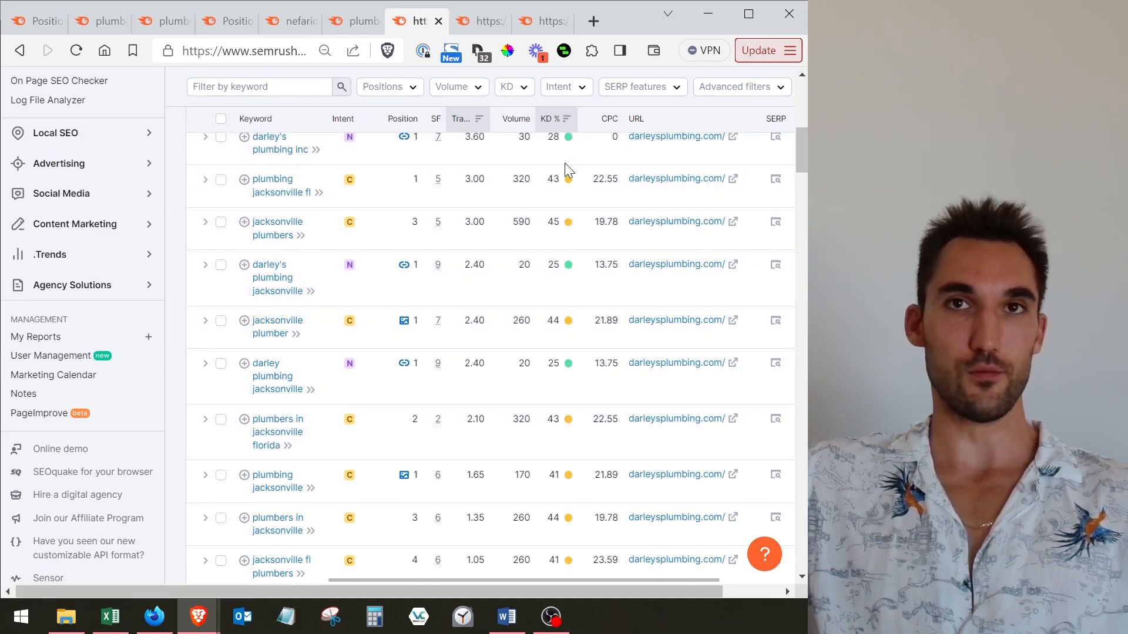
{"action": "left_click", "coordinate": [551, 123]}
{"action": "scroll", "coordinate": [585, 310], "scroll_direction": "up", "scroll_amount": 2}
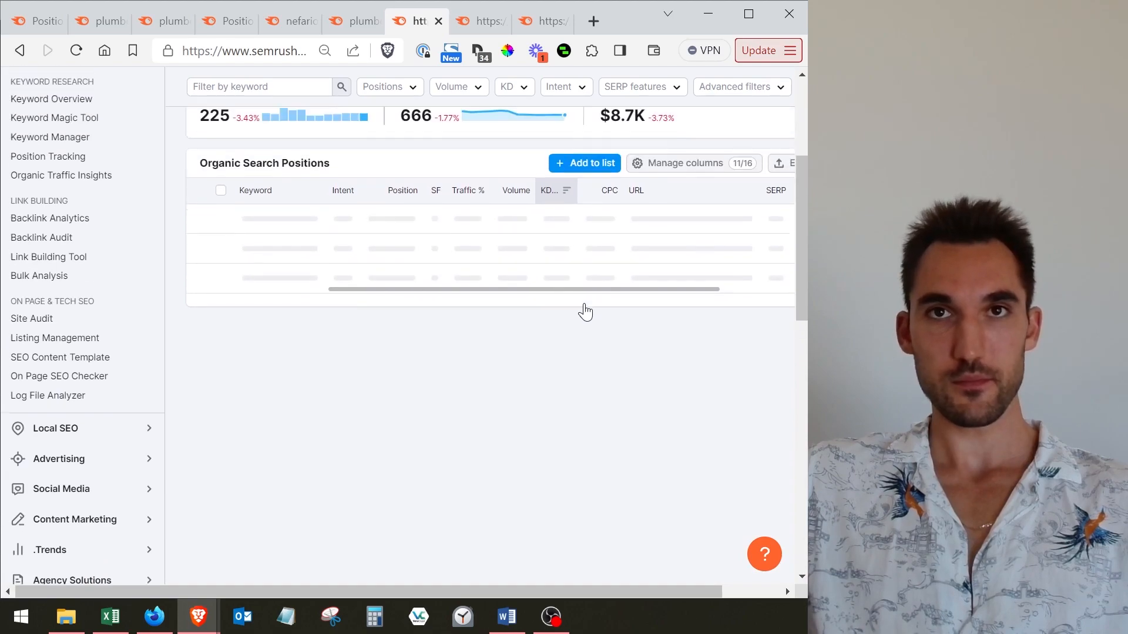
{"action": "scroll", "coordinate": [555, 218], "scroll_direction": "down", "scroll_amount": 2}
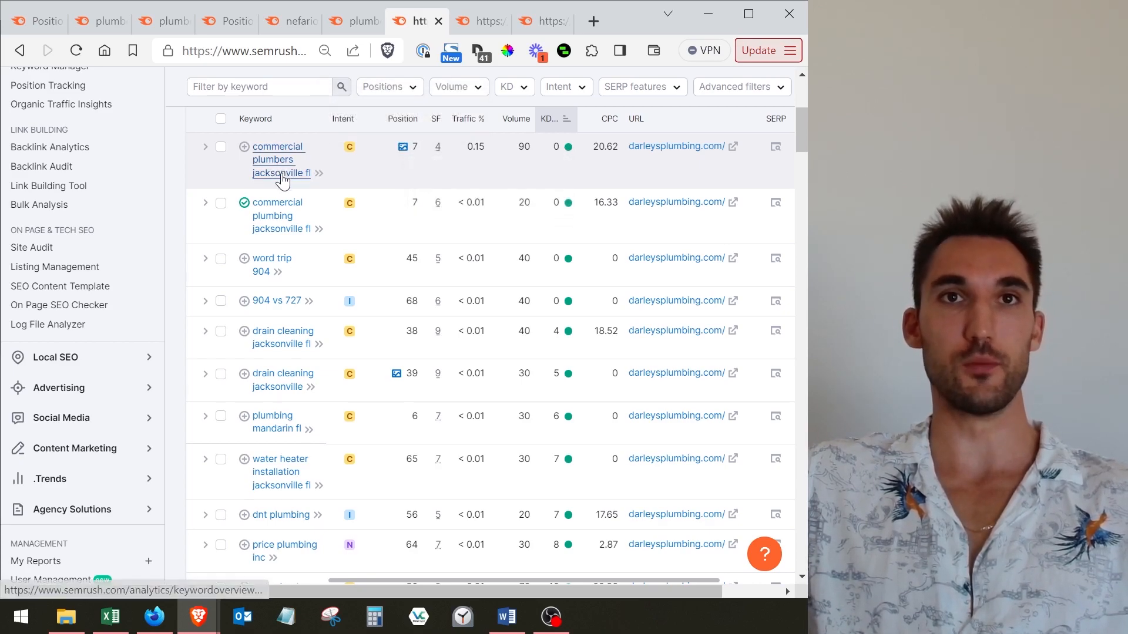
{"action": "mouse_move", "coordinate": [568, 149]}
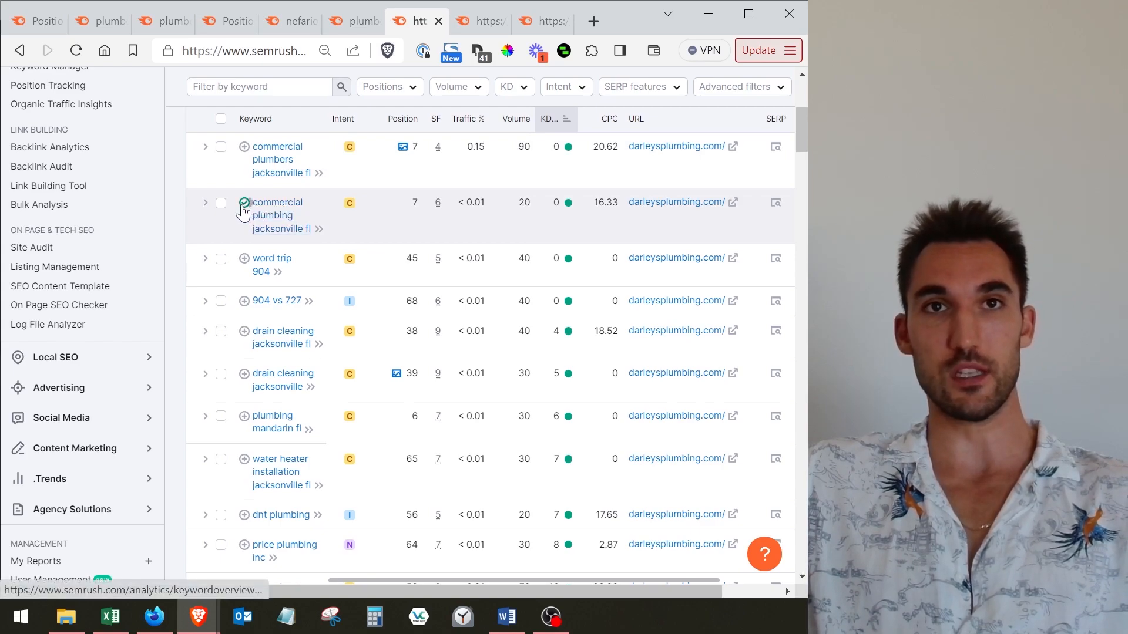
{"action": "left_click", "coordinate": [245, 148]}
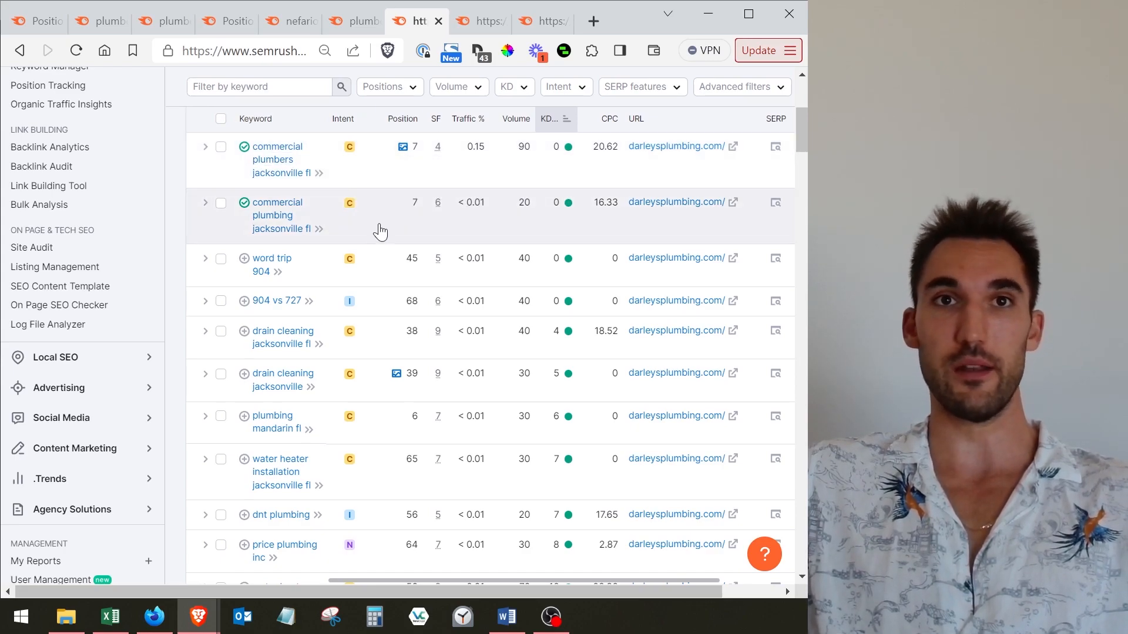
Step: Open the keyword overview of "drain cleaning jacksonville fl" in a separate tab and switch to it
{"action": "scroll", "coordinate": [372, 277], "scroll_direction": "down", "scroll_amount": 2}
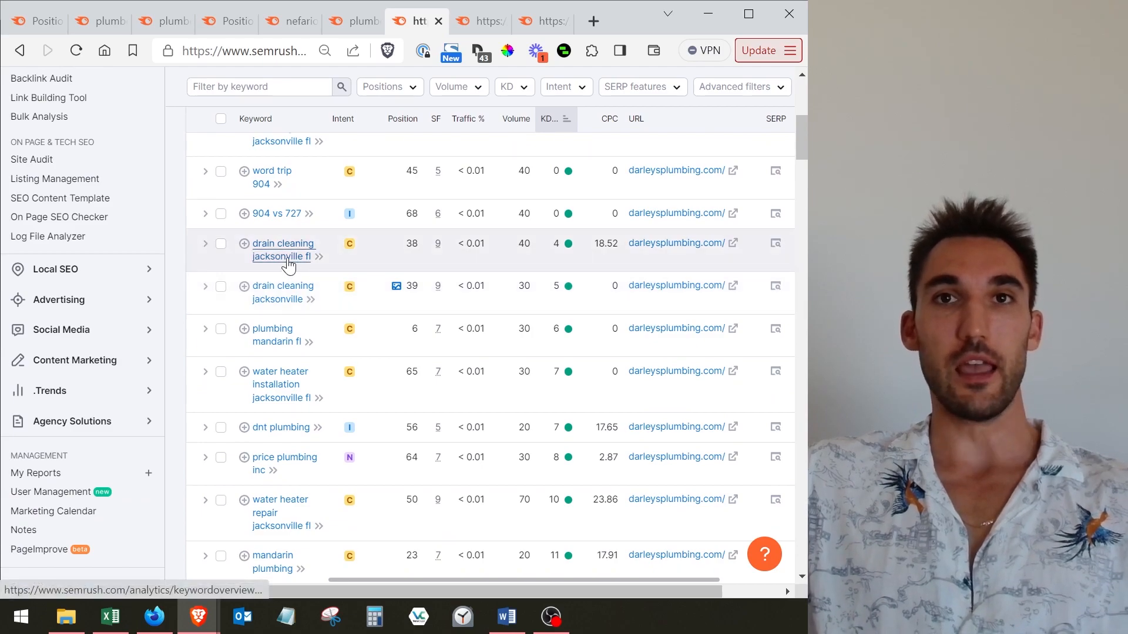
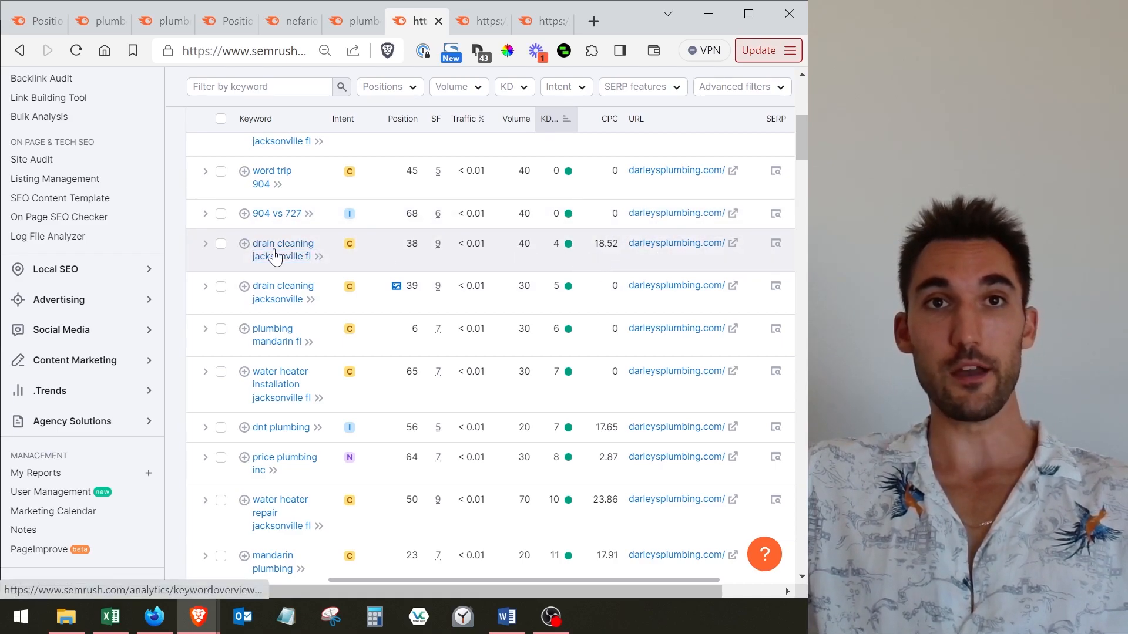
{"action": "middle_click", "coordinate": [279, 256]}
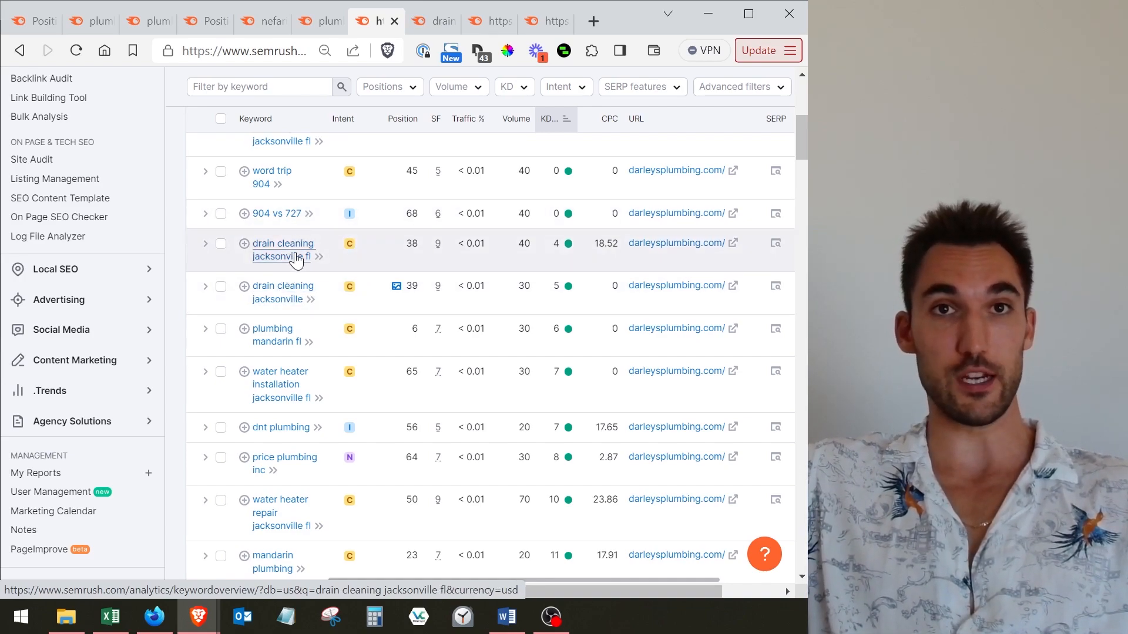
{"action": "left_click", "coordinate": [431, 23]}
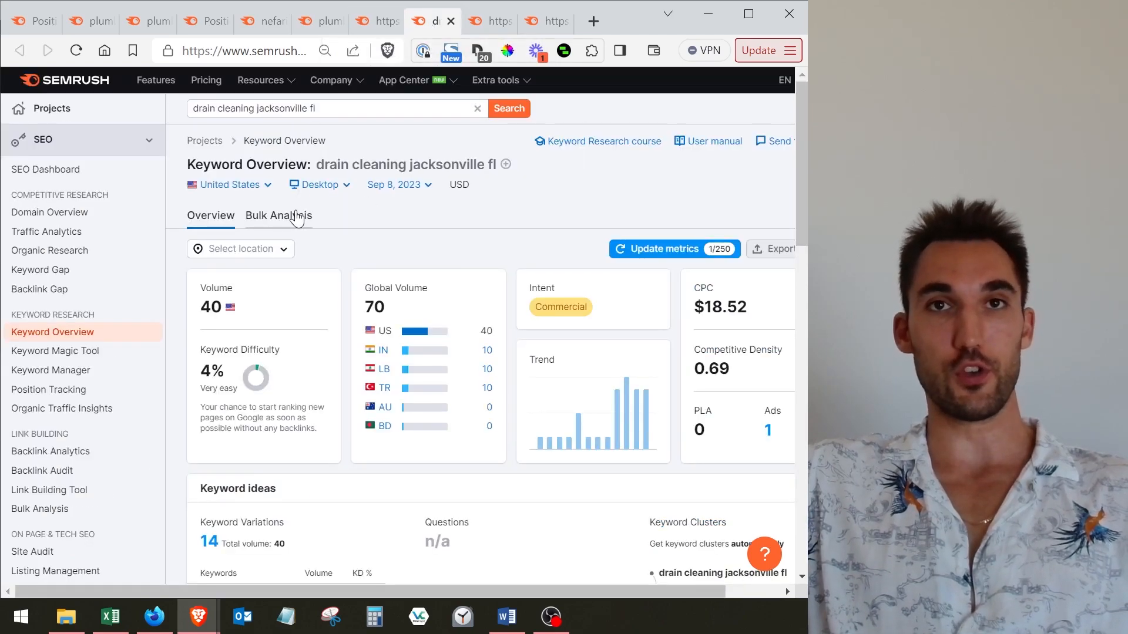
Step: Review the "drain cleaning jacksonville fl" overview and examine which pages rank in the top 10 of its SERP Analysis
{"action": "scroll", "coordinate": [262, 232], "scroll_direction": "down", "scroll_amount": 3}
{"action": "left_click_drag", "start_coordinate": [201, 192], "coordinate": [228, 200]}
{"action": "scroll", "coordinate": [469, 318], "scroll_direction": "down", "scroll_amount": 6}
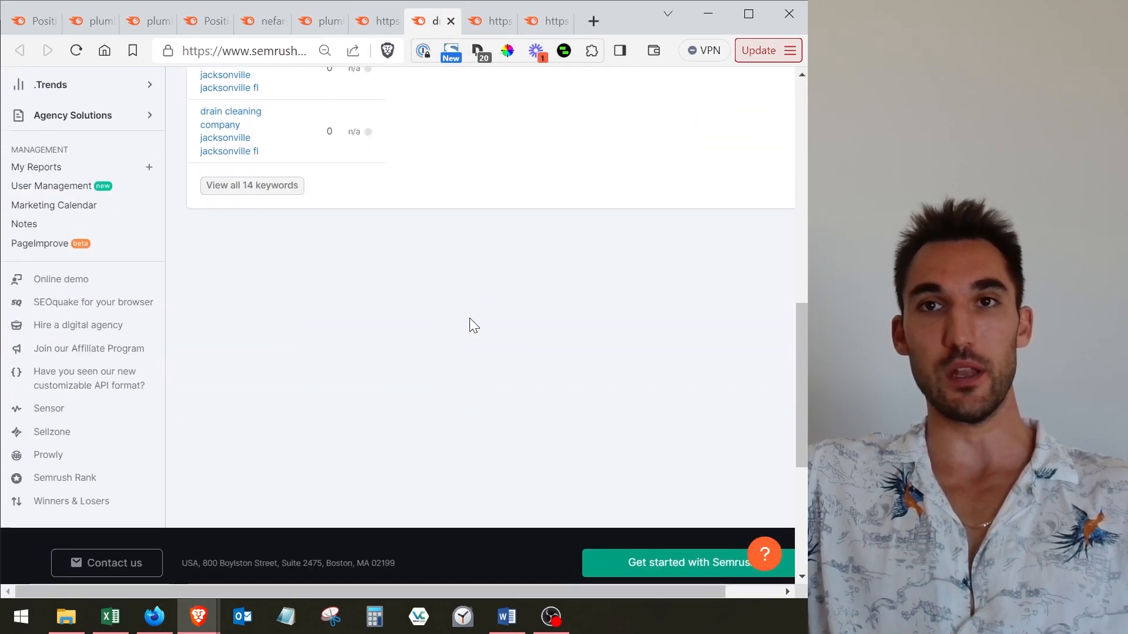
{"action": "scroll", "coordinate": [477, 319], "scroll_direction": "up", "scroll_amount": 1}
{"action": "scroll", "coordinate": [489, 335], "scroll_direction": "down", "scroll_amount": 3}
{"action": "left_click_drag", "start_coordinate": [594, 594], "coordinate": [630, 594]}
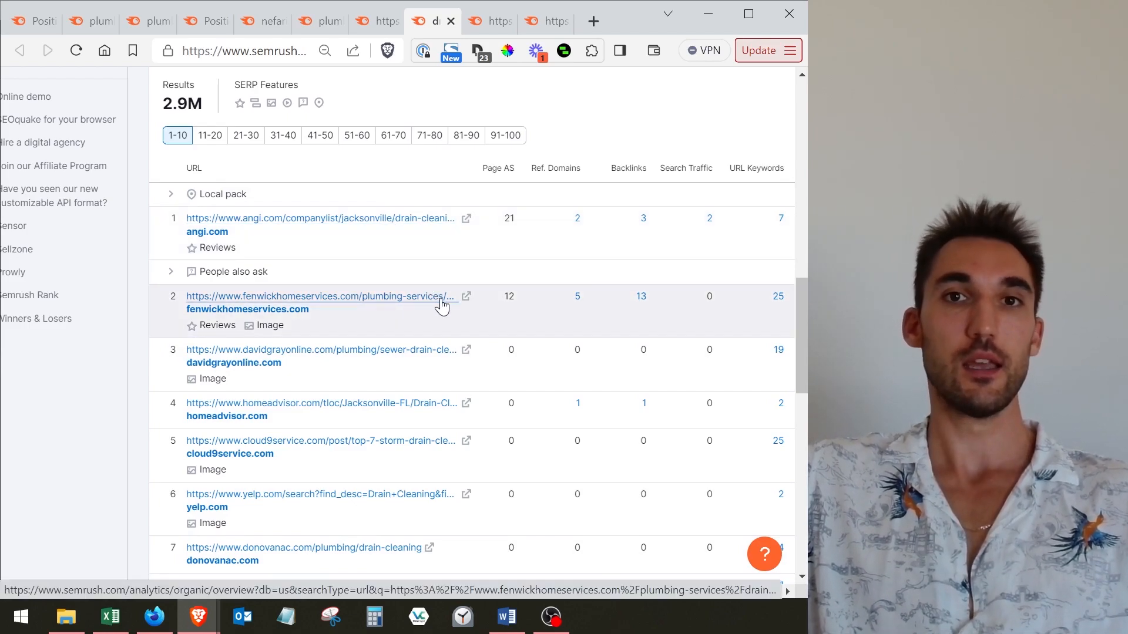
{"action": "scroll", "coordinate": [417, 284], "scroll_direction": "down", "scroll_amount": 2}
{"action": "scroll", "coordinate": [414, 279], "scroll_direction": "down", "scroll_amount": 1}
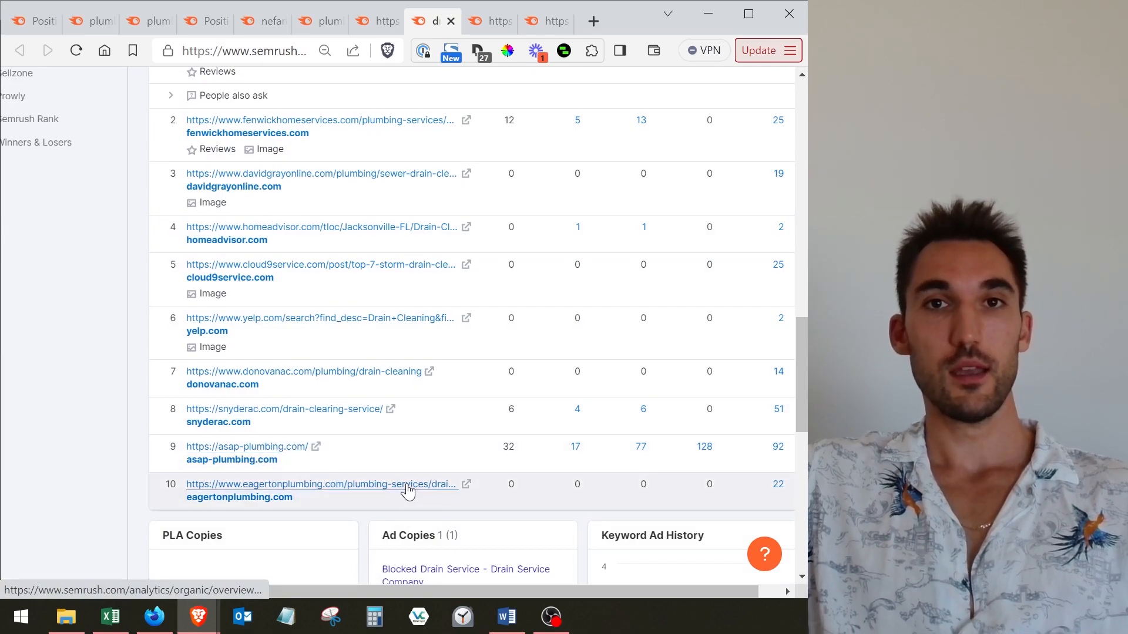
{"action": "scroll", "coordinate": [537, 425], "scroll_direction": "up", "scroll_amount": 3}
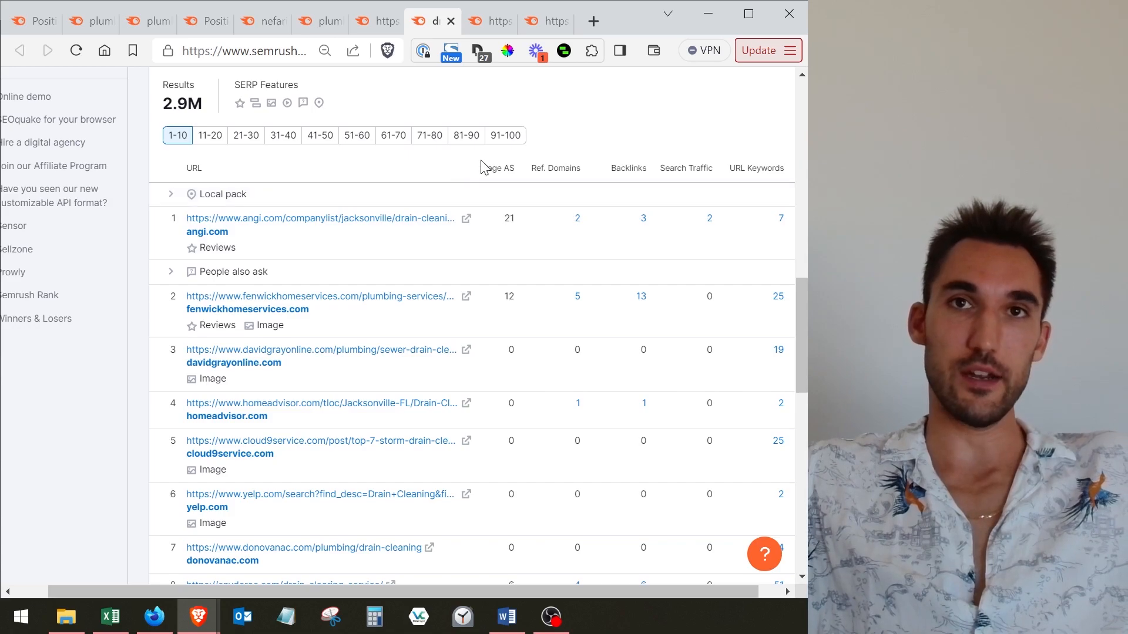
Step: Compare the Page AS, referring domains and backlinks of the top 10 ranking pages in the SERP Analysis
{"action": "mouse_move", "coordinate": [535, 168]}
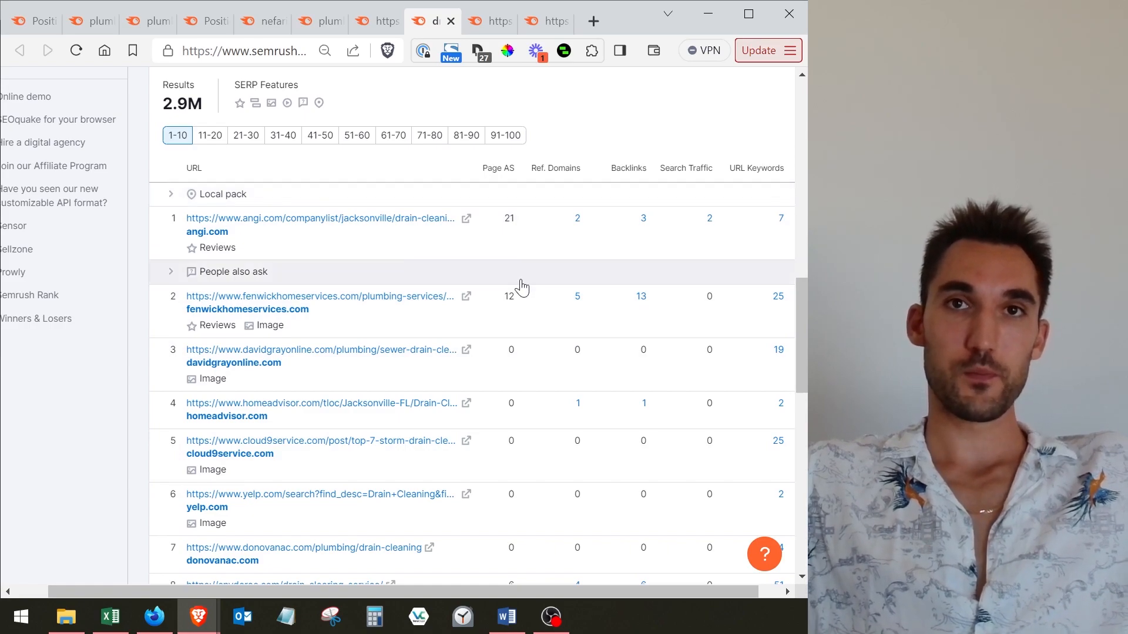
{"action": "scroll", "coordinate": [523, 246], "scroll_direction": "down", "scroll_amount": 2}
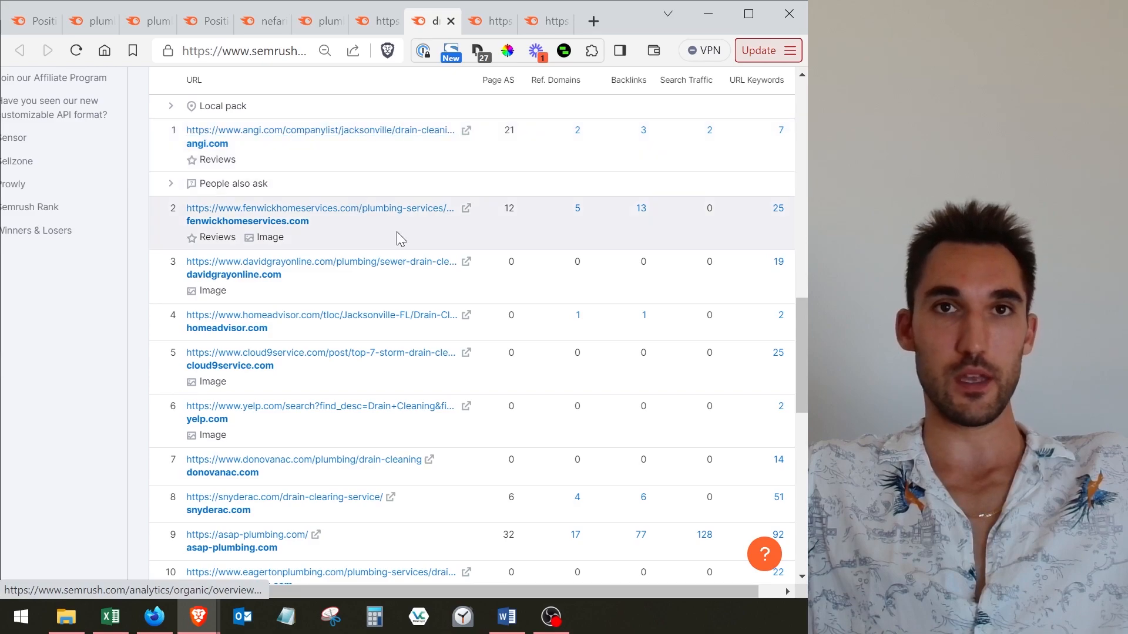
{"action": "left_click_drag", "start_coordinate": [582, 210], "coordinate": [500, 209]}
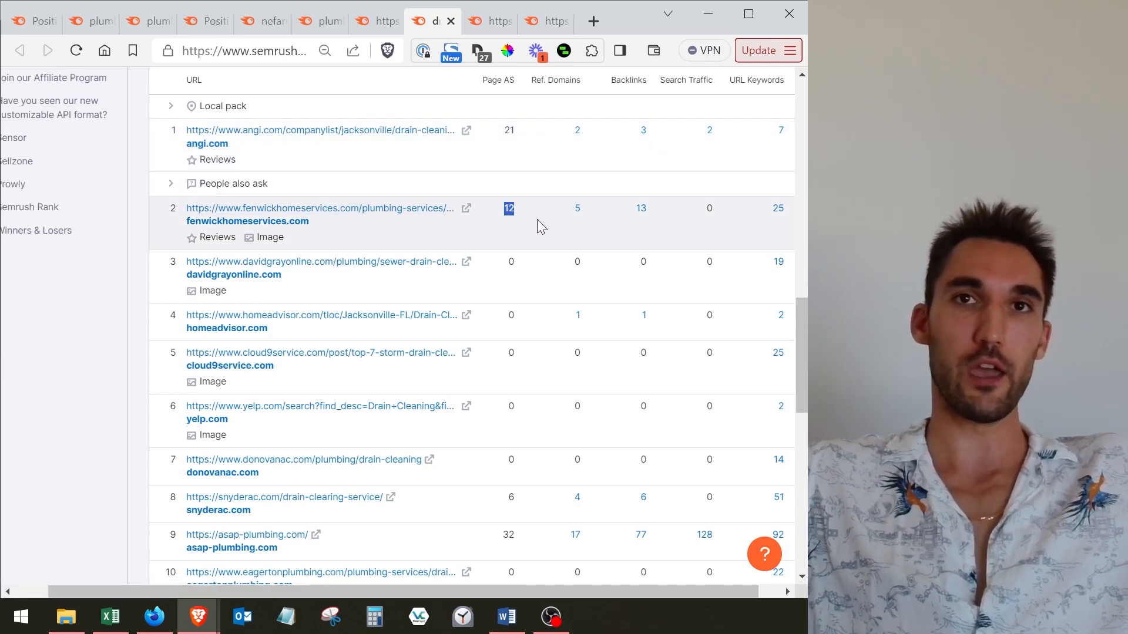
{"action": "scroll", "coordinate": [536, 219], "scroll_direction": "down", "scroll_amount": 2}
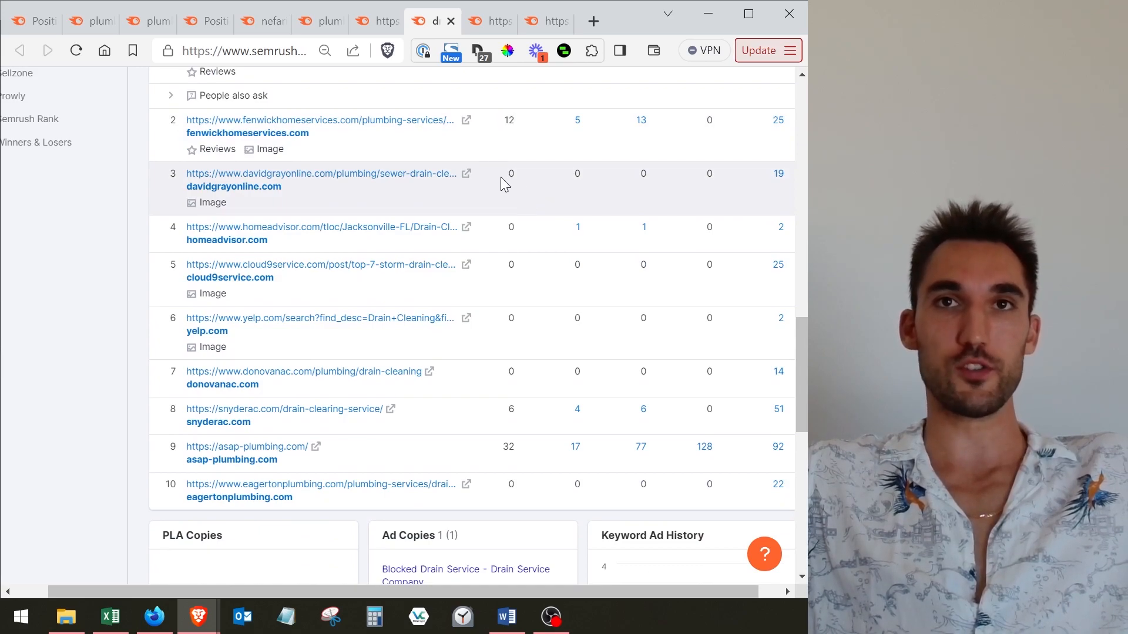
{"action": "left_click_drag", "start_coordinate": [506, 229], "coordinate": [536, 231]}
{"action": "left_click_drag", "start_coordinate": [505, 273], "coordinate": [529, 275]}
{"action": "left_click", "coordinate": [510, 326]}
{"action": "left_click_drag", "start_coordinate": [519, 410], "coordinate": [500, 409]}
{"action": "left_click_drag", "start_coordinate": [534, 448], "coordinate": [508, 447]}
{"action": "left_click_drag", "start_coordinate": [569, 485], "coordinate": [590, 488]}
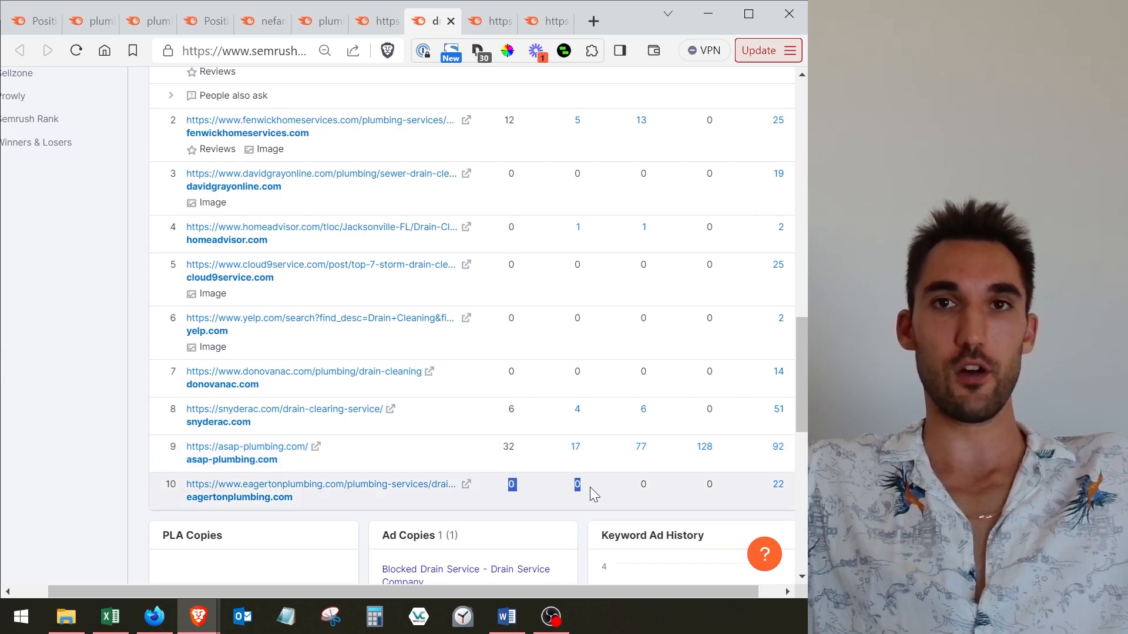
{"action": "scroll", "coordinate": [516, 499], "scroll_direction": "up", "scroll_amount": 3}
{"action": "scroll", "coordinate": [586, 204], "scroll_direction": "down", "scroll_amount": 2}
{"action": "scroll", "coordinate": [585, 205], "scroll_direction": "down", "scroll_amount": 1}
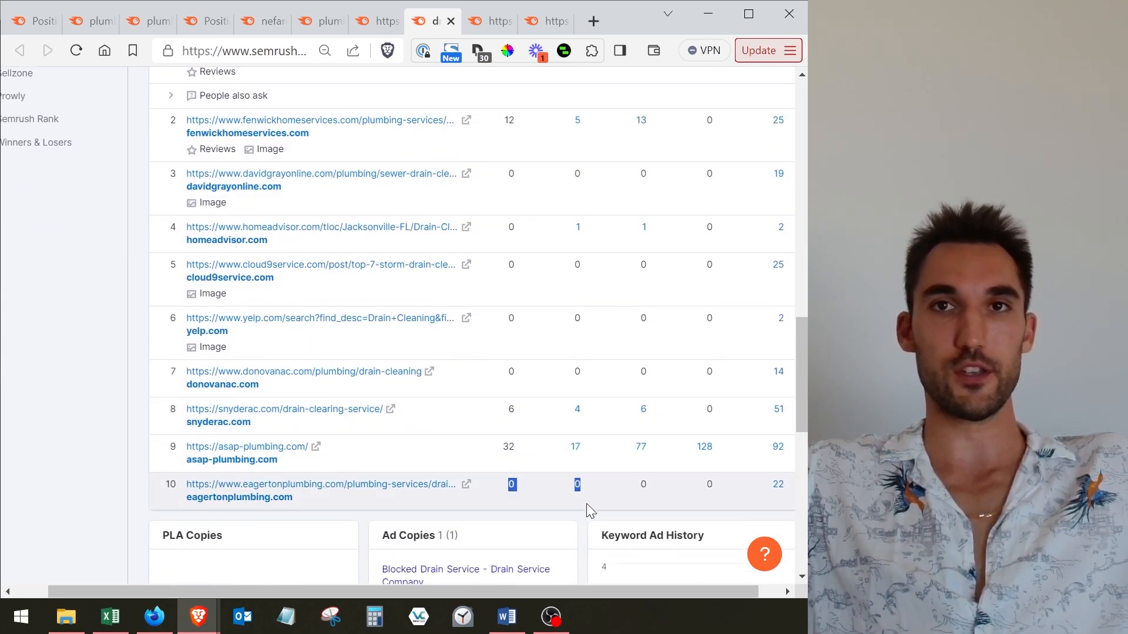
{"action": "left_click", "coordinate": [624, 505]}
{"action": "scroll", "coordinate": [624, 158], "scroll_direction": "up", "scroll_amount": 3}
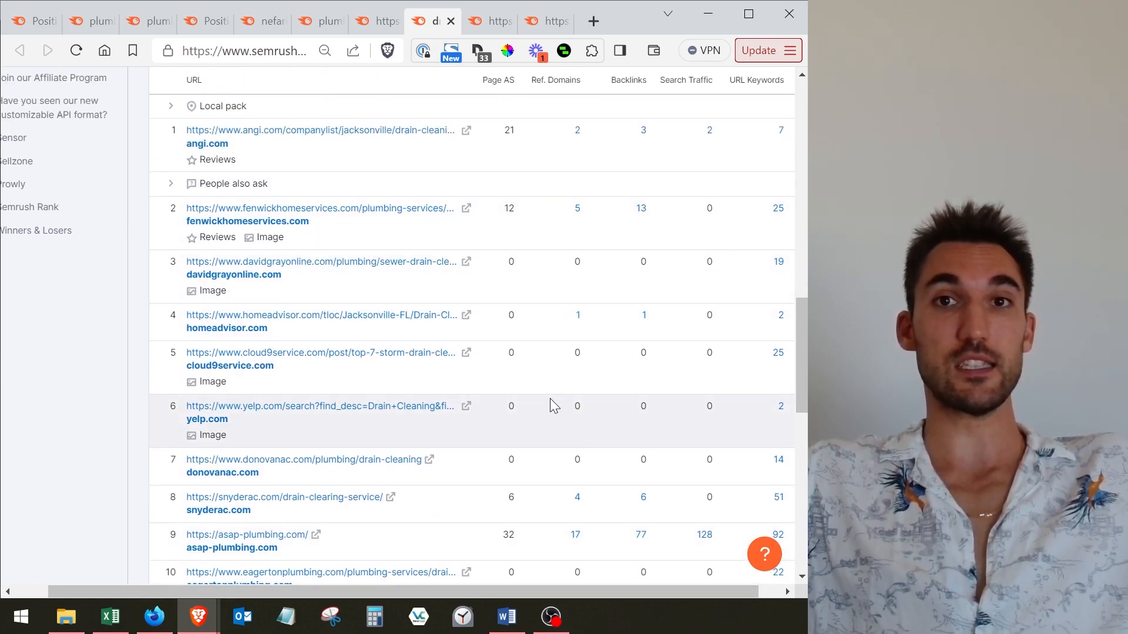
{"action": "scroll", "coordinate": [550, 398], "scroll_direction": "down", "scroll_amount": 3}
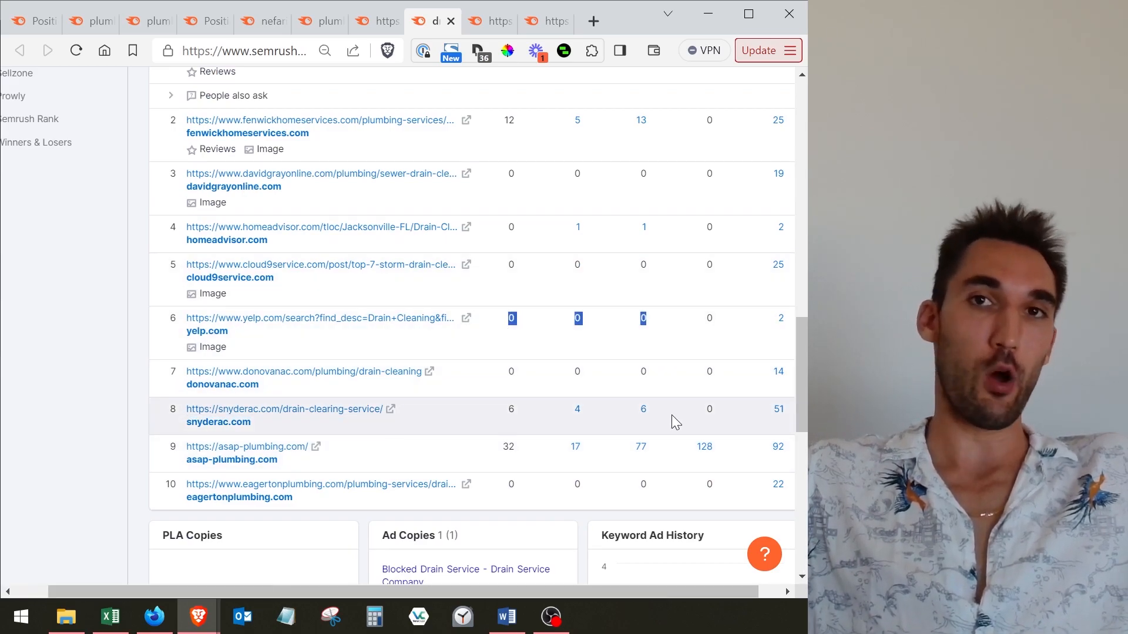
{"action": "left_click", "coordinate": [499, 369]}
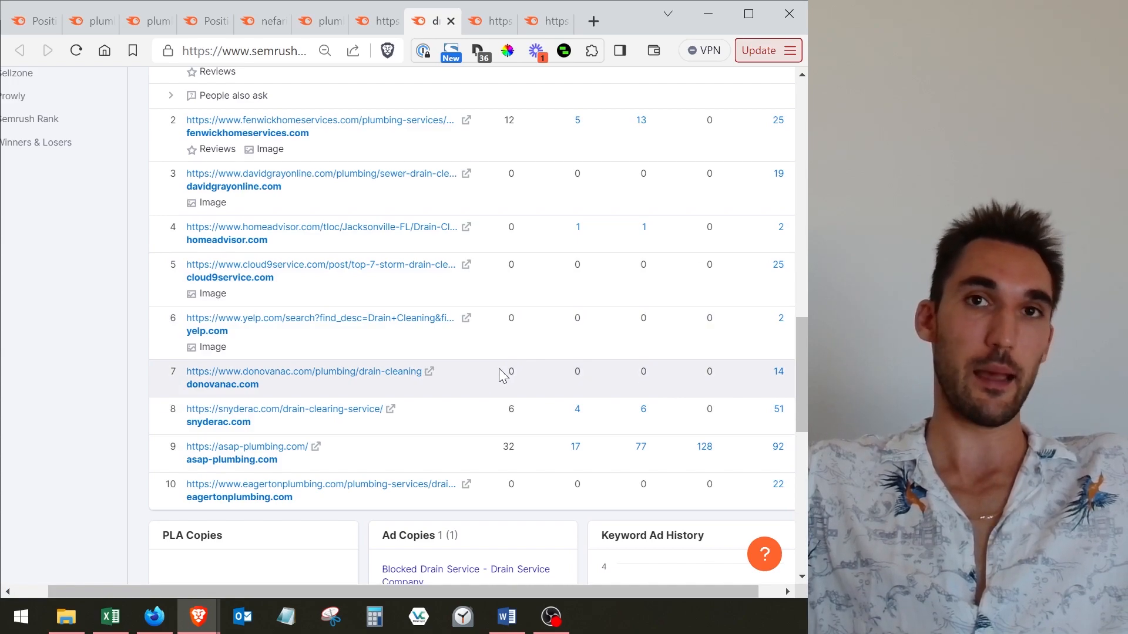
Step: Check the link metrics of the lower-ranking pages for "drain cleaning jacksonville fl" against the keyword's difficulty rating
{"action": "left_click", "coordinate": [679, 373]}
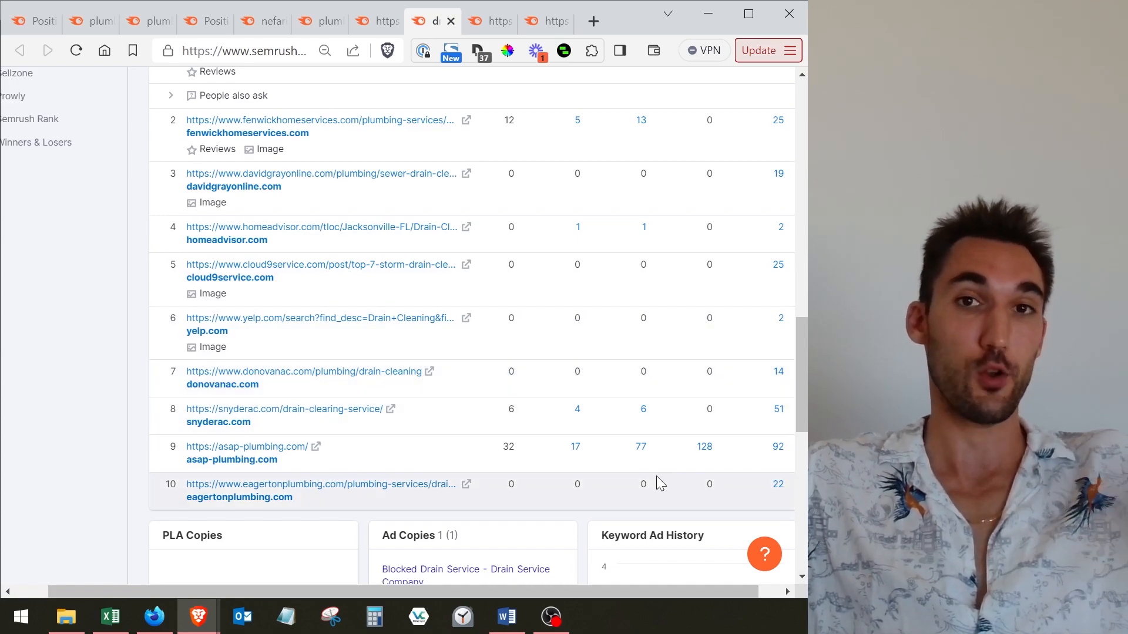
{"action": "left_click_drag", "start_coordinate": [655, 488], "coordinate": [515, 480]}
{"action": "left_click", "coordinate": [490, 482]}
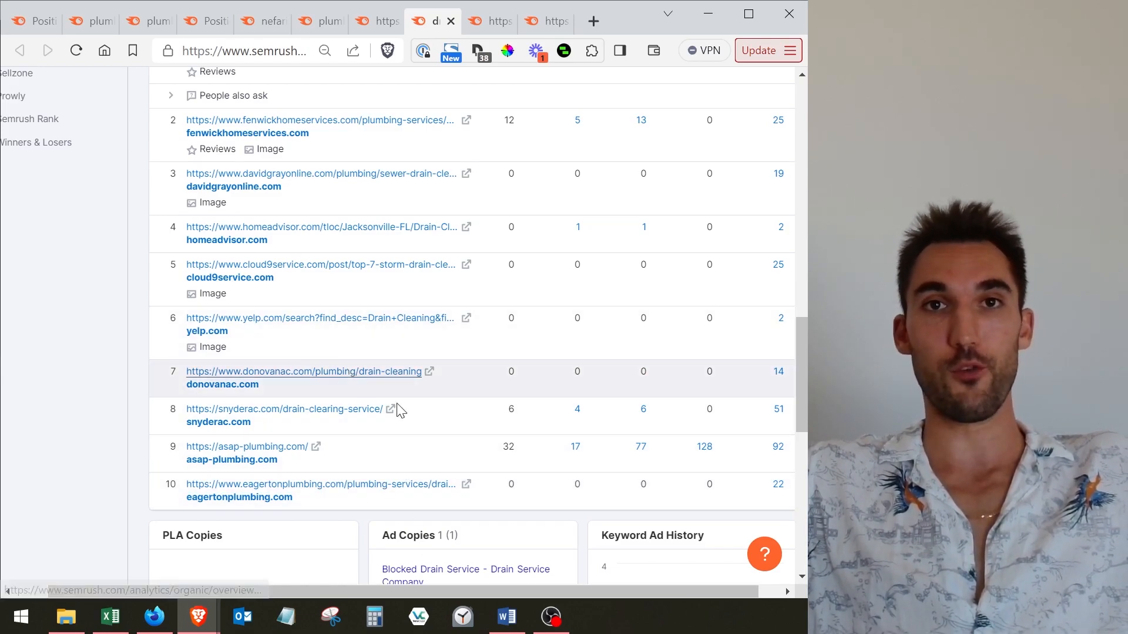
{"action": "scroll", "coordinate": [403, 385], "scroll_direction": "up", "scroll_amount": 20}
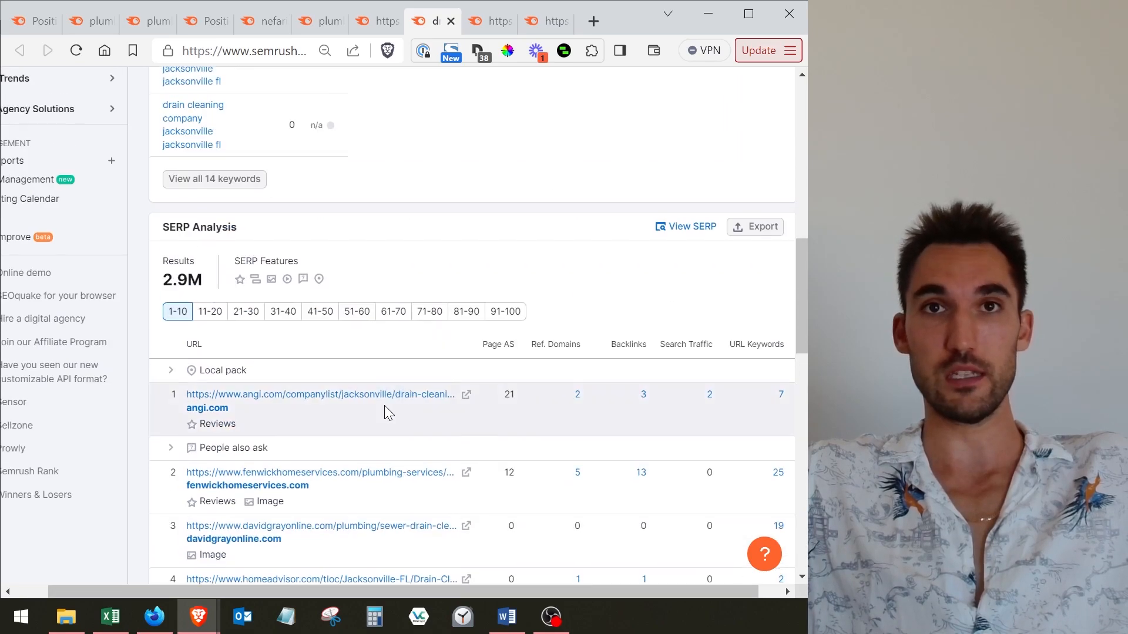
{"action": "left_click_drag", "start_coordinate": [191, 377], "coordinate": [162, 372]}
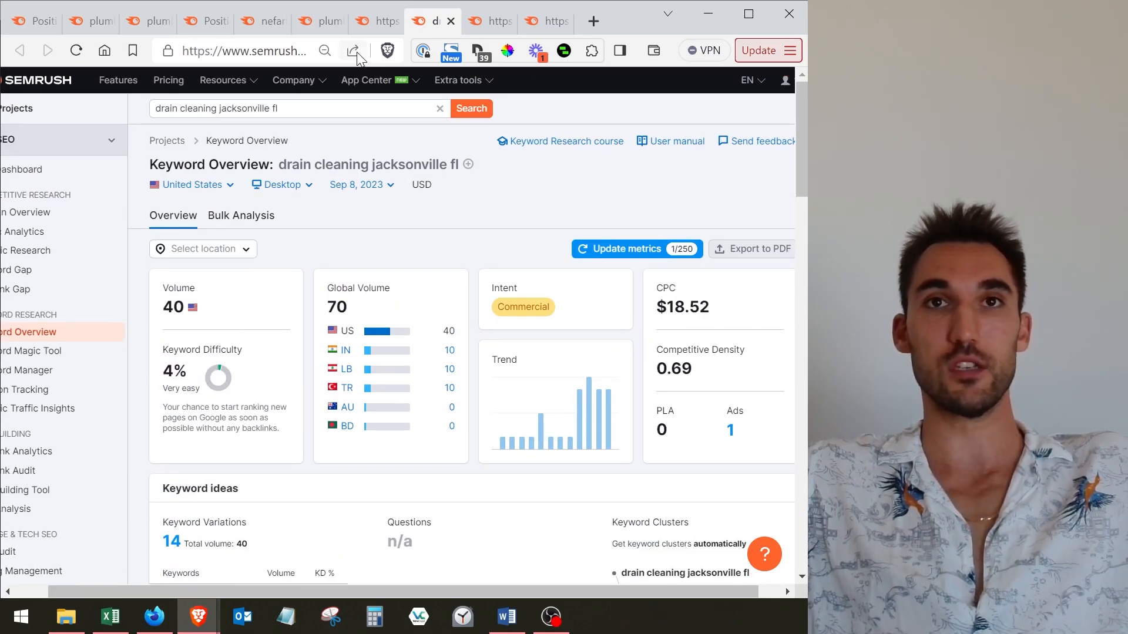
Step: Return to darleysplumbing.com's organic positions and sort them by keyword difficulty from highest to lowest
{"action": "left_click", "coordinate": [376, 22]}
{"action": "scroll", "coordinate": [412, 373], "scroll_direction": "down", "scroll_amount": 5}
{"action": "scroll", "coordinate": [413, 373], "scroll_direction": "down", "scroll_amount": 20}
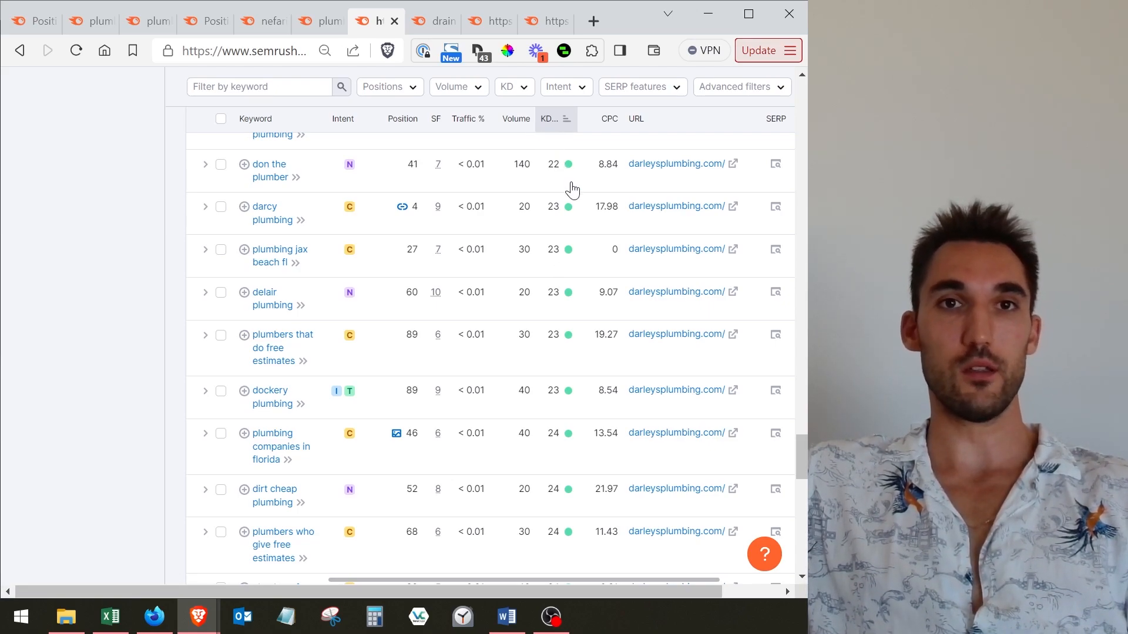
{"action": "left_click", "coordinate": [549, 119]}
{"action": "scroll", "coordinate": [569, 252], "scroll_direction": "up", "scroll_amount": 10}
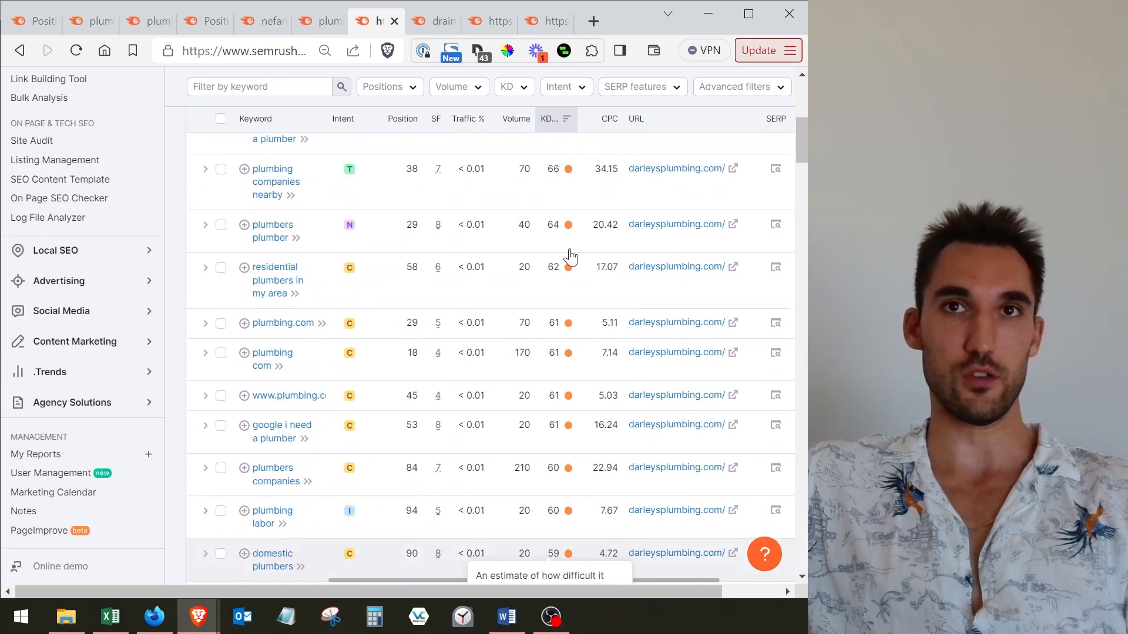
{"action": "scroll", "coordinate": [431, 246], "scroll_direction": "up", "scroll_amount": 3}
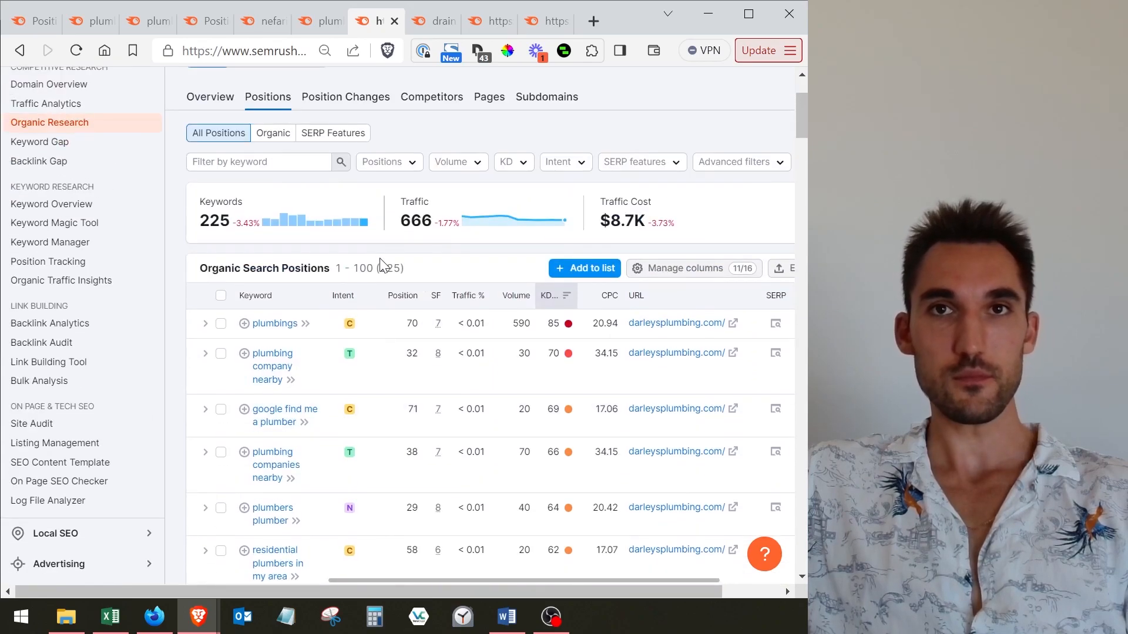
Step: Open the keyword overview of "plumbing company nearby" in a separate tab and check its keyword difficulty
{"action": "middle_click", "coordinate": [290, 333]}
{"action": "middle_click", "coordinate": [287, 379]}
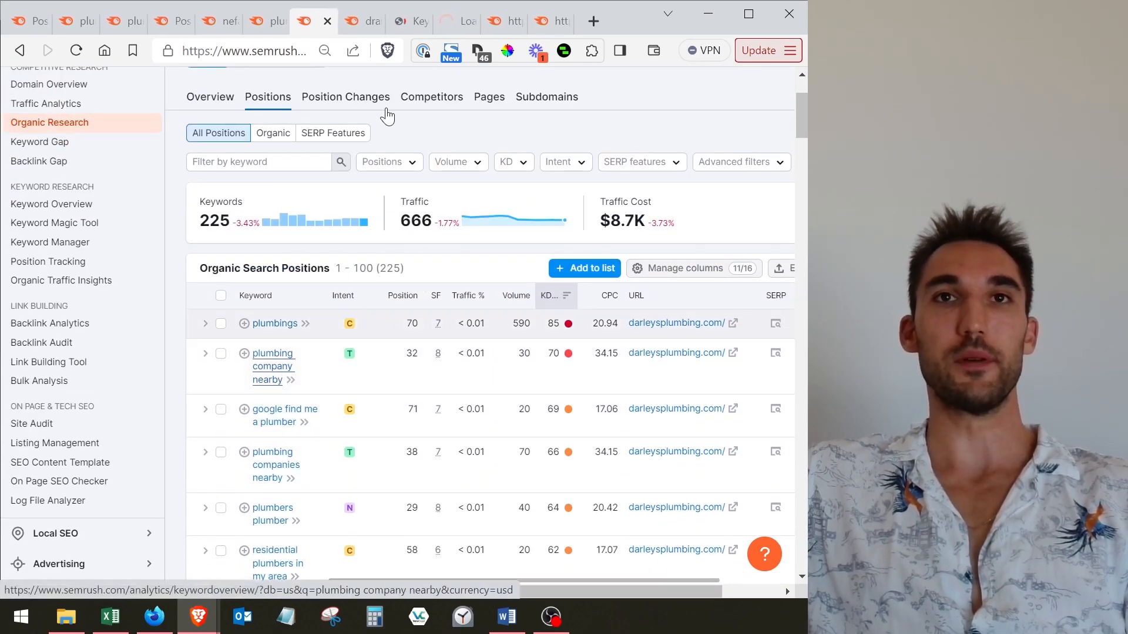
{"action": "left_click", "coordinate": [401, 23]}
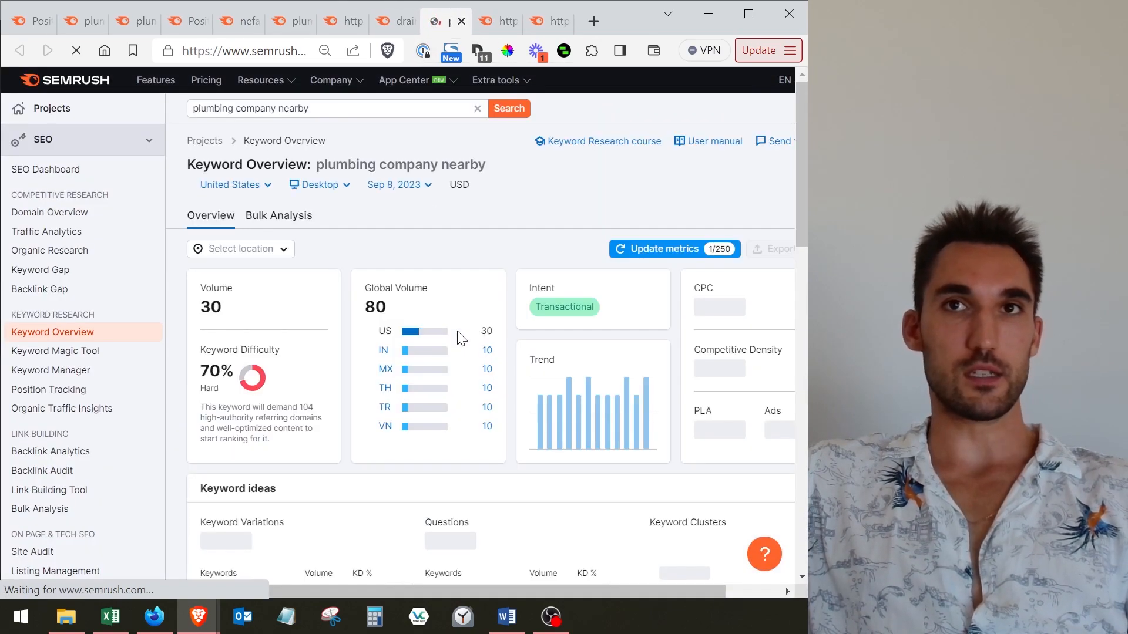
{"action": "double_click", "coordinate": [211, 372]}
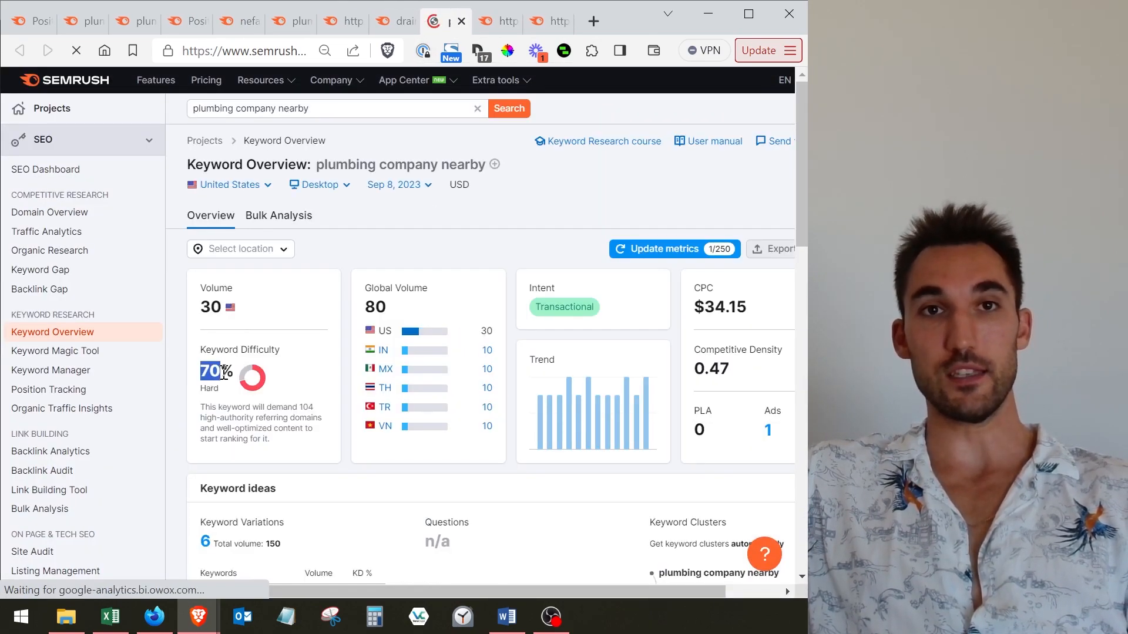
Step: Examine the Page AS and referring domains of the top 10 pages for "plumbing company nearby" in the SERP Analysis
{"action": "scroll", "coordinate": [394, 333], "scroll_direction": "down", "scroll_amount": 8}
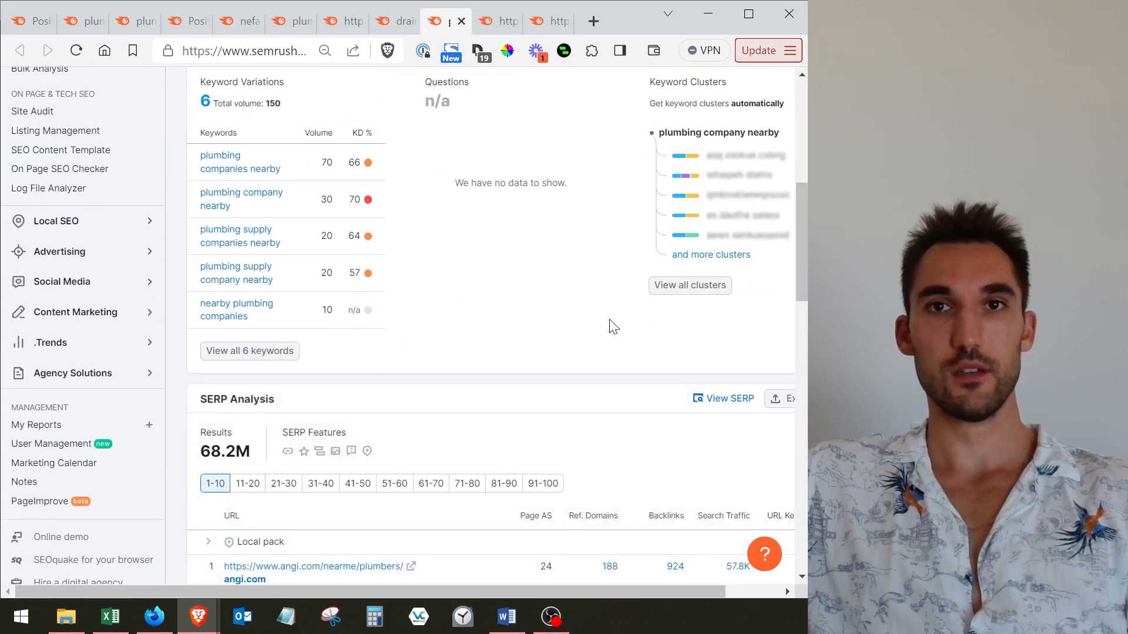
{"action": "scroll", "coordinate": [612, 325], "scroll_direction": "down", "scroll_amount": 6}
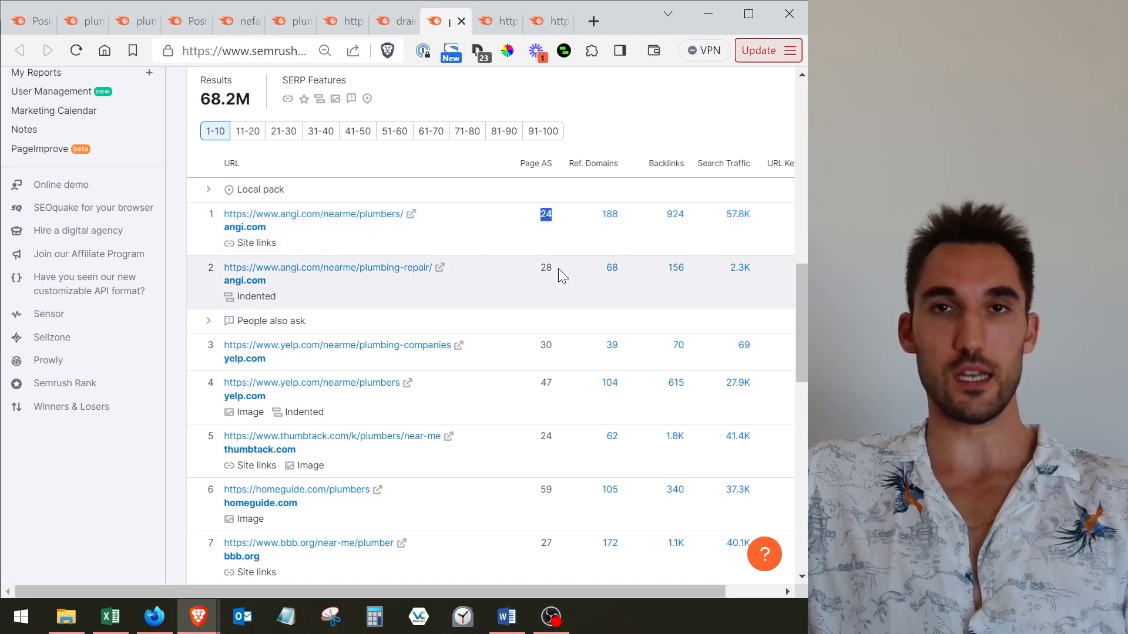
{"action": "scroll", "coordinate": [556, 269], "scroll_direction": "down", "scroll_amount": 3}
{"action": "scroll", "coordinate": [576, 229], "scroll_direction": "up", "scroll_amount": 1}
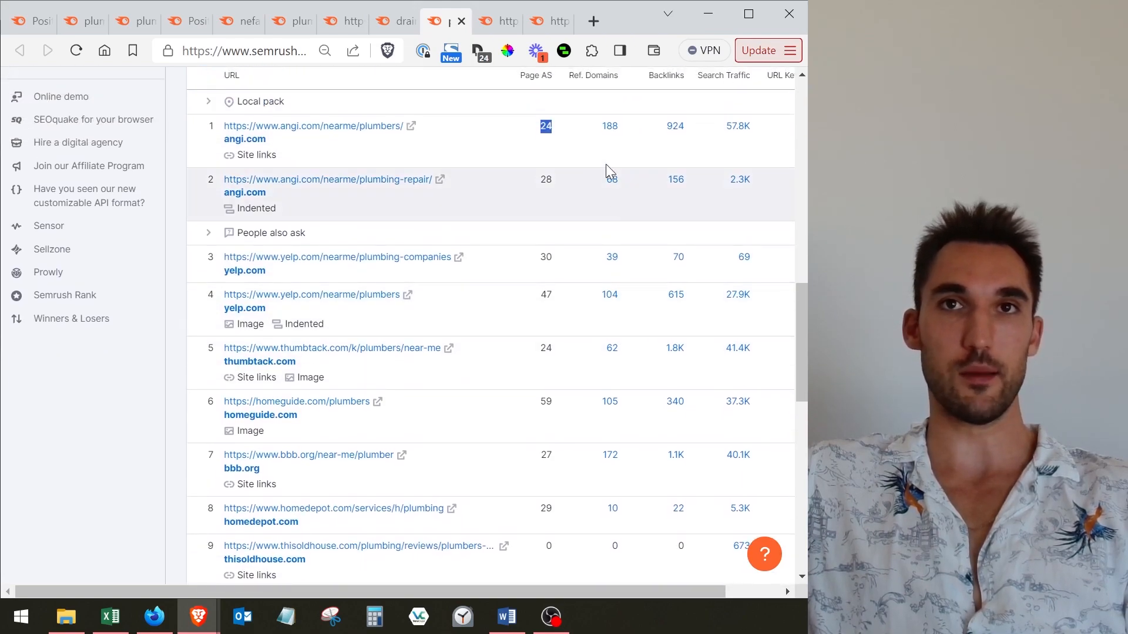
{"action": "left_click_drag", "start_coordinate": [619, 129], "coordinate": [604, 128]}
{"action": "scroll", "coordinate": [614, 167], "scroll_direction": "up", "scroll_amount": 1}
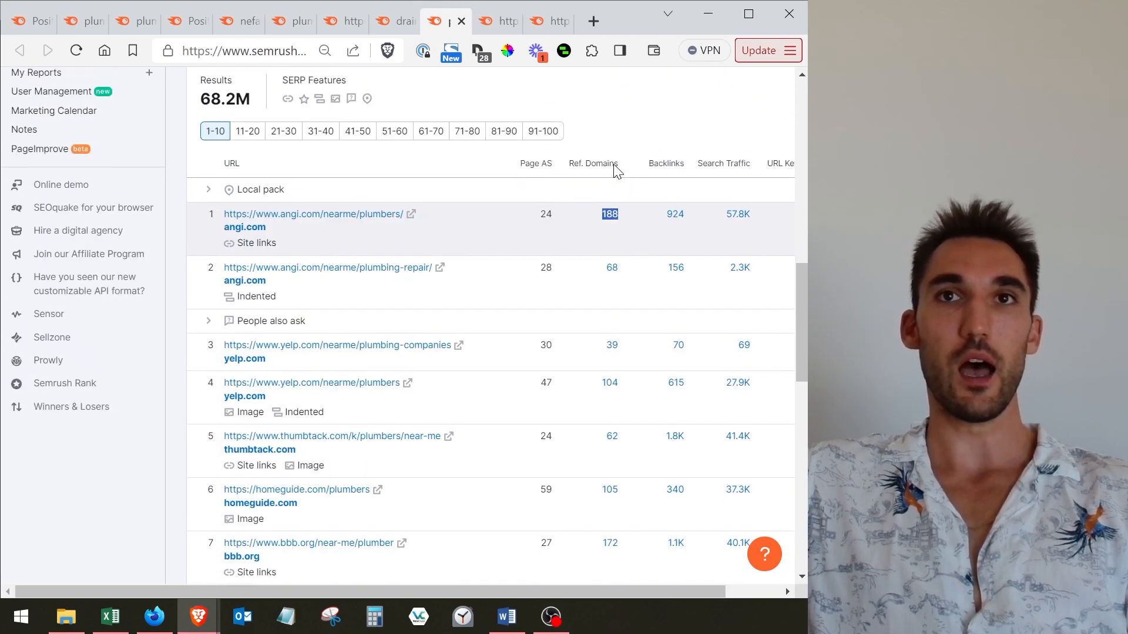
{"action": "scroll", "coordinate": [613, 211], "scroll_direction": "down", "scroll_amount": 1}
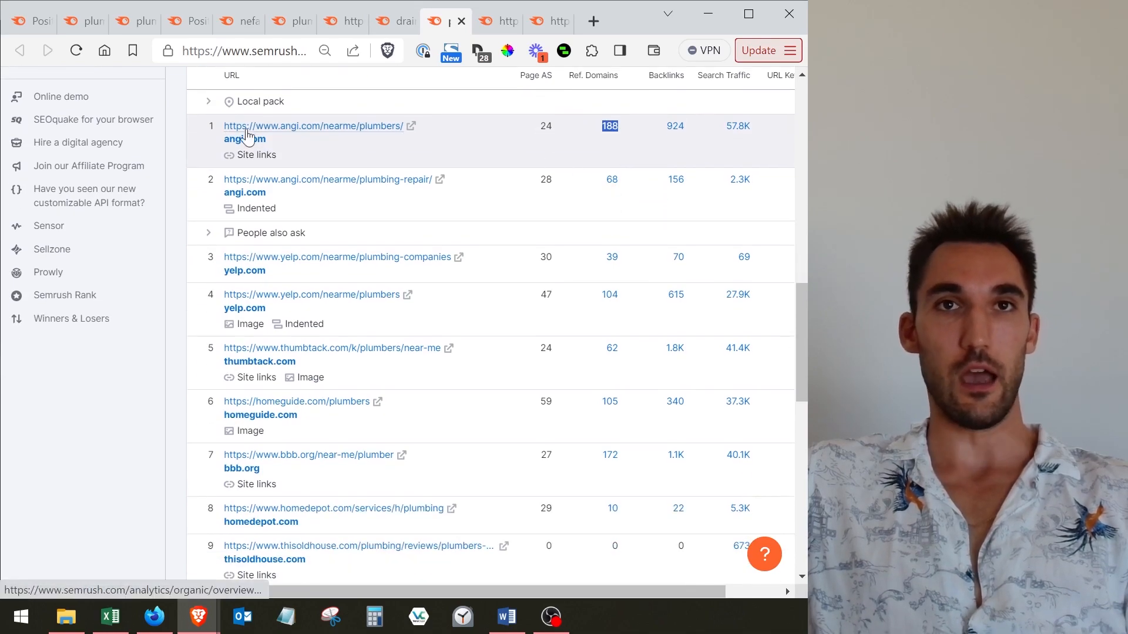
{"action": "scroll", "coordinate": [388, 193], "scroll_direction": "down", "scroll_amount": 1}
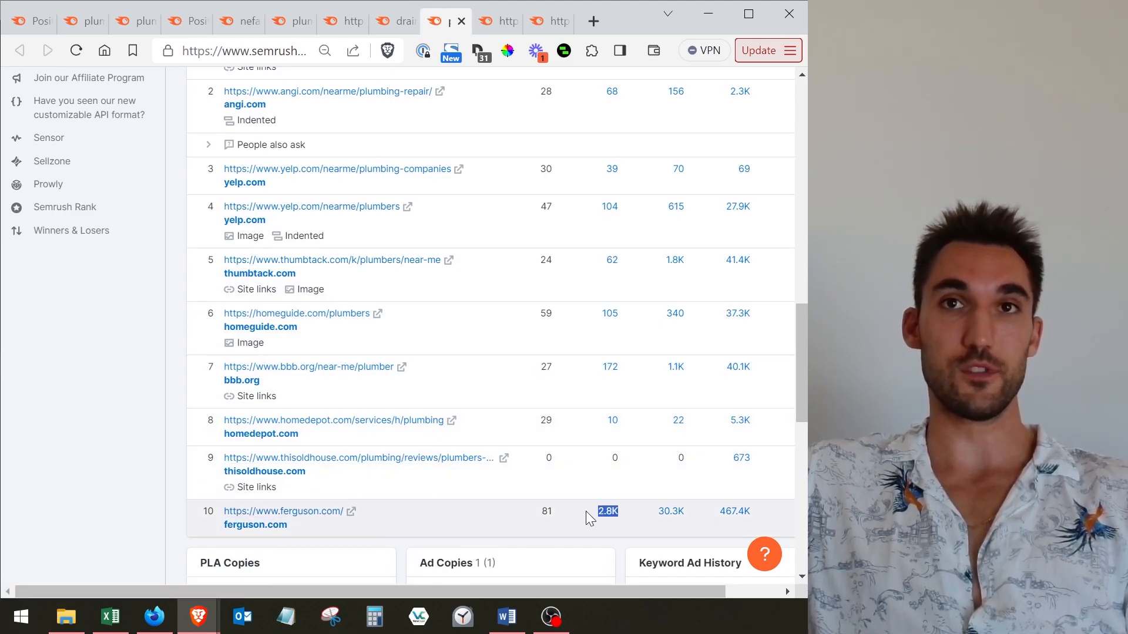
Step: Review which sites rank for "plumbing company nearby", from angi.com to ferguson.com's homepage, and read the Ref. Domains definition
{"action": "scroll", "coordinate": [590, 515], "scroll_direction": "up", "scroll_amount": 3}
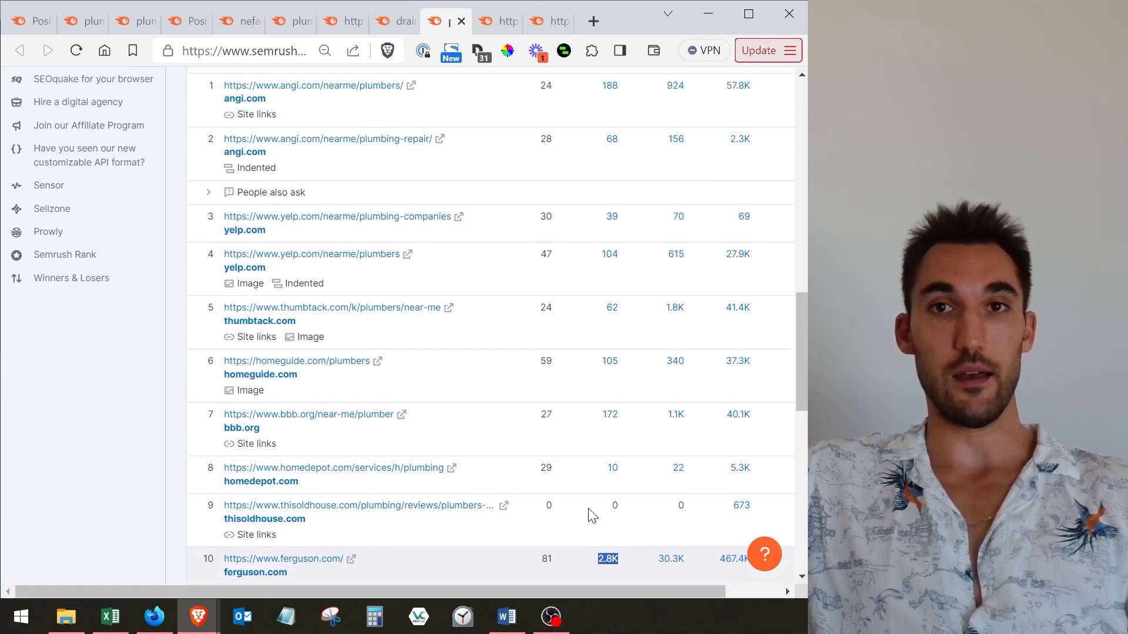
{"action": "scroll", "coordinate": [592, 516], "scroll_direction": "down", "scroll_amount": 4}
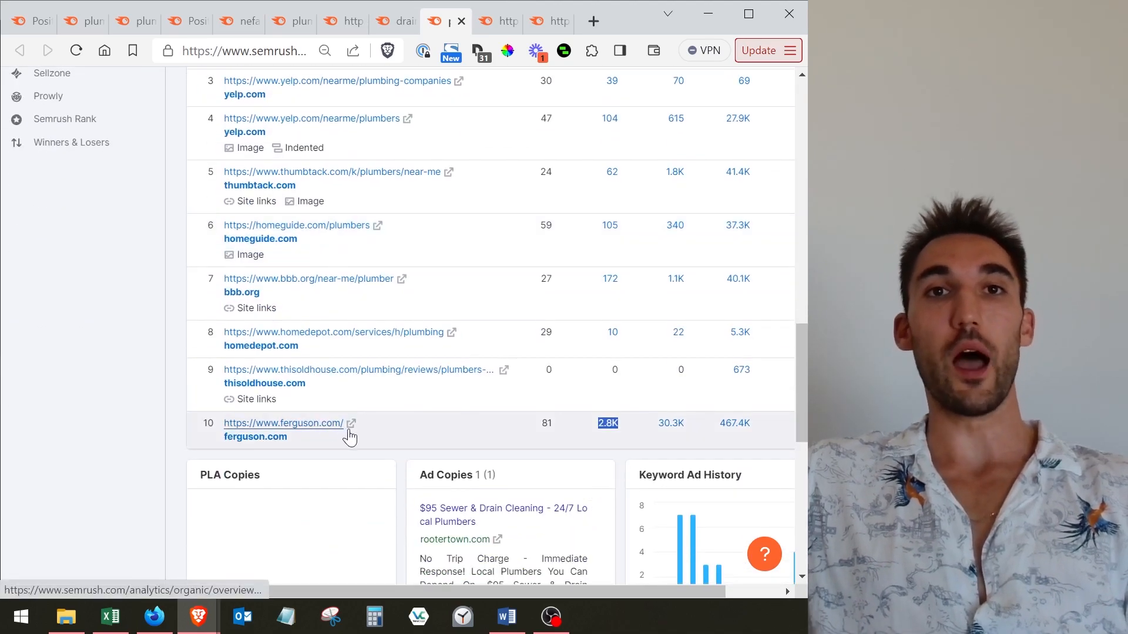
{"action": "left_click_drag", "start_coordinate": [346, 425], "coordinate": [226, 427]}
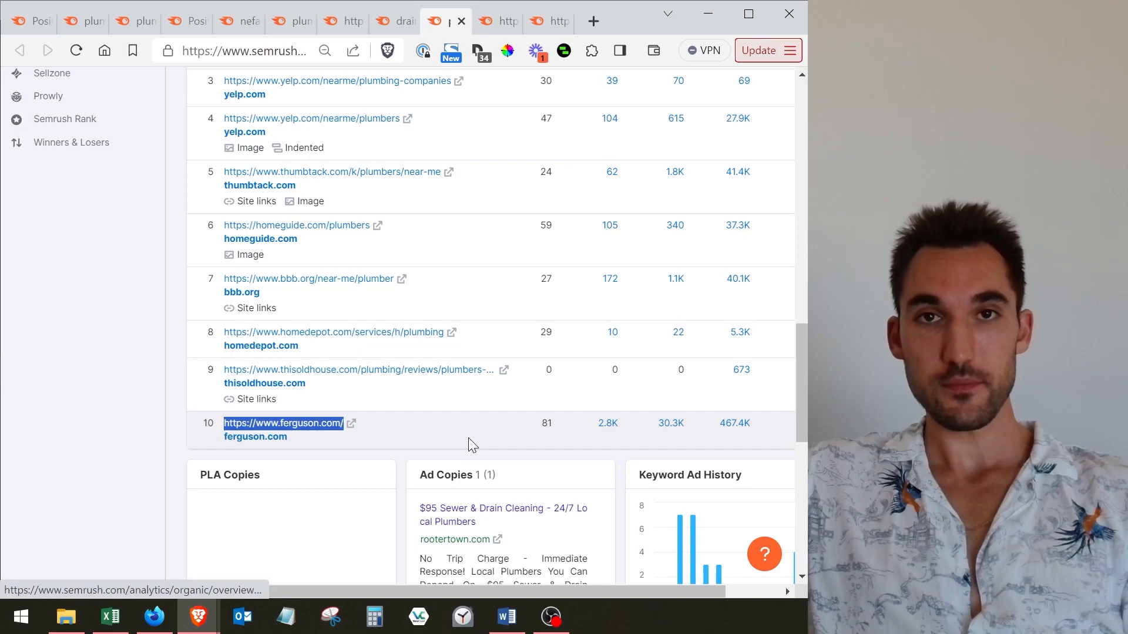
{"action": "scroll", "coordinate": [352, 436], "scroll_direction": "up", "scroll_amount": 1}
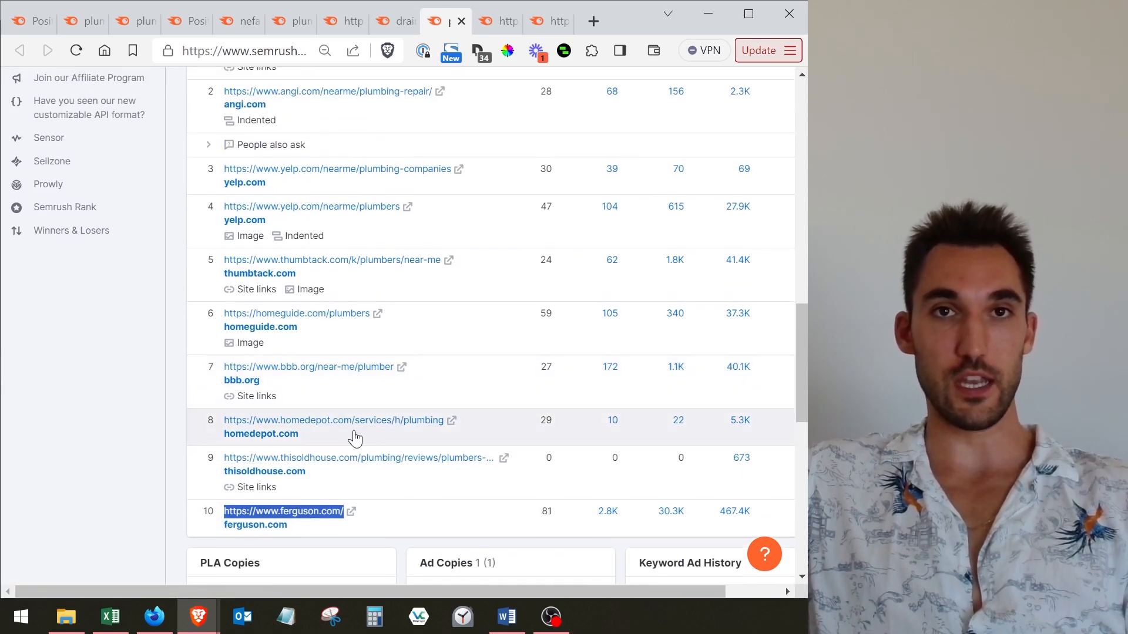
{"action": "left_click", "coordinate": [514, 435]}
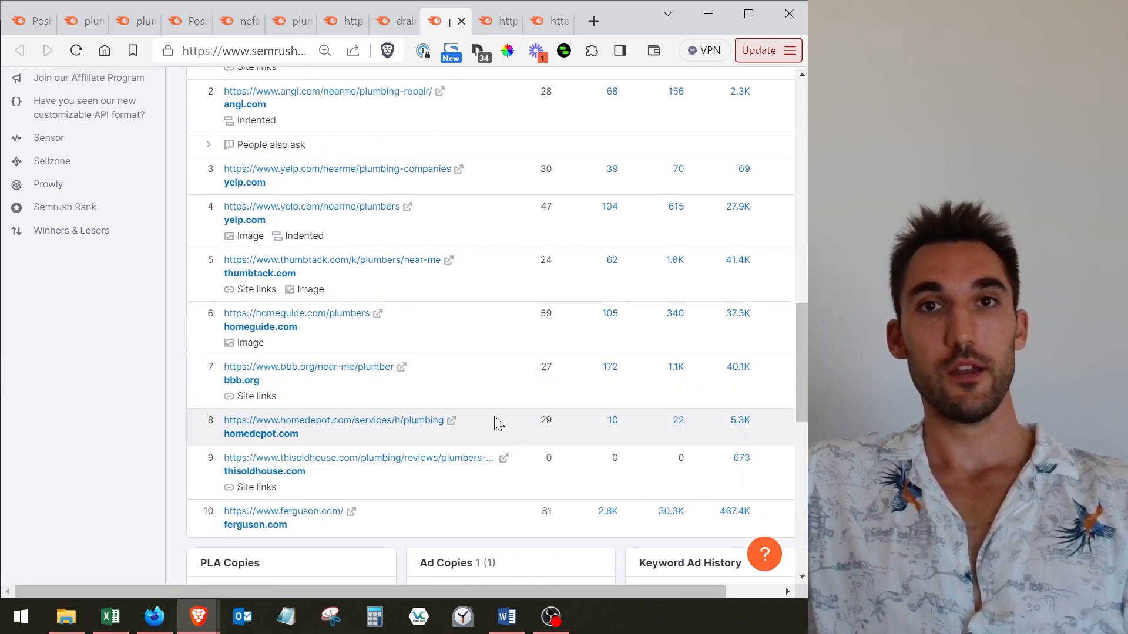
{"action": "scroll", "coordinate": [572, 434], "scroll_direction": "up", "scroll_amount": 1}
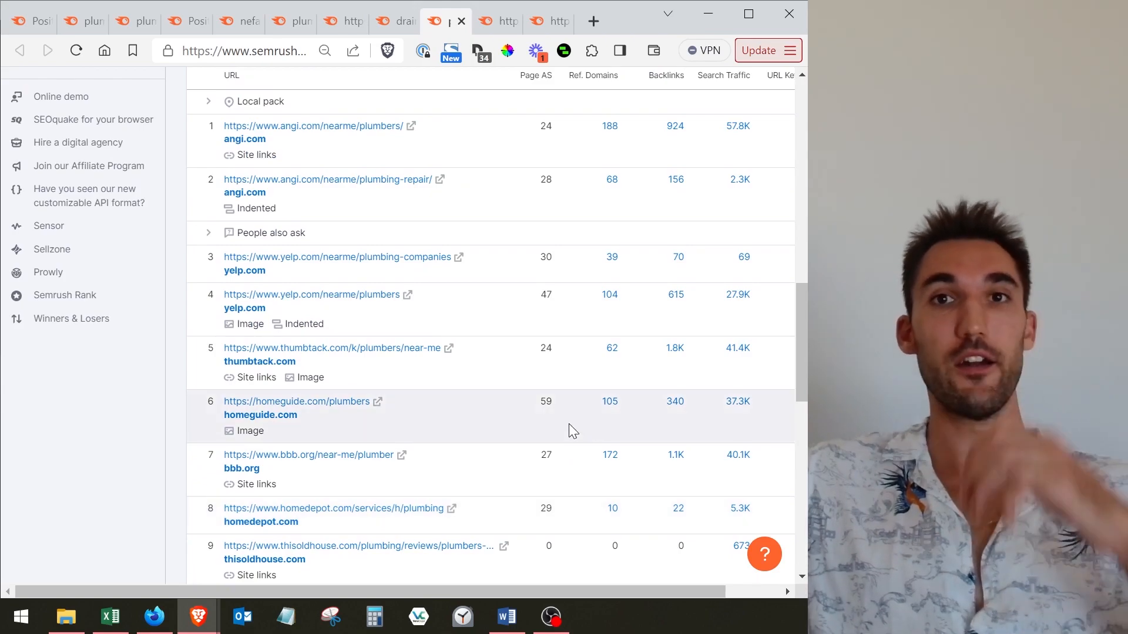
{"action": "scroll", "coordinate": [568, 424], "scroll_direction": "up", "scroll_amount": 1}
{"action": "mouse_move", "coordinate": [577, 161]}
{"action": "scroll", "coordinate": [579, 182], "scroll_direction": "down", "scroll_amount": 1}
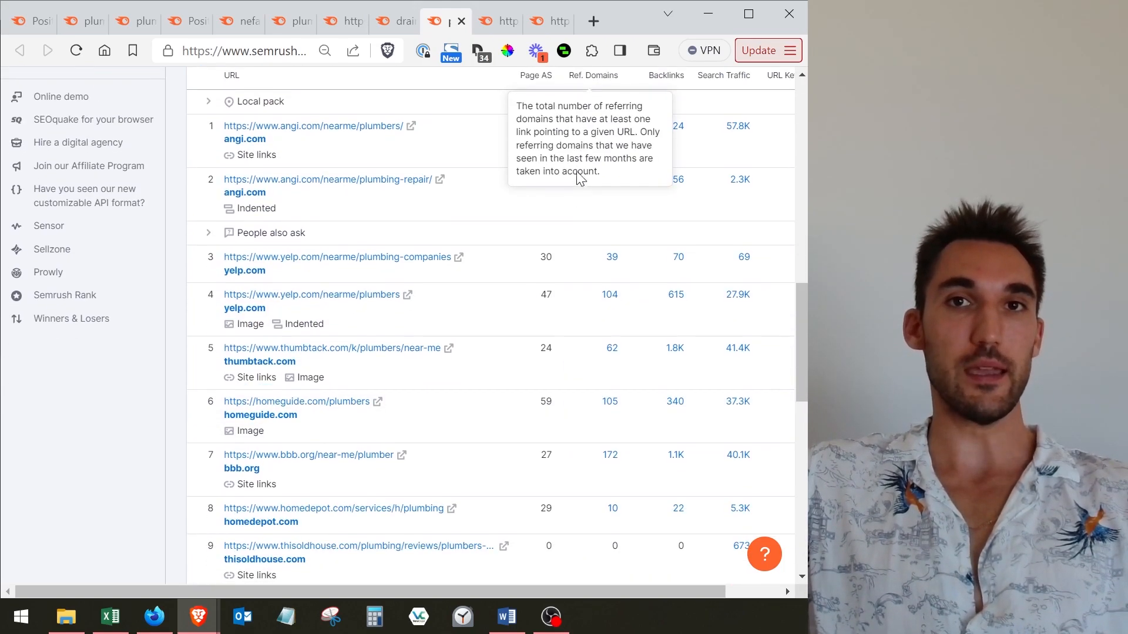
{"action": "scroll", "coordinate": [347, 406], "scroll_direction": "down", "scroll_amount": 1}
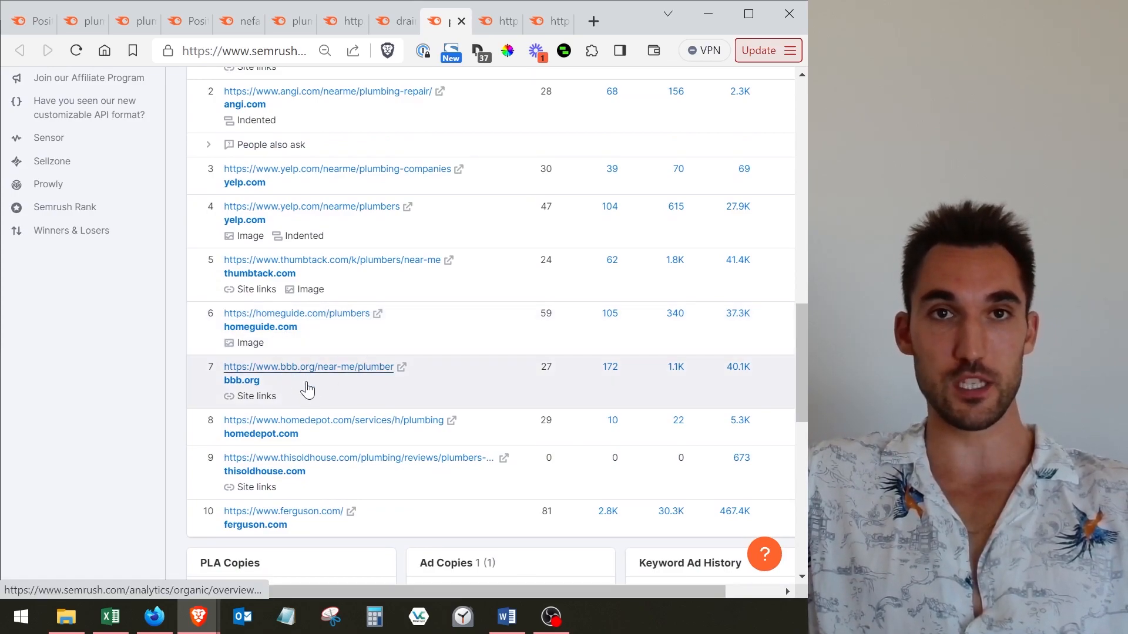
{"action": "scroll", "coordinate": [280, 298], "scroll_direction": "up", "scroll_amount": 1}
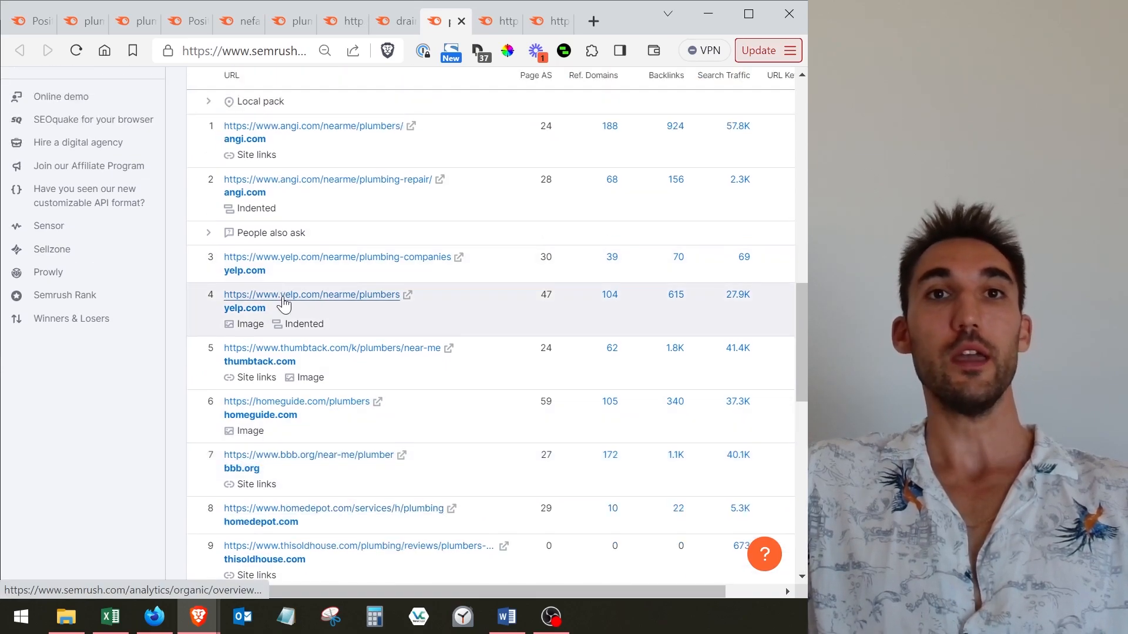
{"action": "scroll", "coordinate": [297, 291], "scroll_direction": "up", "scroll_amount": 1}
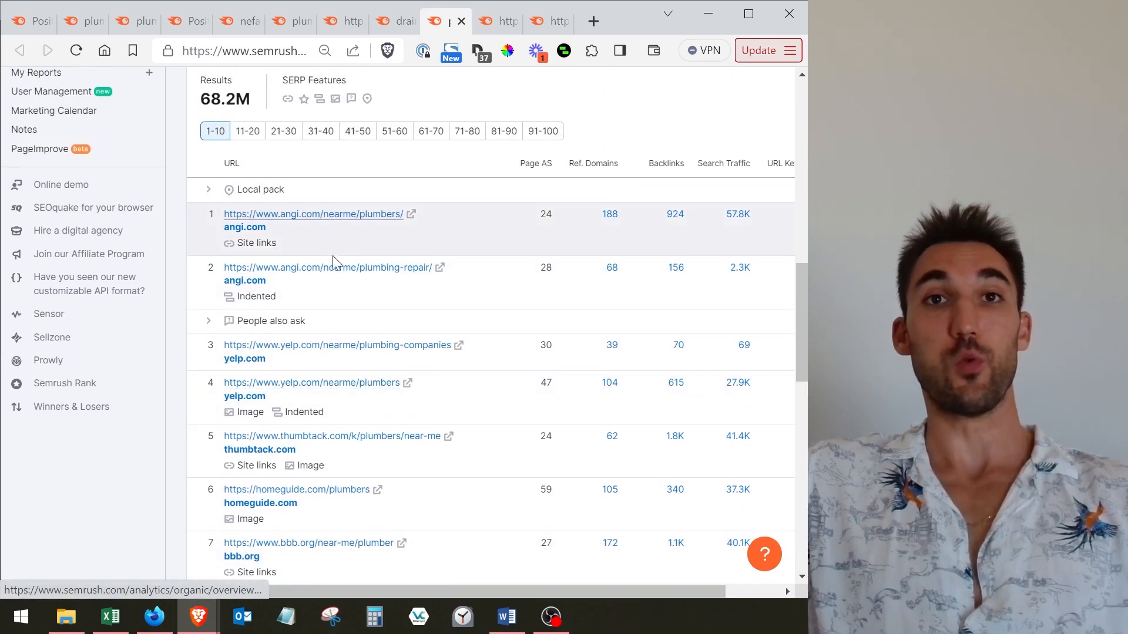
{"action": "scroll", "coordinate": [384, 398], "scroll_direction": "down", "scroll_amount": 1}
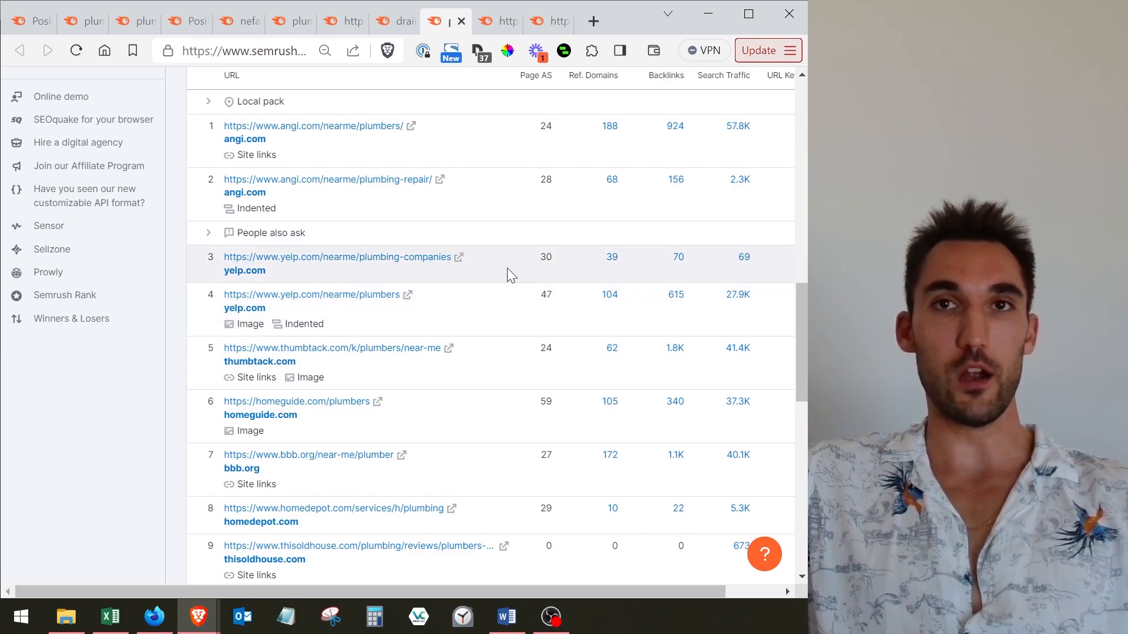
Step: Compare the referring domains of Yelp's plumbing-companies page and ferguson.com with the link requirement in the Keyword Difficulty explanation
{"action": "scroll", "coordinate": [559, 276], "scroll_direction": "up", "scroll_amount": 1}
{"action": "double_click", "coordinate": [612, 345]}
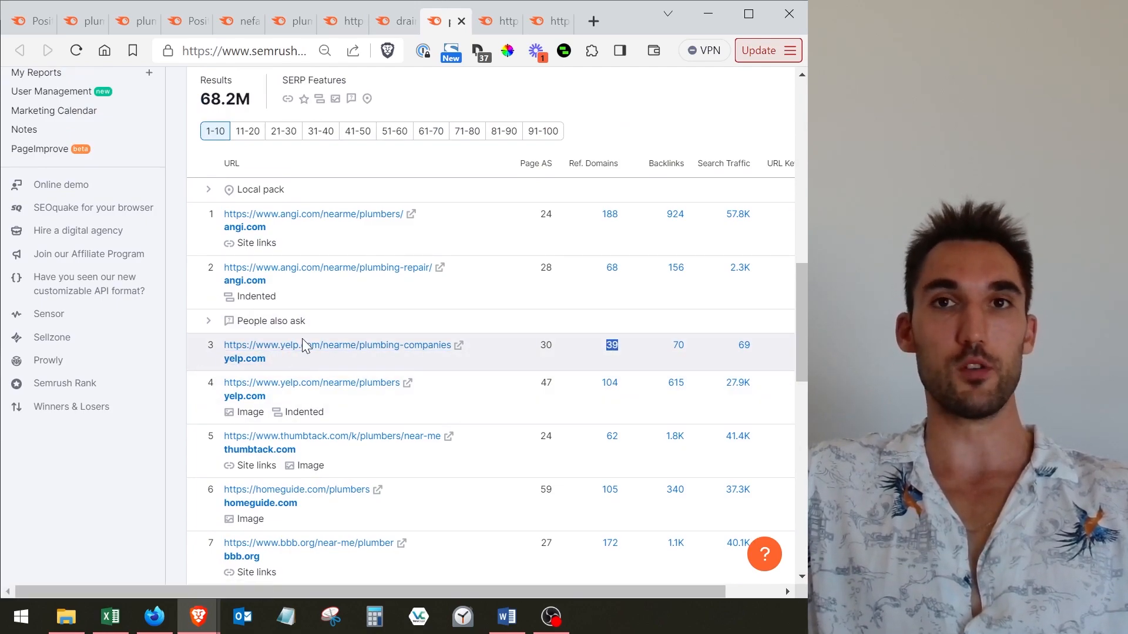
{"action": "scroll", "coordinate": [302, 345], "scroll_direction": "down", "scroll_amount": 3}
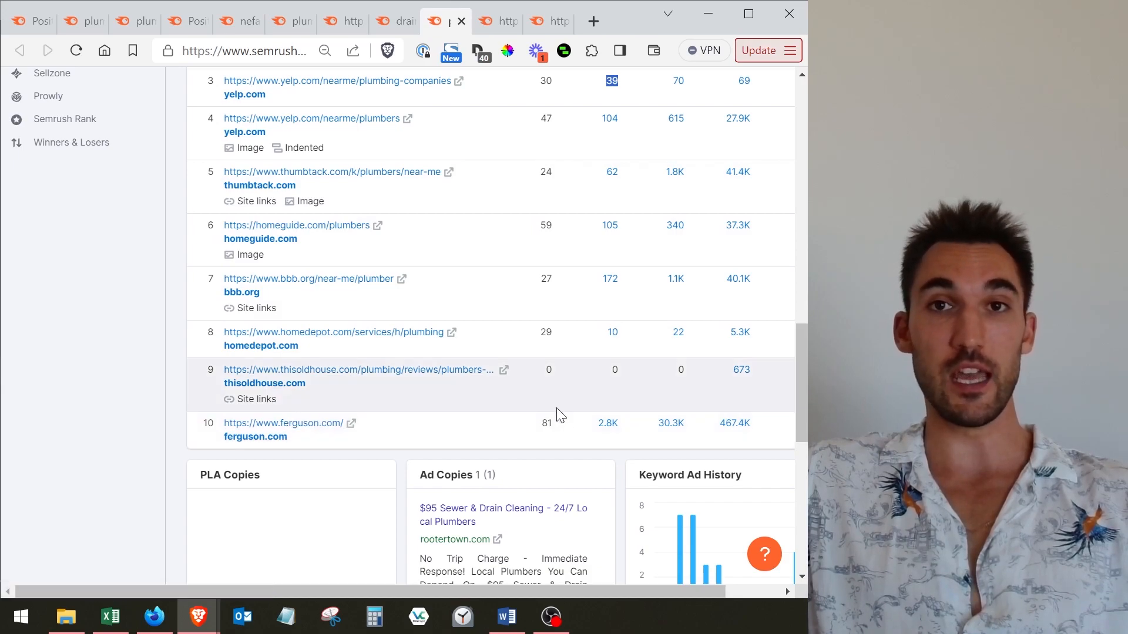
{"action": "left_click_drag", "start_coordinate": [615, 423], "coordinate": [590, 423]}
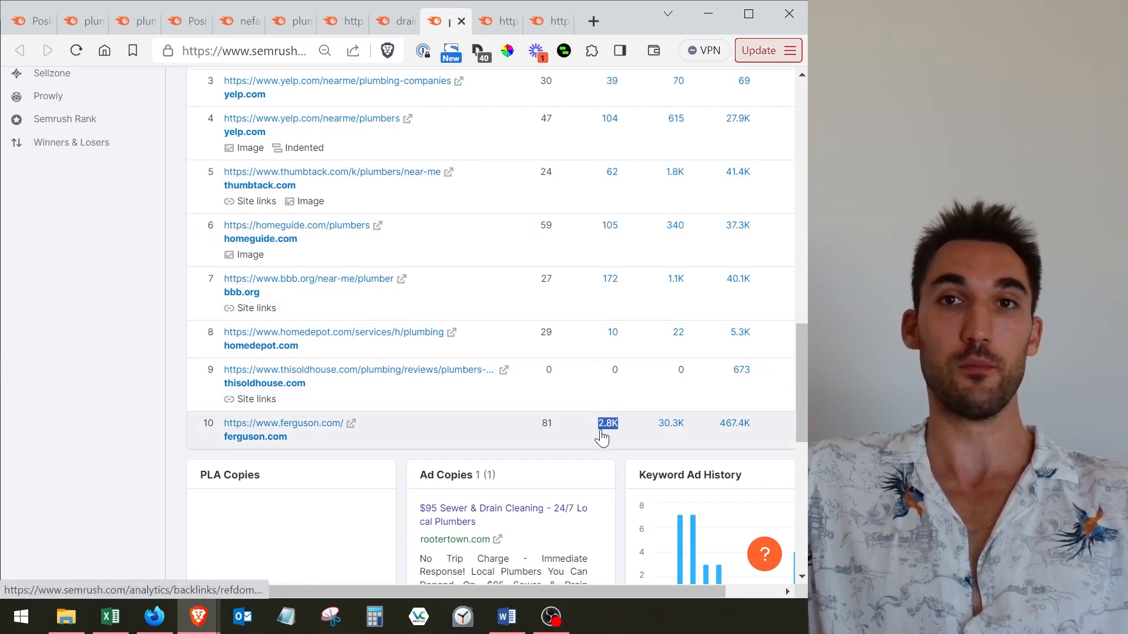
{"action": "scroll", "coordinate": [599, 435], "scroll_direction": "up", "scroll_amount": 1}
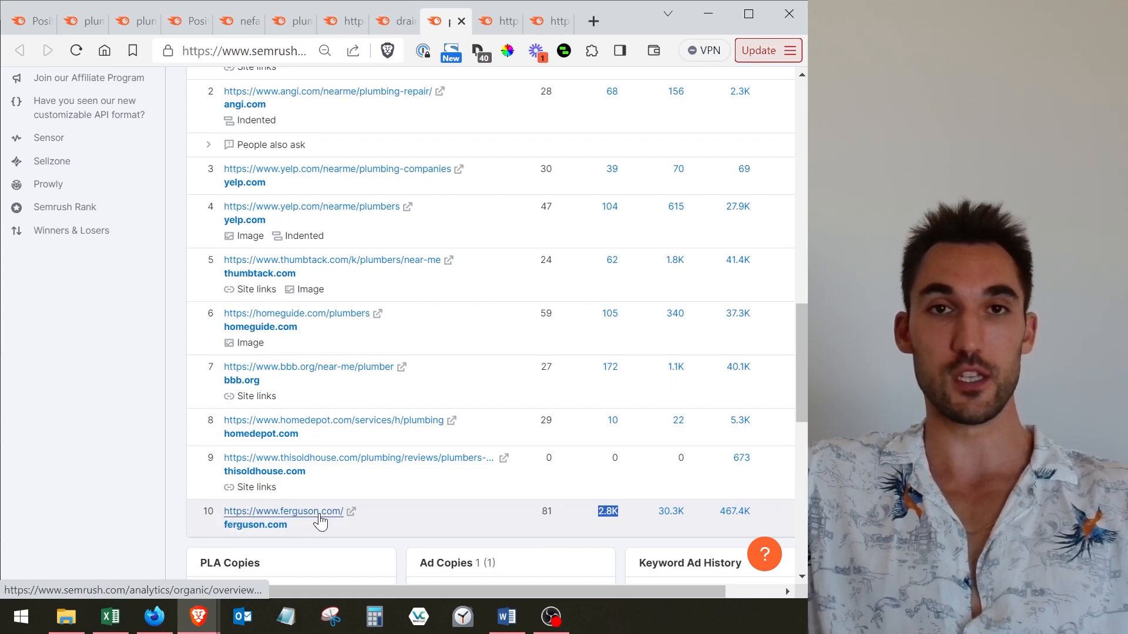
{"action": "scroll", "coordinate": [334, 459], "scroll_direction": "up", "scroll_amount": 3}
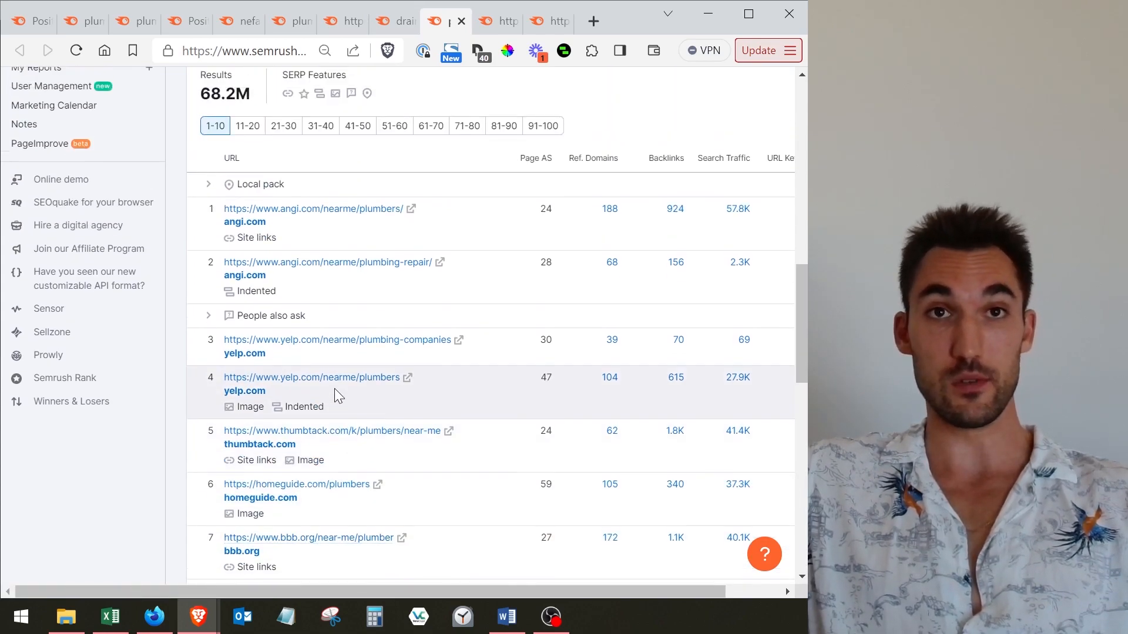
{"action": "scroll", "coordinate": [365, 288], "scroll_direction": "down", "scroll_amount": 3}
{"action": "scroll", "coordinate": [636, 163], "scroll_direction": "up", "scroll_amount": 12}
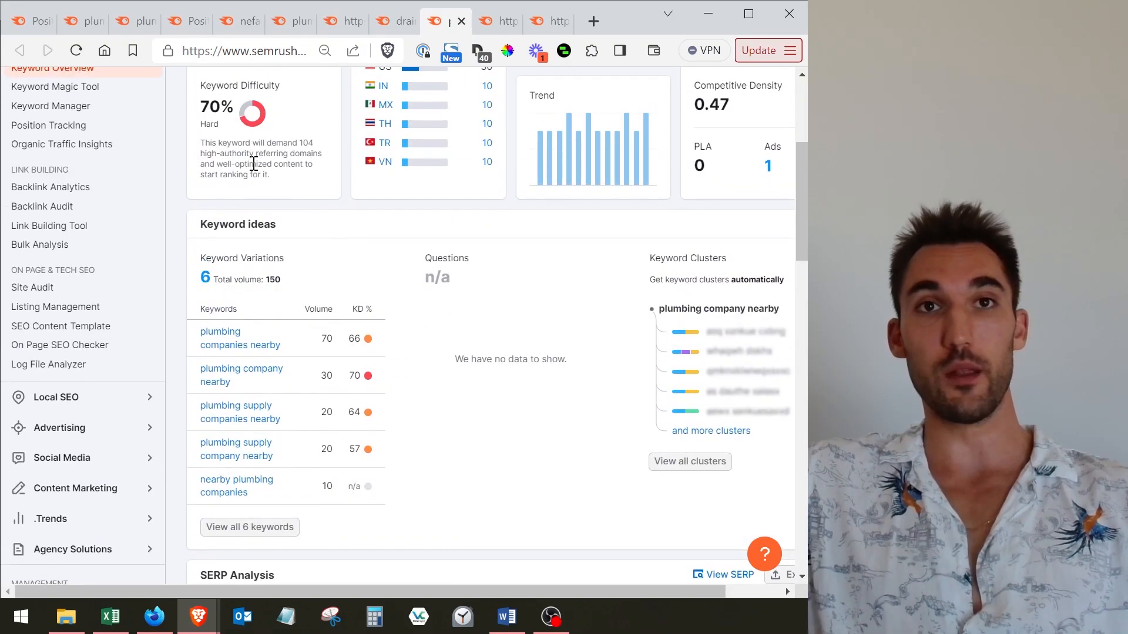
{"action": "scroll", "coordinate": [504, 294], "scroll_direction": "down", "scroll_amount": 15}
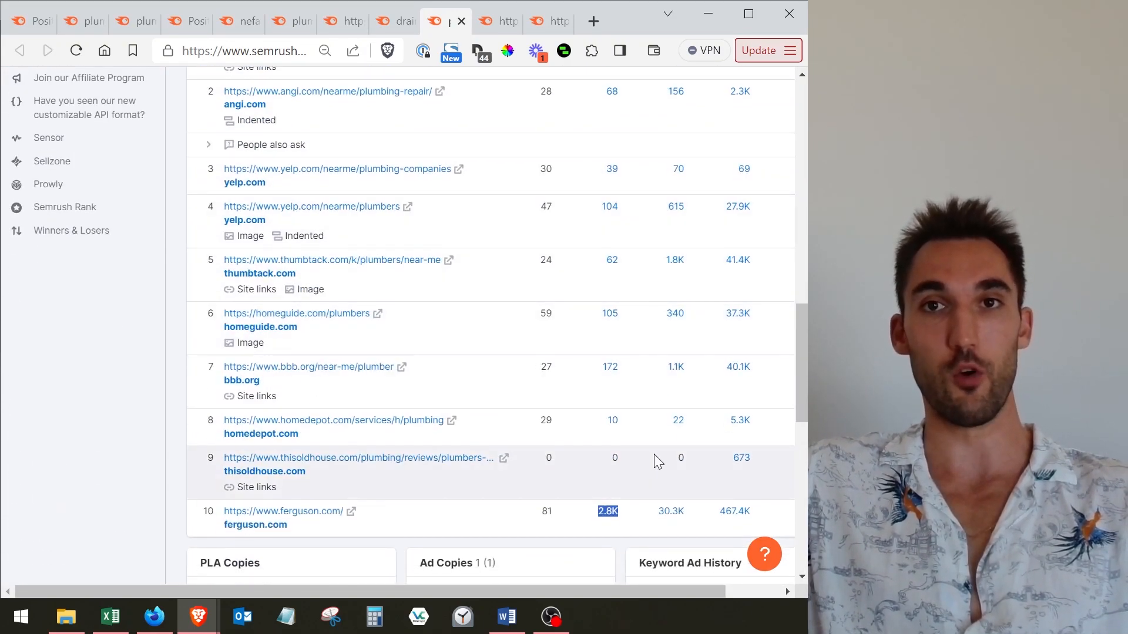
{"action": "scroll", "coordinate": [653, 454], "scroll_direction": "up", "scroll_amount": 1}
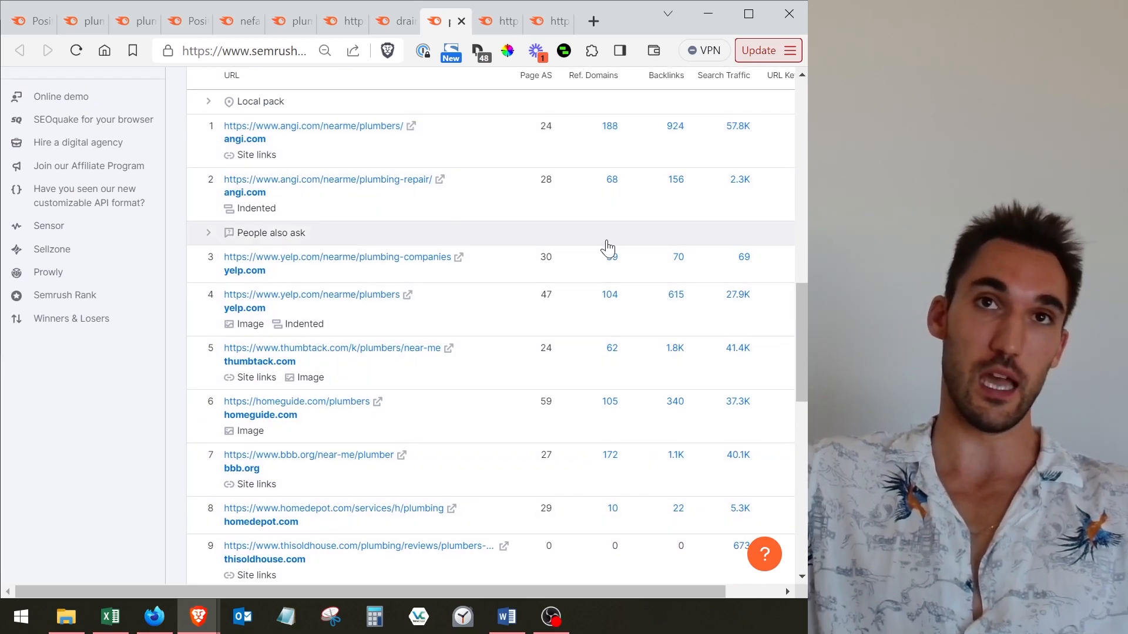
Step: Return to the Organic Research positions of darleysplumbing.com and sort its keywords by KD % from lowest to highest
{"action": "scroll", "coordinate": [606, 235], "scroll_direction": "down", "scroll_amount": 1}
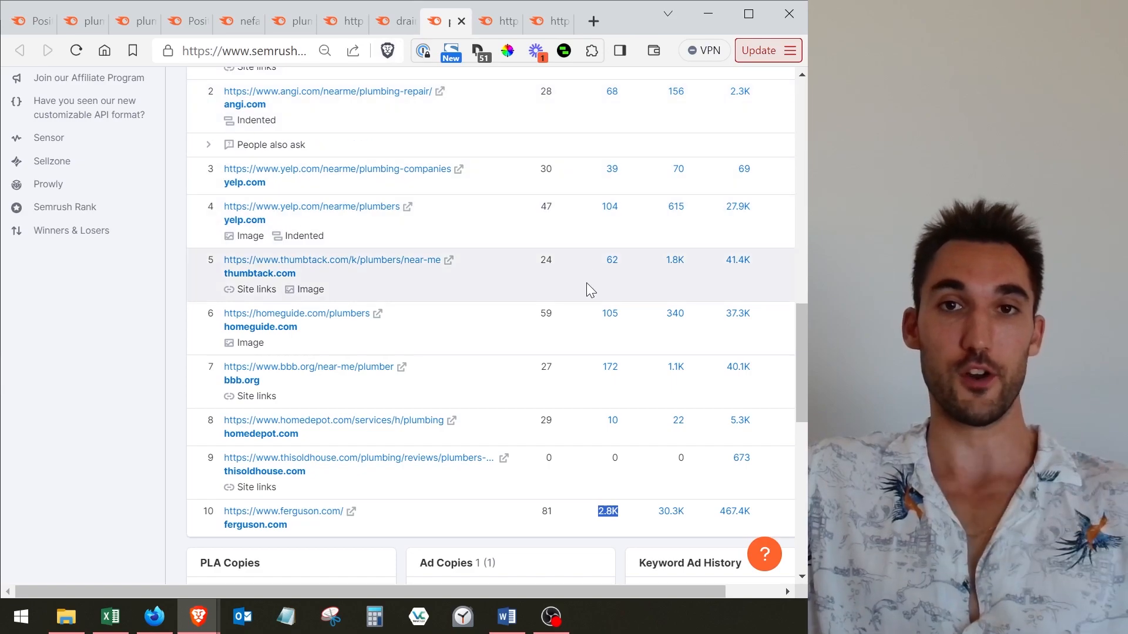
{"action": "scroll", "coordinate": [637, 386], "scroll_direction": "up", "scroll_amount": 1}
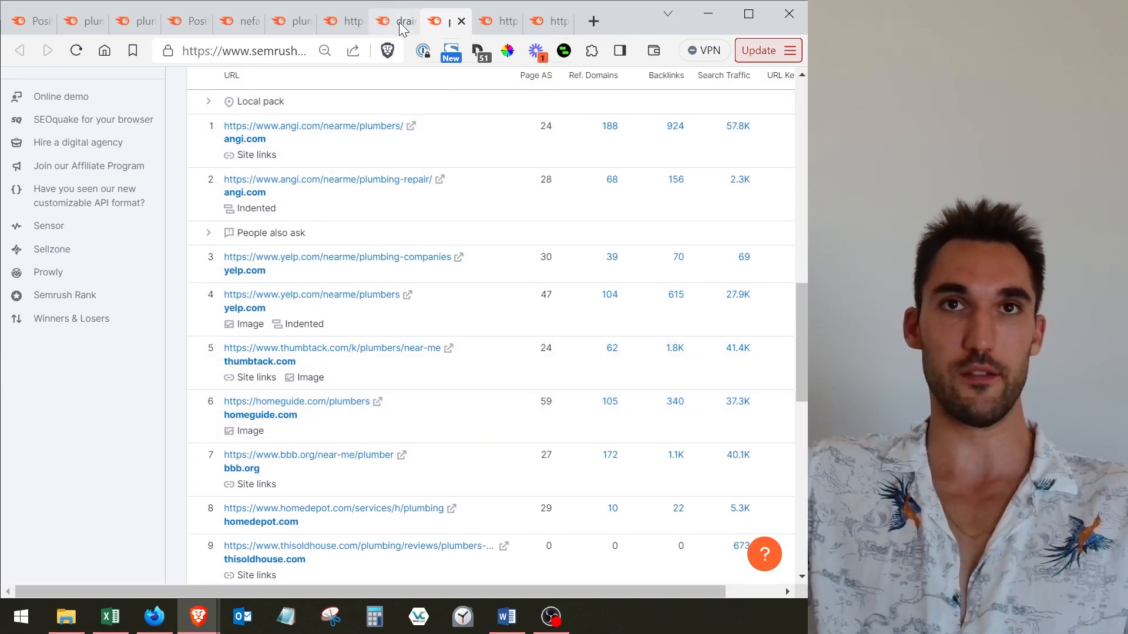
{"action": "left_click", "coordinate": [400, 22]}
{"action": "left_click", "coordinate": [329, 28]}
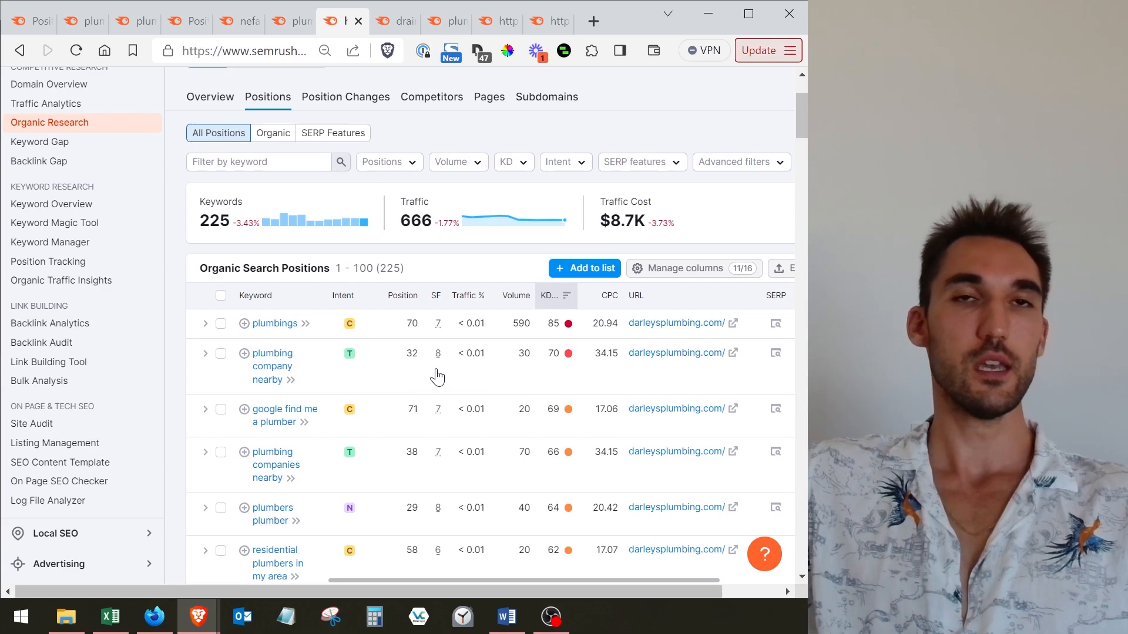
{"action": "scroll", "coordinate": [382, 347], "scroll_direction": "up", "scroll_amount": 2}
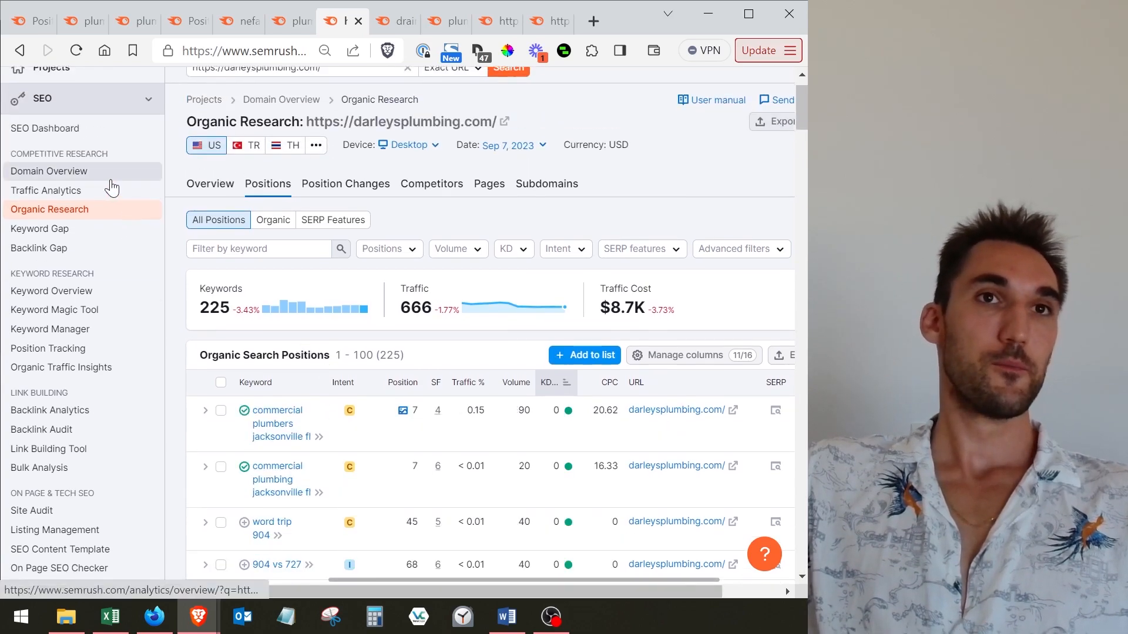
Step: Examine darleysplumbing.com's lowest-difficulty keywords, such as "drain cleaning jacksonville fl" and "water heater installation jacksonville fl", for easy service-and-city terms
{"action": "scroll", "coordinate": [544, 409], "scroll_direction": "down", "scroll_amount": 3}
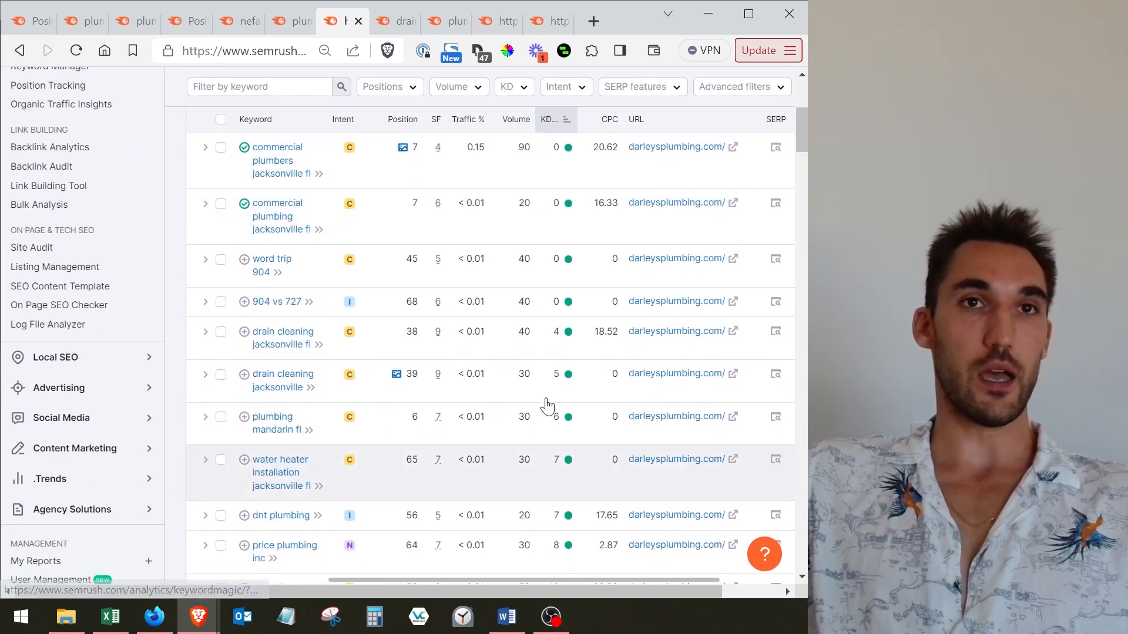
{"action": "scroll", "coordinate": [267, 319], "scroll_direction": "down", "scroll_amount": 3}
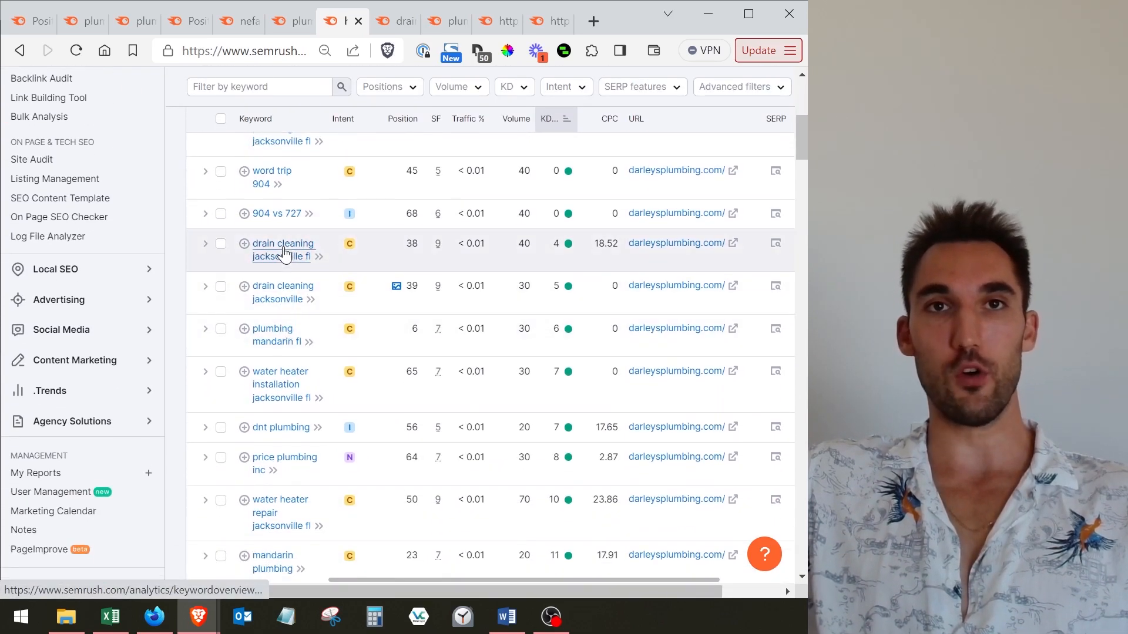
{"action": "scroll", "coordinate": [286, 314], "scroll_direction": "down", "scroll_amount": 1}
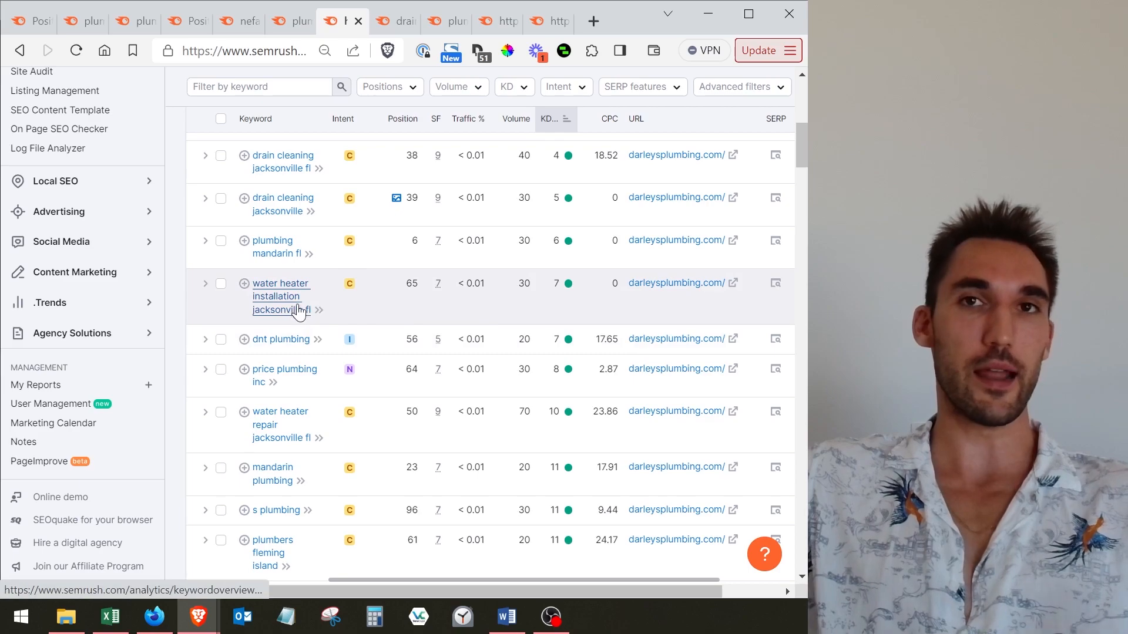
{"action": "scroll", "coordinate": [422, 303], "scroll_direction": "down", "scroll_amount": 1}
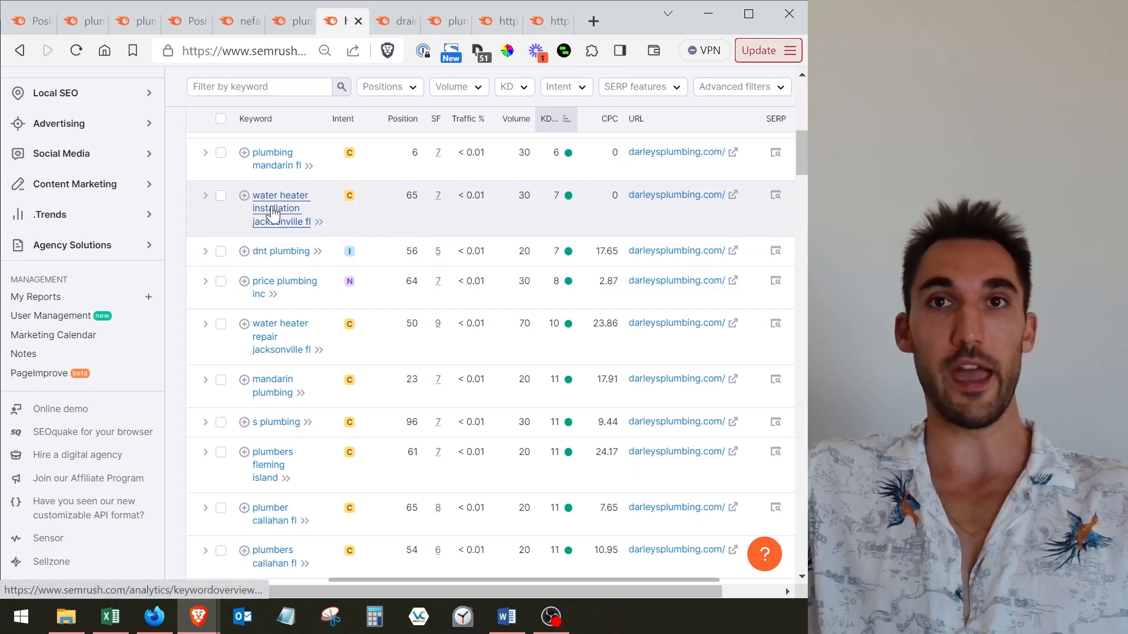
{"action": "scroll", "coordinate": [273, 214], "scroll_direction": "down", "scroll_amount": 1}
{"action": "scroll", "coordinate": [273, 214], "scroll_direction": "down", "scroll_amount": 1}
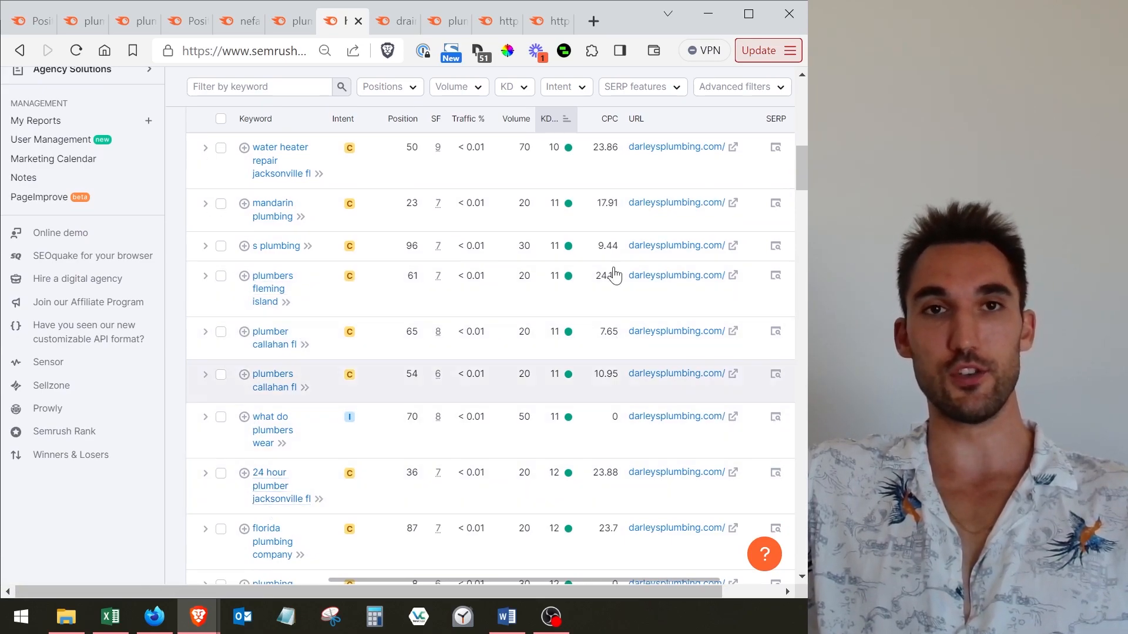
{"action": "scroll", "coordinate": [347, 466], "scroll_direction": "down", "scroll_amount": 2}
{"action": "scroll", "coordinate": [349, 409], "scroll_direction": "up", "scroll_amount": 5}
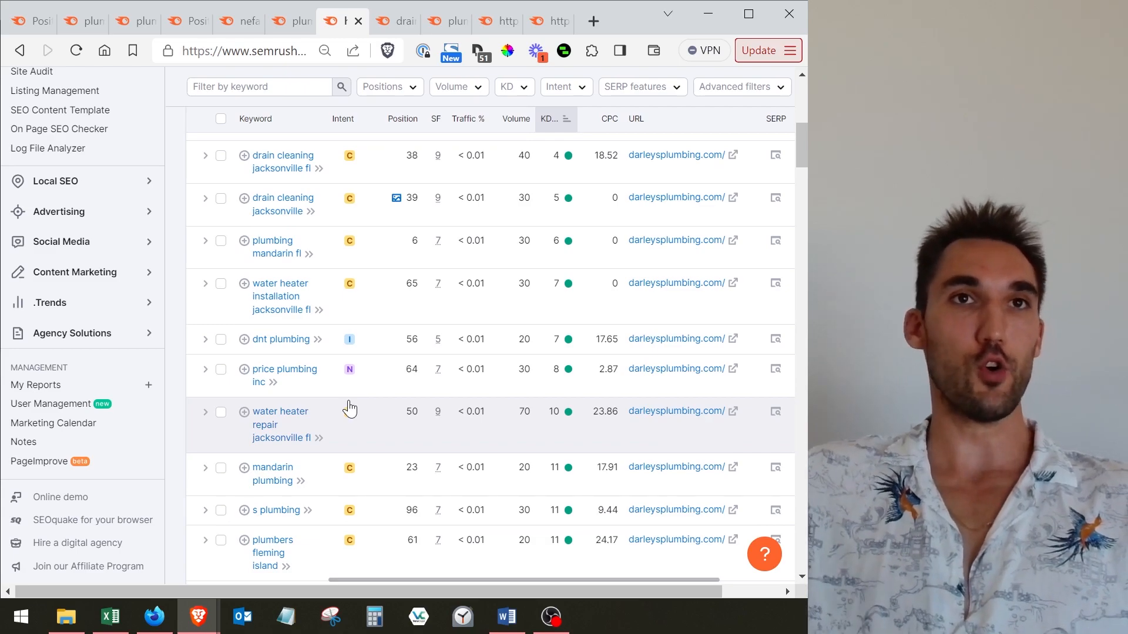
Step: Open the "Plumber FL 0-30" list in the Keyword Manager and close the leftover research tabs after it
{"action": "scroll", "coordinate": [139, 313], "scroll_direction": "up", "scroll_amount": 4}
{"action": "left_click", "coordinate": [97, 154]}
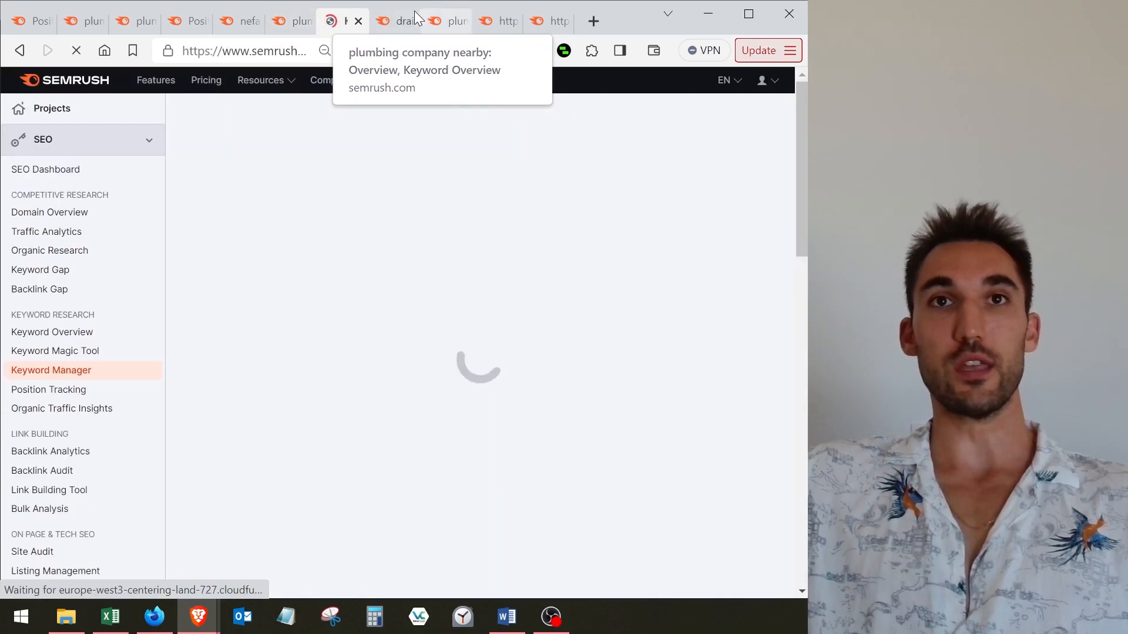
{"action": "left_click", "coordinate": [414, 19]}
{"action": "left_click", "coordinate": [413, 20]}
{"action": "left_click", "coordinate": [413, 19]}
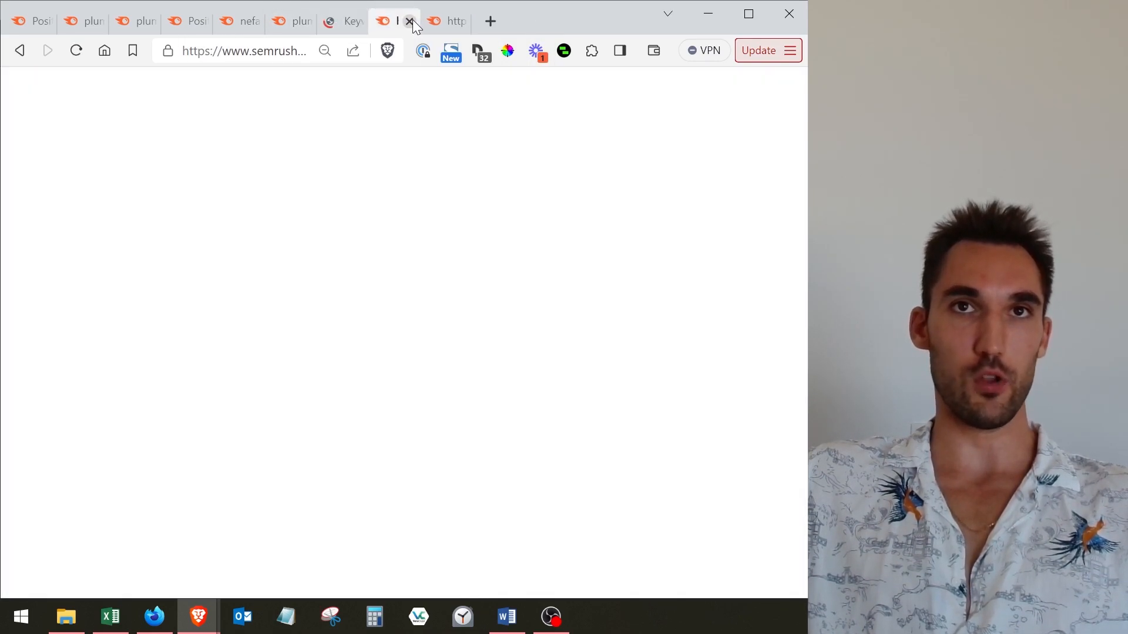
{"action": "left_click", "coordinate": [412, 20]}
{"action": "left_click", "coordinate": [413, 19]}
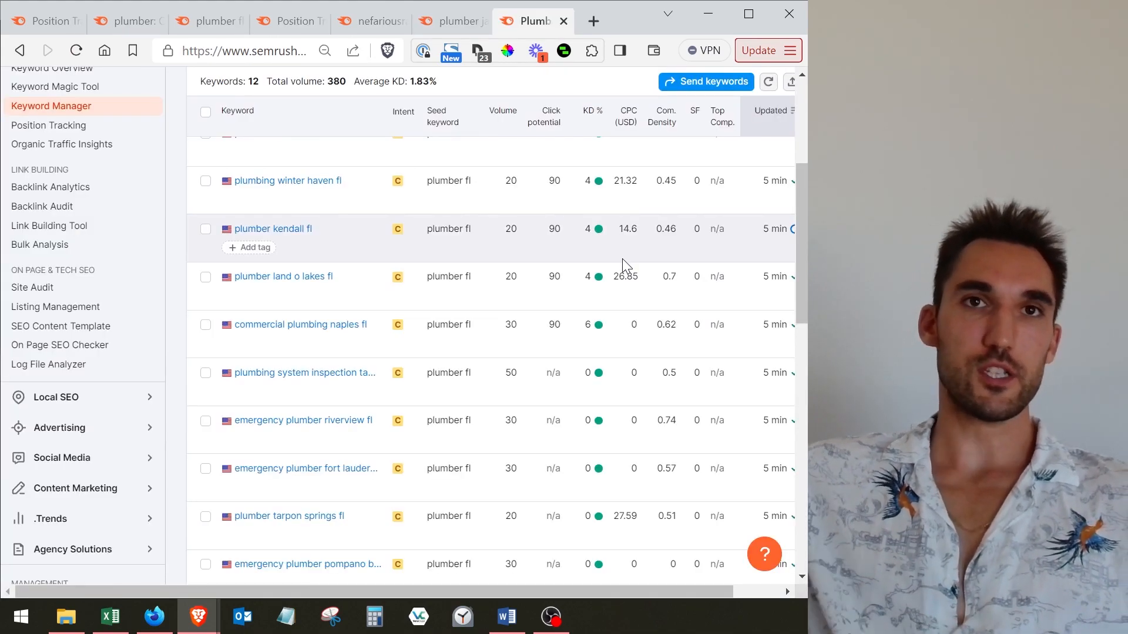
Step: Review the saved keywords in the "Plumber FL 0-30" list with their volume and KD %, starting at "commercial plumbers jacksonville fl"
{"action": "scroll", "coordinate": [622, 259], "scroll_direction": "up", "scroll_amount": 4}
{"action": "scroll", "coordinate": [555, 344], "scroll_direction": "down", "scroll_amount": 2}
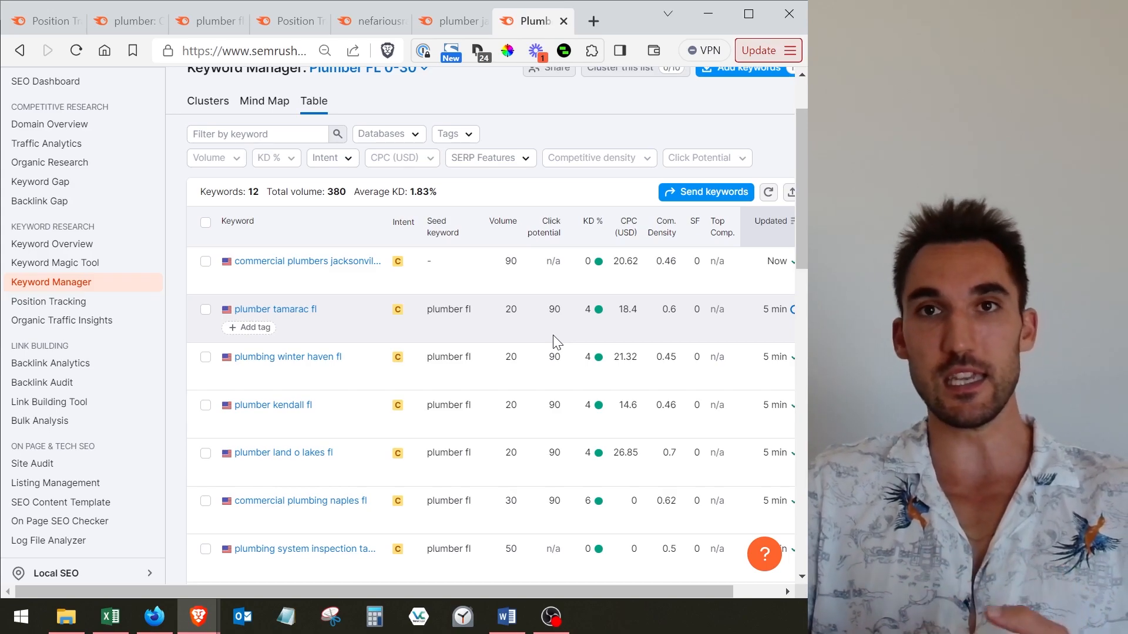
{"action": "scroll", "coordinate": [556, 342], "scroll_direction": "down", "scroll_amount": 2}
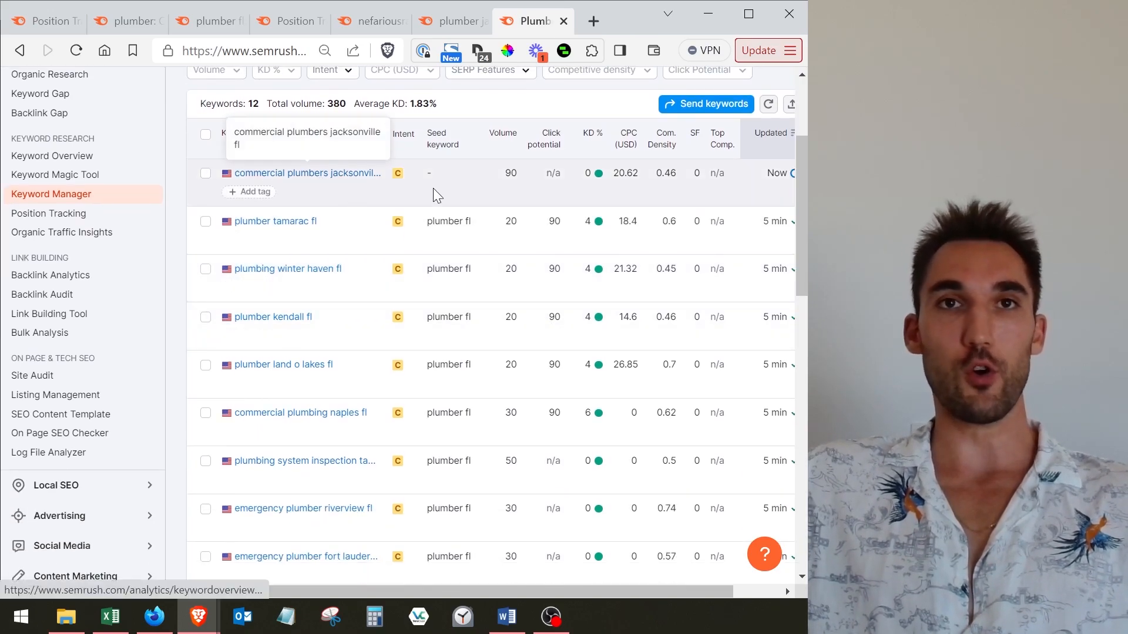
{"action": "scroll", "coordinate": [440, 360], "scroll_direction": "down", "scroll_amount": 3}
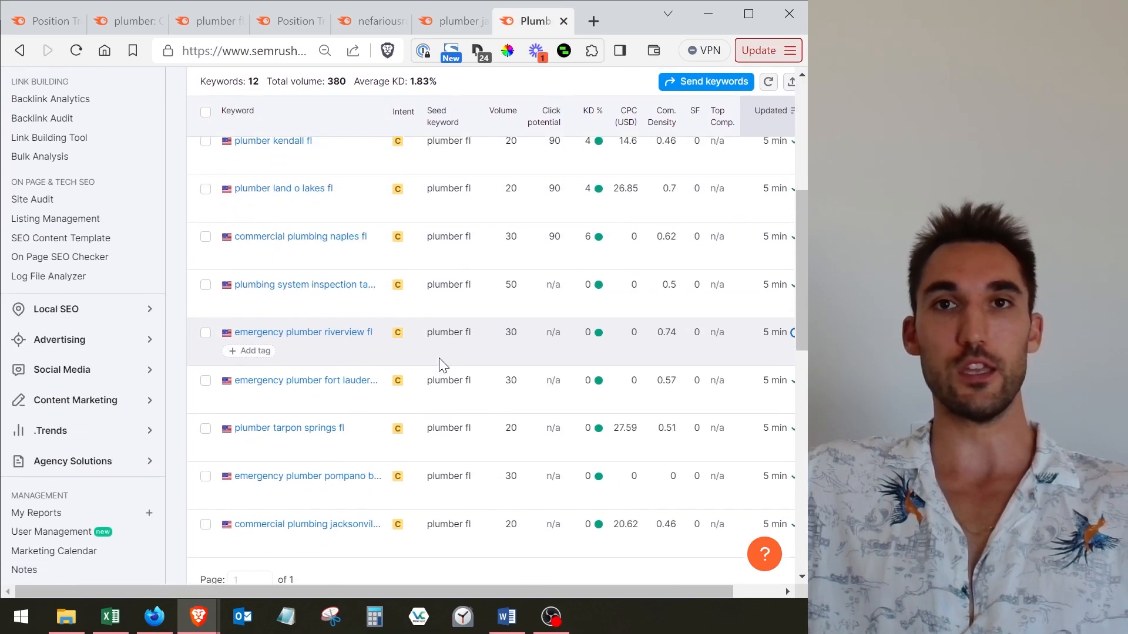